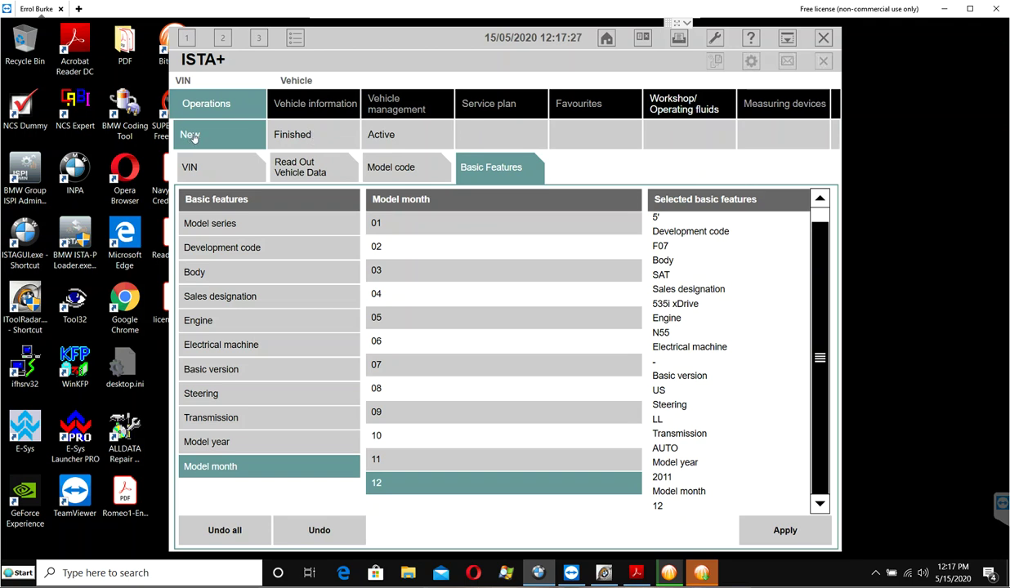
# - Start a complete vehicle identification from Read Out Vehicle Data and bring ITool Radar forward
pyautogui.click(315, 165)
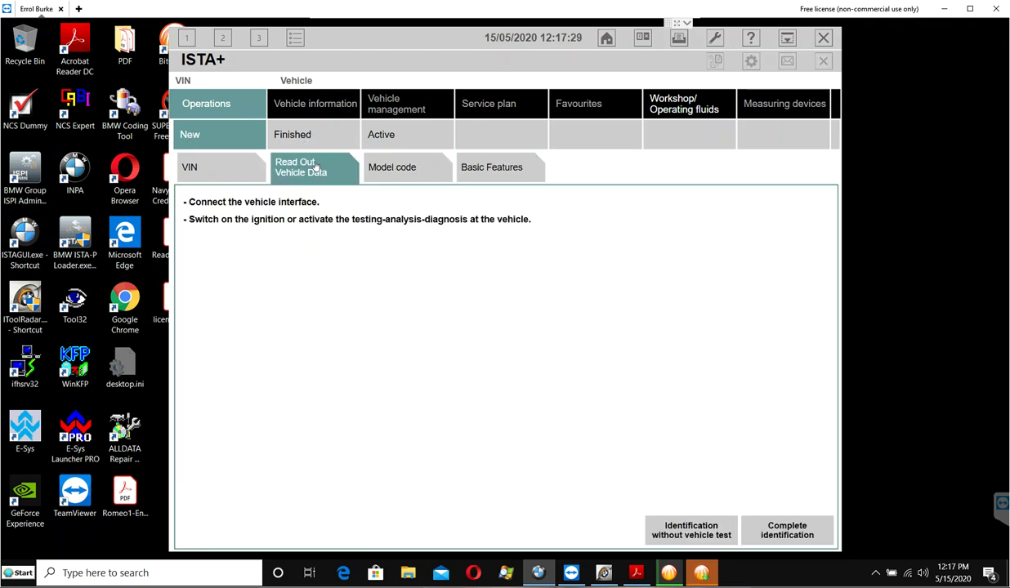
pyautogui.click(791, 540)
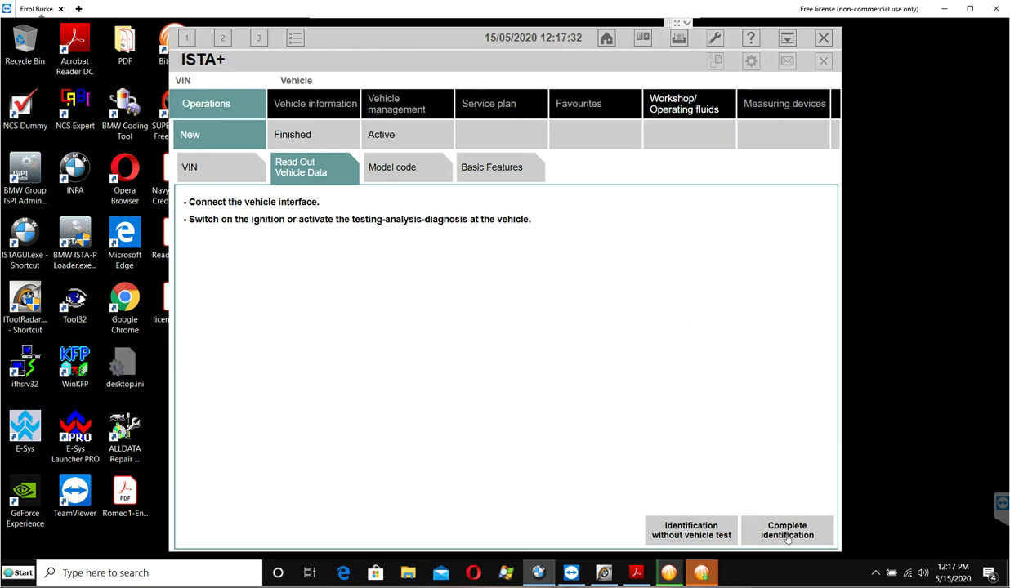
pyautogui.click(614, 577)
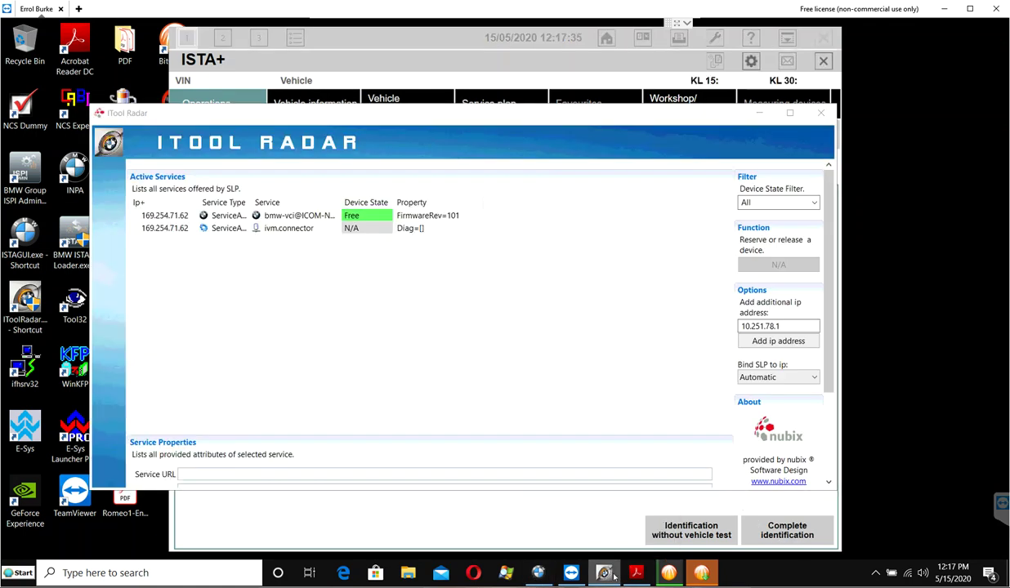
# - Minimize ITool Radar so the ISTA+ warning dialog is visible
pyautogui.click(615, 577)
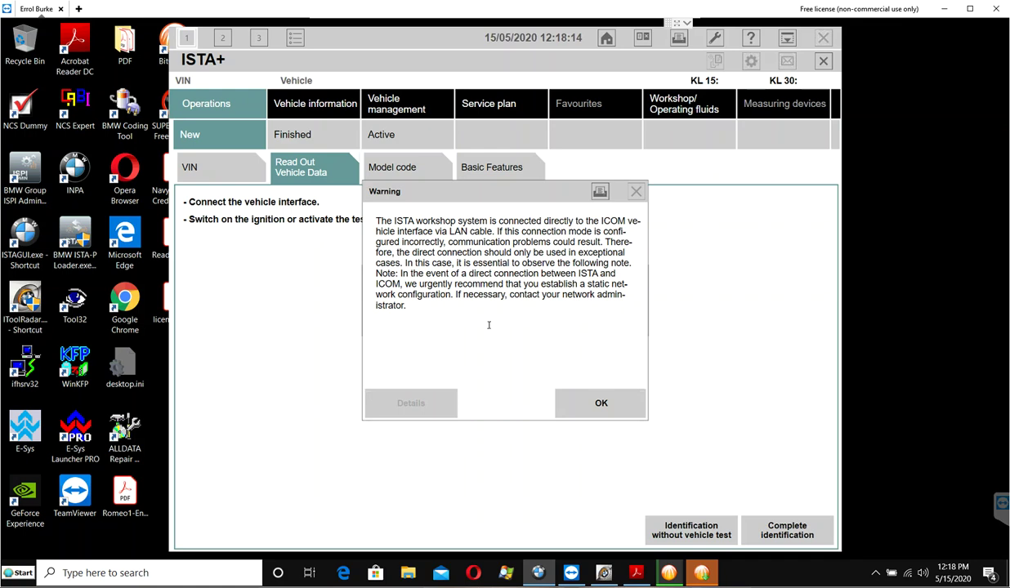
# - Acknowledge the direct LAN connection warning so the F07 identification can finish
pyautogui.click(597, 403)
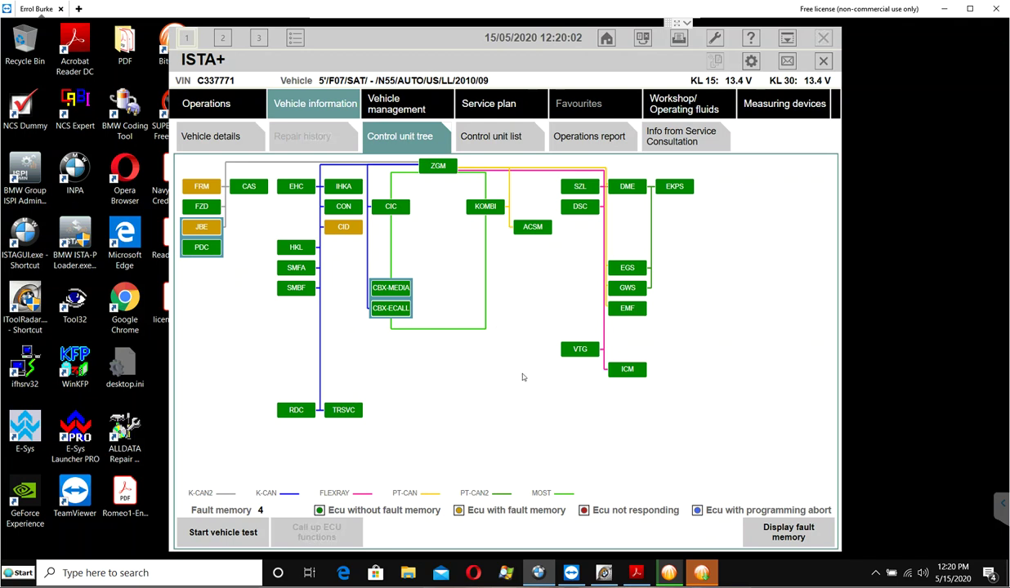
# - Display the fault memory and select faults 800334 (CID overtemperature) and S 0398 (battery)
pyautogui.click(786, 531)
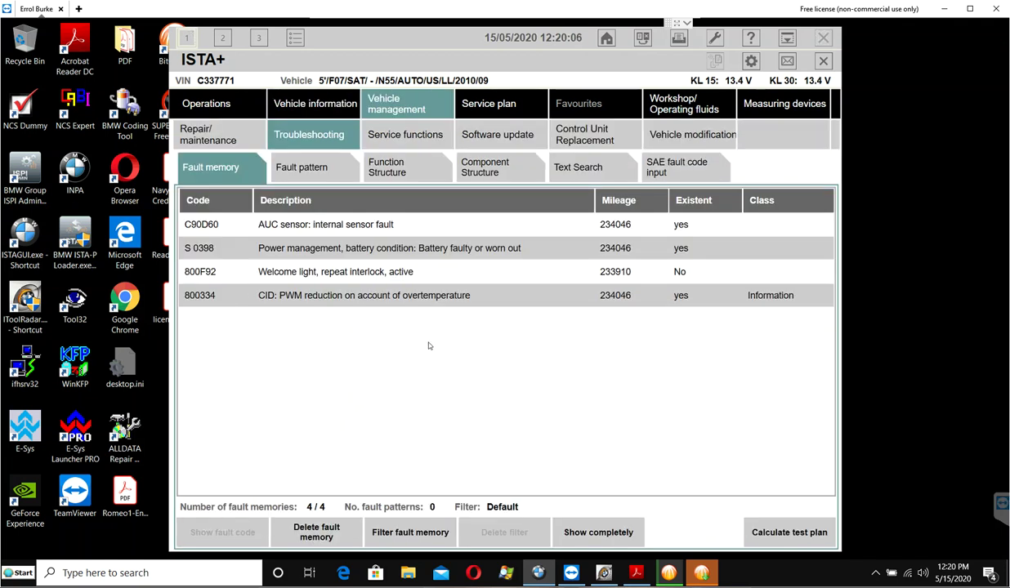
pyautogui.click(368, 302)
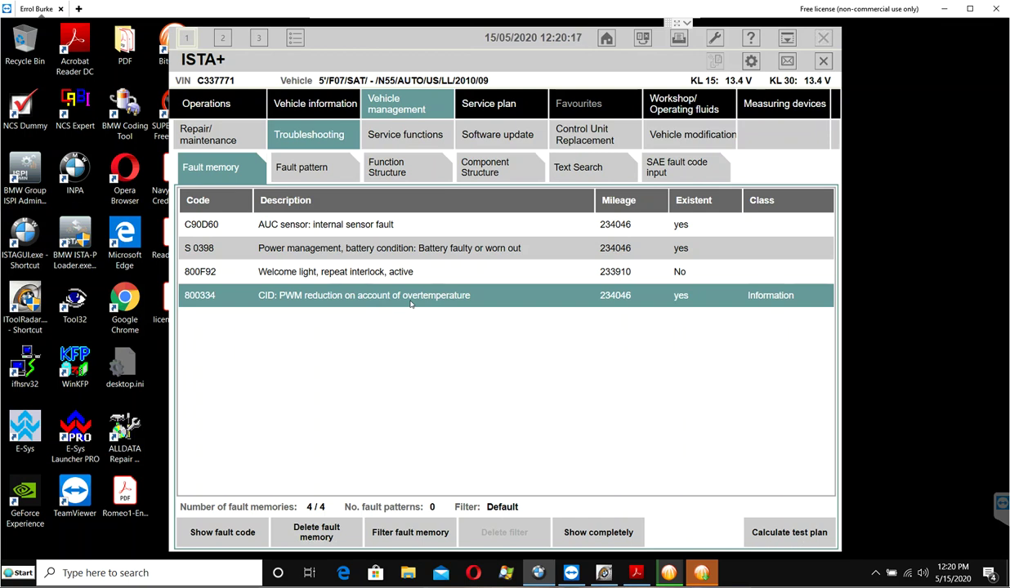
pyautogui.click(410, 249)
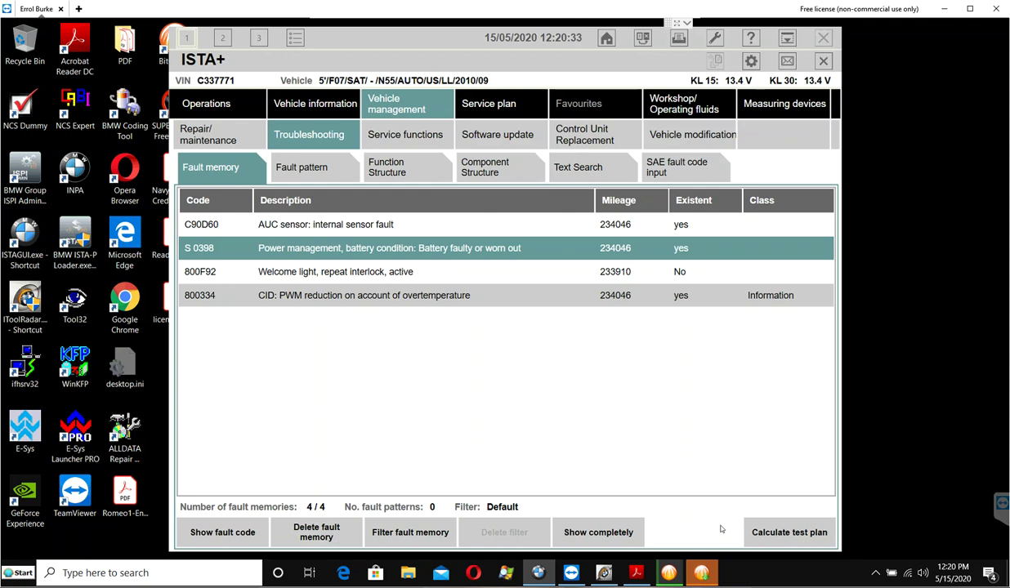
# - Calculate the test plan, review the Energy diagnosis and air recirculation sensor entries, and open Filters
pyautogui.click(772, 531)
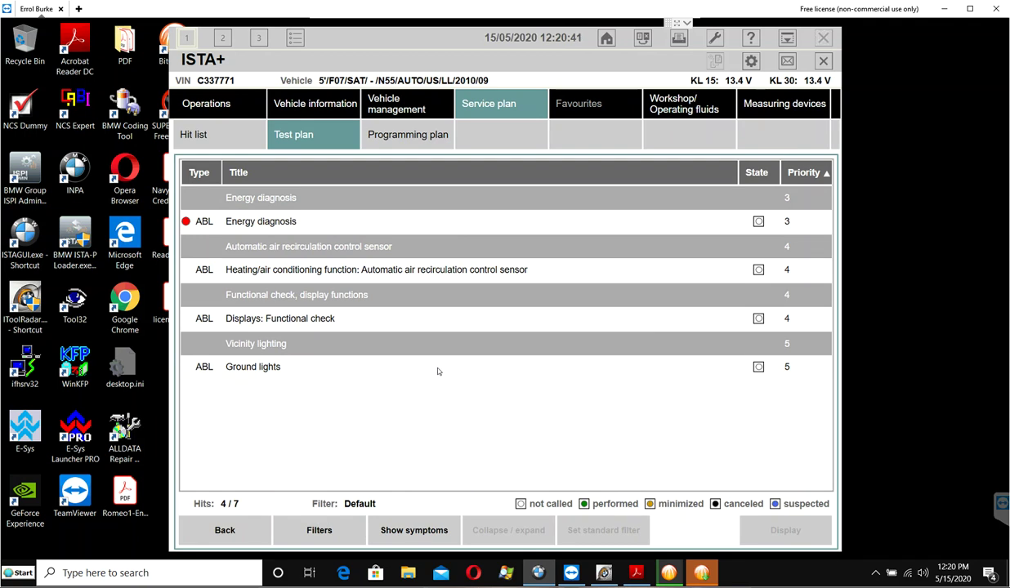
pyautogui.click(302, 228)
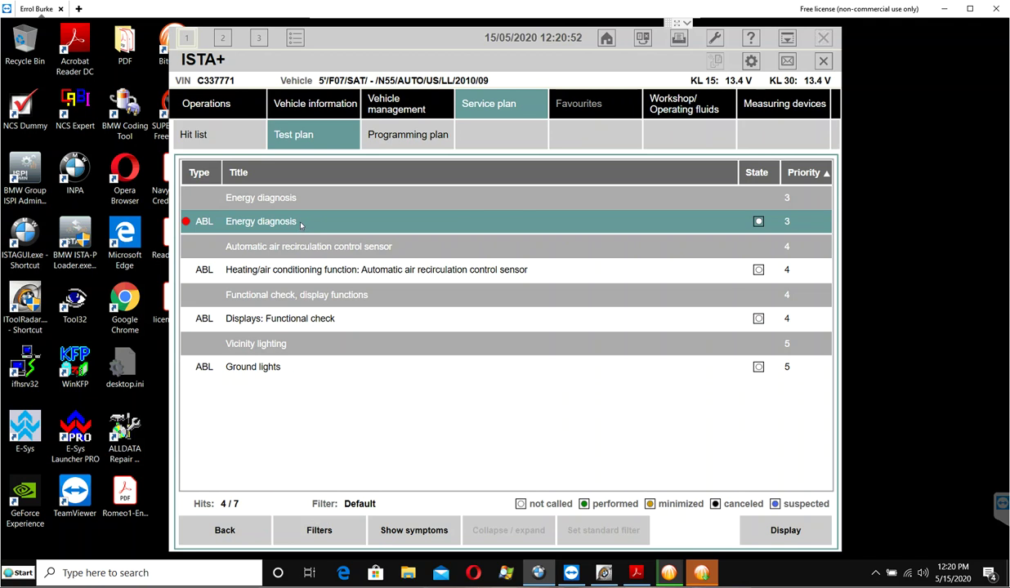
pyautogui.click(318, 267)
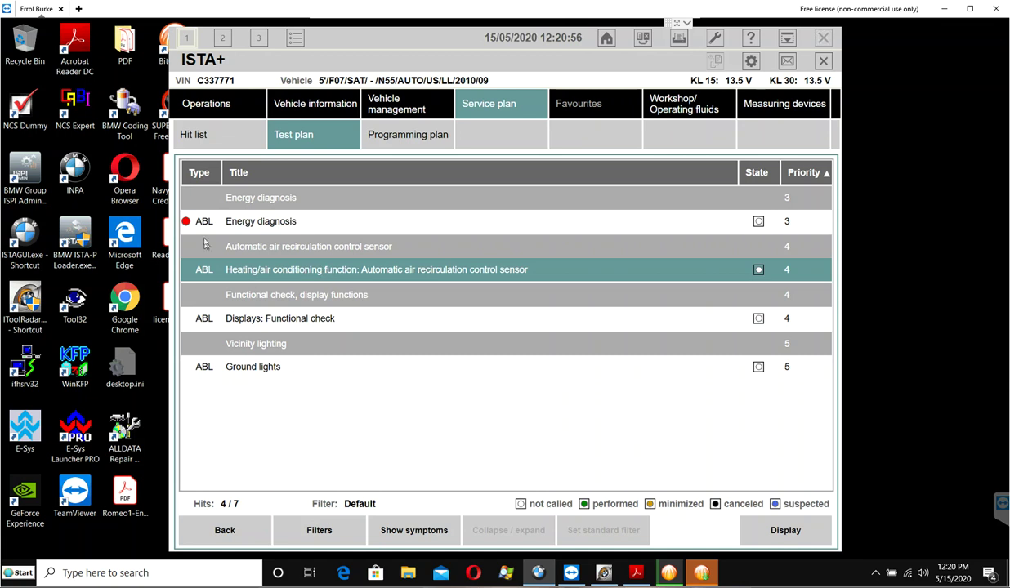
pyautogui.click(308, 517)
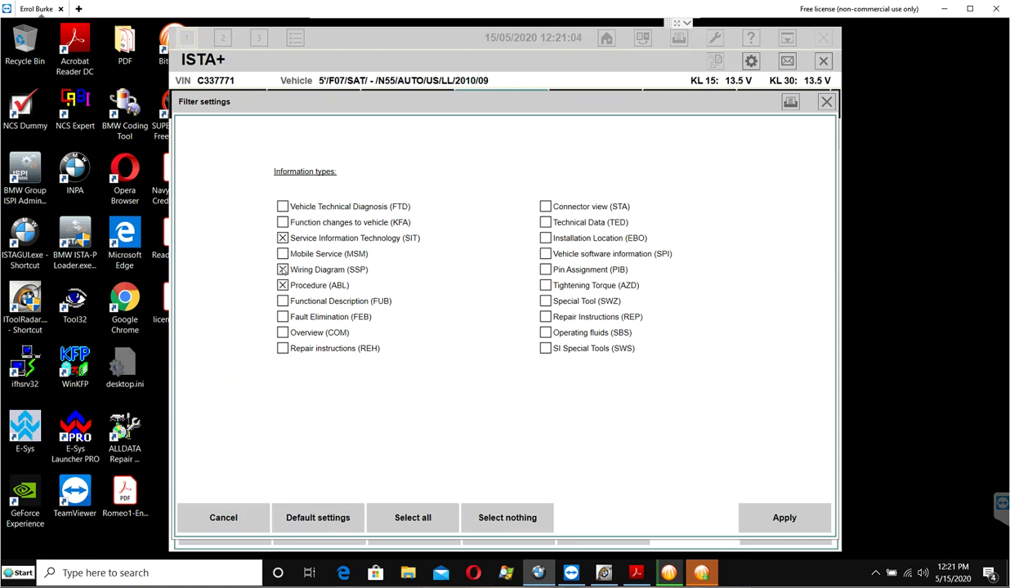
# - Enable Functional Description (FUB) and all other information types, then apply the filter
pyautogui.click(282, 301)
pyautogui.click(426, 518)
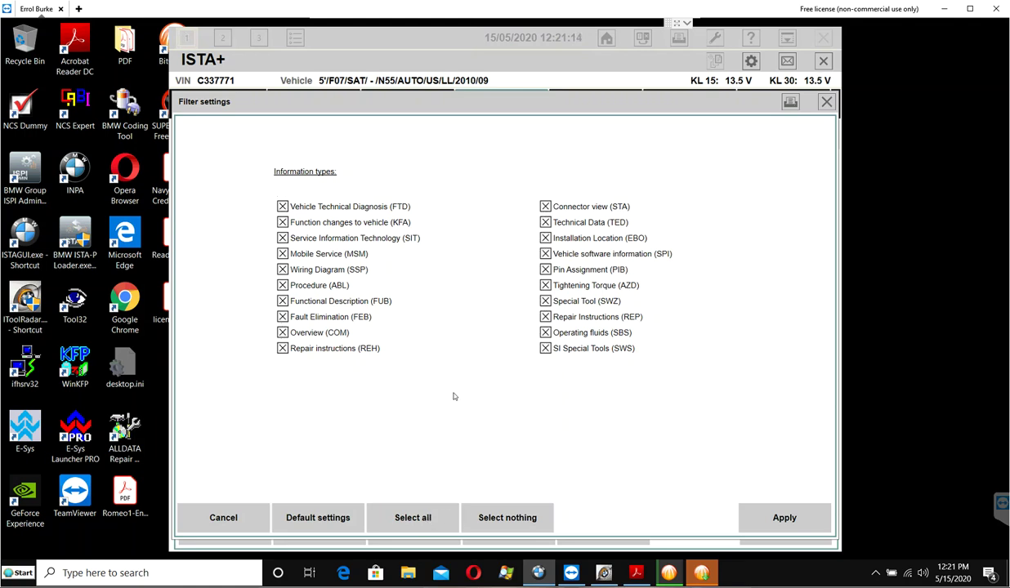
pyautogui.click(758, 508)
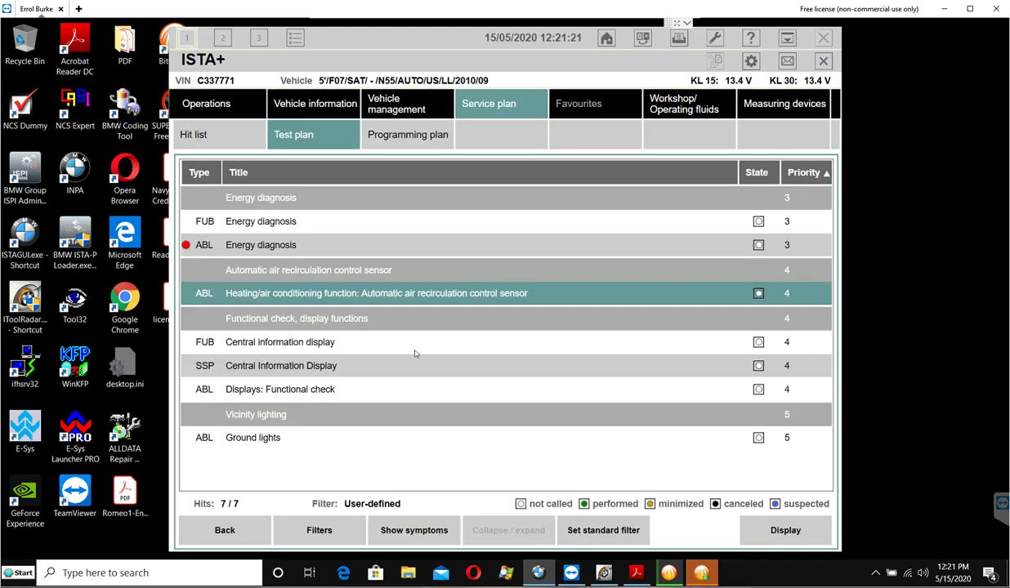
# - Review the CID wiring diagram, Displays check and Ground lights entries, then display Energy diagnosis
pyautogui.click(280, 364)
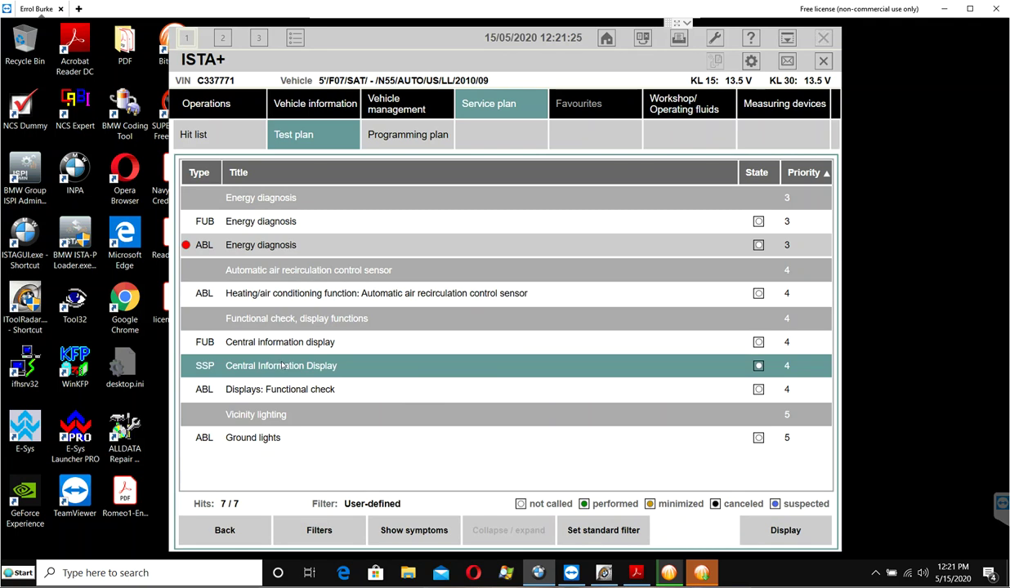
pyautogui.click(315, 390)
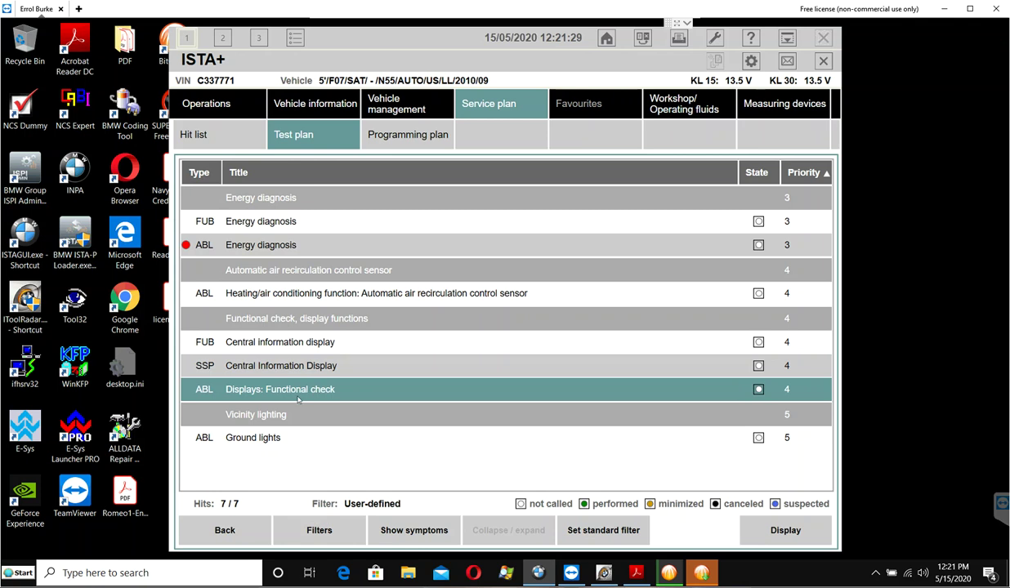
pyautogui.click(289, 441)
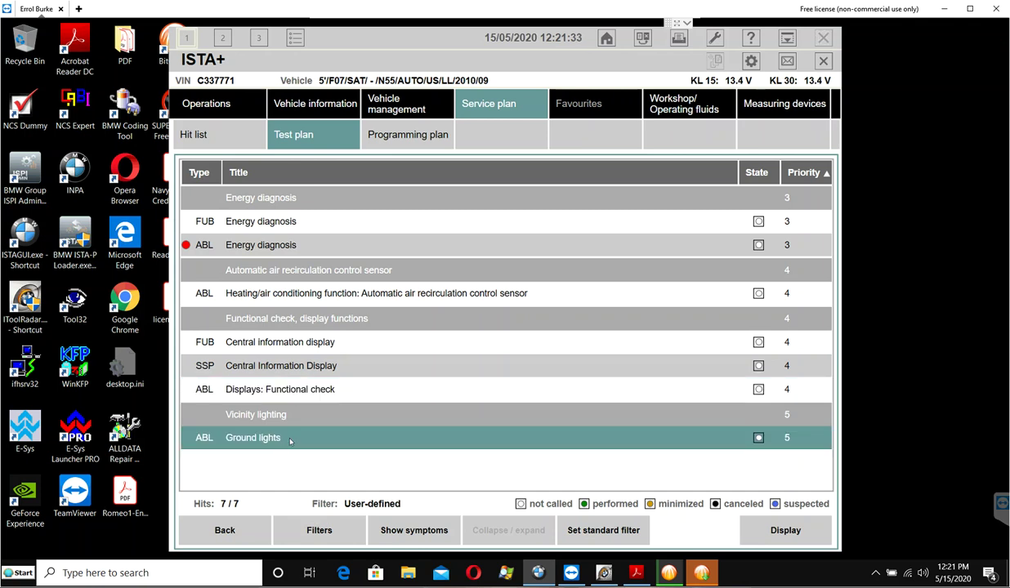
pyautogui.click(266, 243)
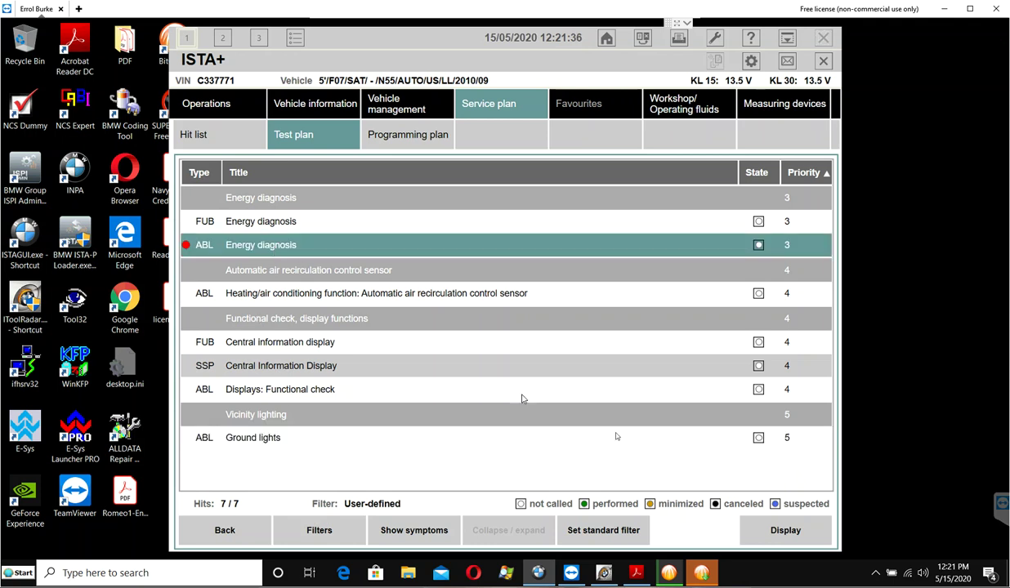
pyautogui.click(783, 532)
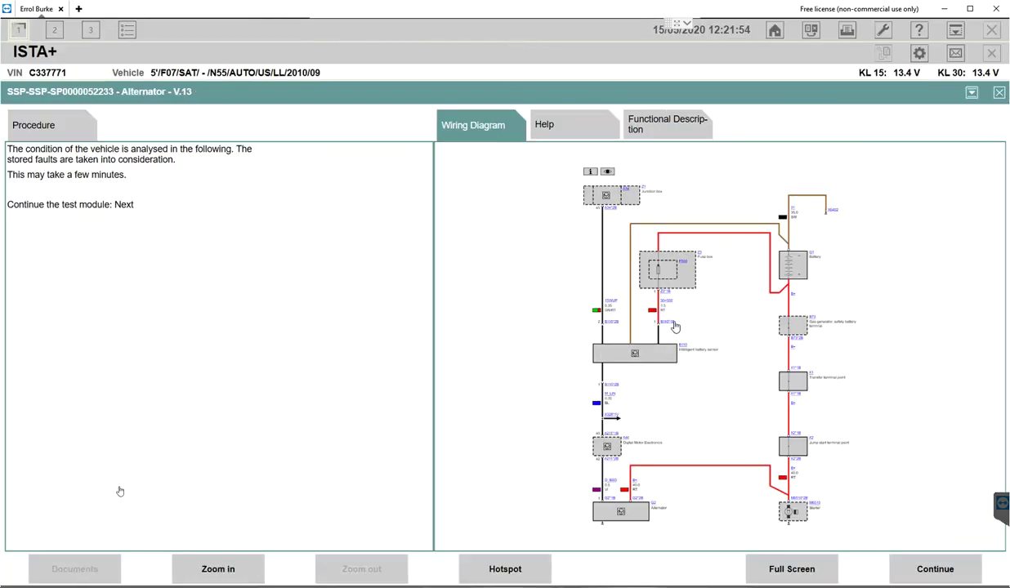
# - Zoom the alternator wiring diagram in two steps and show it full screen
pyautogui.click(216, 569)
pyautogui.click(215, 569)
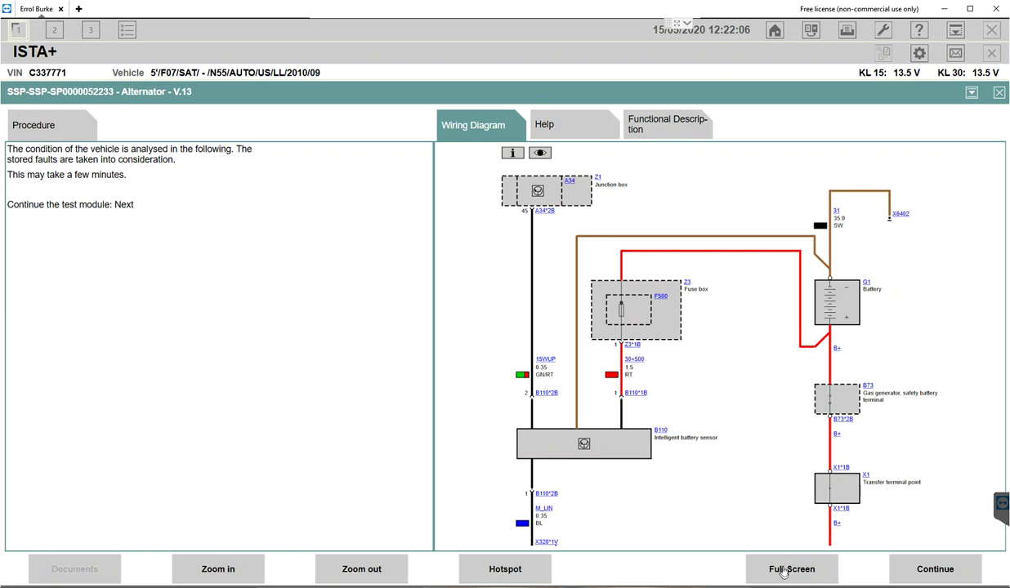
pyautogui.click(758, 561)
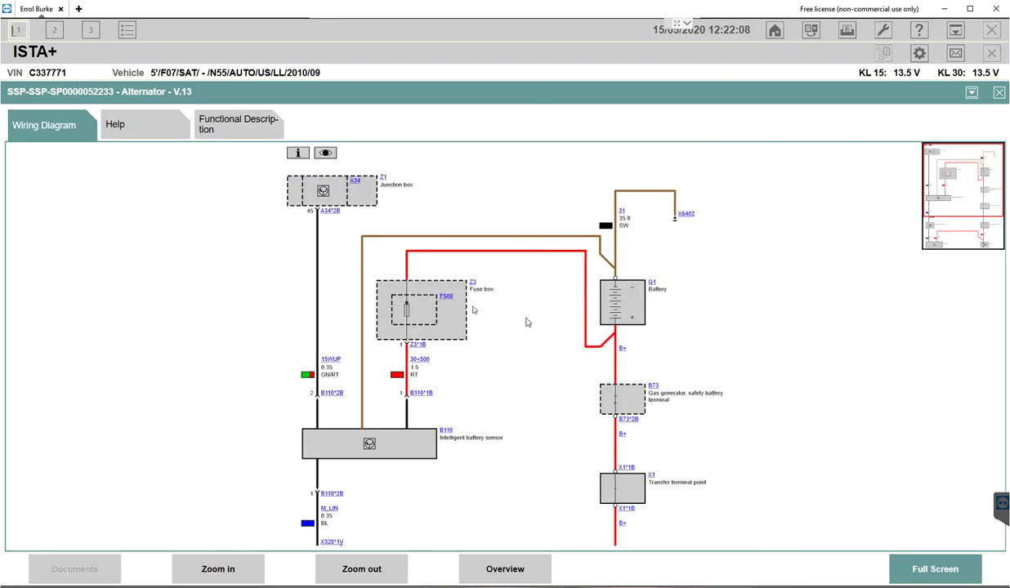
# - Show the installation location of the Z1 junction box with fuses F70–F75
pyautogui.scroll(-1, 504, 307)
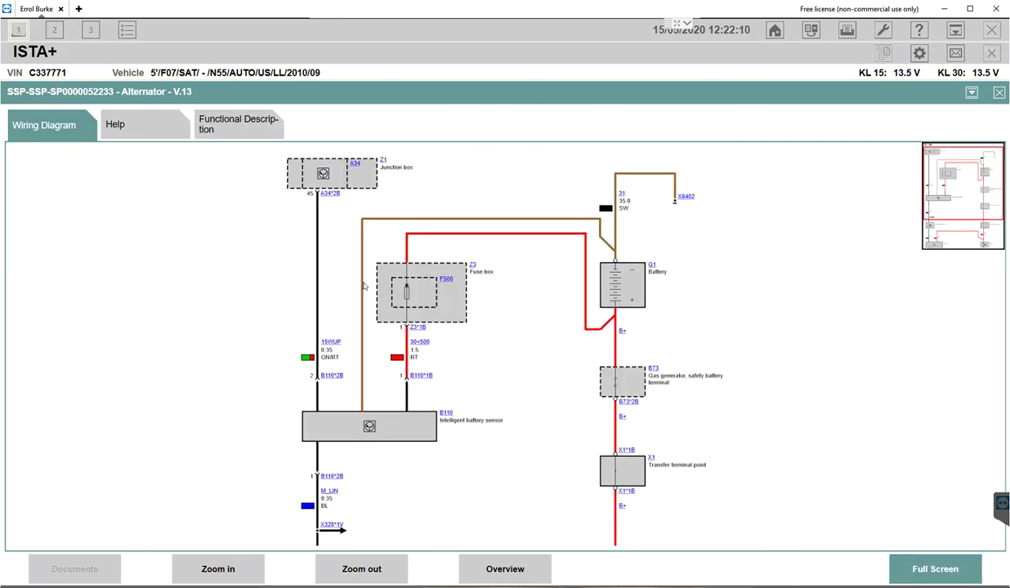
pyautogui.scroll(1, 532, 302)
pyautogui.scroll(-2, 654, 382)
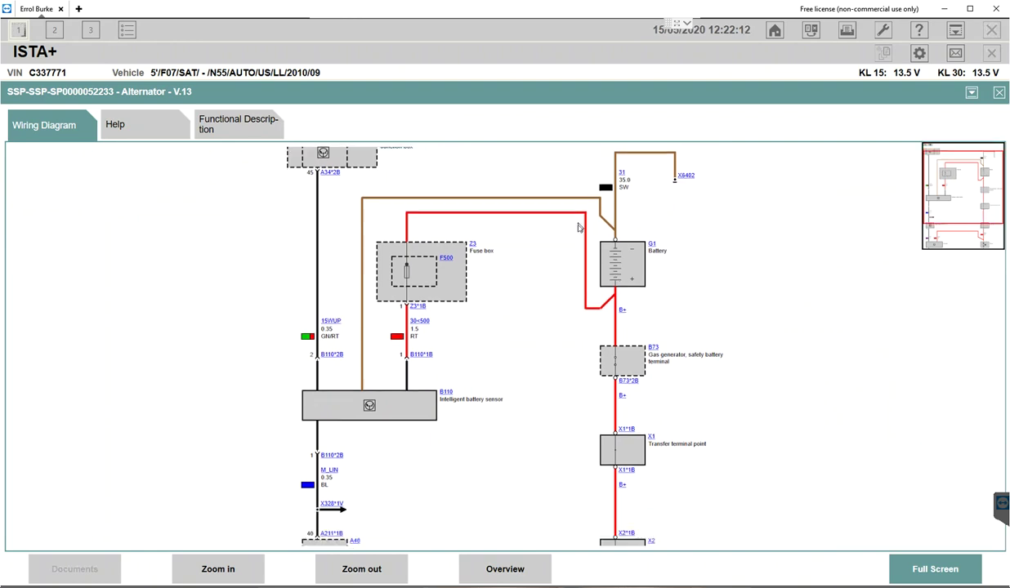
pyautogui.scroll(2, 961, 194)
pyautogui.scroll(-8, 961, 195)
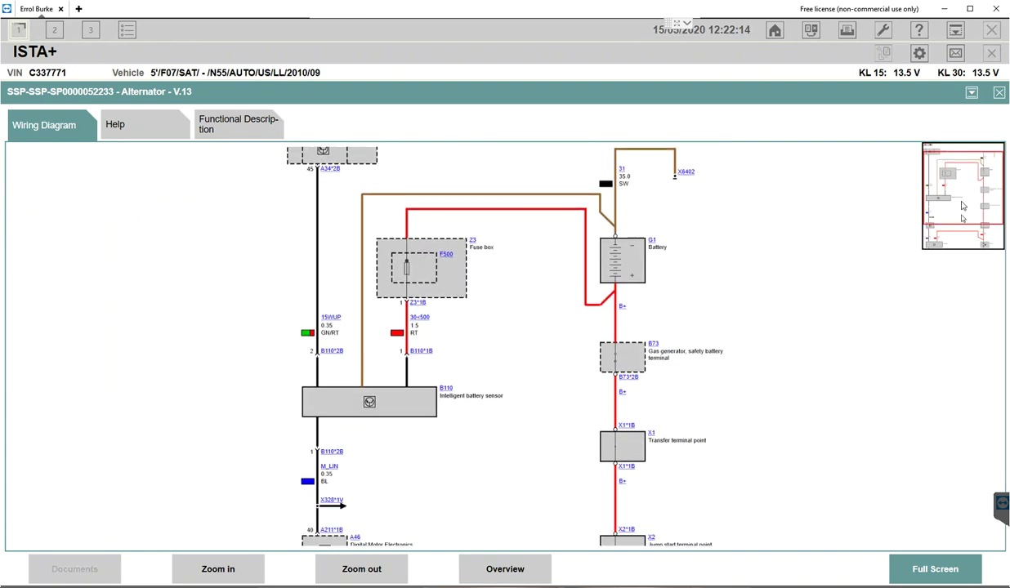
pyautogui.scroll(7, 958, 186)
pyautogui.scroll(3, 957, 187)
pyautogui.scroll(-10, 954, 180)
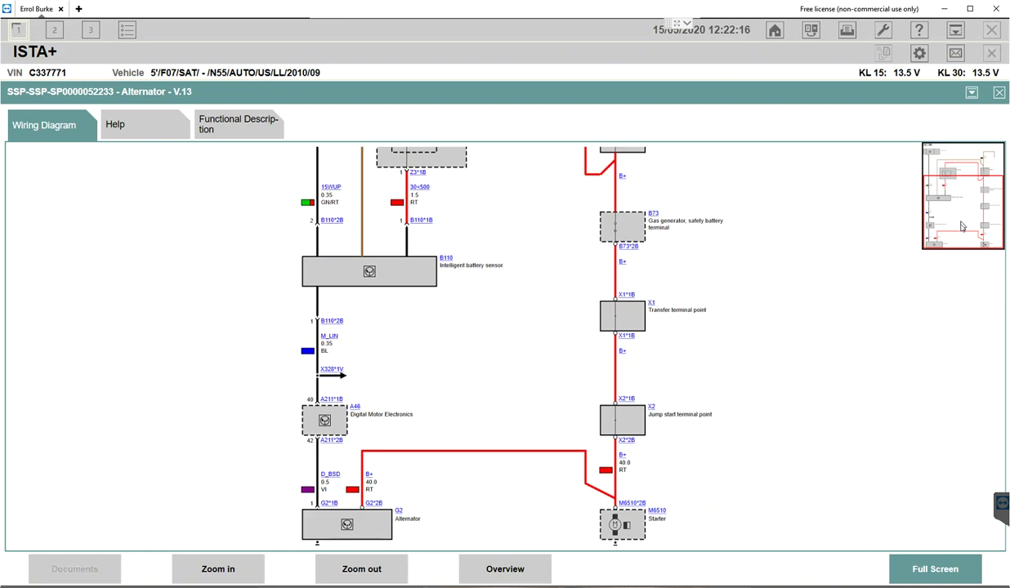
pyautogui.scroll(10, 951, 174)
pyautogui.scroll(-5, 951, 174)
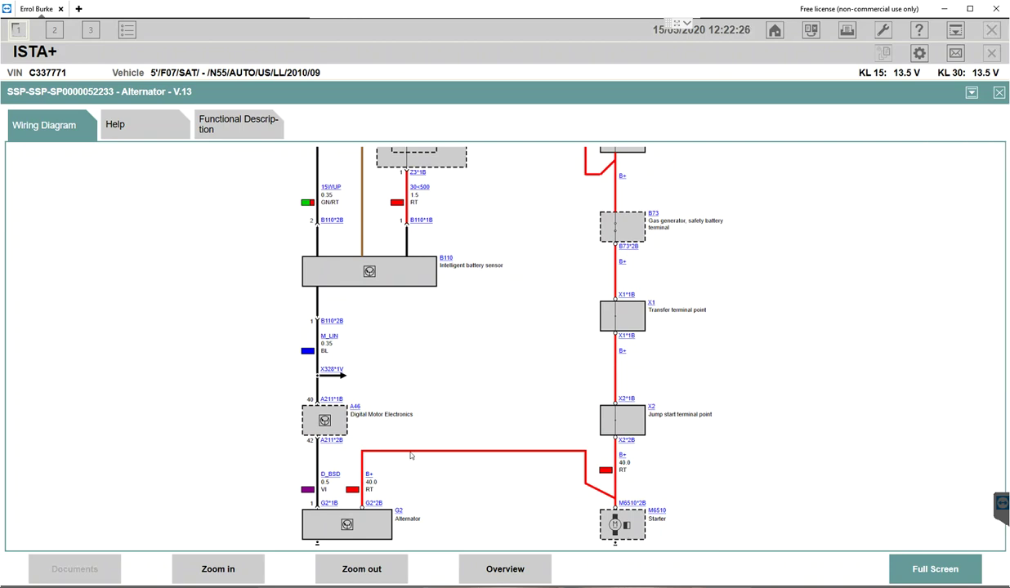
pyautogui.scroll(2, 494, 375)
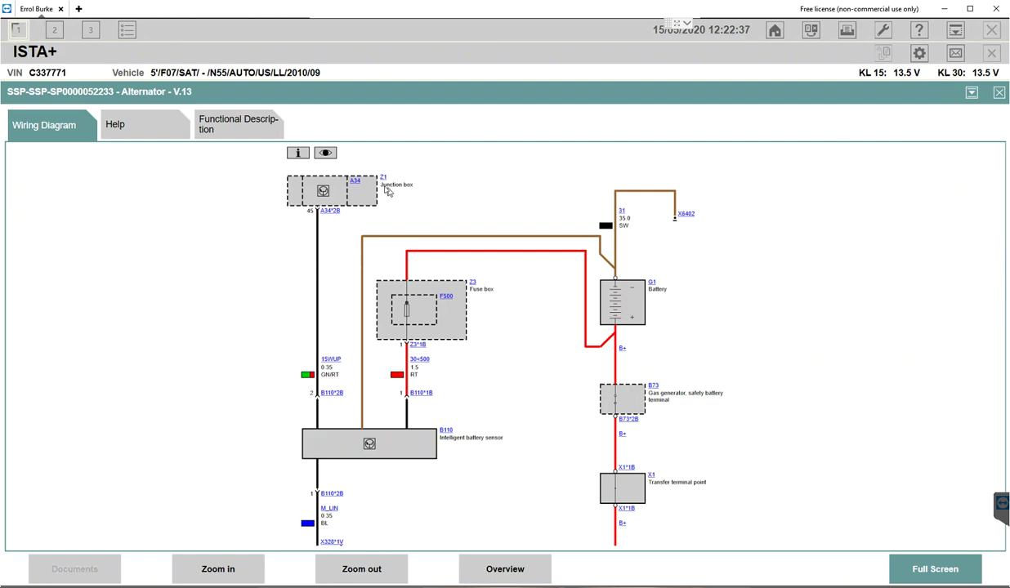
pyautogui.click(383, 181)
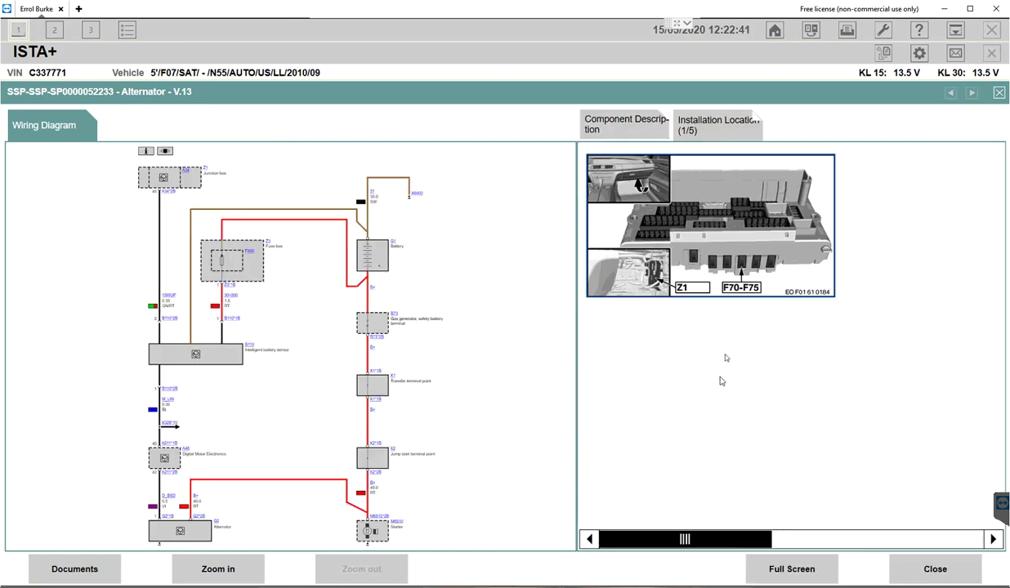
# - View the enlarged Z1 picture, then zoom the diagram three steps and show the Z3 fuse box location
pyautogui.click(705, 216)
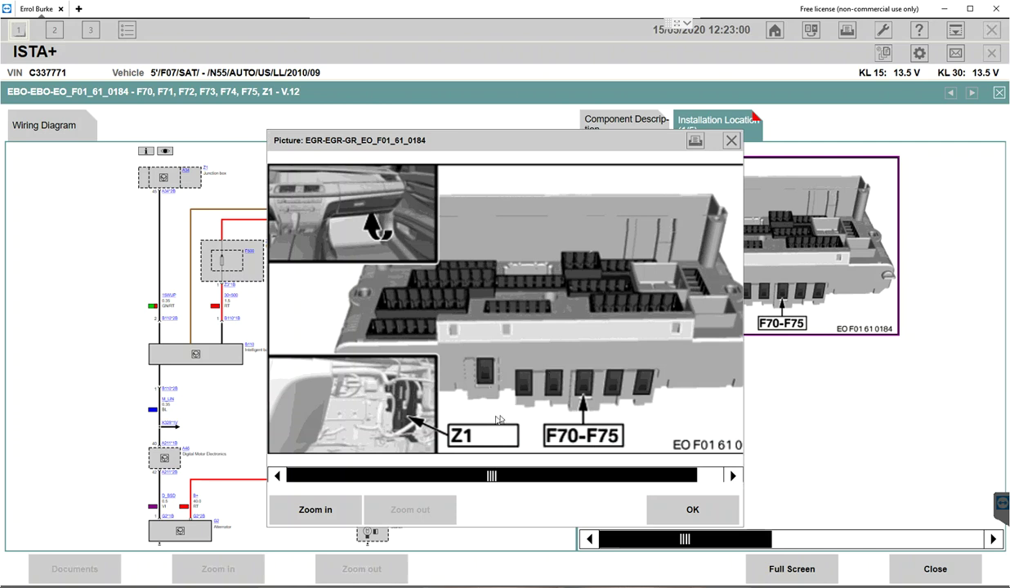
pyautogui.click(674, 512)
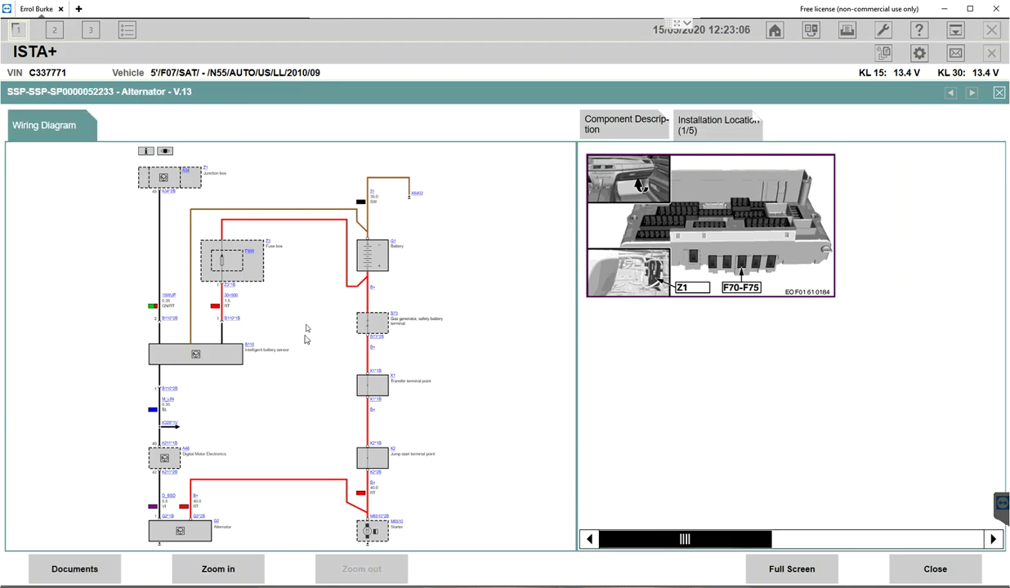
pyautogui.click(229, 568)
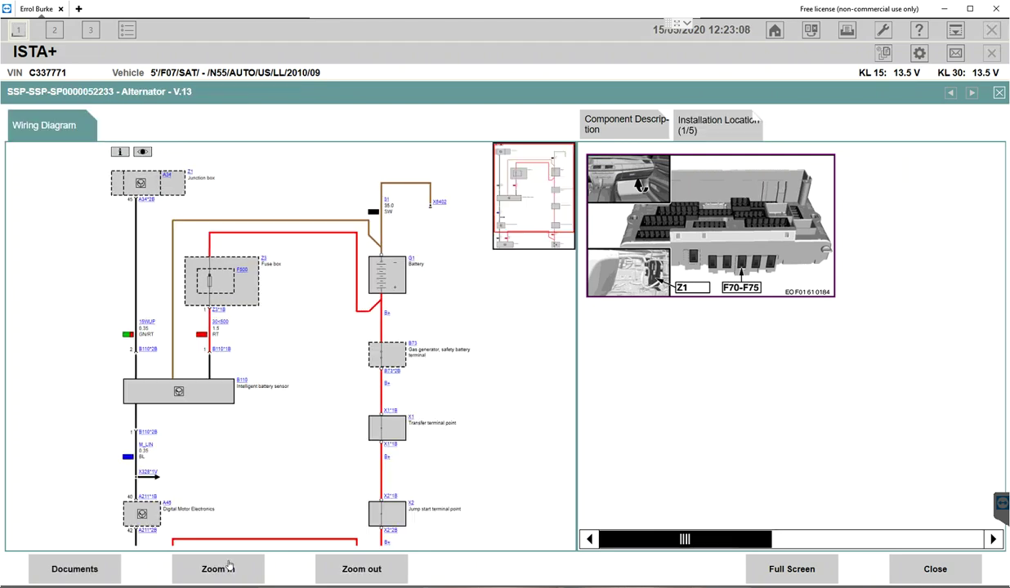
pyautogui.click(229, 567)
pyautogui.click(229, 567)
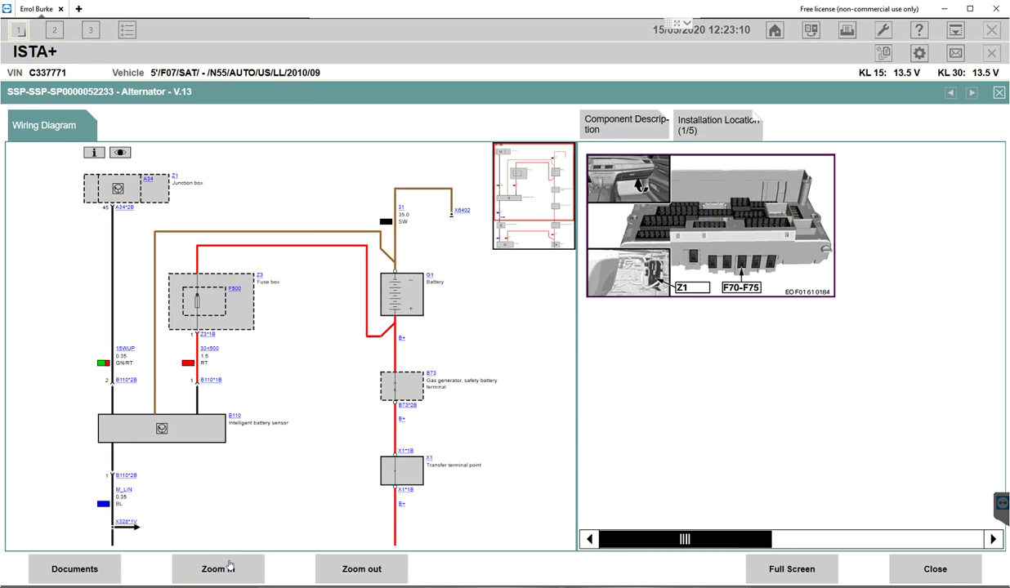
pyautogui.scroll(-2, 298, 329)
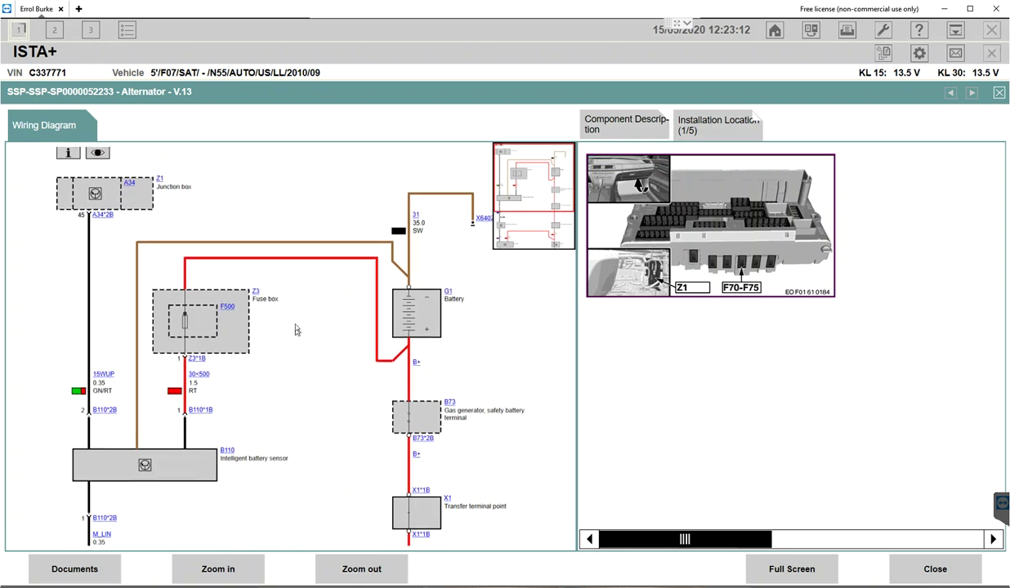
pyautogui.click(256, 294)
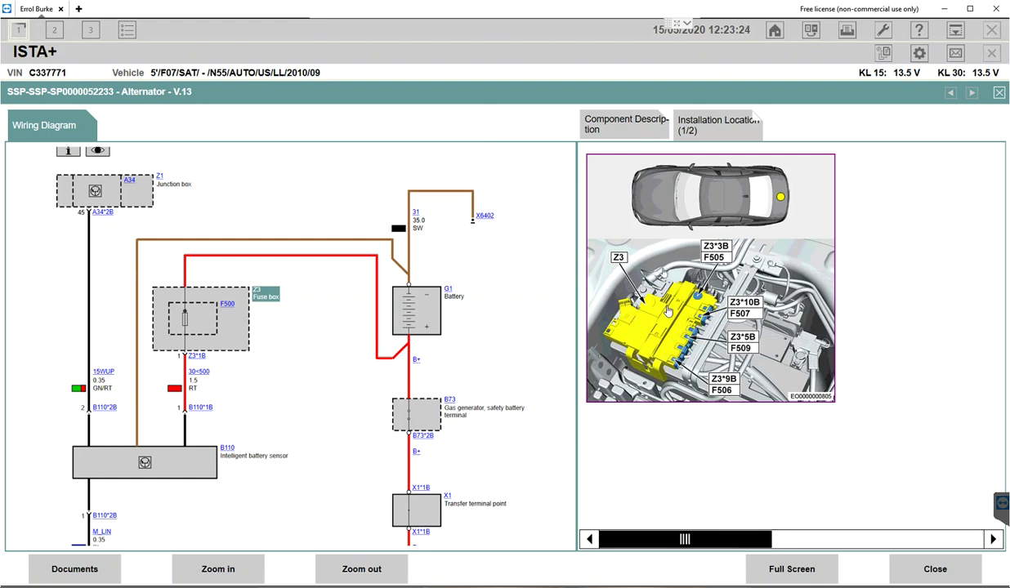
# - Compare the fuse box Component Description with its Installation Location photo, ending on the description
pyautogui.click(598, 124)
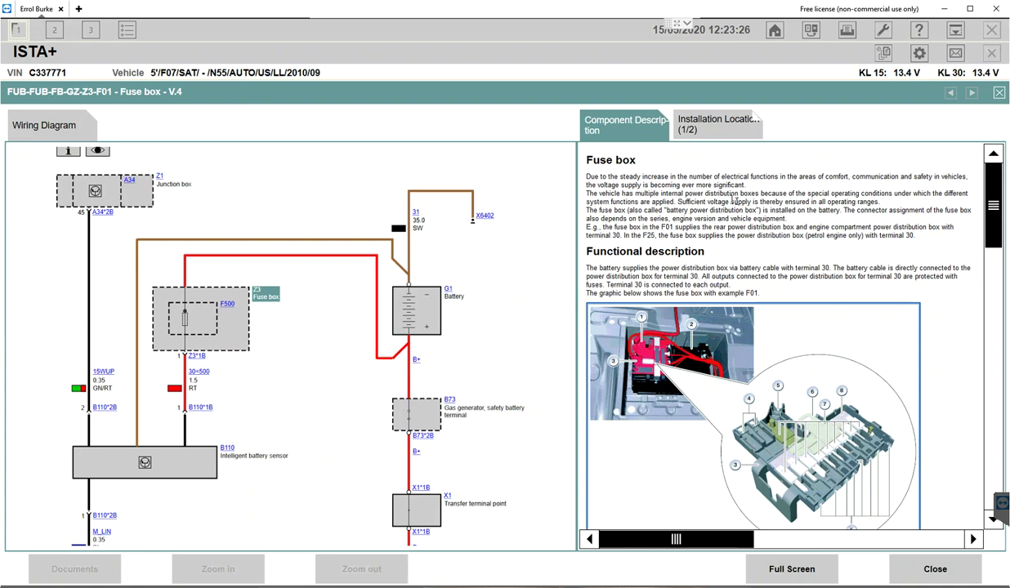
pyautogui.click(689, 127)
pyautogui.click(637, 130)
pyautogui.click(691, 129)
pyautogui.click(615, 129)
pyautogui.click(696, 128)
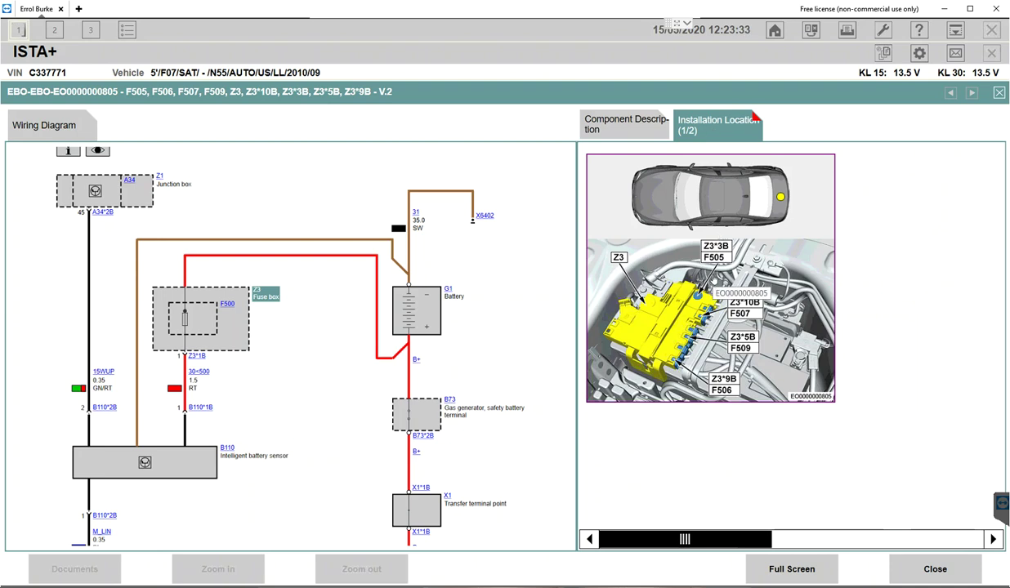
pyautogui.click(603, 128)
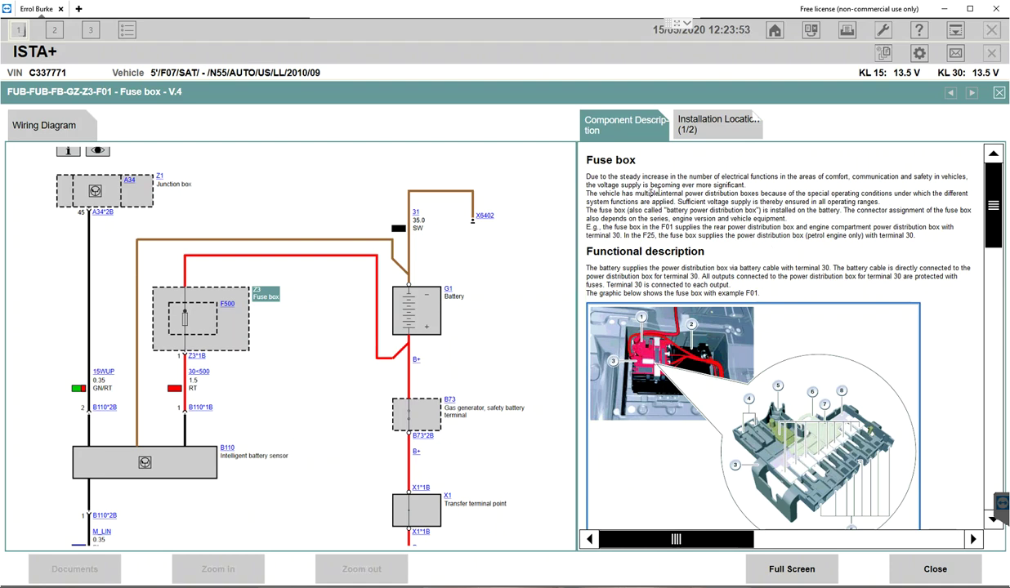
# - Highlight the passages on multiple power distribution boxes and the battery power distribution box, then clear
pyautogui.moveTo(633, 193); pyautogui.dragTo(943, 200)
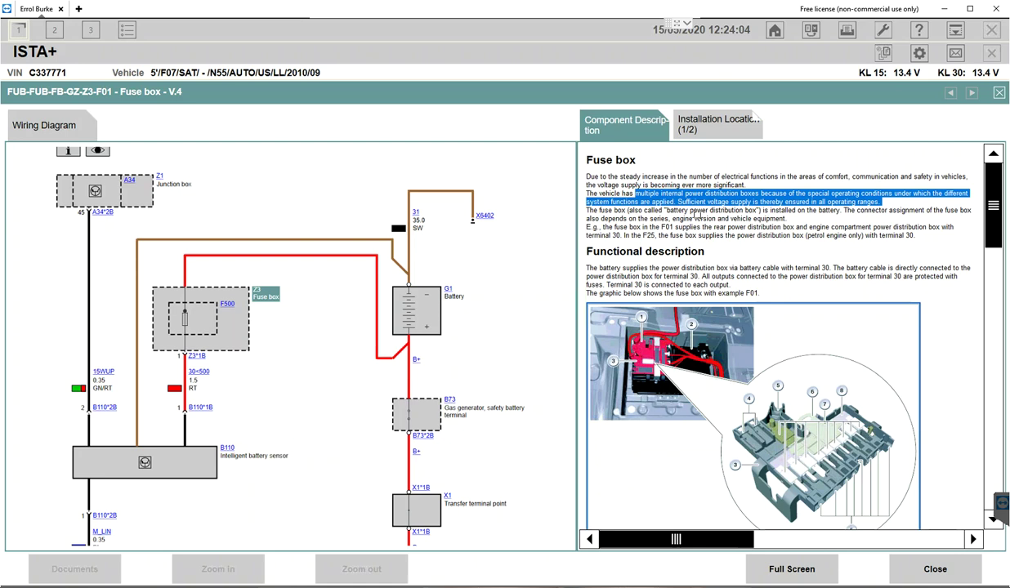
pyautogui.moveTo(666, 209); pyautogui.dragTo(758, 210)
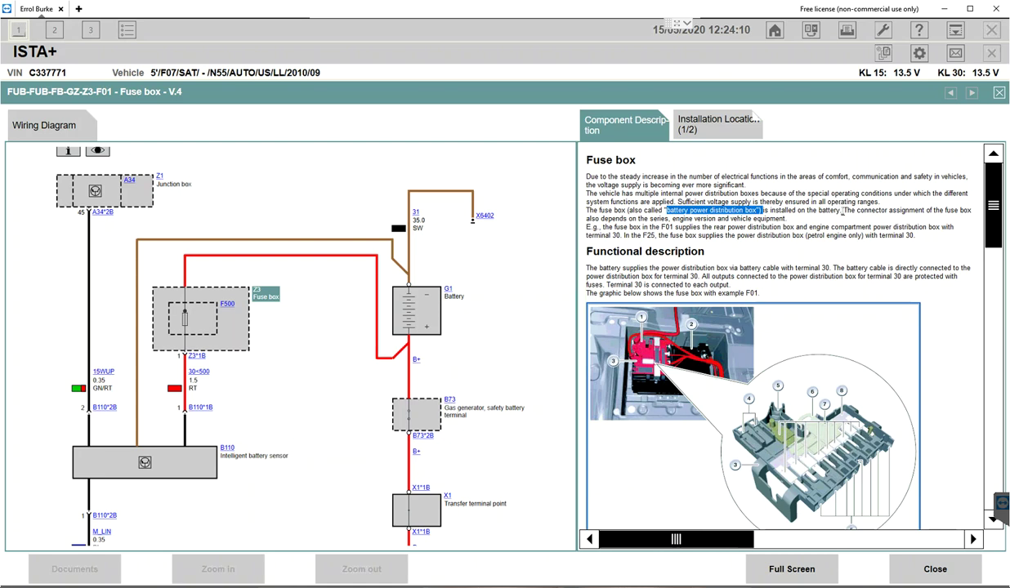
pyautogui.click(812, 204)
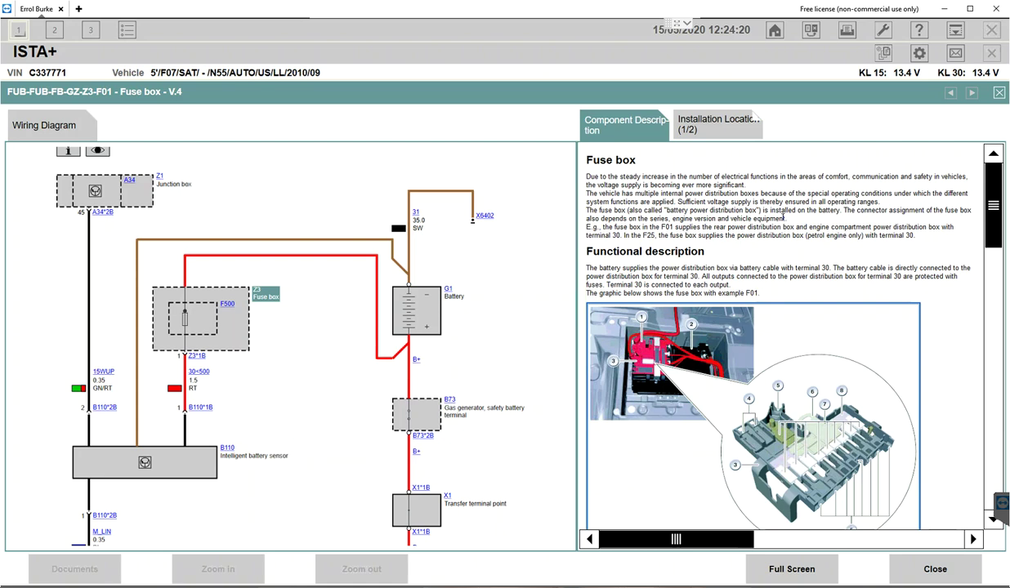
# - View the fuse box illustration enlarged, then close it
pyautogui.scroll(-5, 828, 301)
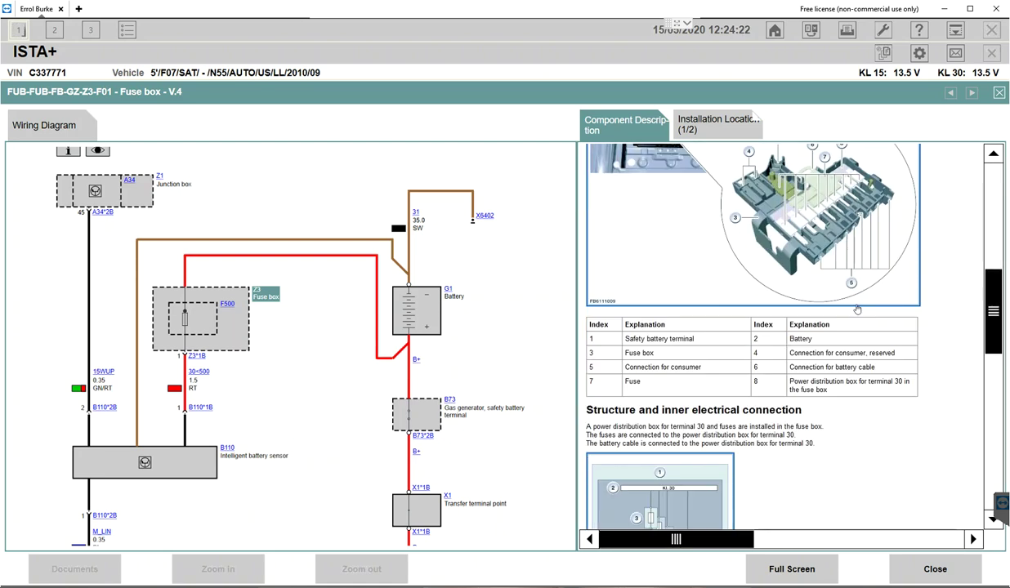
pyautogui.click(751, 219)
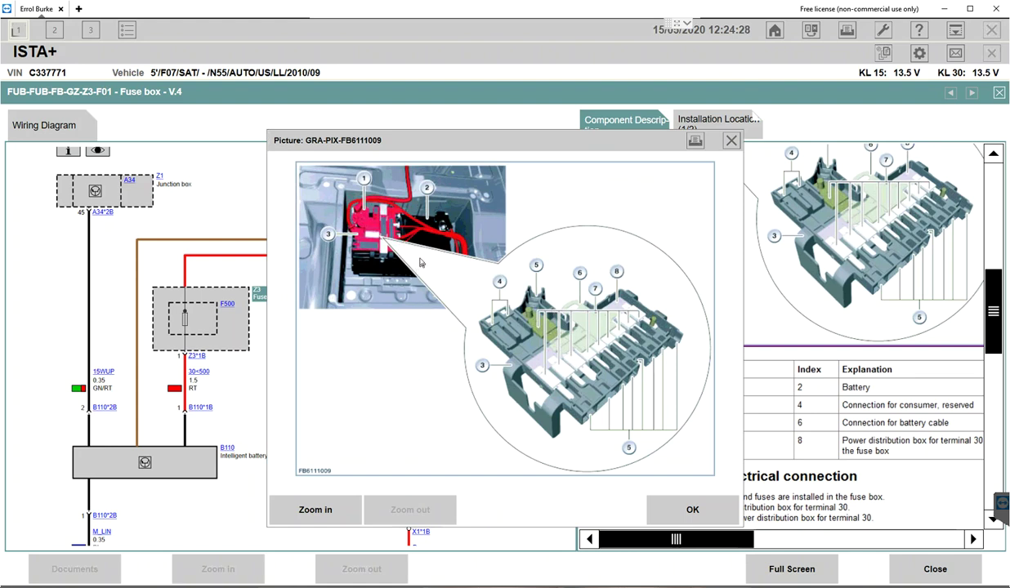
pyautogui.click(663, 502)
# - Scroll to the General notes, highlight its heading, and return to the alternator wiring diagram
pyautogui.scroll(-2, 763, 410)
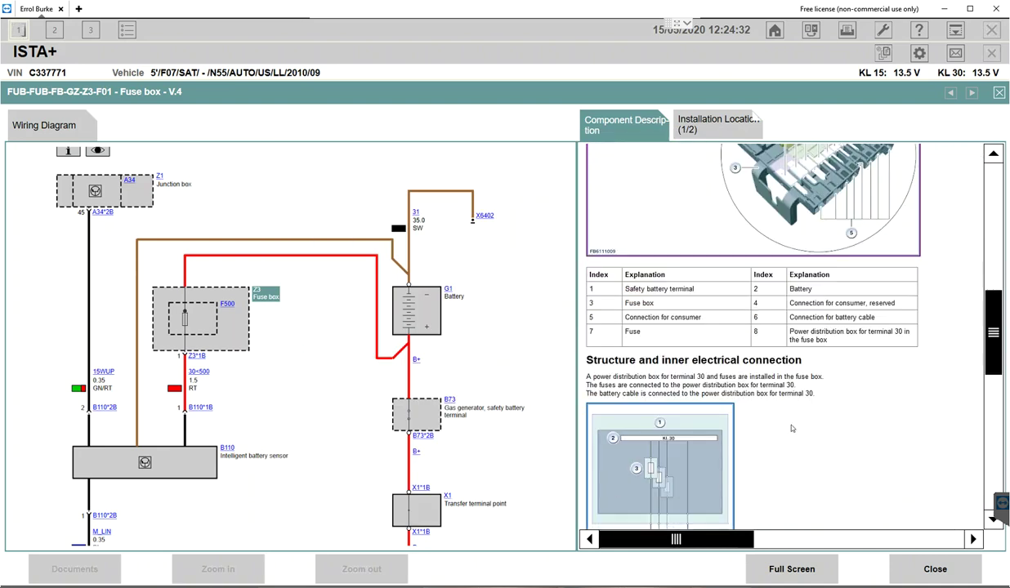
pyautogui.scroll(-1, 803, 413)
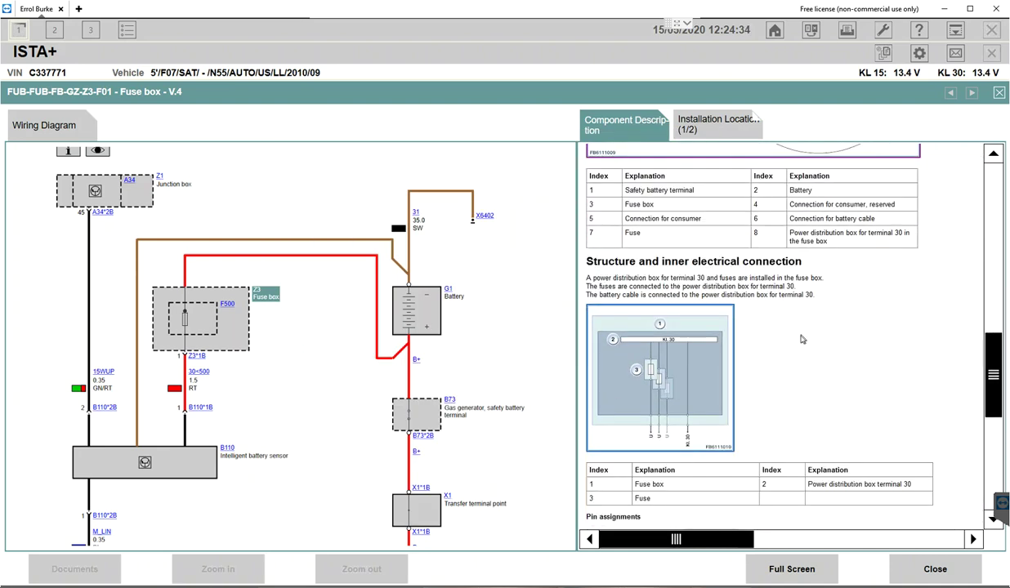
pyautogui.scroll(-1, 800, 337)
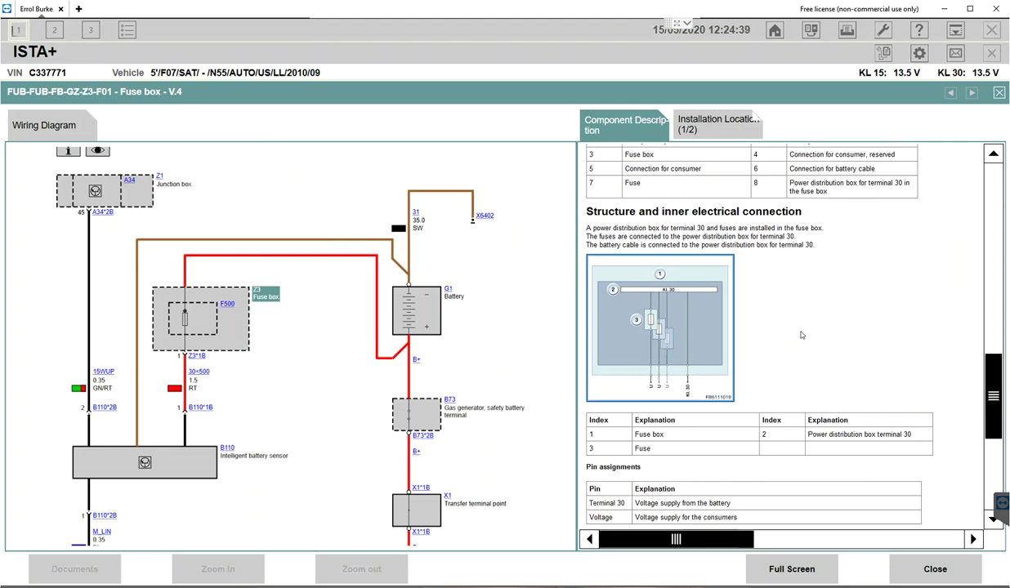
pyautogui.scroll(-1, 802, 333)
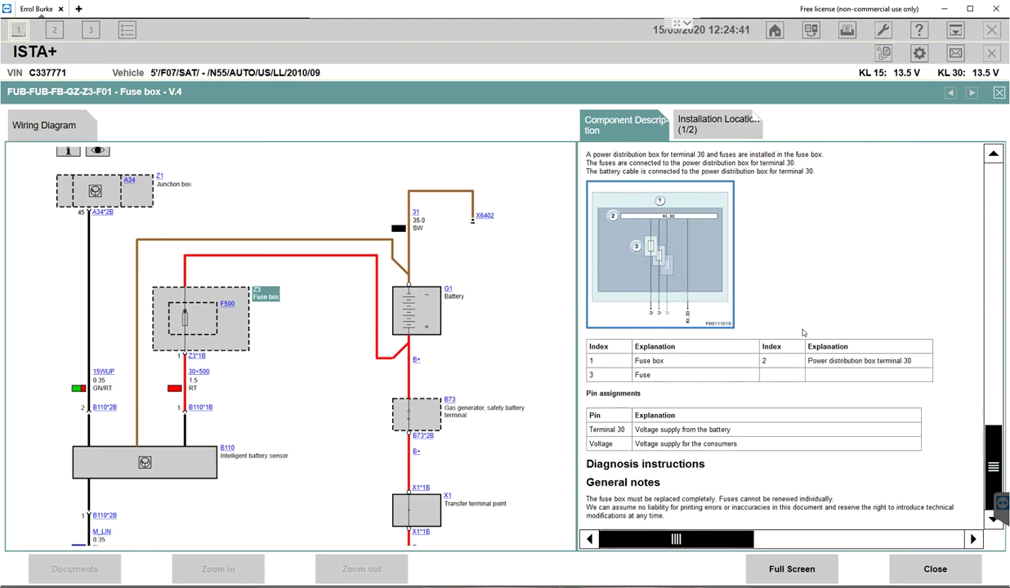
pyautogui.moveTo(595, 482); pyautogui.dragTo(569, 466)
pyautogui.tripleClick(621, 483)
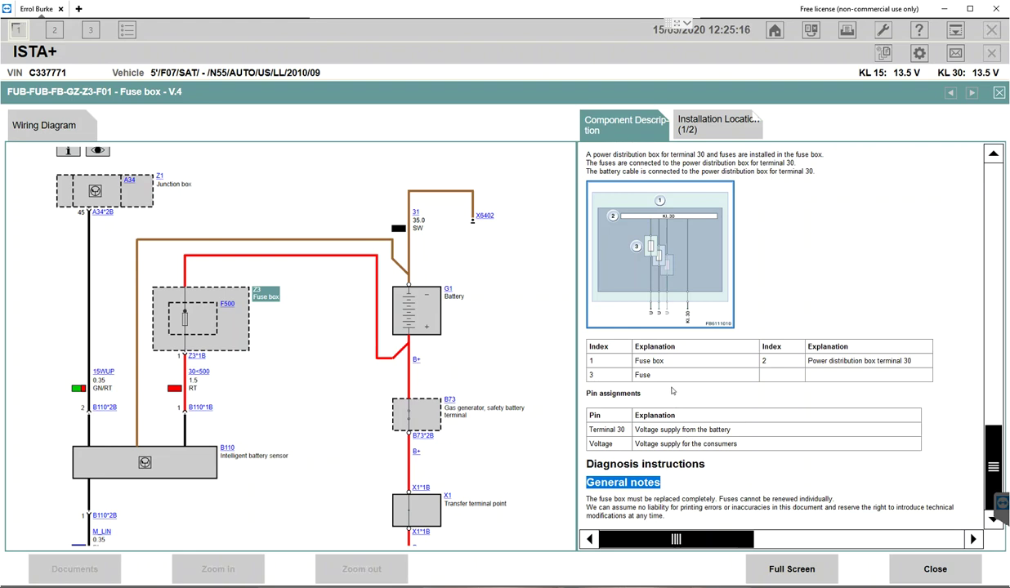
pyautogui.click(306, 375)
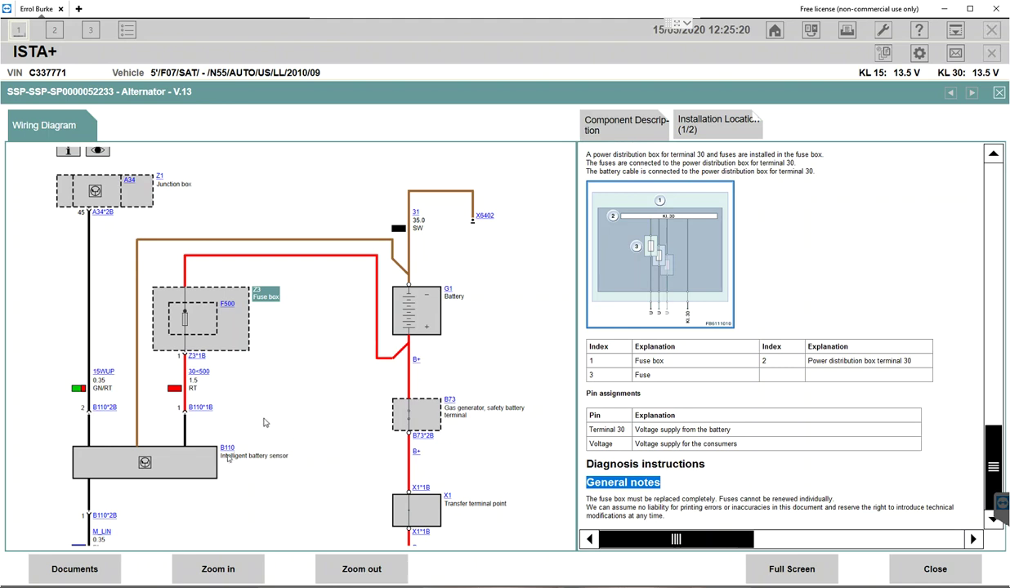
# - Show the installation locations of the B110 intelligent battery sensor and the A46 Digital Motor Electronics
pyautogui.click(227, 451)
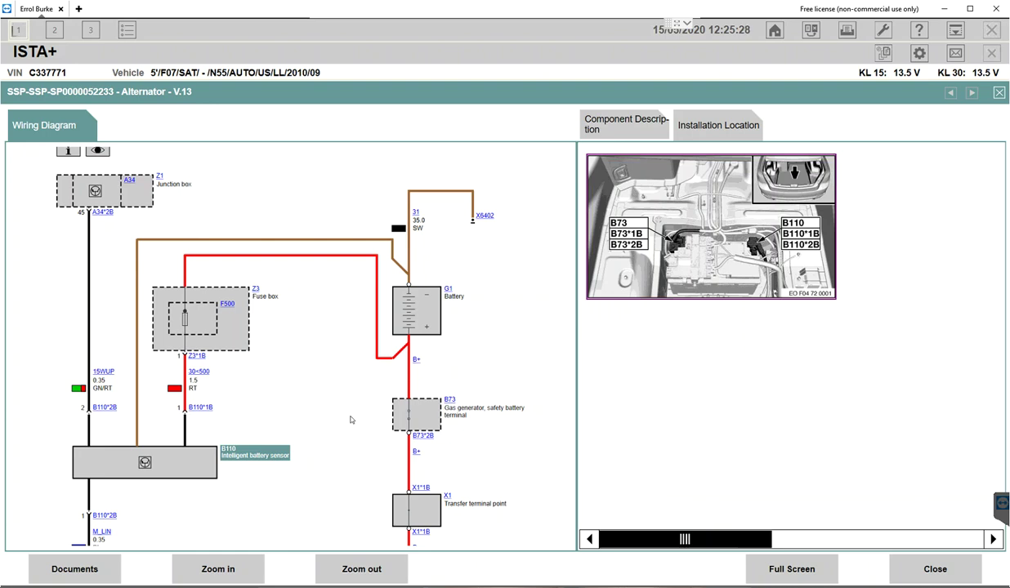
pyautogui.scroll(-3, 327, 376)
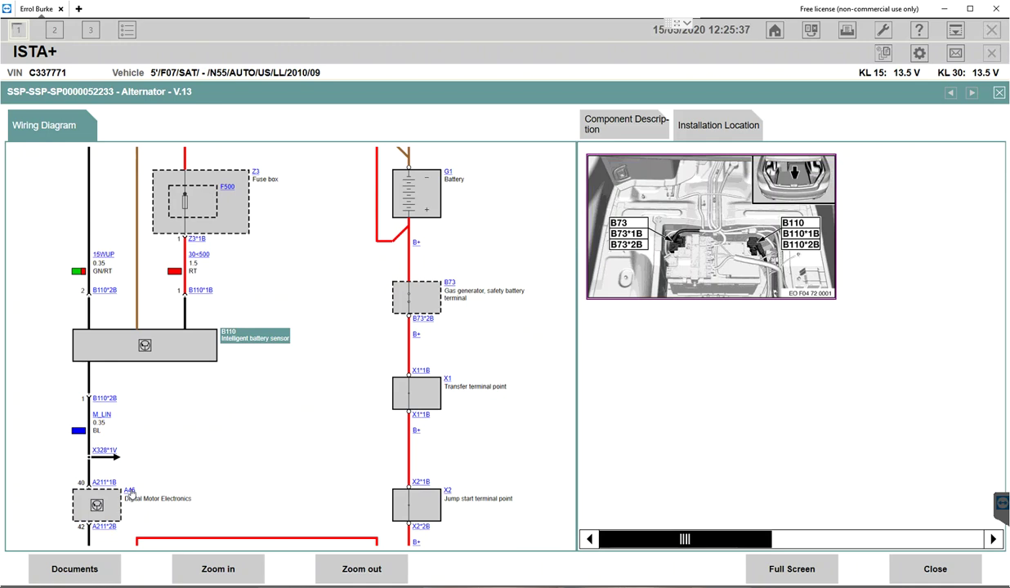
pyautogui.click(131, 493)
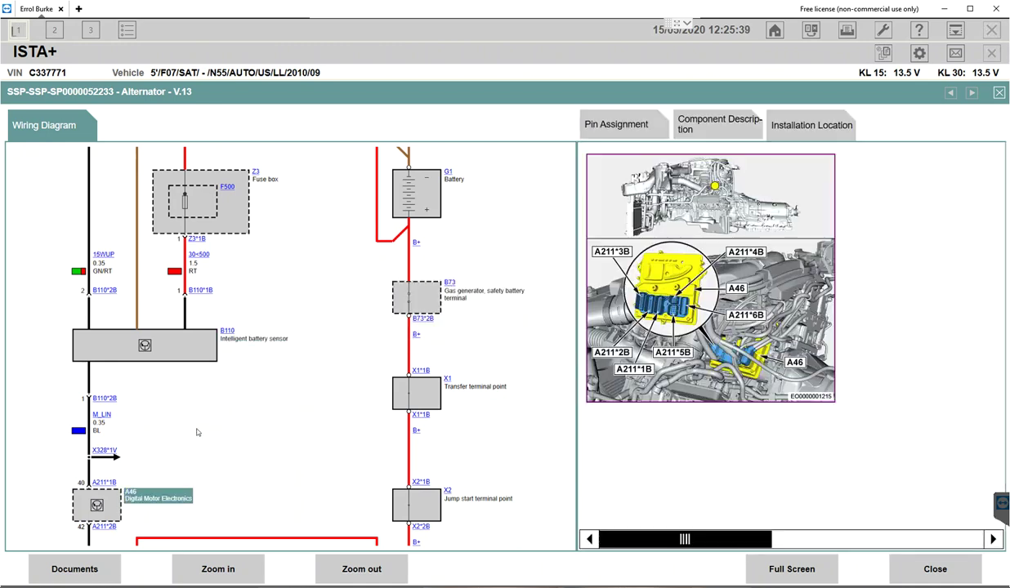
# - Enlarge and close the A46 installation picture, then show the B73 safety battery terminal location
pyautogui.click(729, 365)
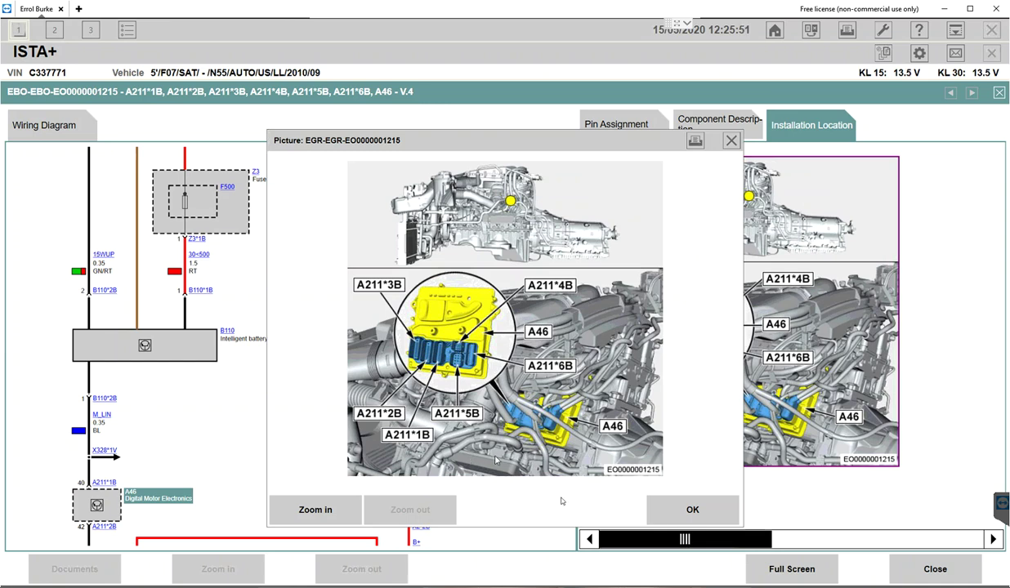
pyautogui.click(688, 509)
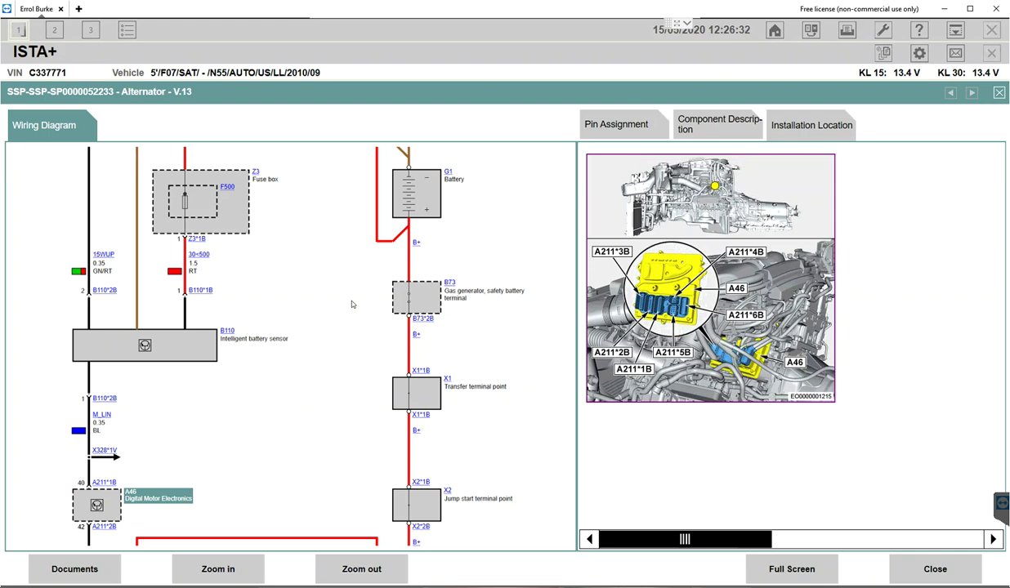
pyautogui.click(450, 287)
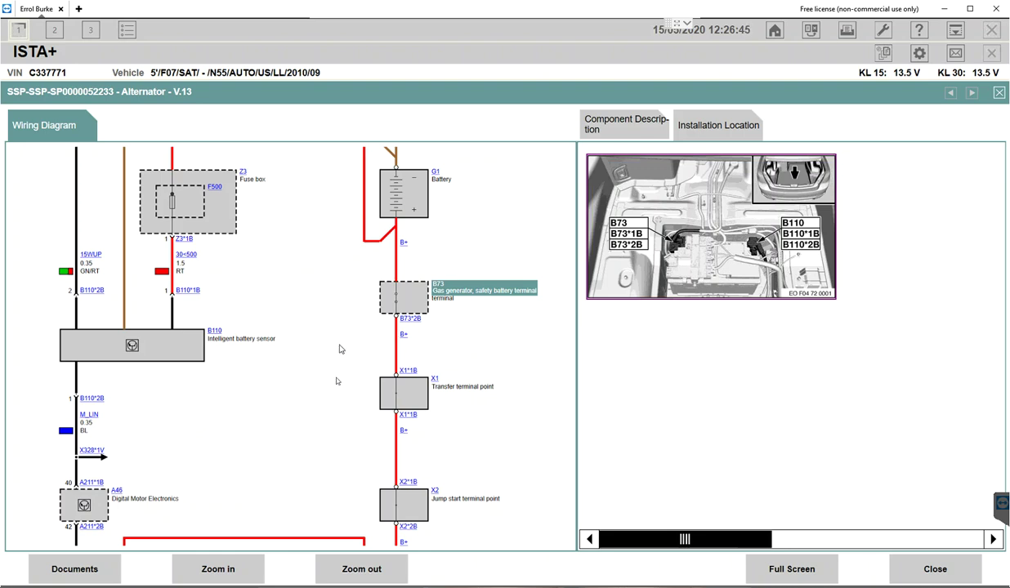
# - Show the installation locations of the G2 alternator, M6510 starter motor and A46 engine electronics
pyautogui.moveTo(320, 362); pyautogui.dragTo(312, 286)
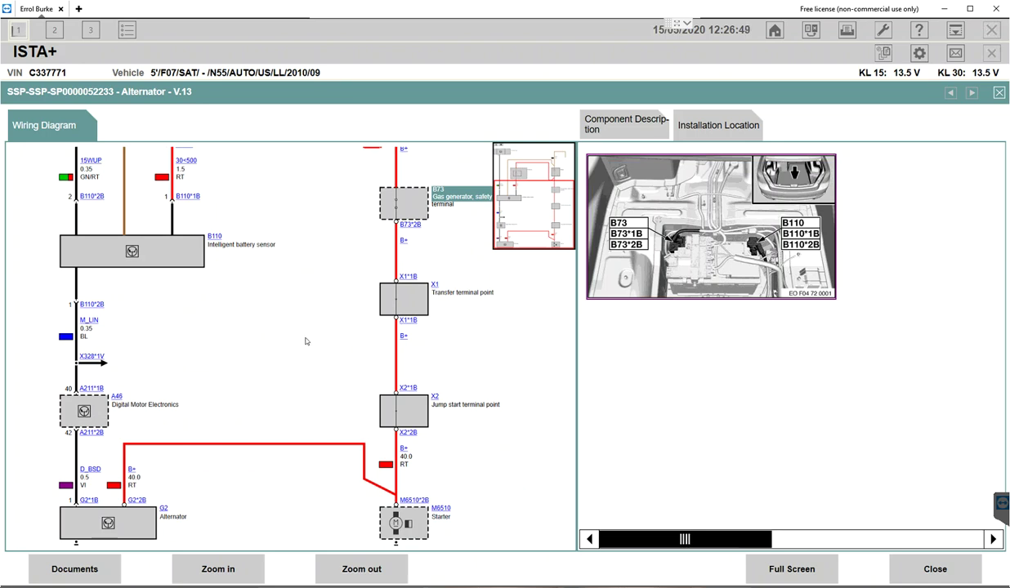
pyautogui.click(163, 509)
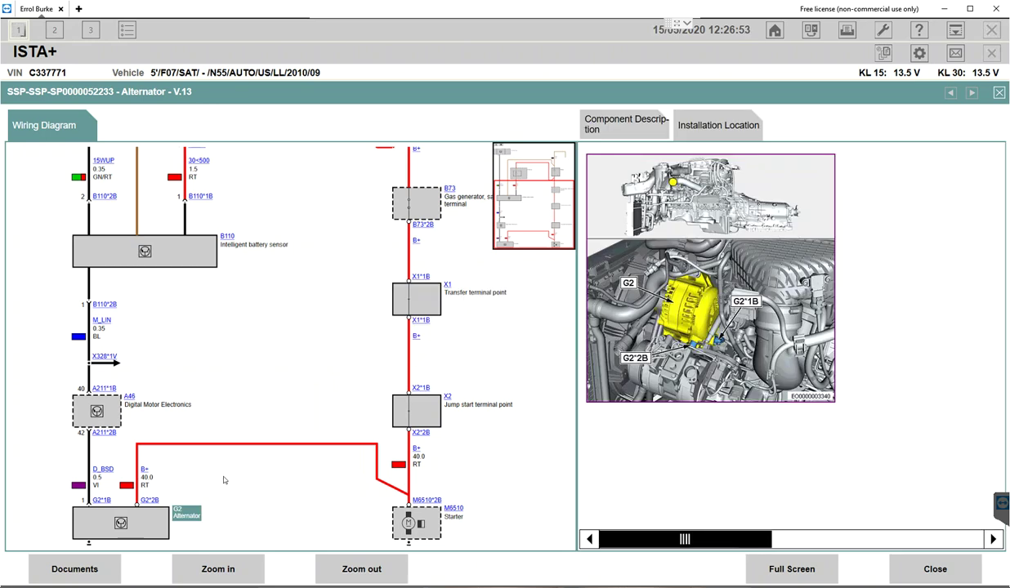
pyautogui.click(453, 515)
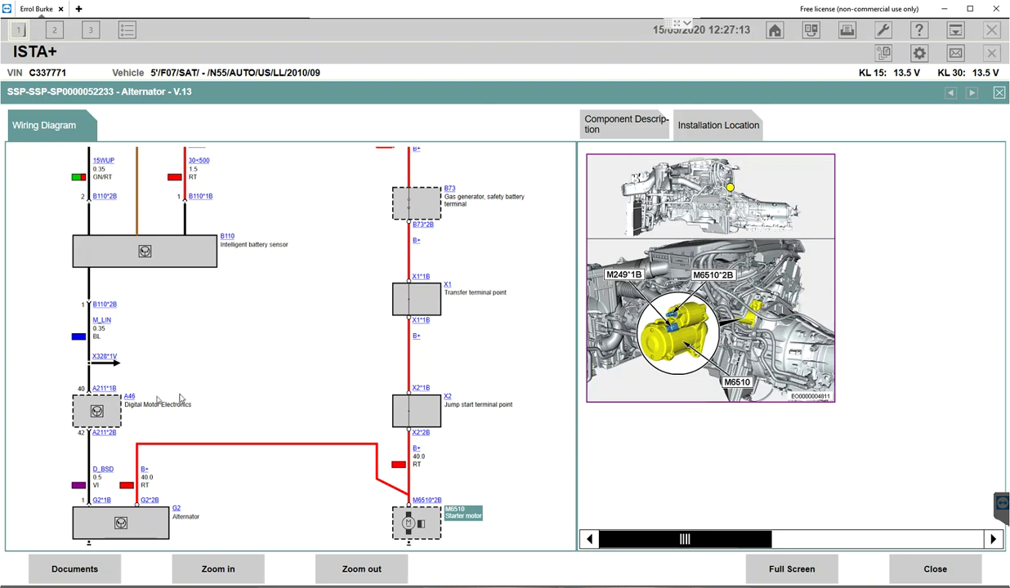
pyautogui.click(128, 402)
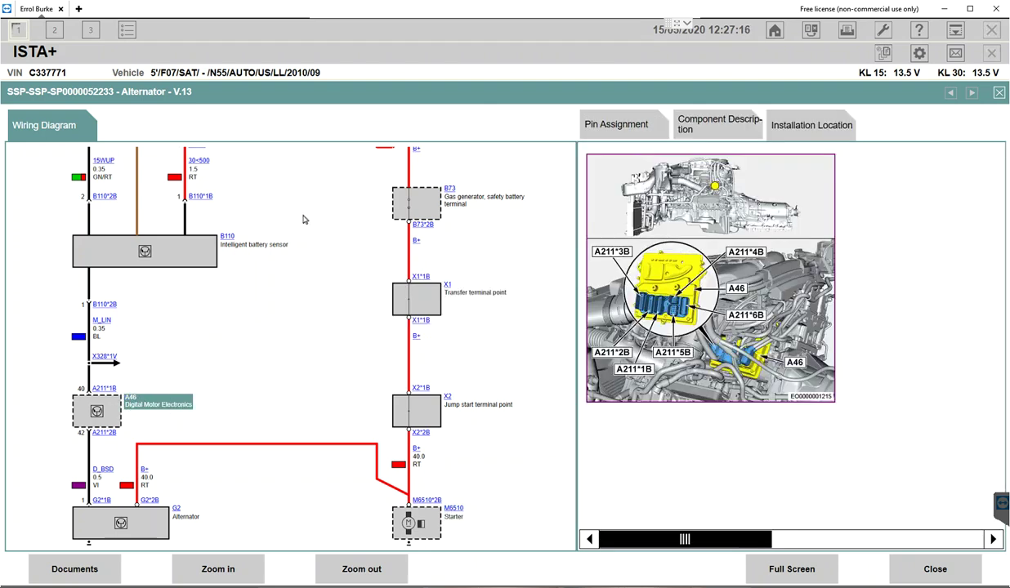
# - View the A46 connector pin assignments
pyautogui.scroll(6, 295, 362)
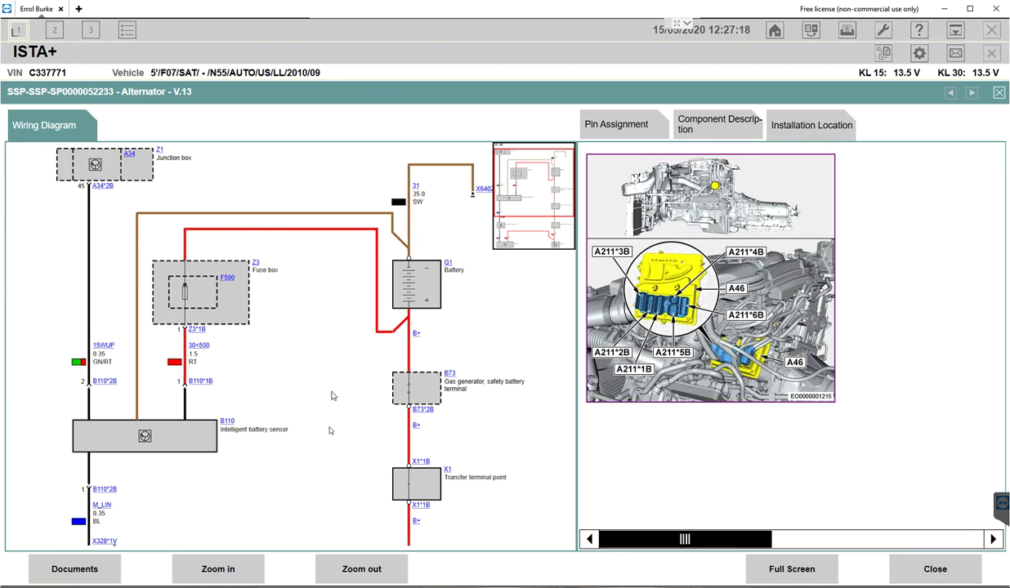
pyautogui.scroll(1, 323, 404)
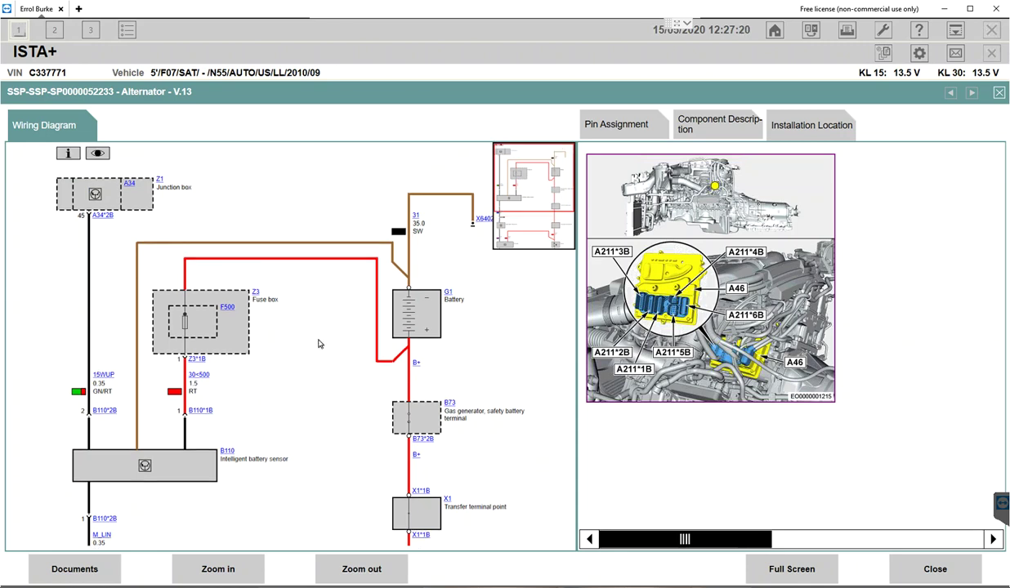
pyautogui.click(621, 125)
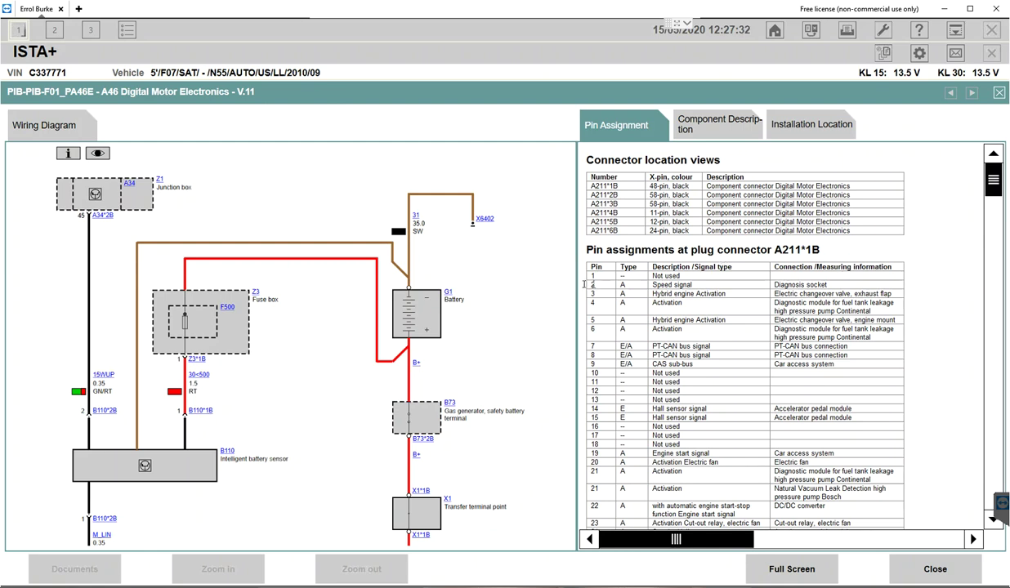
# - Open the G1 battery's AGM component description
pyautogui.click(451, 296)
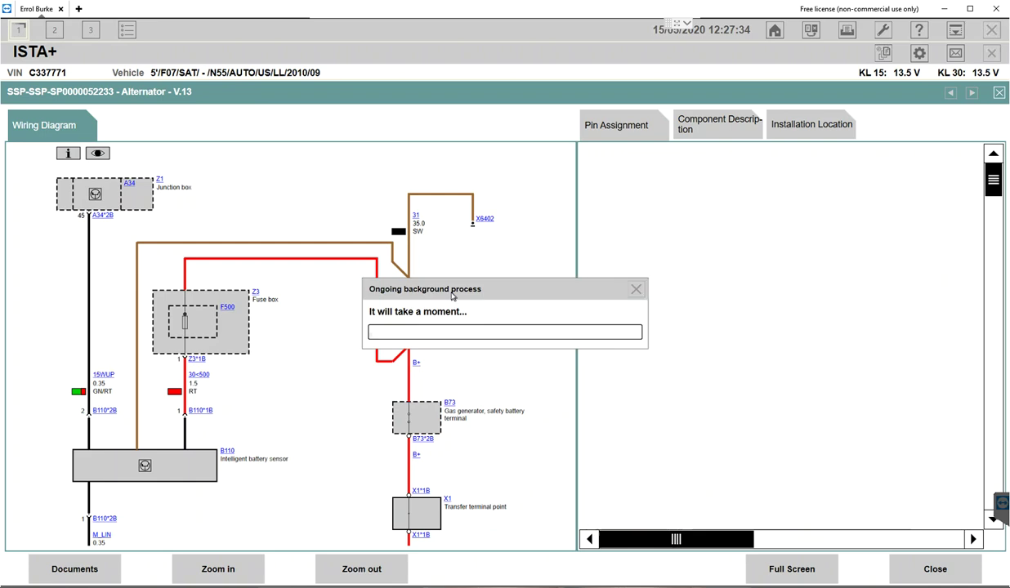
pyautogui.scroll(-1, 881, 352)
pyautogui.scroll(1, 852, 344)
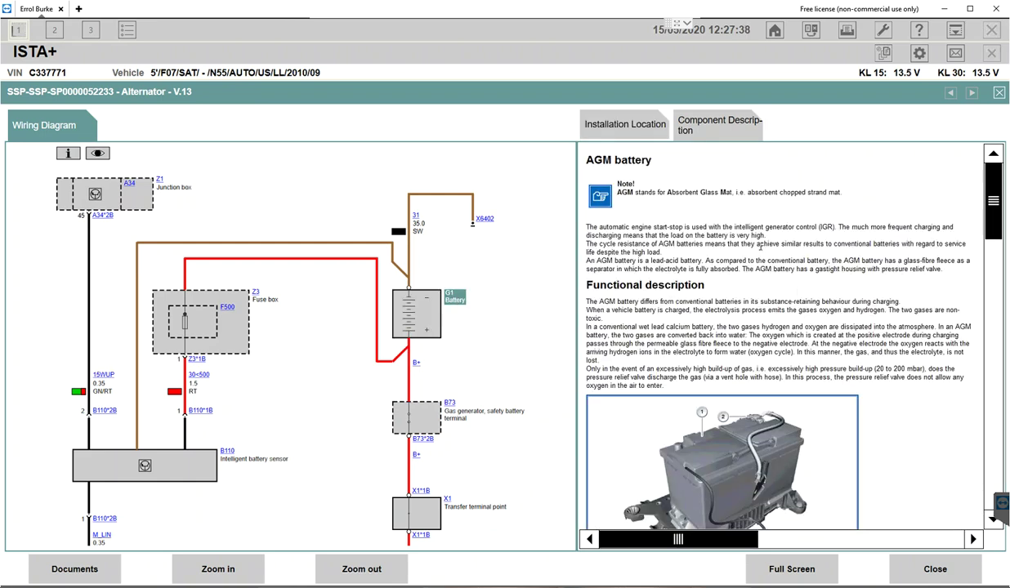
# - Highlight the AGM definition and the sentence on gases emitted while charging
pyautogui.moveTo(635, 193); pyautogui.dragTo(850, 201)
pyautogui.click(786, 217)
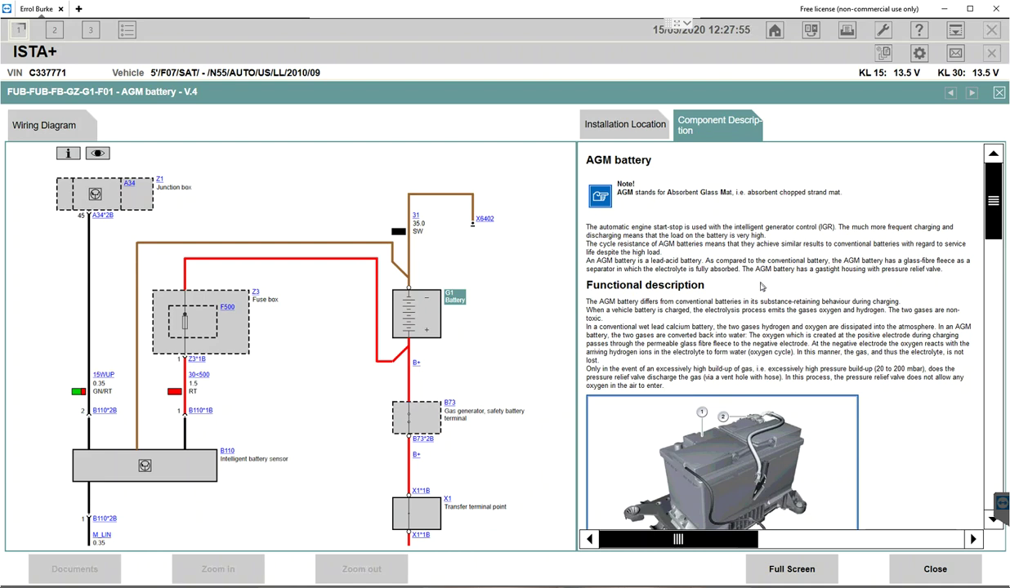
pyautogui.moveTo(693, 310); pyautogui.dragTo(903, 319)
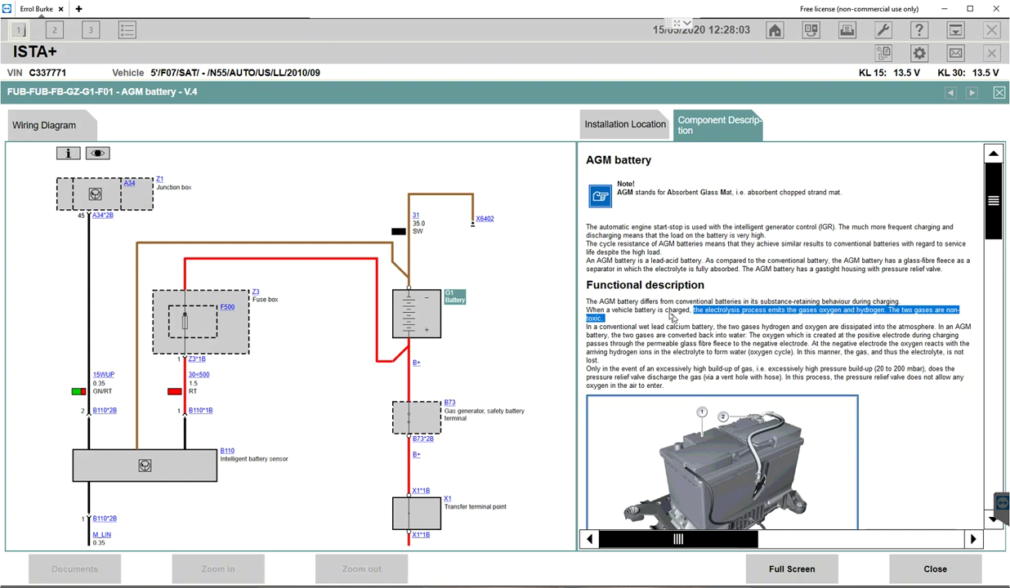
pyautogui.click(669, 311)
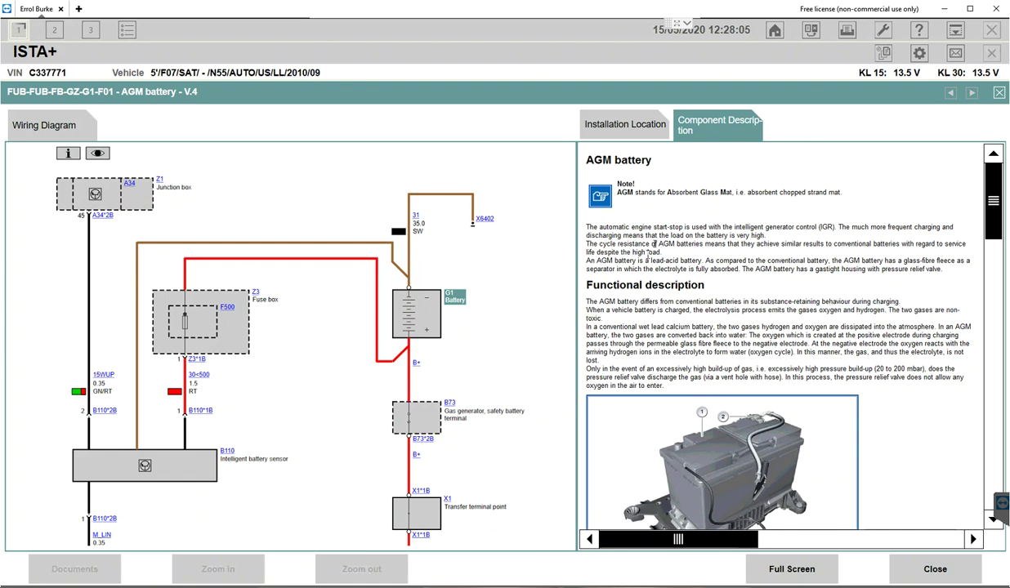
pyautogui.scroll(-8, 694, 256)
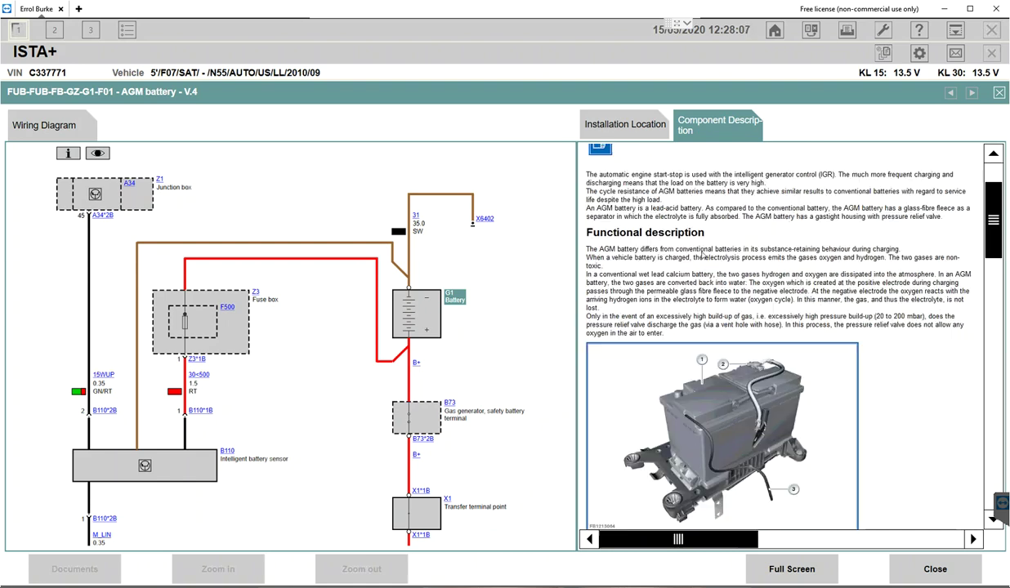
pyautogui.scroll(-3, 680, 250)
pyautogui.scroll(12, 764, 323)
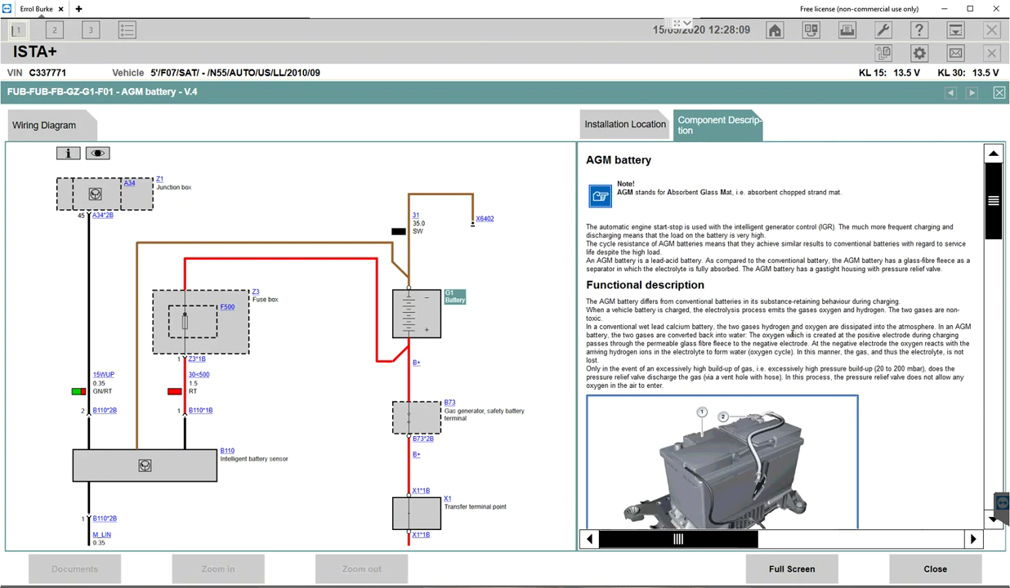
# - Select the 'AGM battery' heading text and bring up its text options
pyautogui.tripleClick(614, 162)
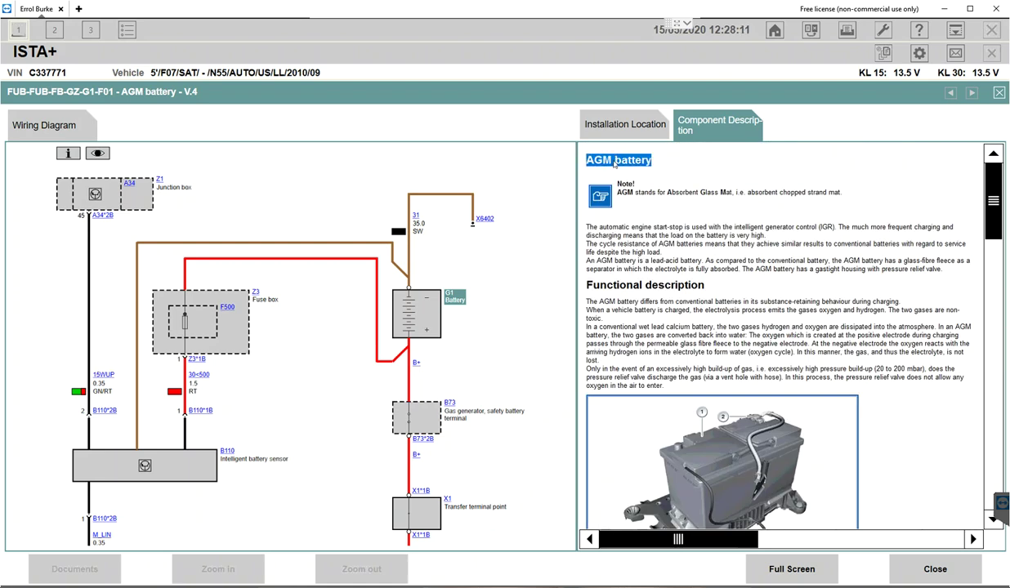
pyautogui.click(759, 252)
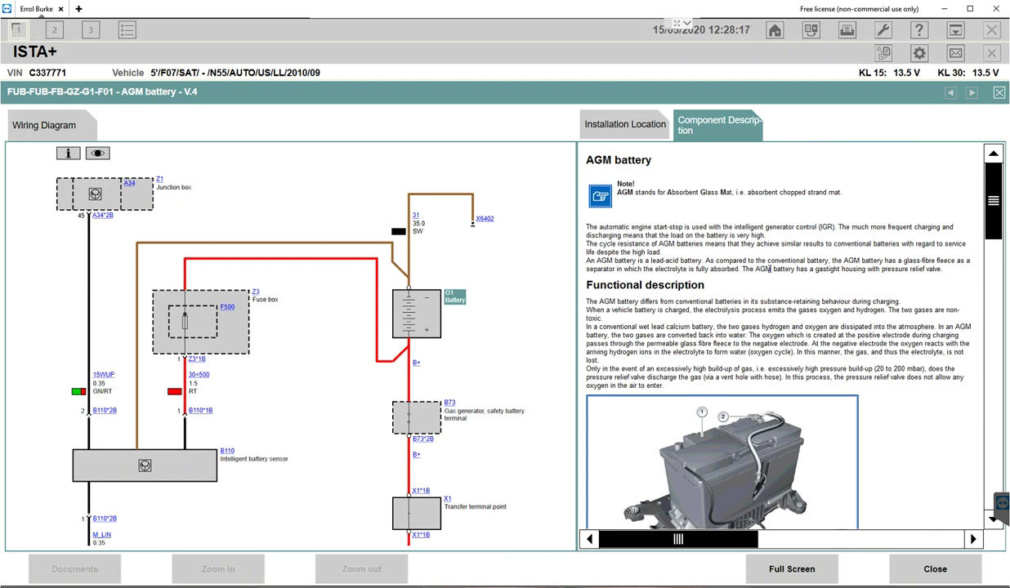
pyautogui.scroll(-5, 891, 332)
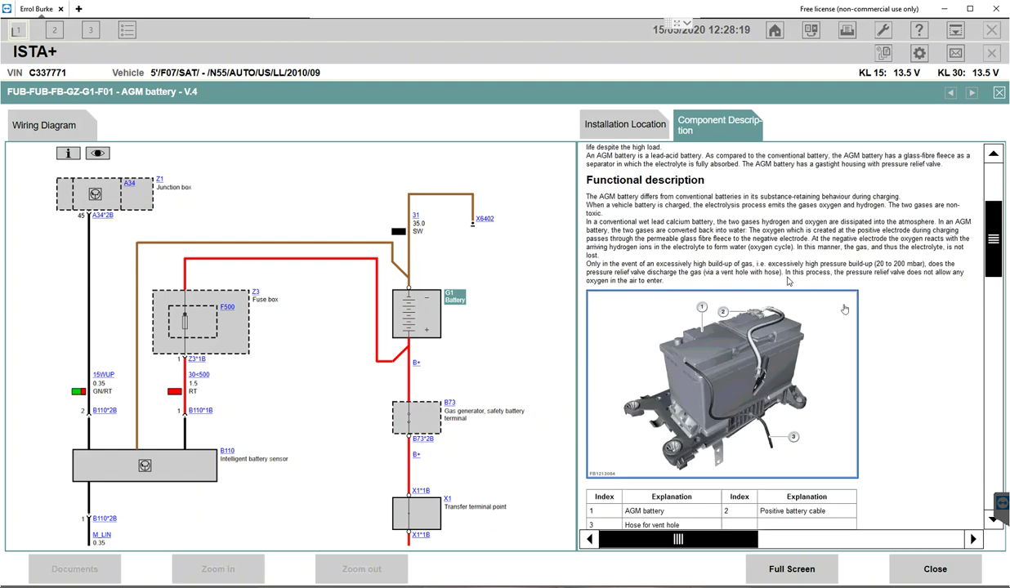
pyautogui.scroll(-4, 904, 337)
pyautogui.scroll(-4, 904, 337)
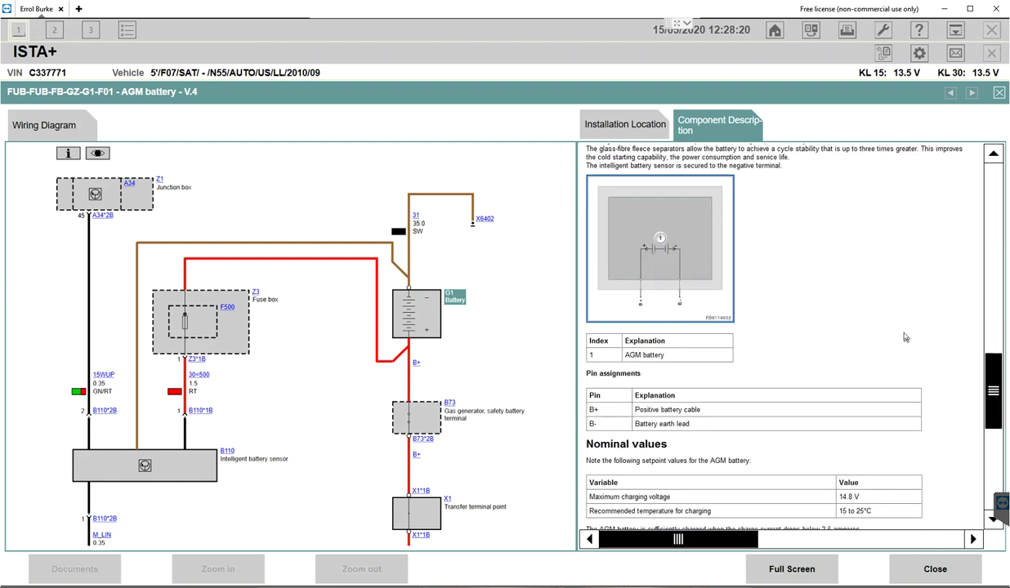
pyautogui.scroll(-2, 904, 336)
pyautogui.scroll(12, 905, 336)
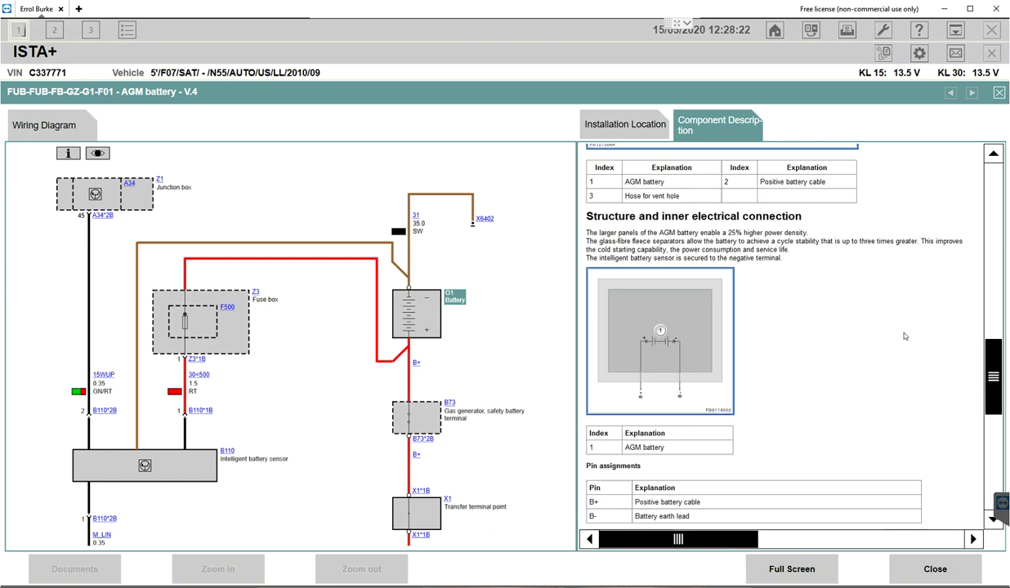
pyautogui.scroll(1, 903, 331)
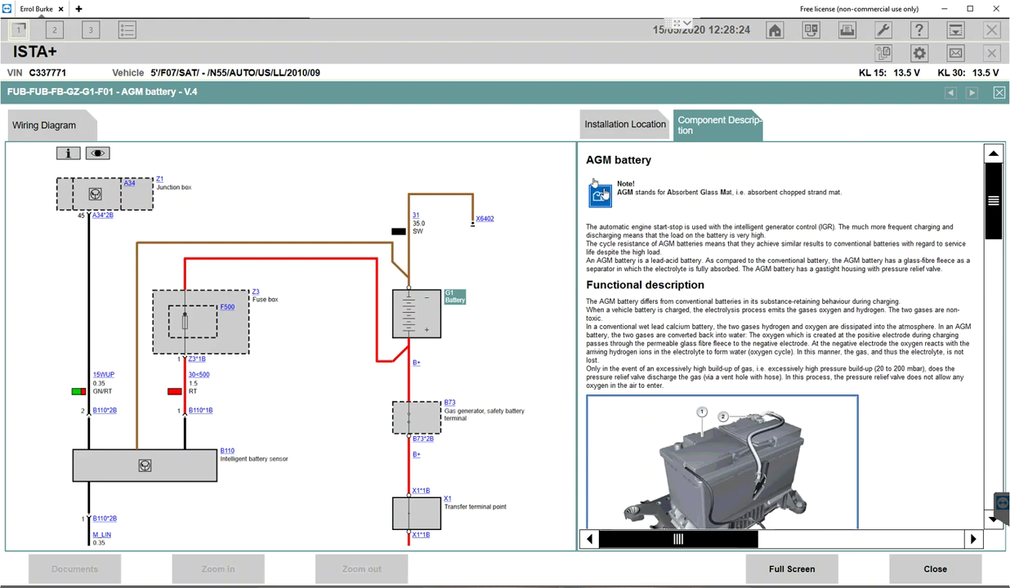
pyautogui.moveTo(567, 157); pyautogui.dragTo(650, 158)
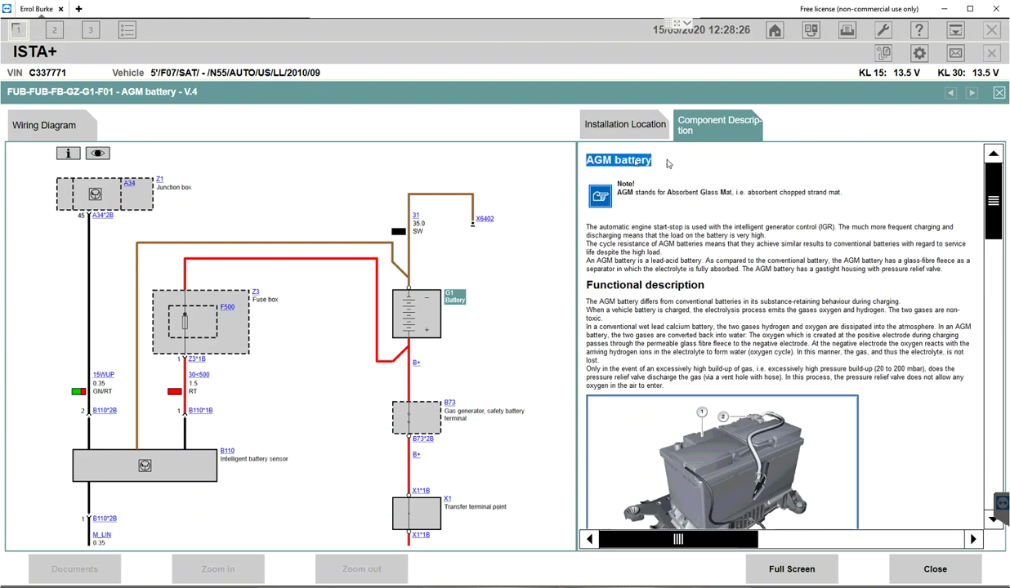
pyautogui.rightClick(637, 162)
# - Copy the heading and print the whole document to a PDF named 'AGM battery'
pyautogui.click(646, 176)
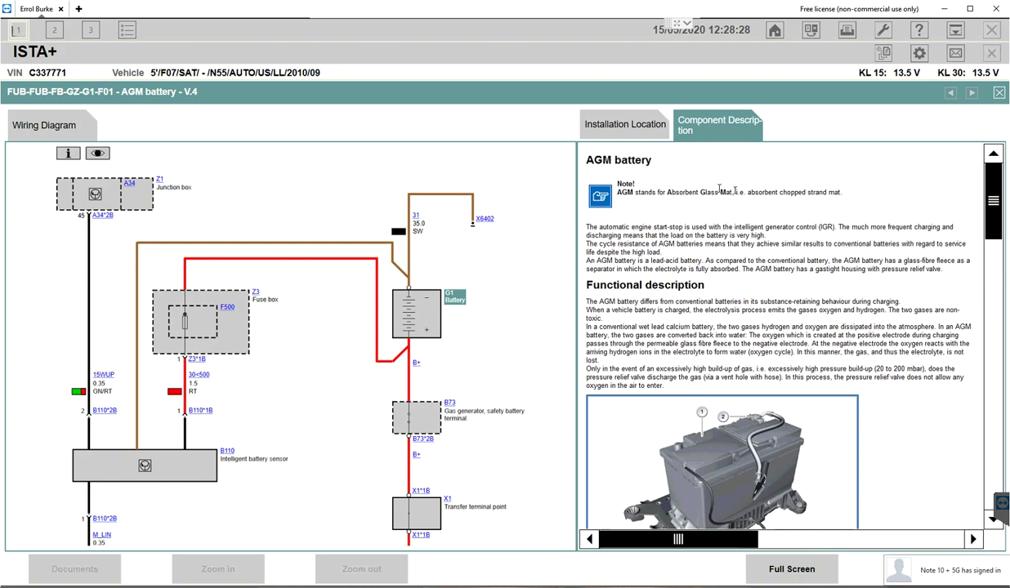
pyautogui.click(811, 30)
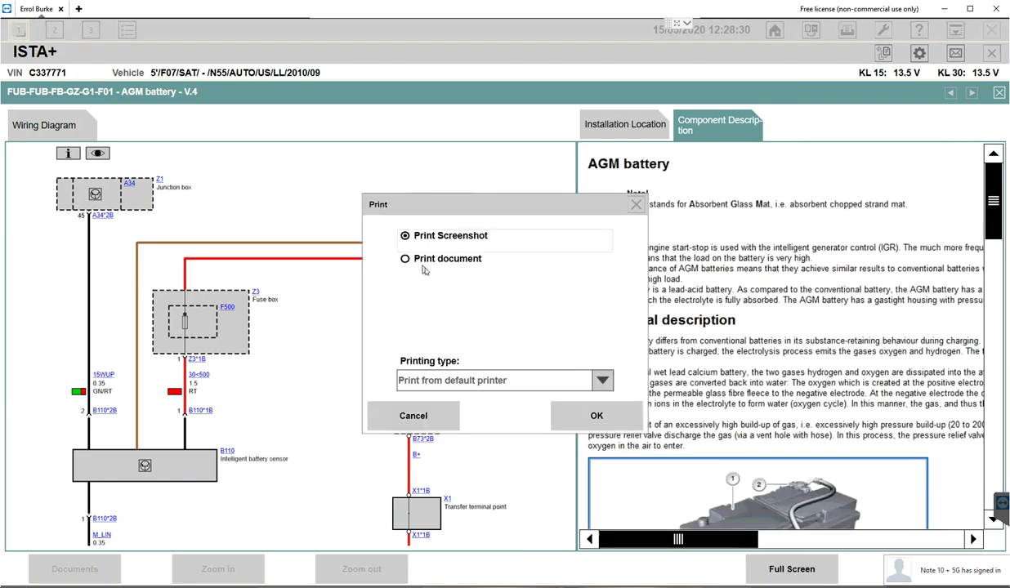
pyautogui.click(424, 259)
pyautogui.click(573, 409)
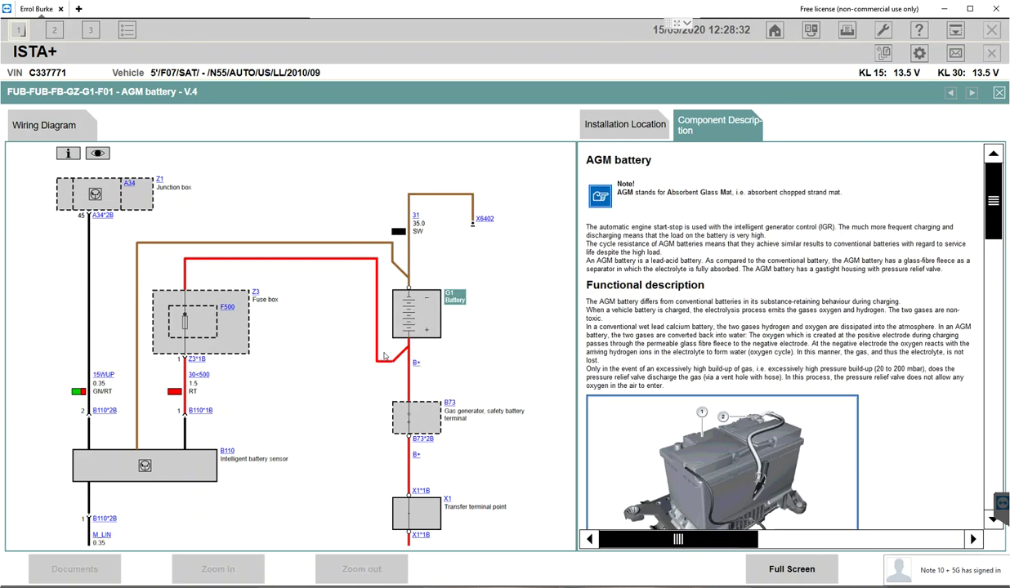
pyautogui.rightClick(215, 262)
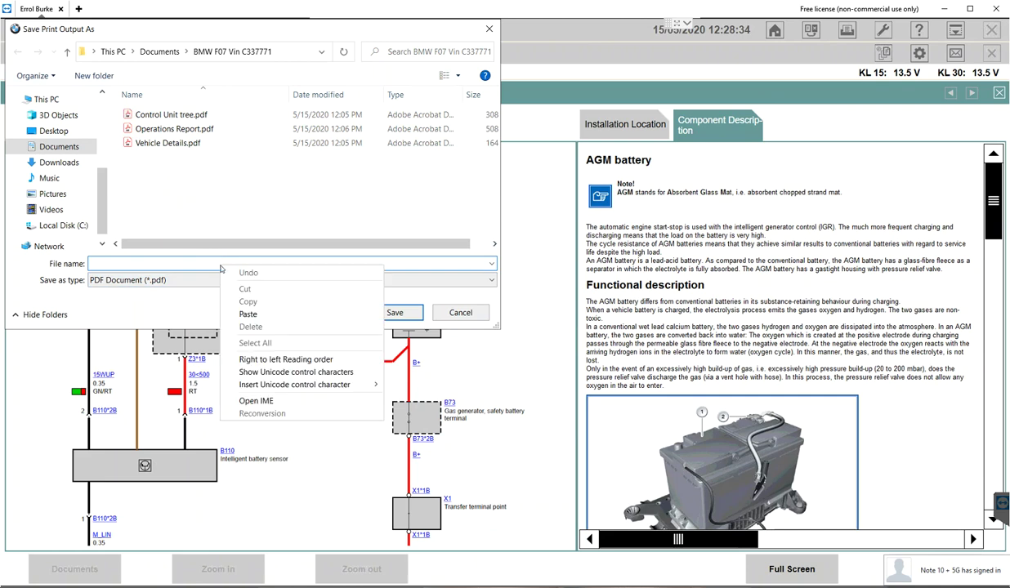
pyautogui.click(248, 314)
pyautogui.click(395, 312)
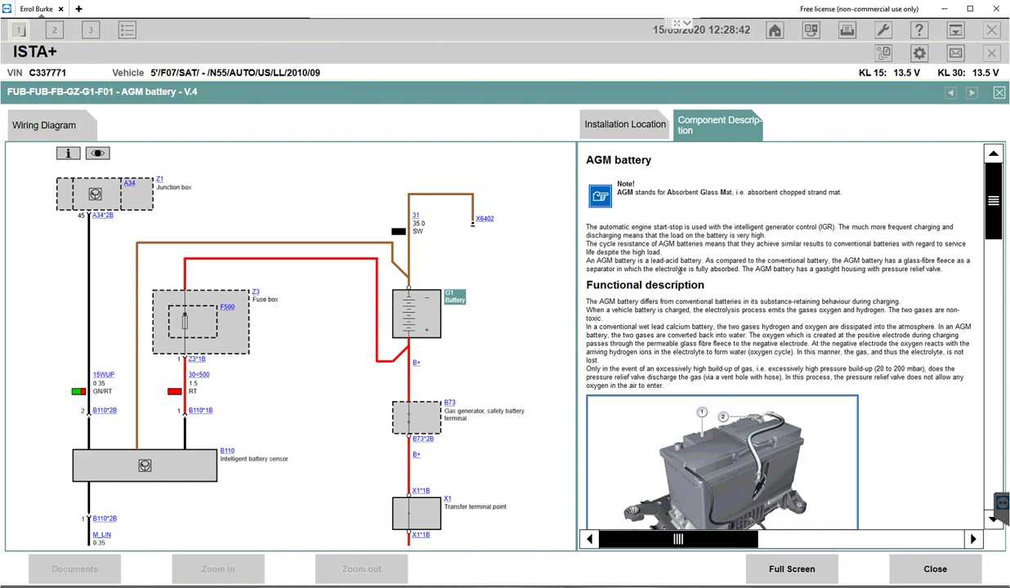
# - Show the G1 battery's installation location picture via the Installation Location tab
pyautogui.scroll(-5, 682, 278)
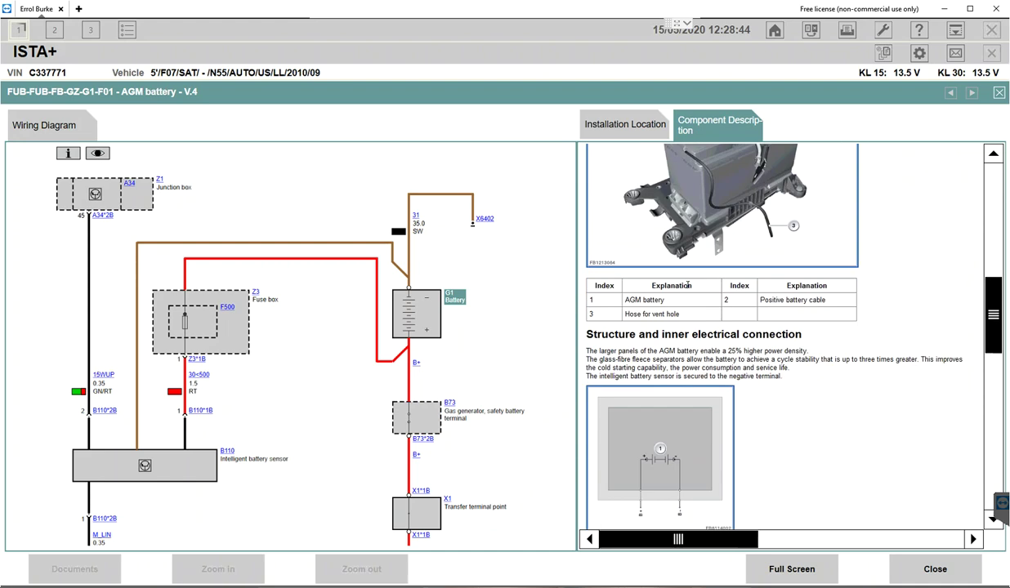
pyautogui.scroll(3, 687, 285)
pyautogui.scroll(-7, 919, 317)
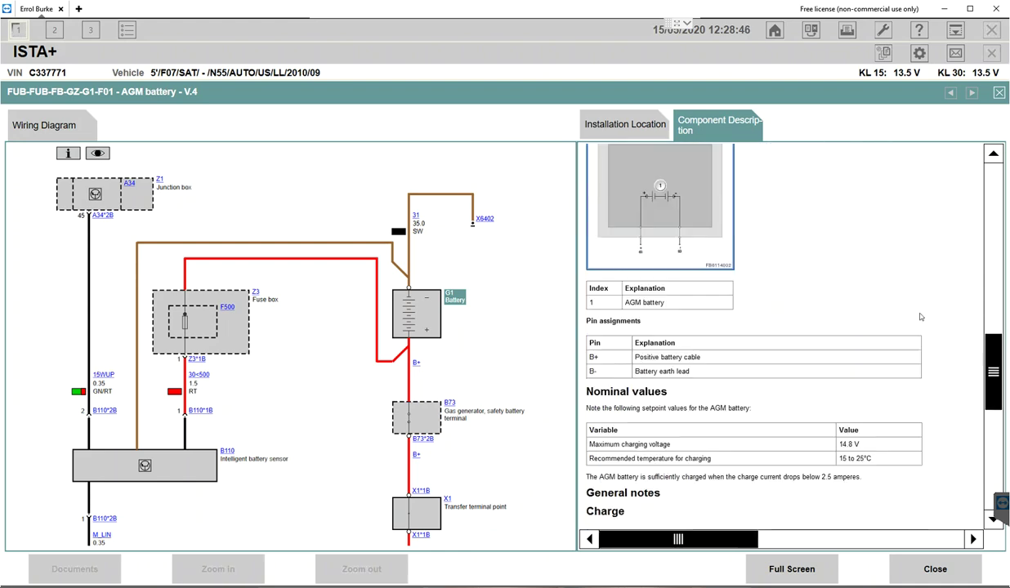
pyautogui.scroll(-2, 920, 317)
pyautogui.scroll(3, 854, 285)
pyautogui.scroll(-3, 854, 285)
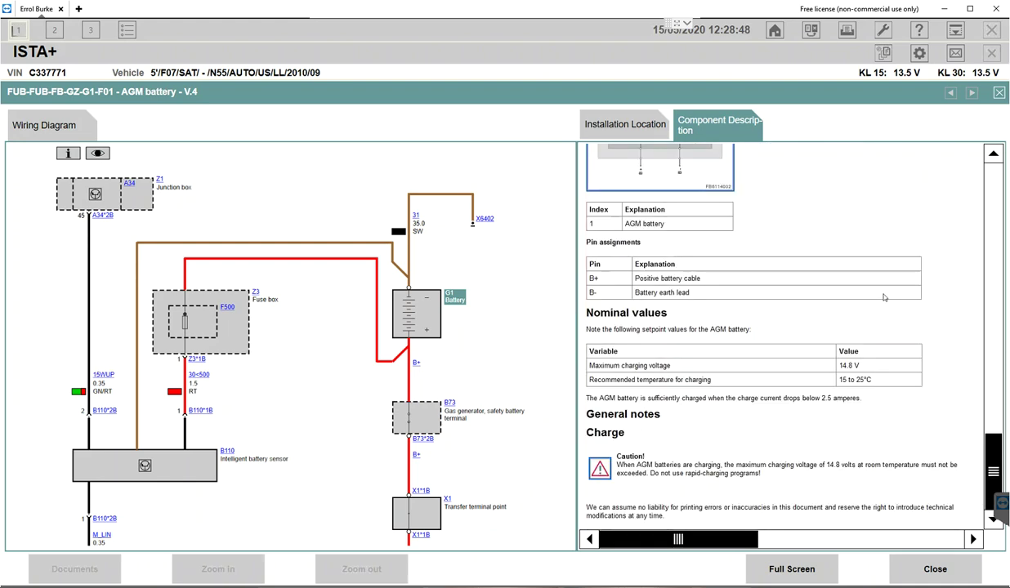
pyautogui.scroll(8, 853, 285)
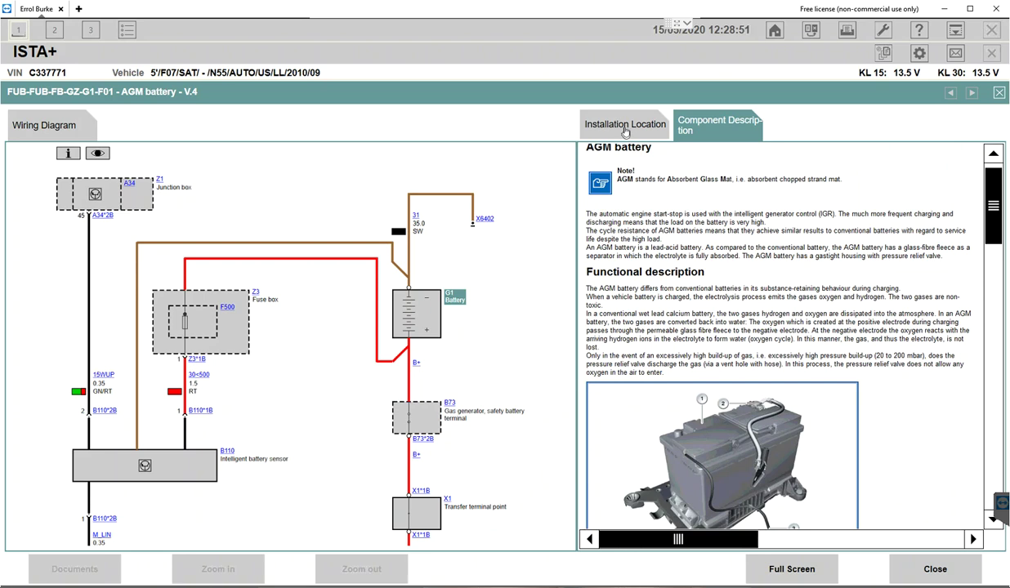
pyautogui.click(625, 126)
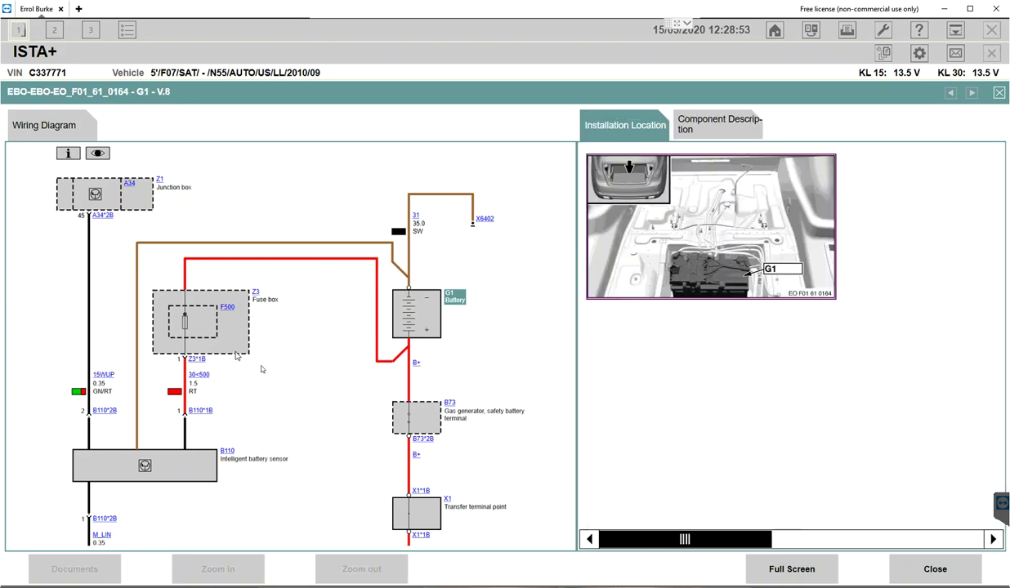
pyautogui.scroll(1, 310, 433)
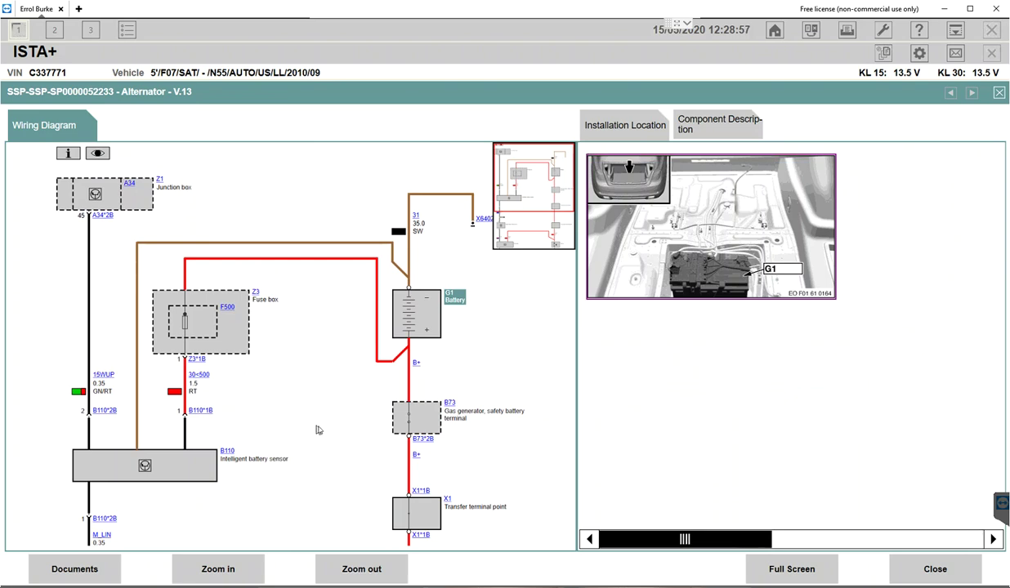
# - Open the B110 component description and copy its 'Intelligent battery sensor' heading
pyautogui.click(225, 457)
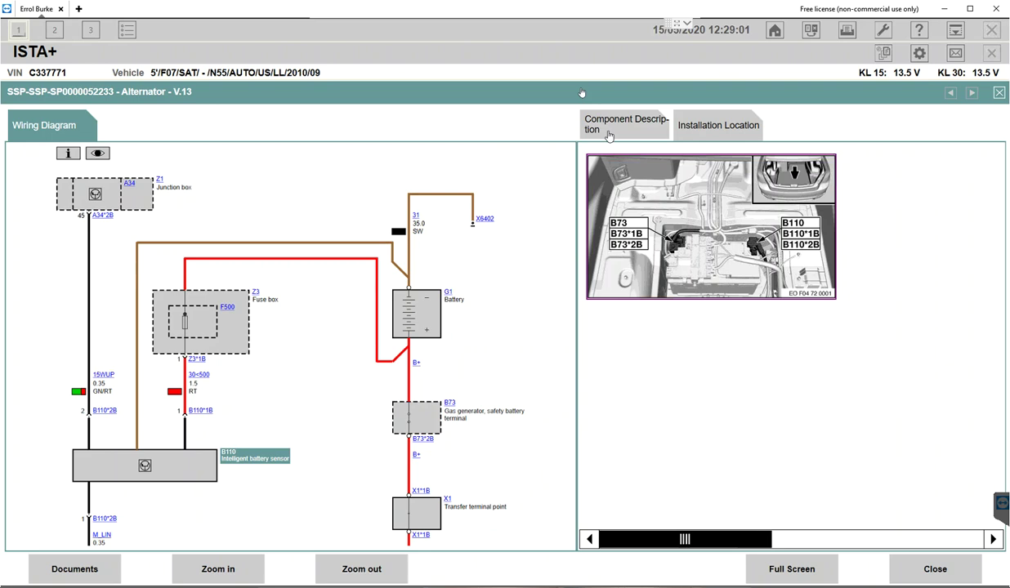
pyautogui.click(631, 128)
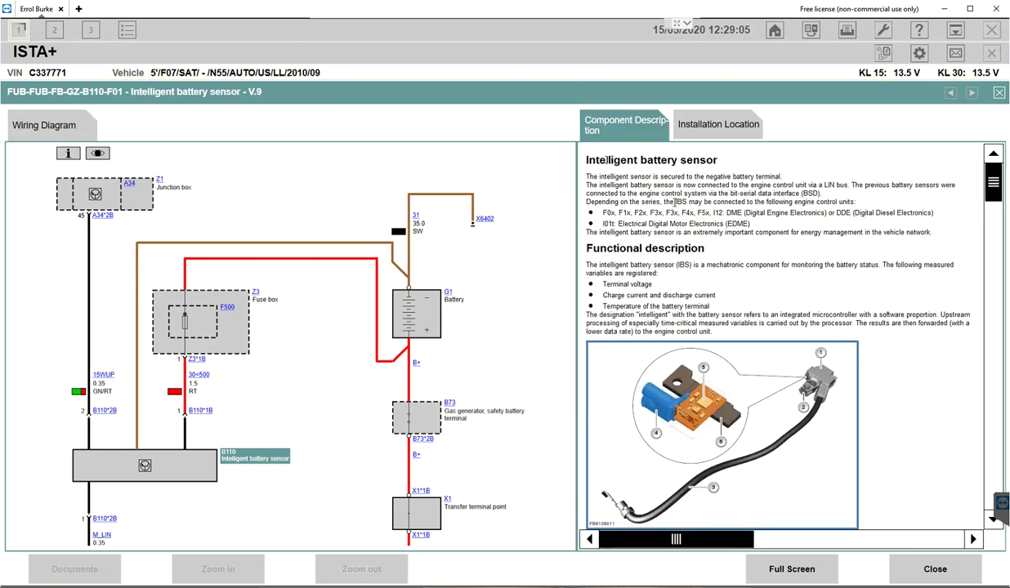
pyautogui.tripleClick(592, 158)
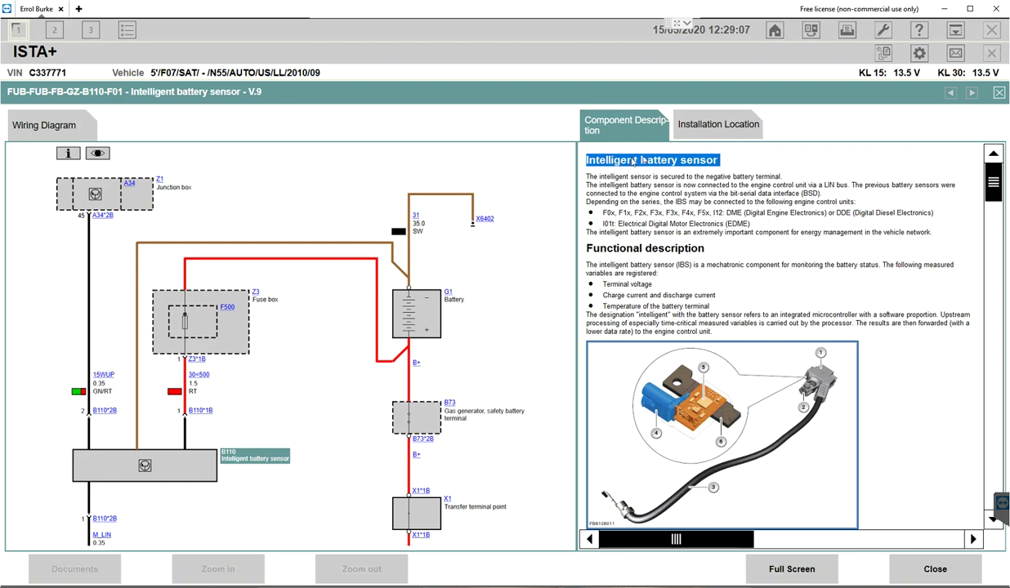
pyautogui.rightClick(631, 161)
pyautogui.click(666, 177)
# - Print the whole B110 description to a PDF named 'Intelligent battery sensor'
pyautogui.click(846, 30)
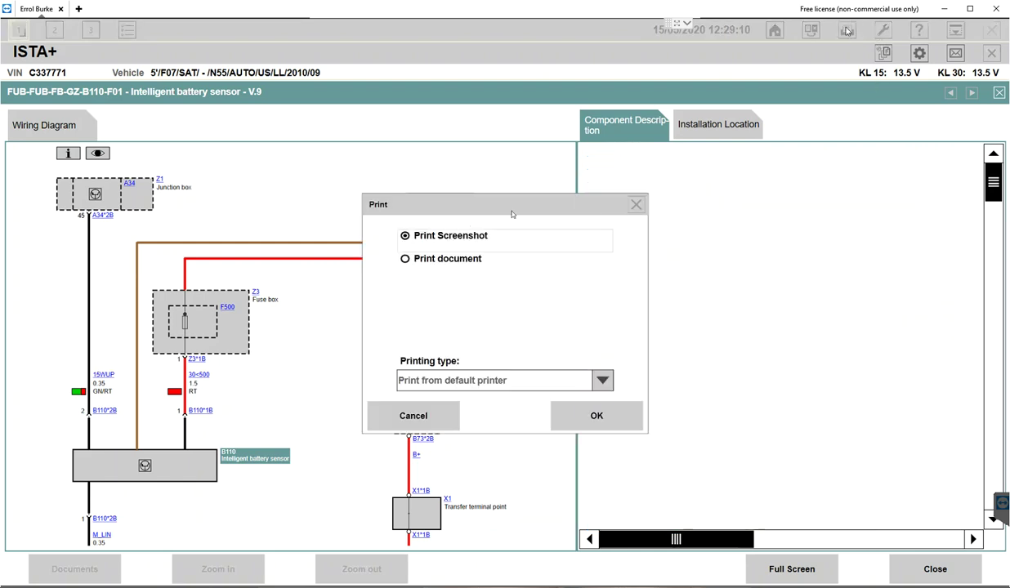
pyautogui.click(448, 258)
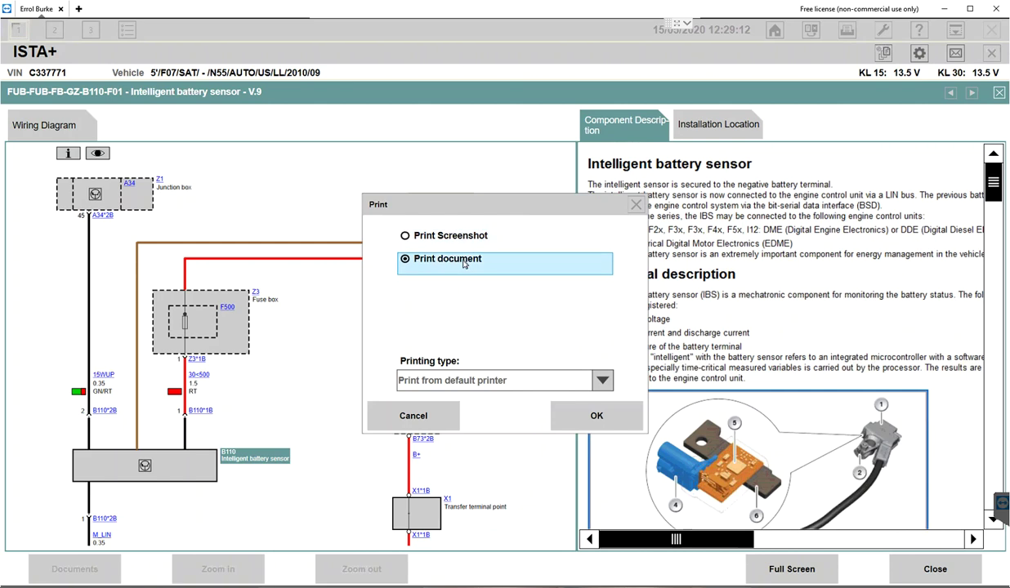
pyautogui.click(604, 426)
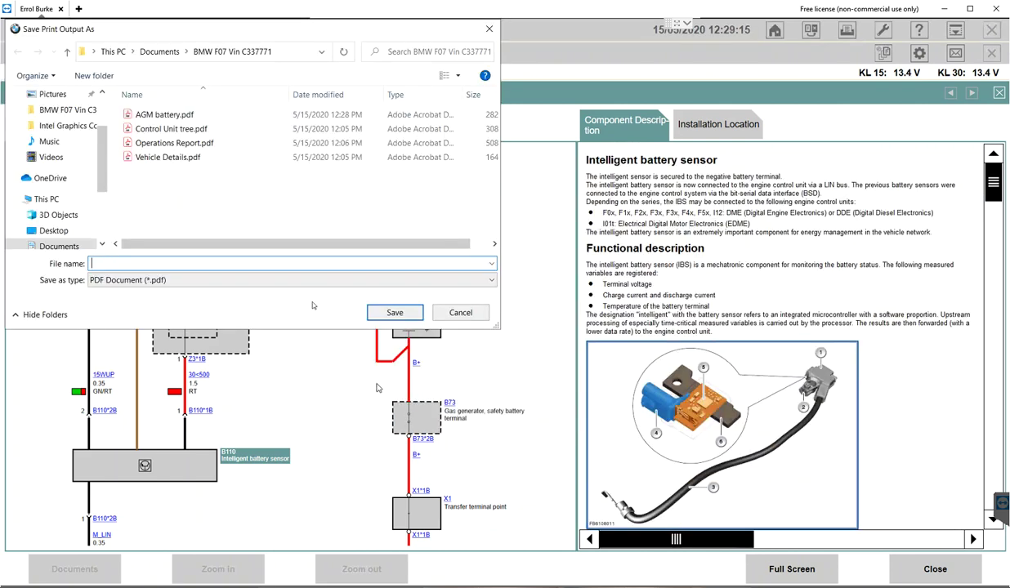
pyautogui.rightClick(226, 261)
pyautogui.click(261, 314)
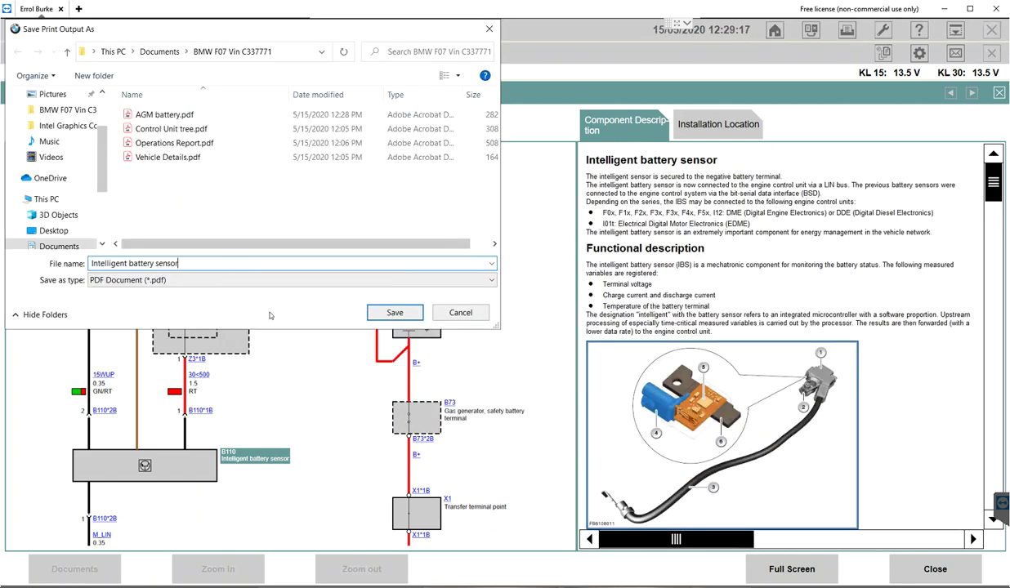
pyautogui.click(377, 310)
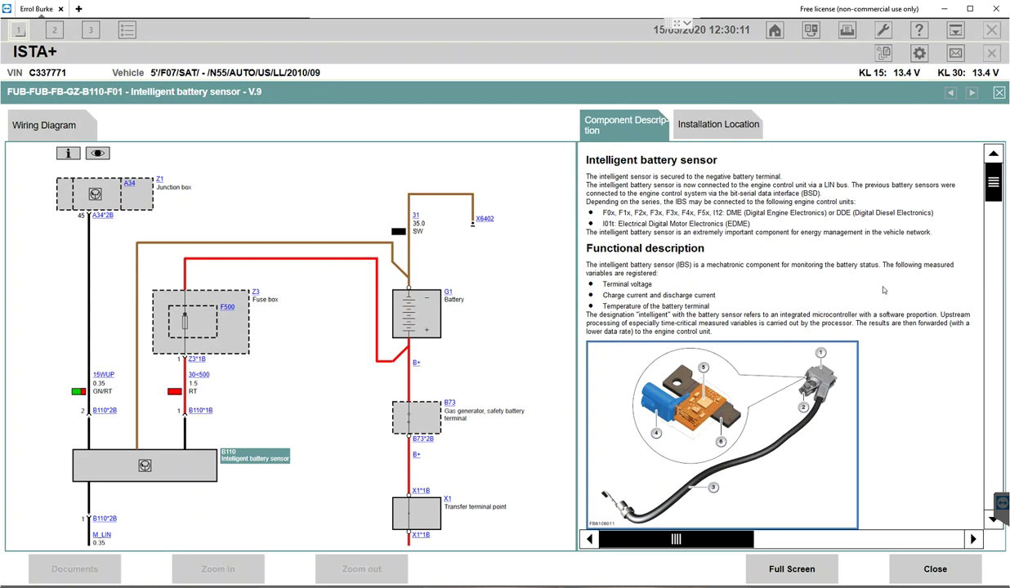
pyautogui.scroll(-5, 882, 290)
pyautogui.scroll(-5, 882, 290)
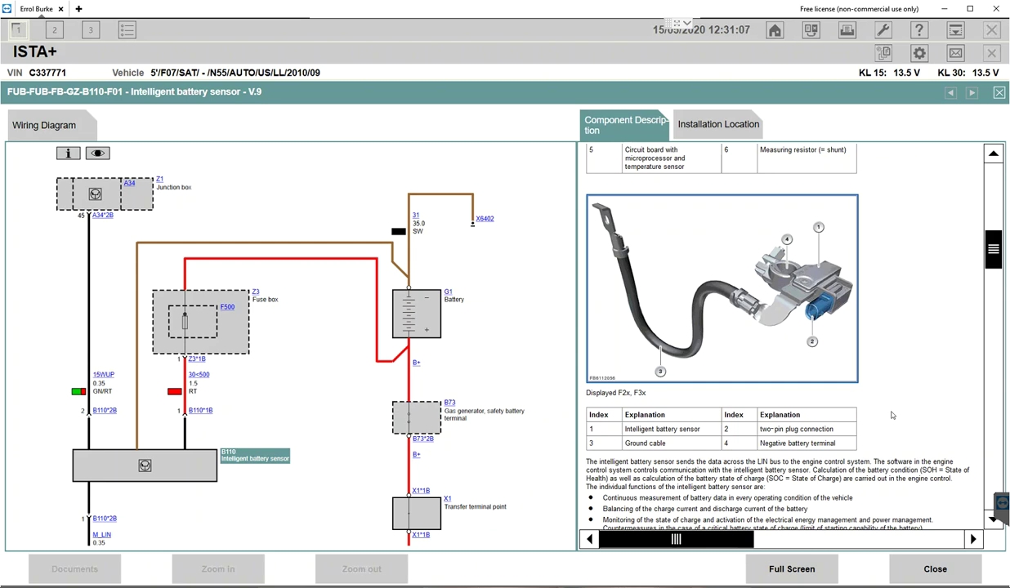
# - Scroll the B110 description past pin assignments and measurement diagram to the diagnosis instructions
pyautogui.scroll(-2, 892, 415)
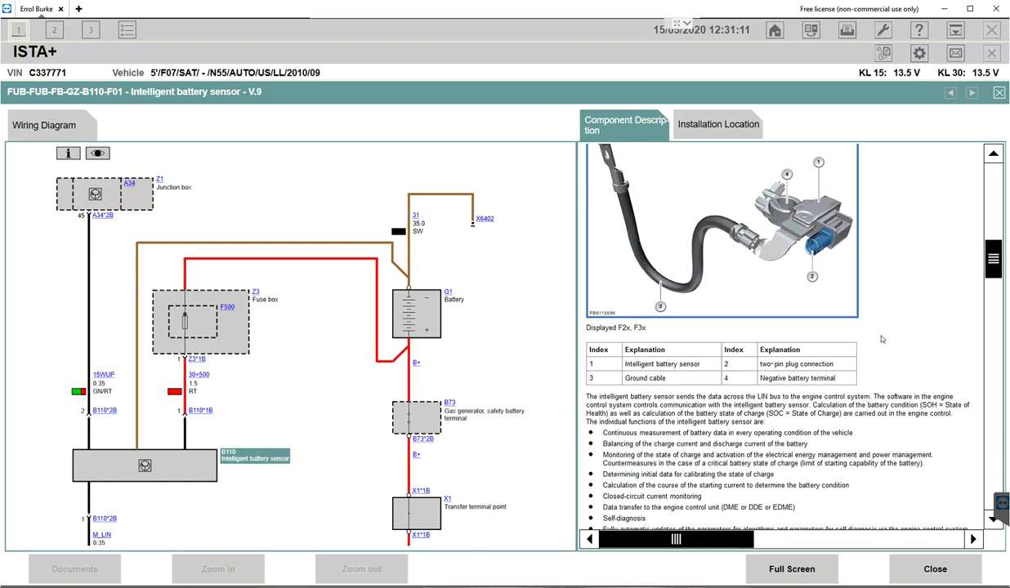
pyautogui.scroll(-10, 881, 339)
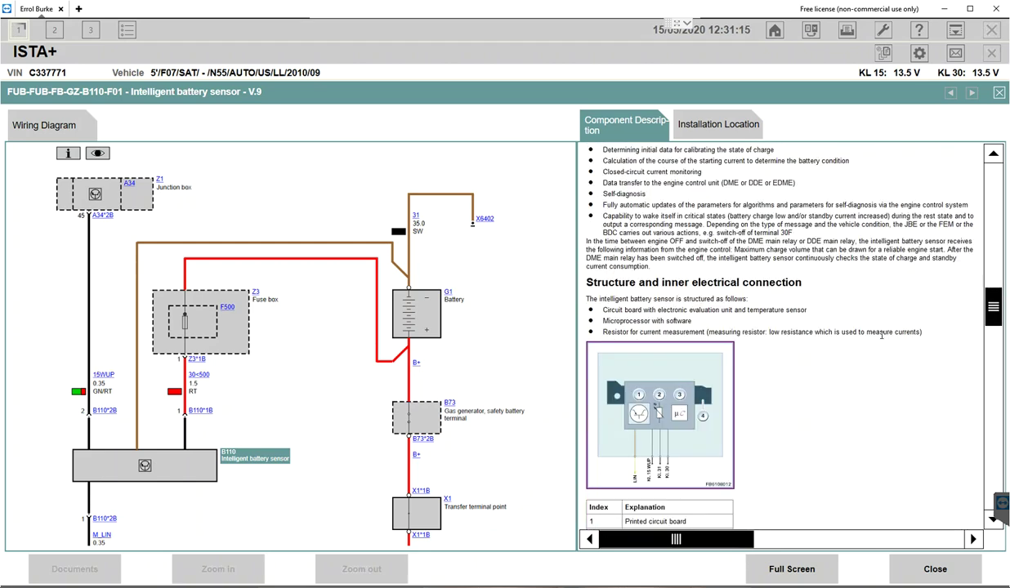
pyautogui.scroll(-8, 881, 335)
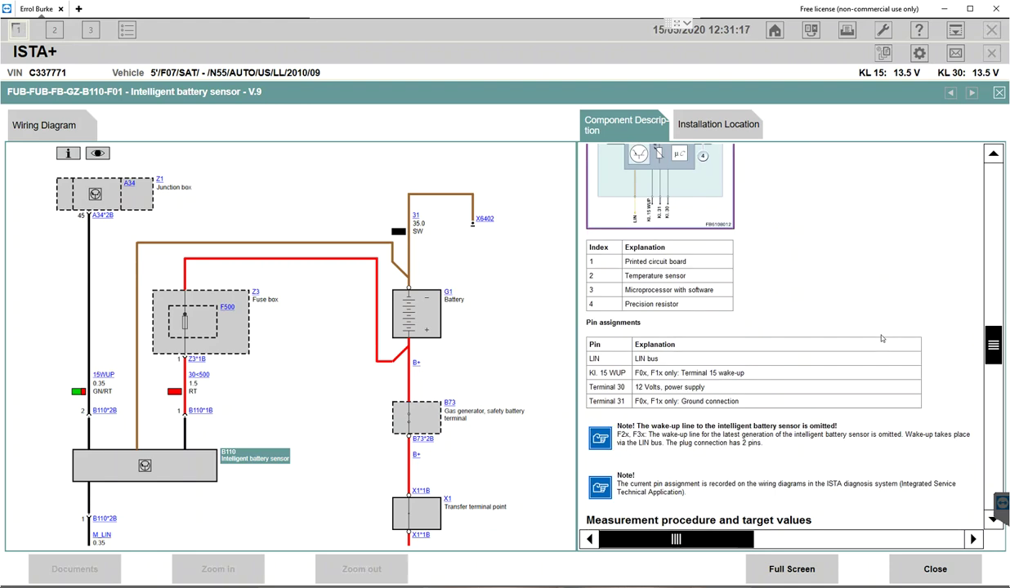
pyautogui.scroll(-12, 881, 338)
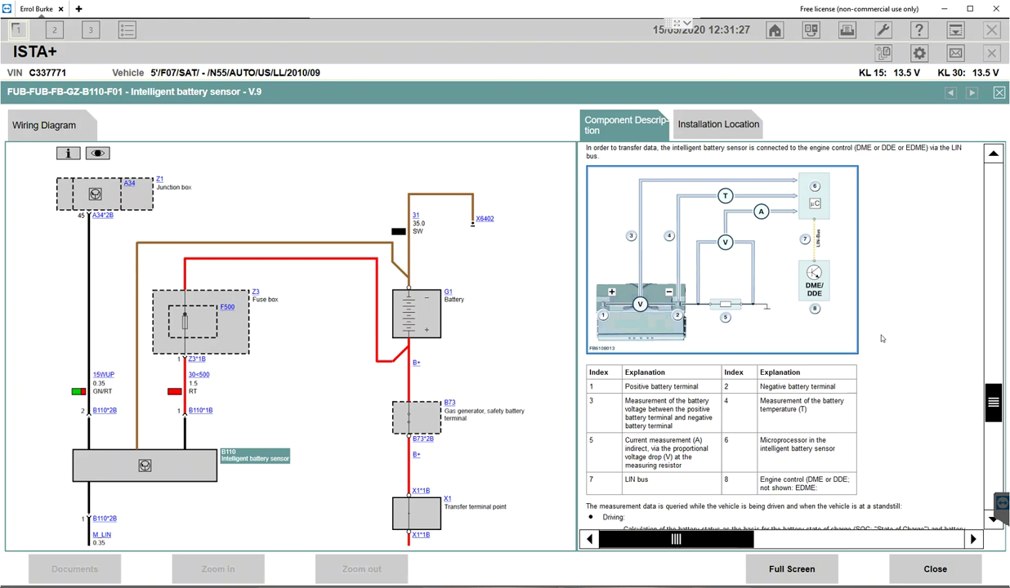
pyautogui.scroll(-6, 882, 338)
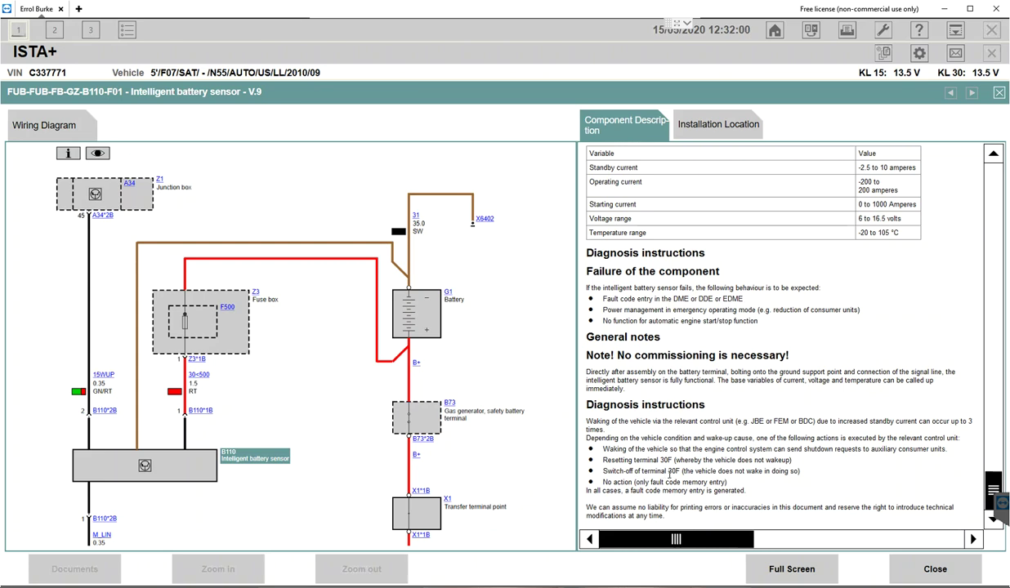
# - Highlight the 'When stationary' measurement paragraph, then show the B110 and B73 installation locations
pyautogui.scroll(2, 686, 418)
pyautogui.scroll(2, 710, 436)
pyautogui.scroll(-6, 711, 436)
pyautogui.scroll(1, 743, 457)
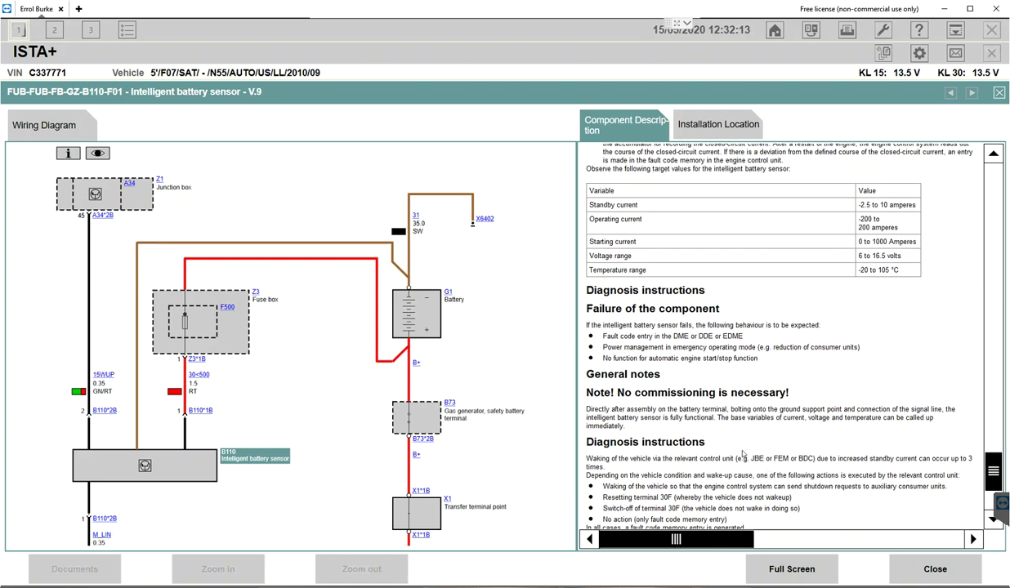
pyautogui.scroll(3, 743, 454)
pyautogui.scroll(5, 711, 411)
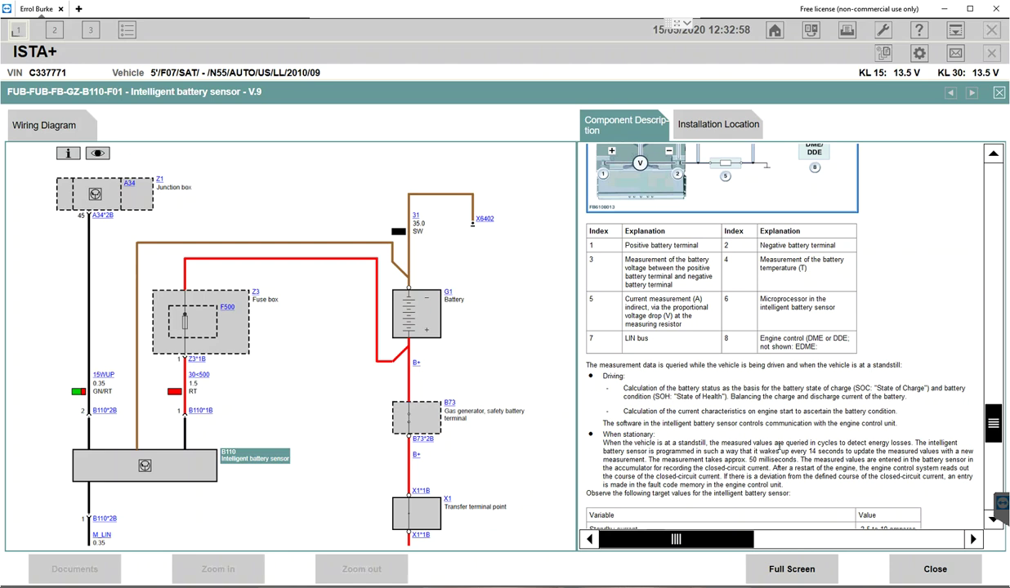
pyautogui.moveTo(602, 442); pyautogui.dragTo(810, 498)
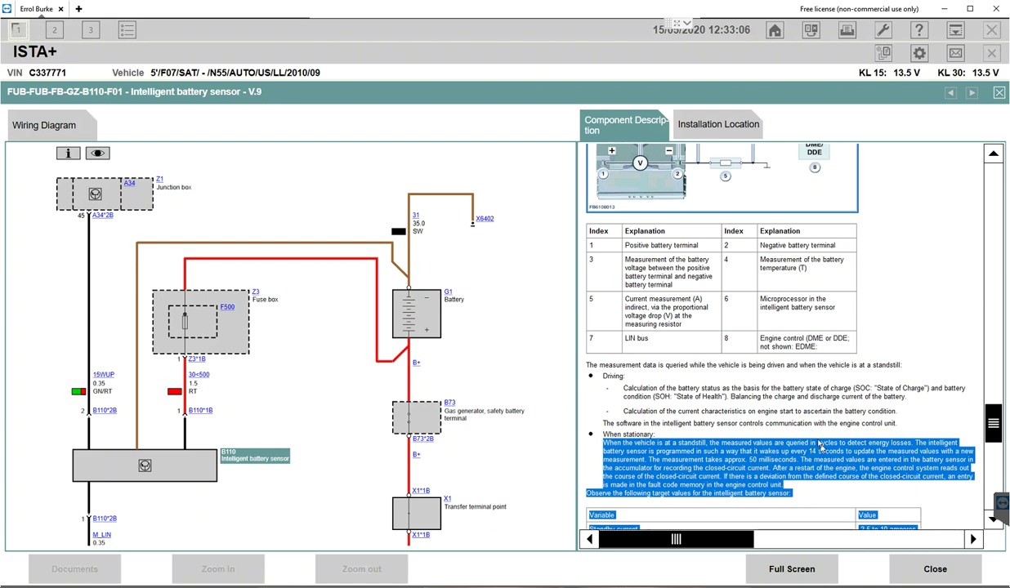
pyautogui.scroll(5, 791, 426)
pyautogui.scroll(8, 817, 444)
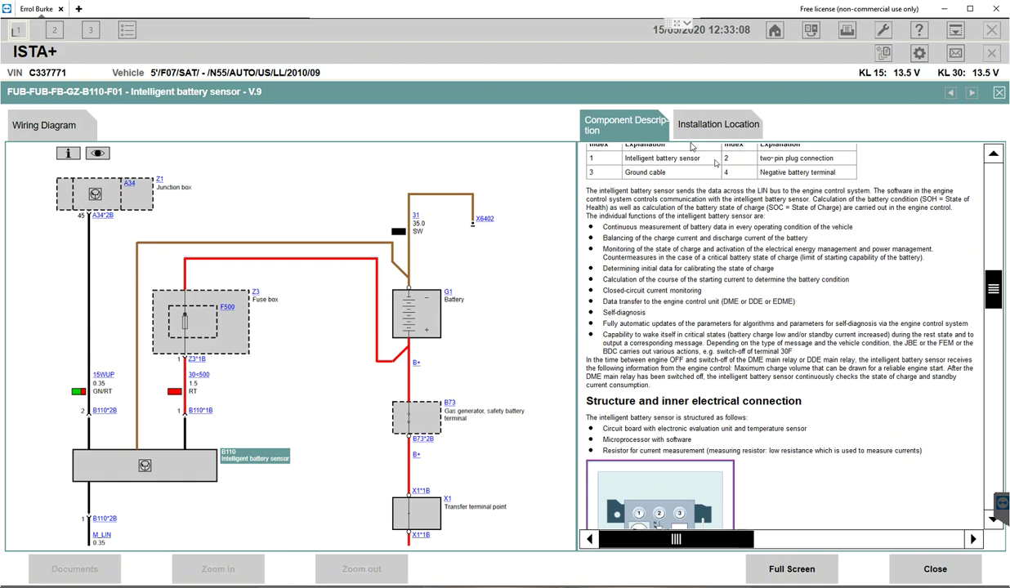
pyautogui.click(721, 128)
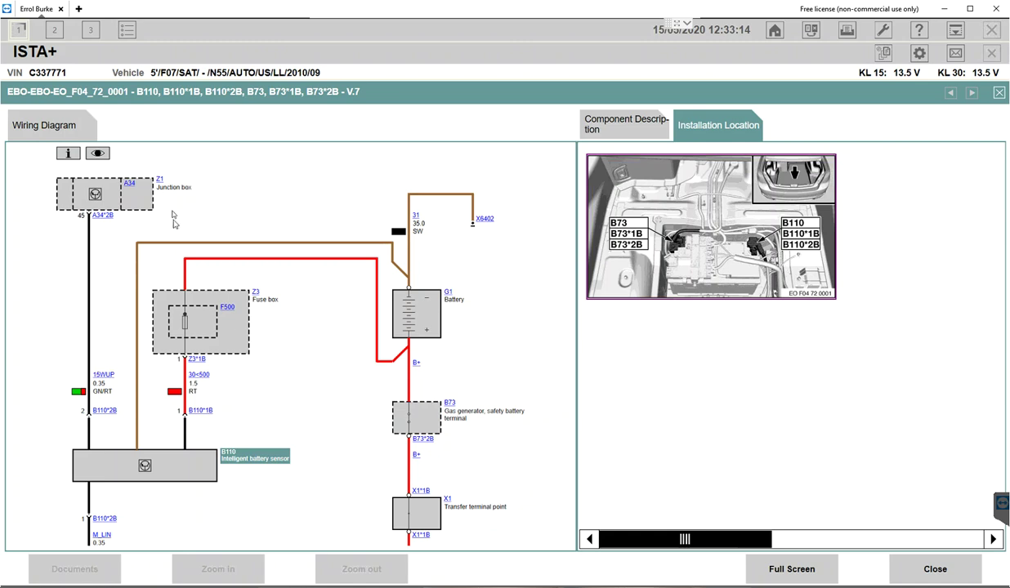
# - Open the Z1 junction box documents, then the A46 Digital Motor Electronics installation location
pyautogui.click(158, 180)
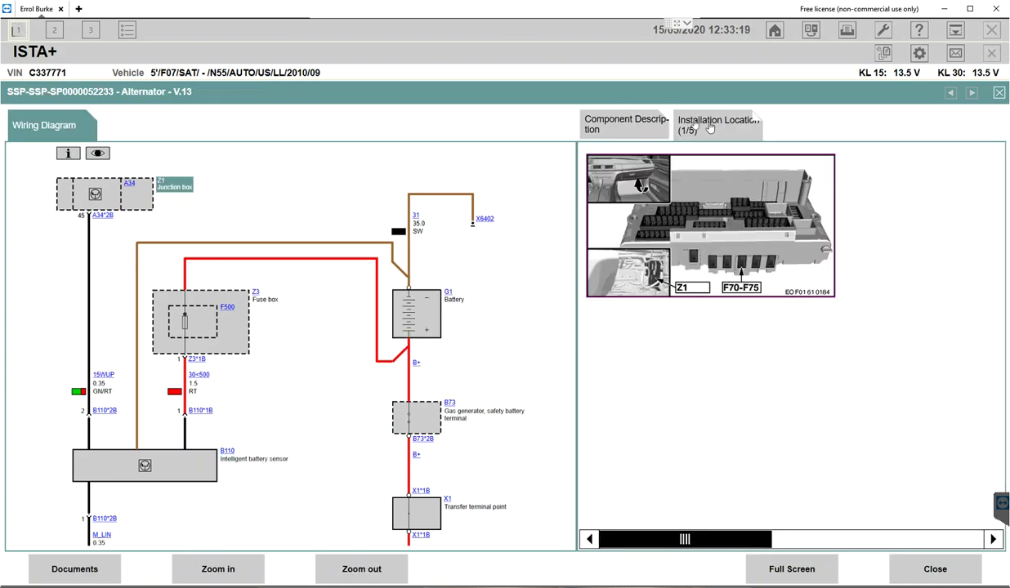
pyautogui.scroll(-2, 344, 339)
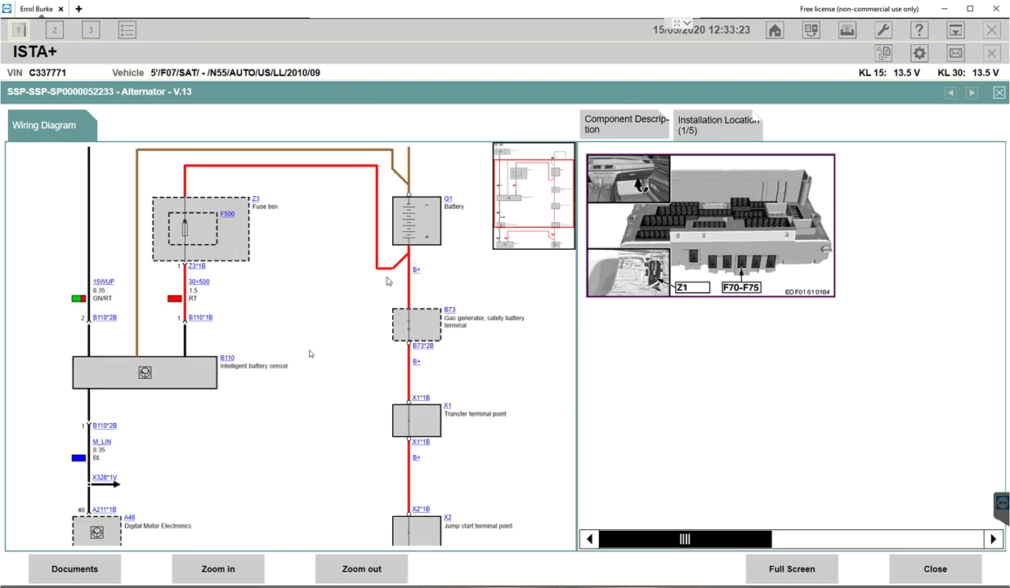
pyautogui.click(127, 518)
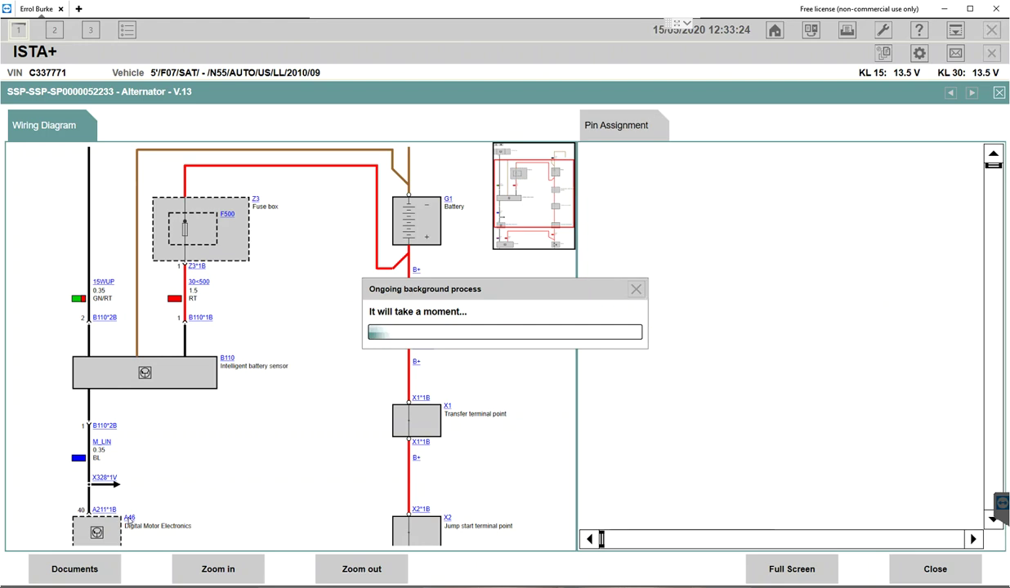
# - Show the A46 pin assignments, marking pins 2 and 7 of A211*1B and pin 22 of A211*2B
pyautogui.click(604, 119)
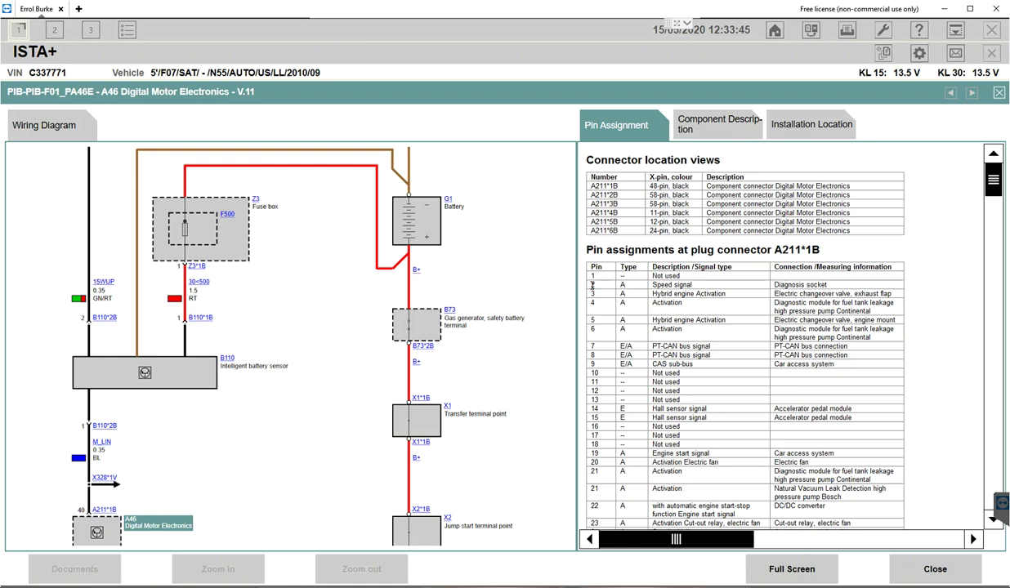
pyautogui.moveTo(592, 285); pyautogui.dragTo(652, 285)
pyautogui.moveTo(619, 345); pyautogui.dragTo(631, 347)
pyautogui.scroll(-6, 653, 451)
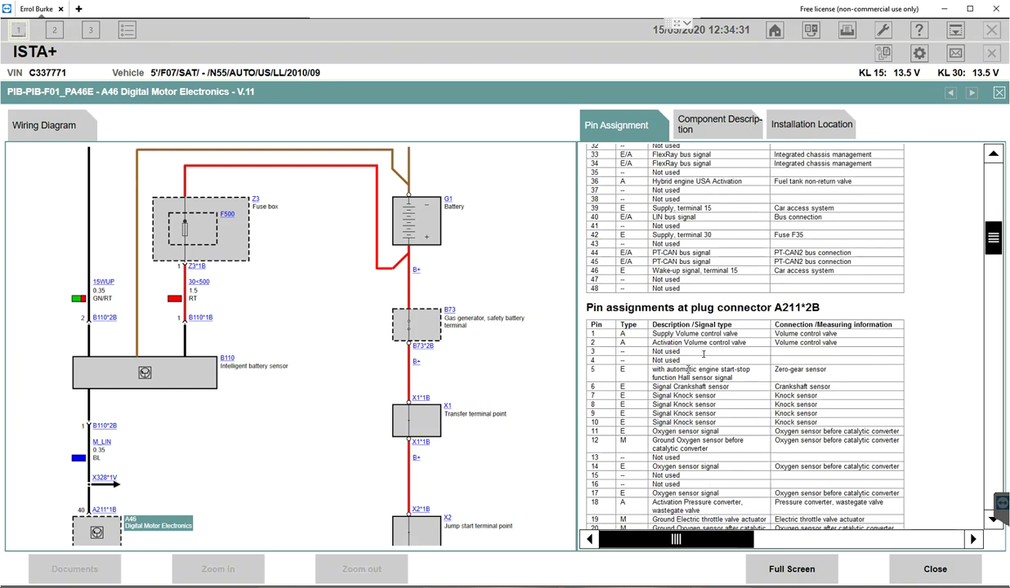
pyautogui.scroll(-2, 676, 291)
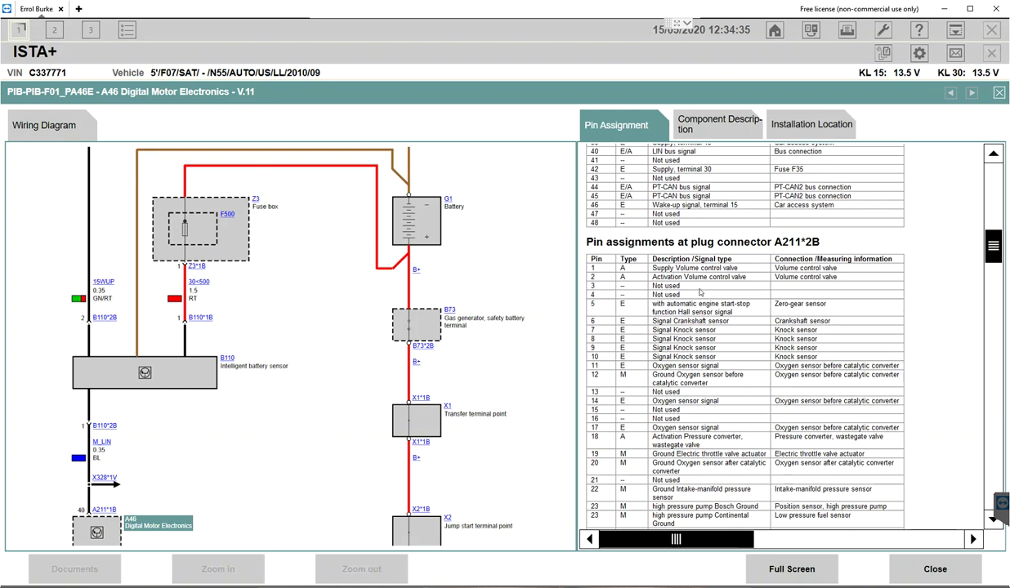
pyautogui.scroll(-2, 699, 292)
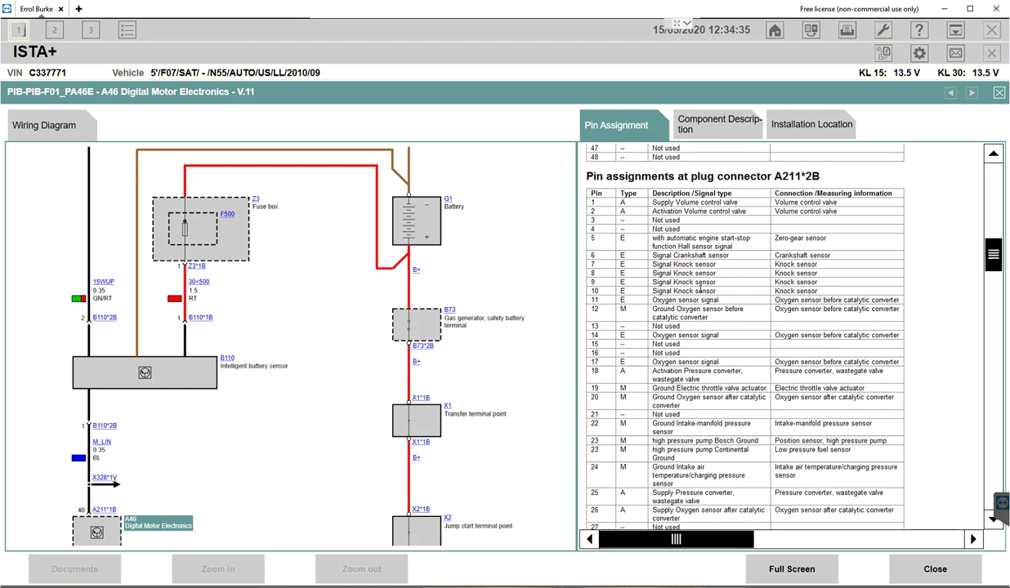
pyautogui.doubleClick(624, 424)
pyautogui.scroll(-2, 637, 419)
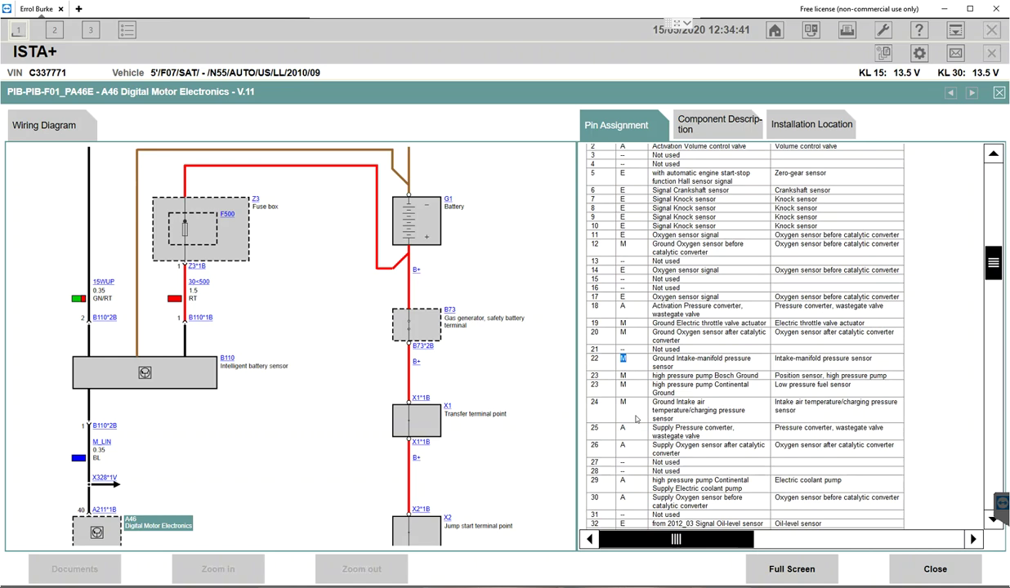
pyautogui.scroll(-2, 636, 419)
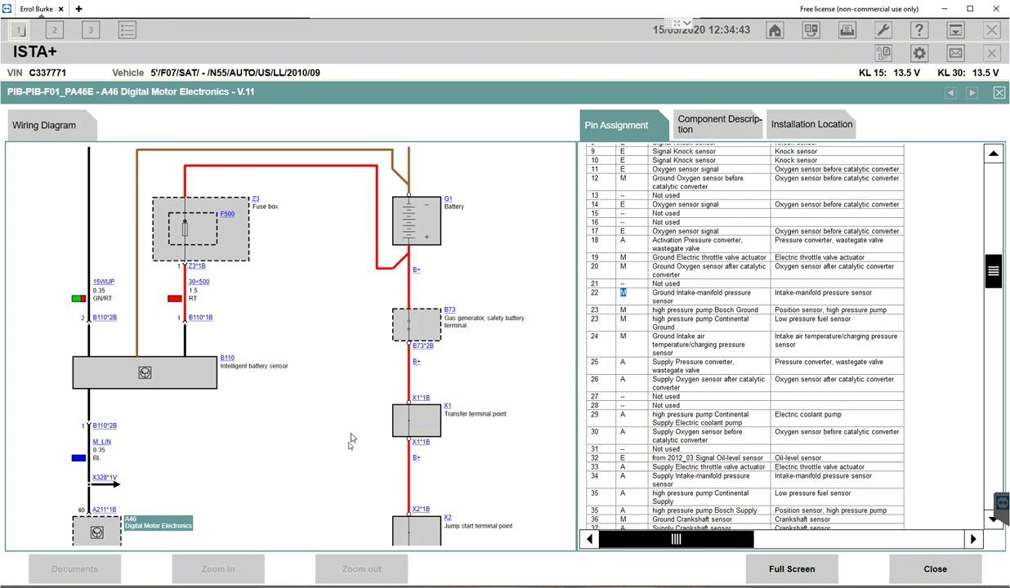
# - Return to the alternator wiring diagram and show where A46 is installed
pyautogui.click(337, 428)
pyautogui.scroll(-2, 338, 291)
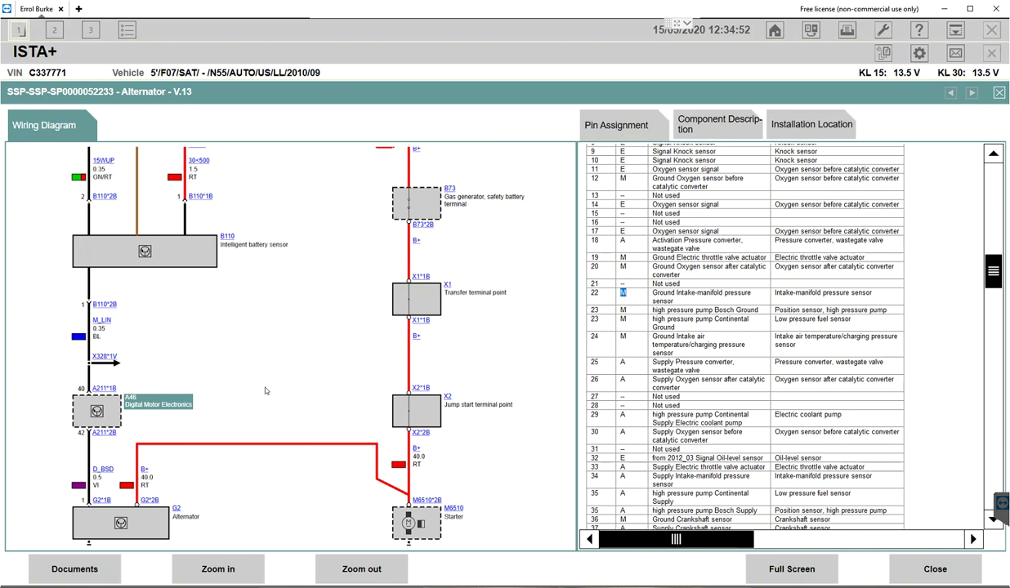
pyautogui.click(771, 125)
# - Open the A46 component description and copy its 'Digital engine electronics' heading
pyautogui.click(734, 127)
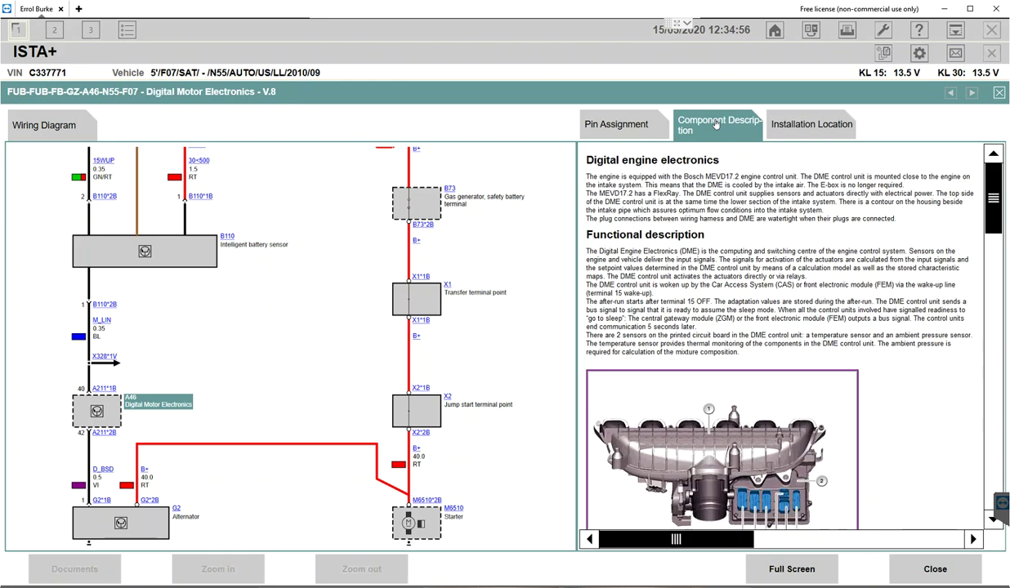
pyautogui.tripleClick(624, 161)
pyautogui.rightClick(628, 161)
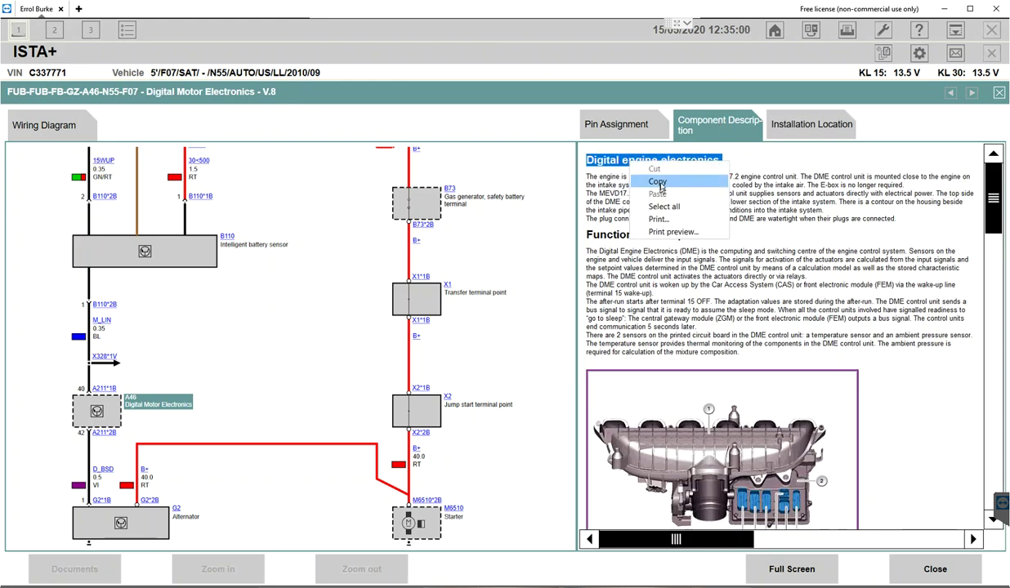
pyautogui.click(658, 182)
pyautogui.click(658, 185)
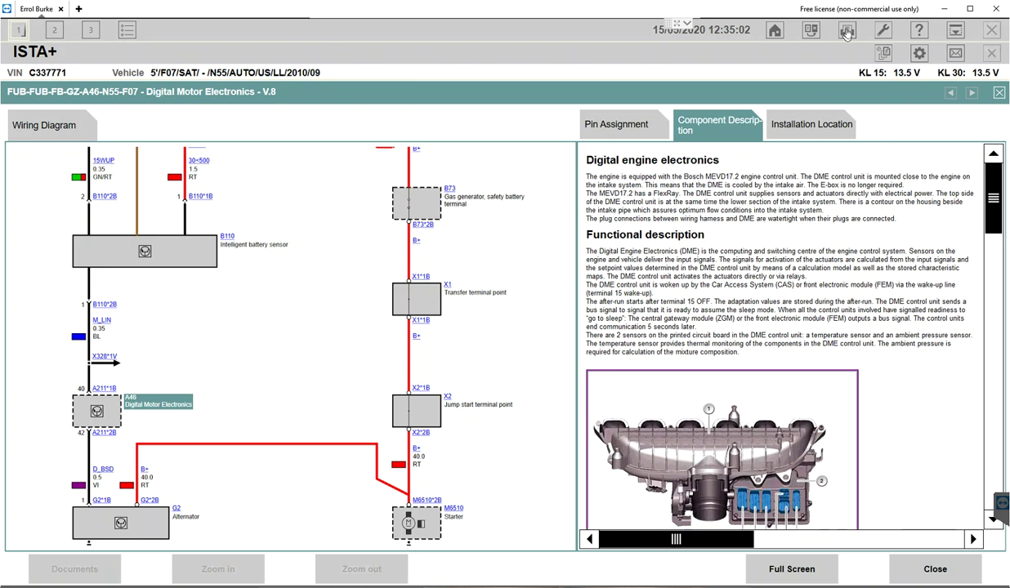
# - Print the whole document to PDF, using the pasted heading as the file name
pyautogui.click(846, 31)
pyautogui.click(433, 259)
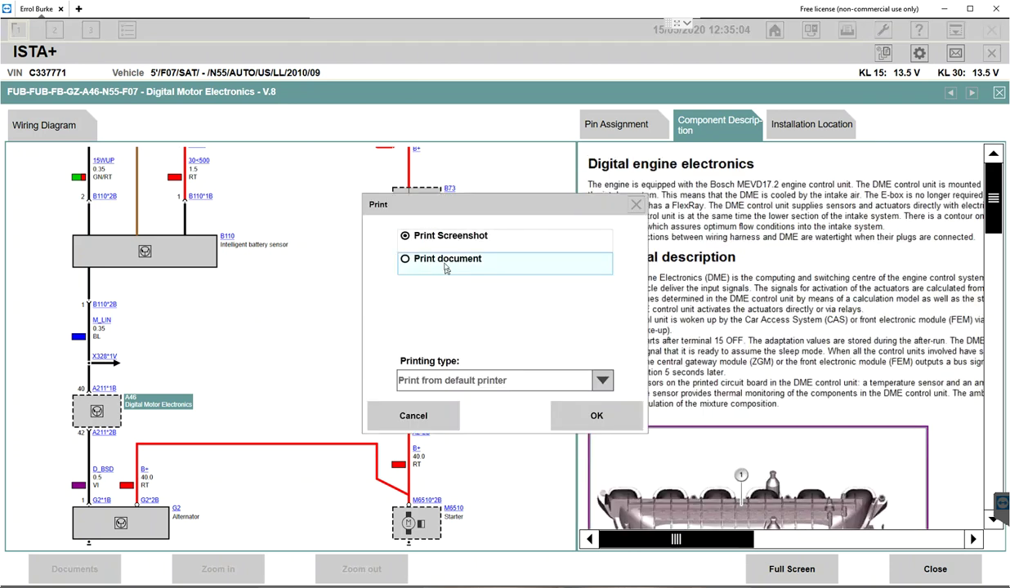
pyautogui.click(585, 411)
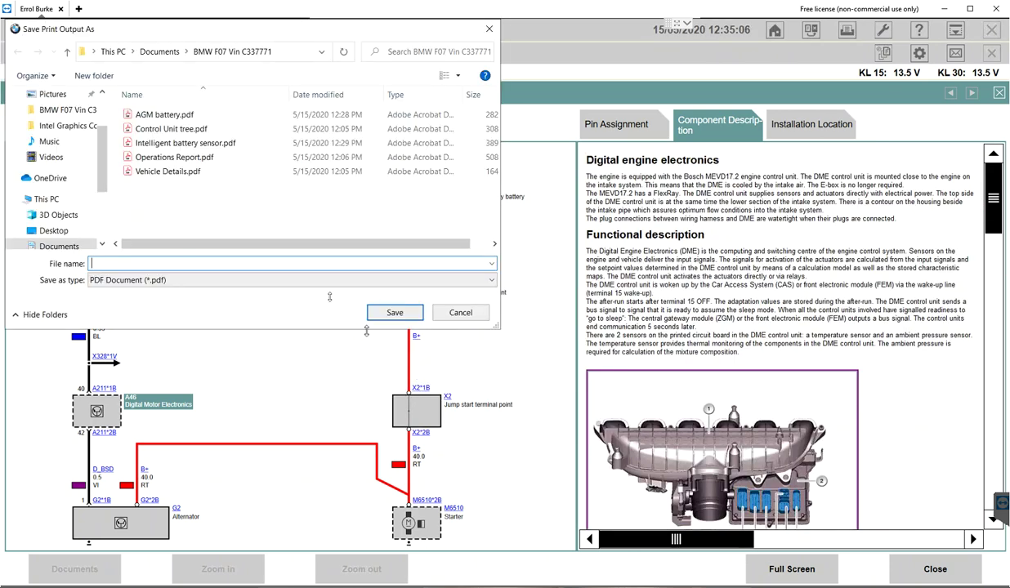
pyautogui.rightClick(312, 261)
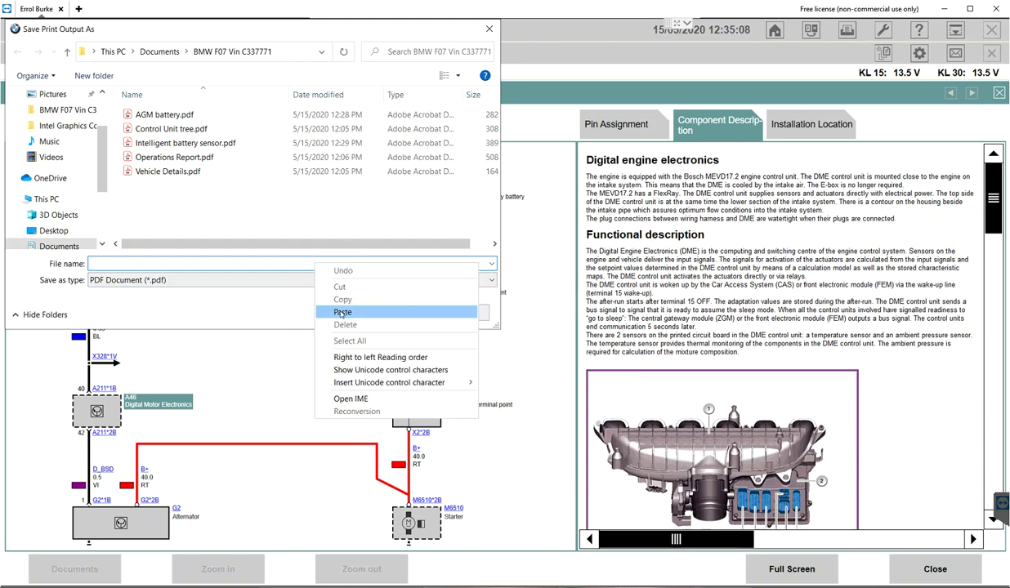
pyautogui.click(342, 312)
pyautogui.click(389, 309)
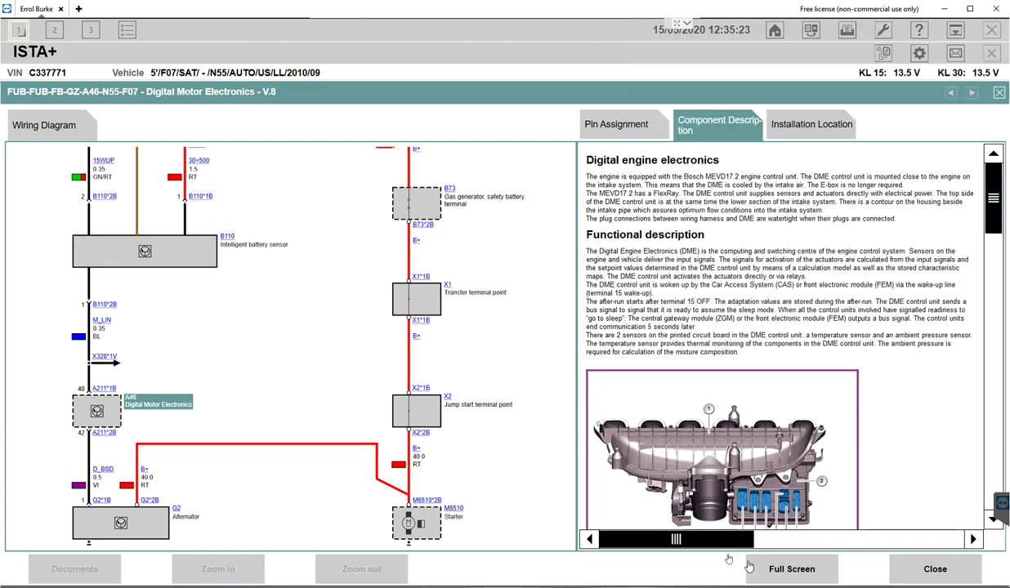
# - Scroll through the description and view the enlarged intake manifold picture
pyautogui.scroll(-3, 850, 241)
pyautogui.scroll(-2, 930, 274)
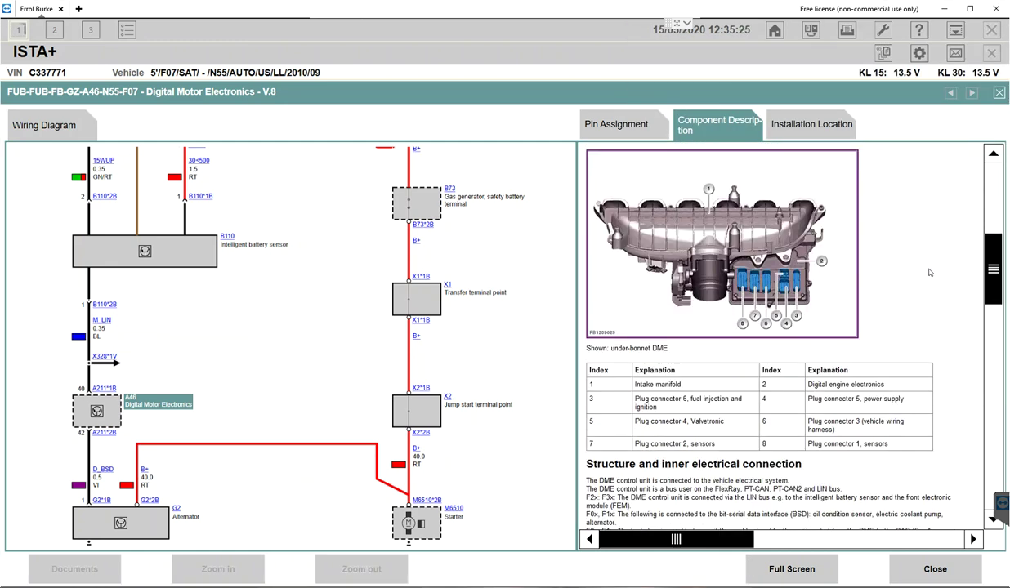
pyautogui.scroll(1, 930, 273)
pyautogui.scroll(-4, 930, 273)
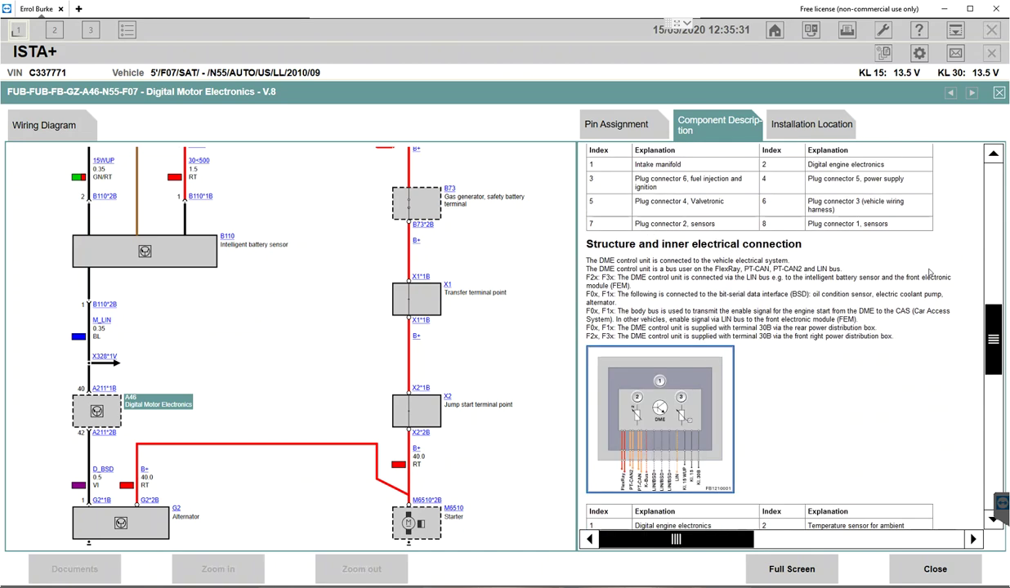
pyautogui.scroll(4, 929, 273)
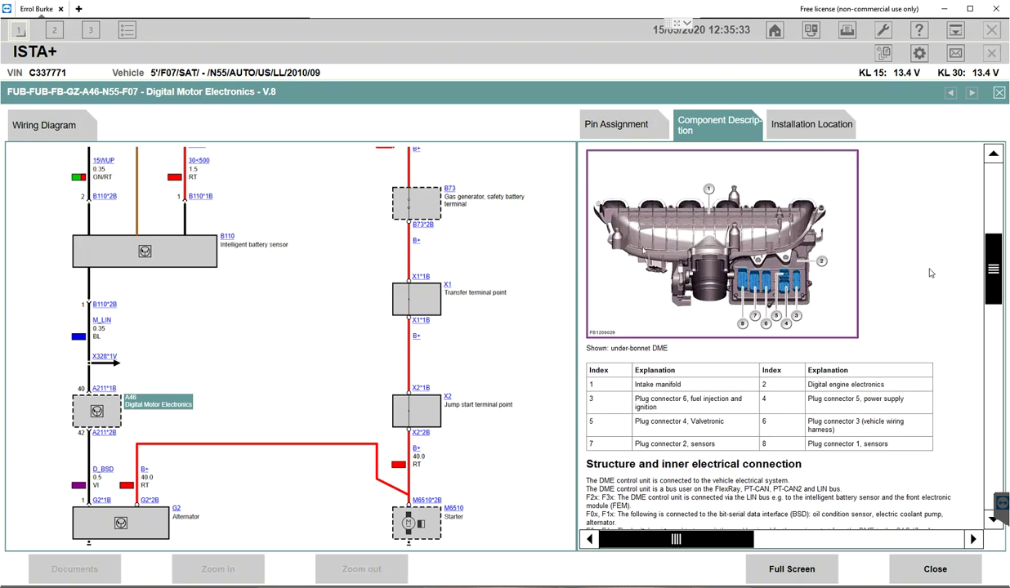
pyautogui.click(622, 242)
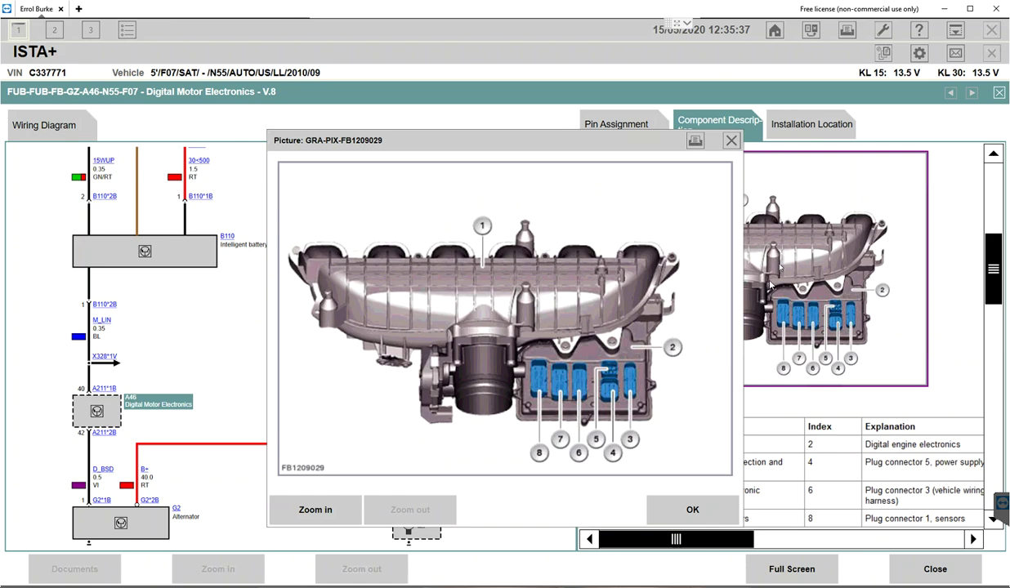
pyautogui.click(730, 140)
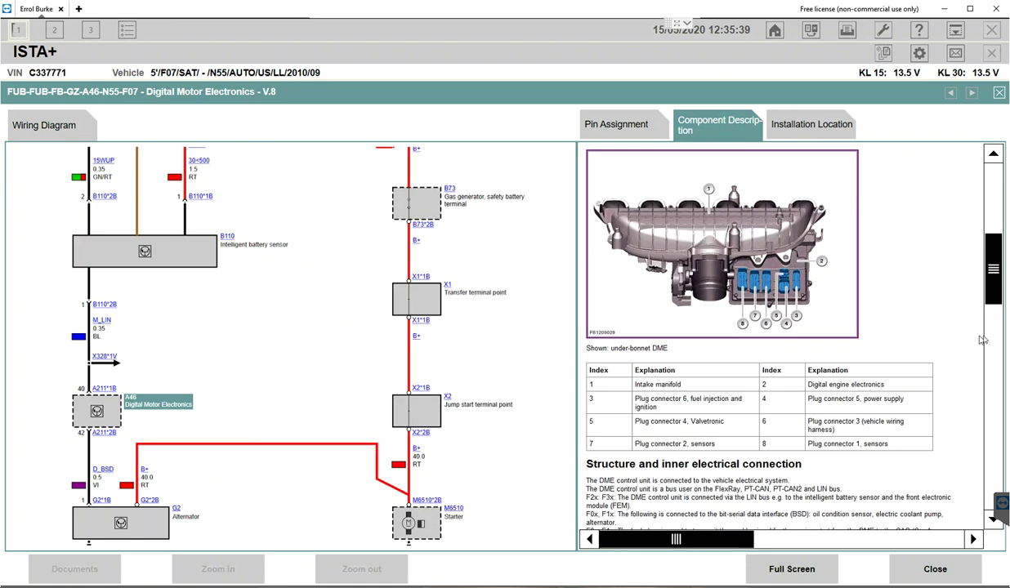
# - Close the Digital Motor Electronics wiring document
pyautogui.scroll(-10, 980, 339)
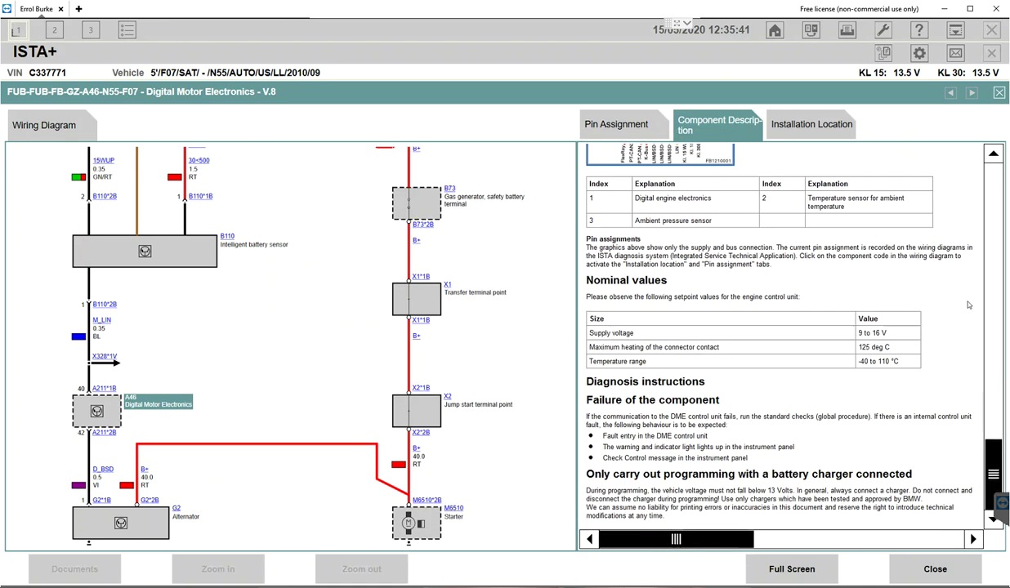
pyautogui.scroll(15, 967, 304)
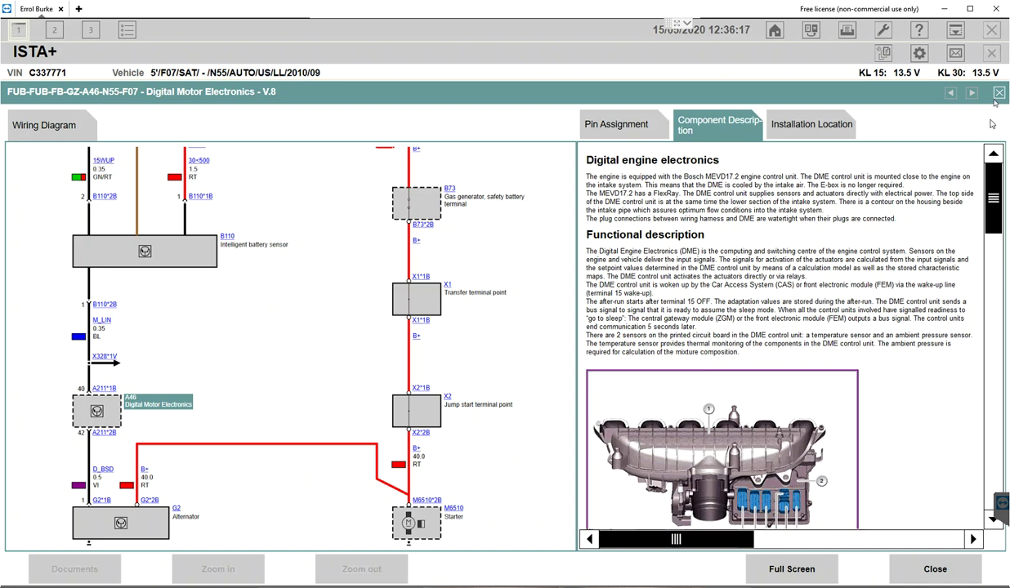
pyautogui.click(934, 569)
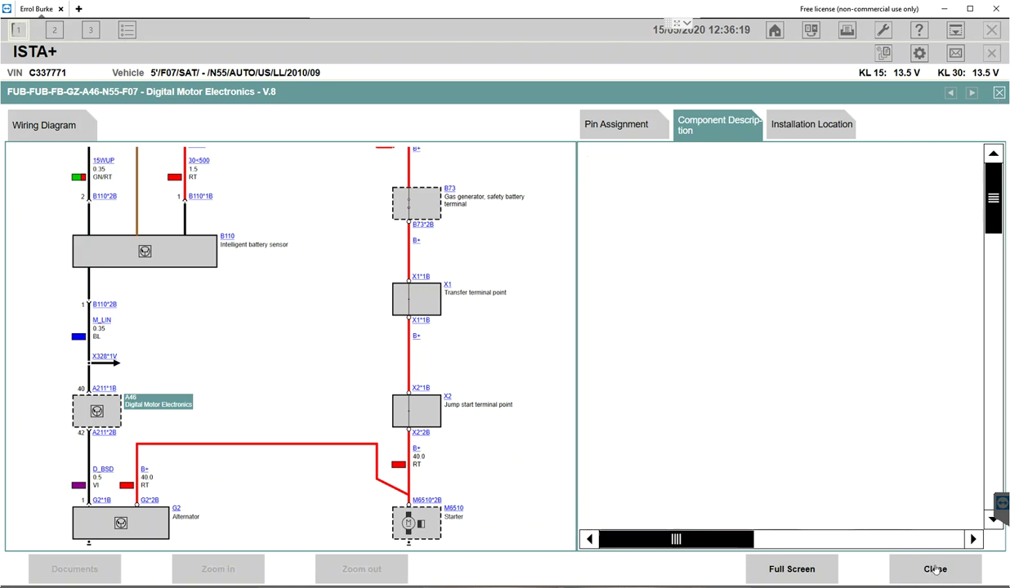
# - Run the energy diagnosis and choose the 'Battery very old or faulty' finding
pyautogui.click(934, 569)
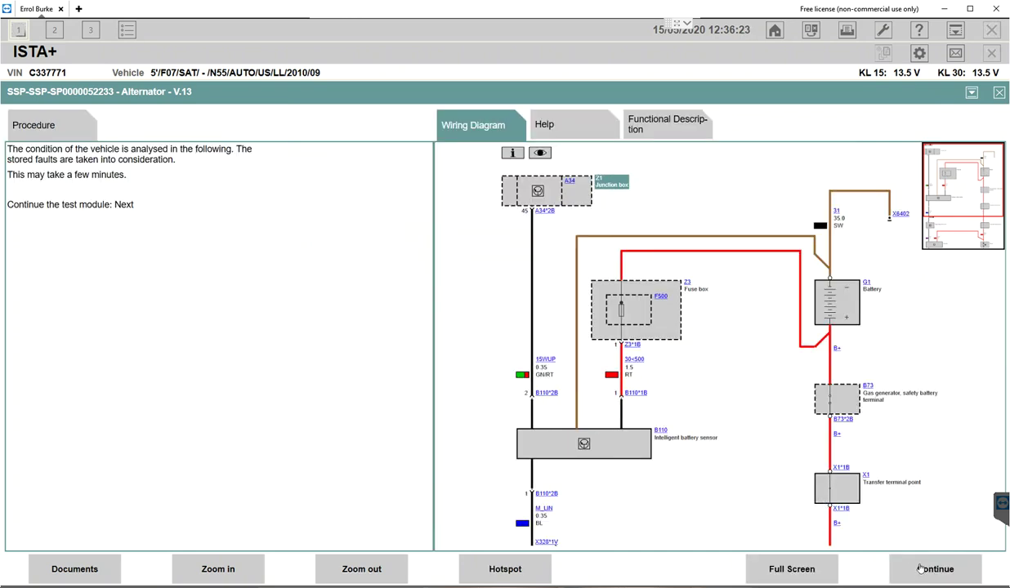
pyautogui.click(897, 564)
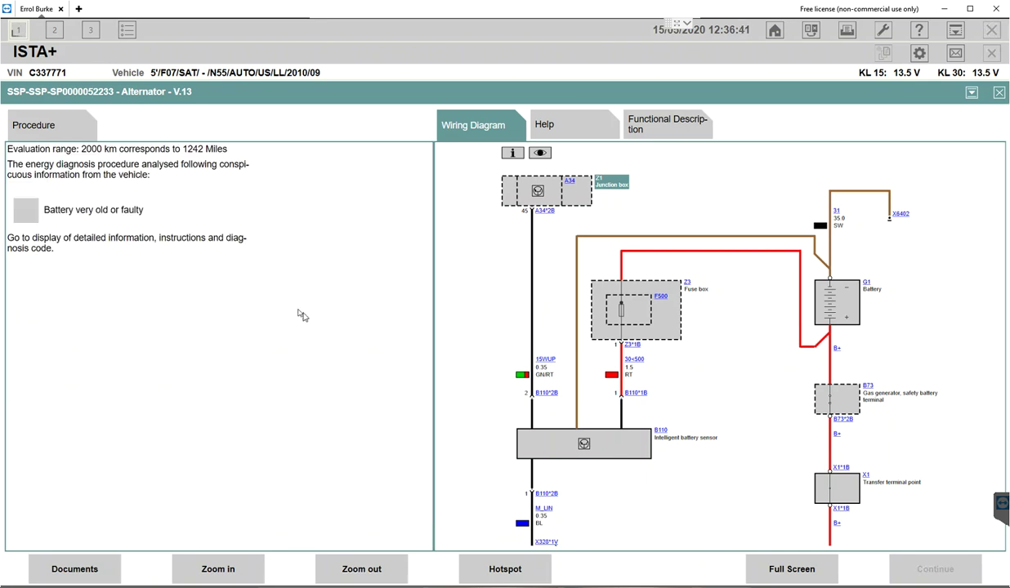
pyautogui.moveTo(81, 148); pyautogui.dragTo(232, 150)
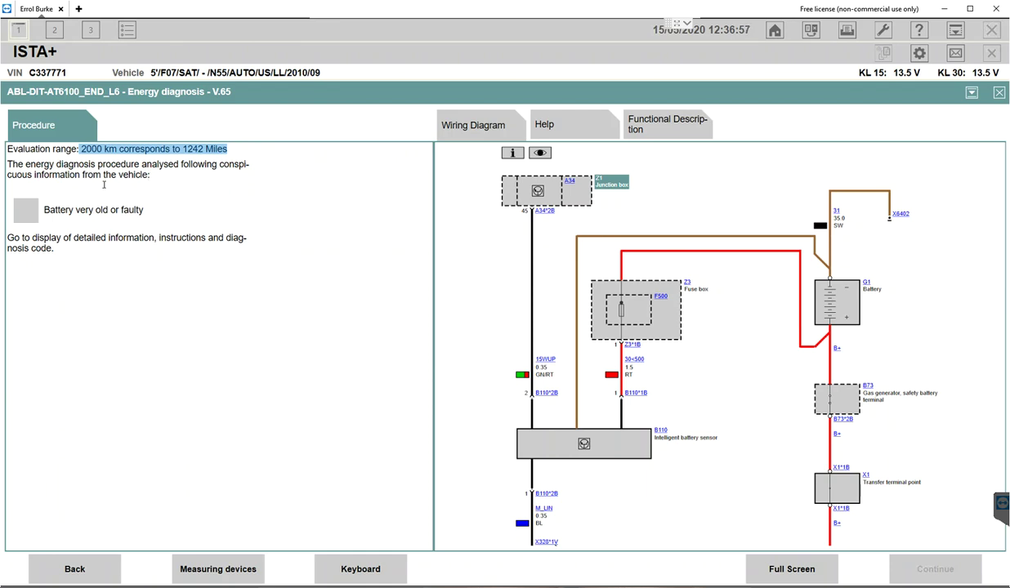
pyautogui.click(31, 211)
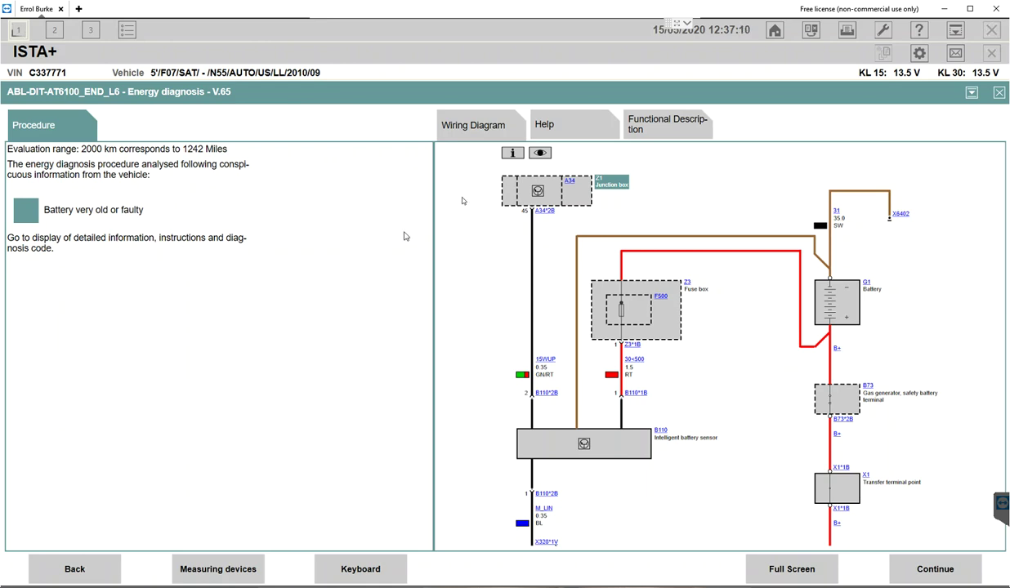
# - Open the Vehicle system voltage supply functional description from Help and copy its heading
pyautogui.click(543, 128)
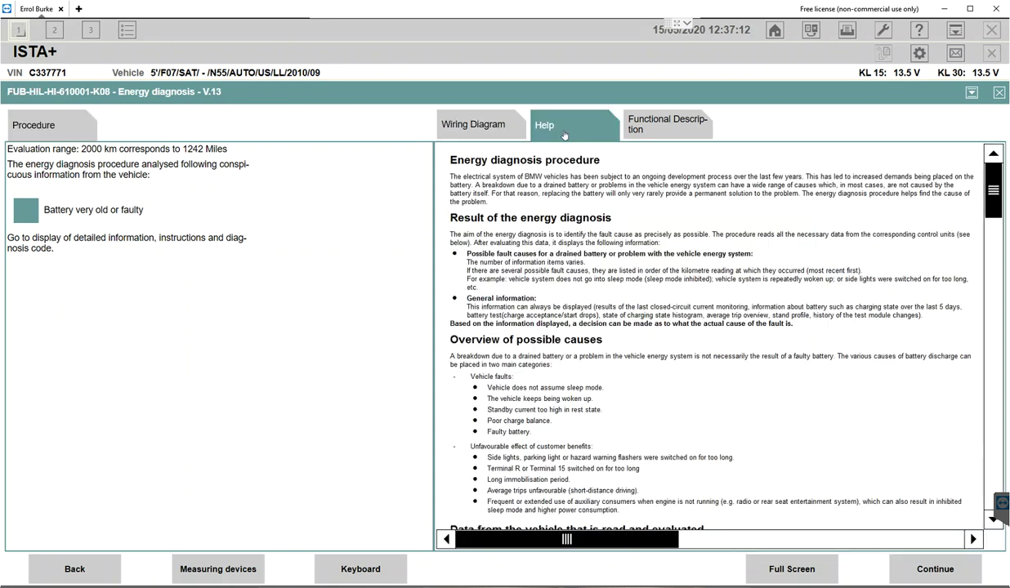
pyautogui.click(665, 128)
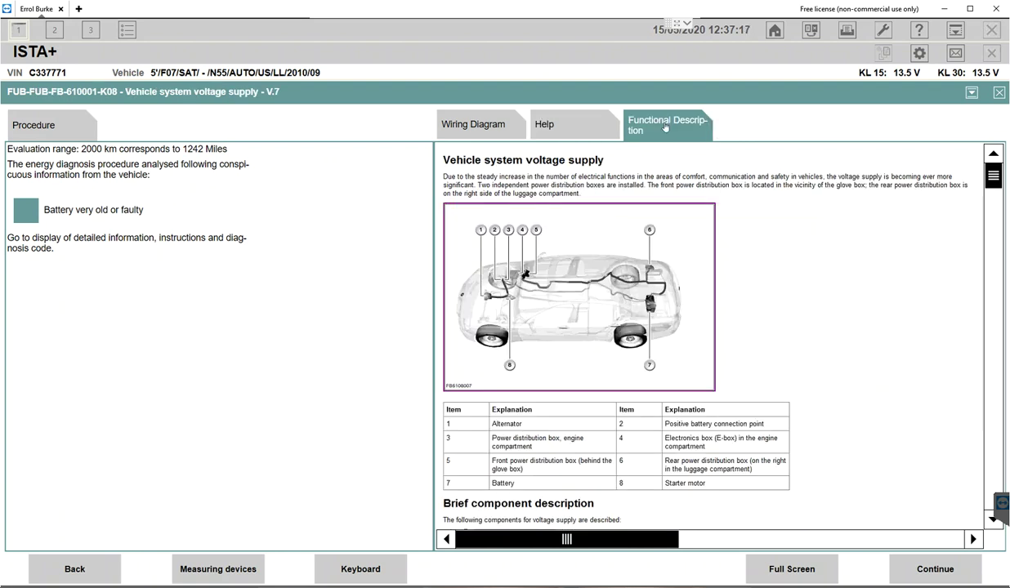
pyautogui.tripleClick(532, 164)
pyautogui.rightClick(531, 162)
pyautogui.click(551, 179)
# - Print it to PDF with the heading pasted as file name, then cancel the save
pyautogui.click(846, 31)
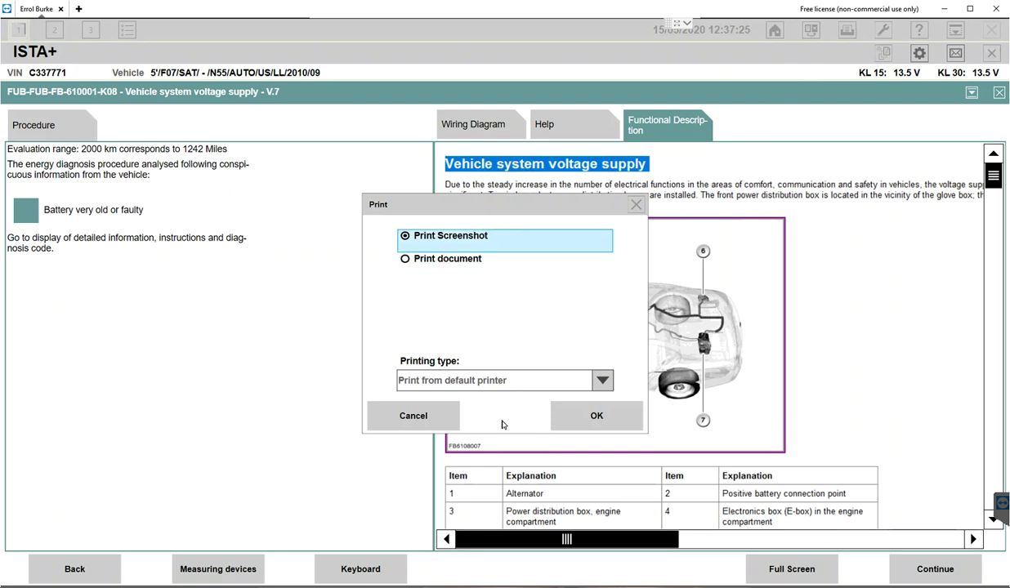
pyautogui.click(572, 404)
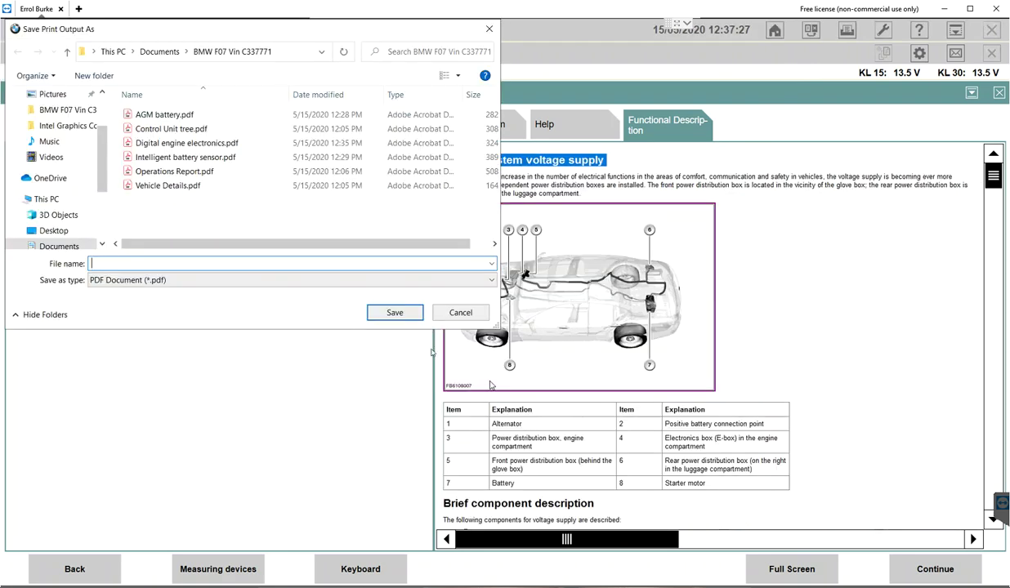
pyautogui.rightClick(264, 258)
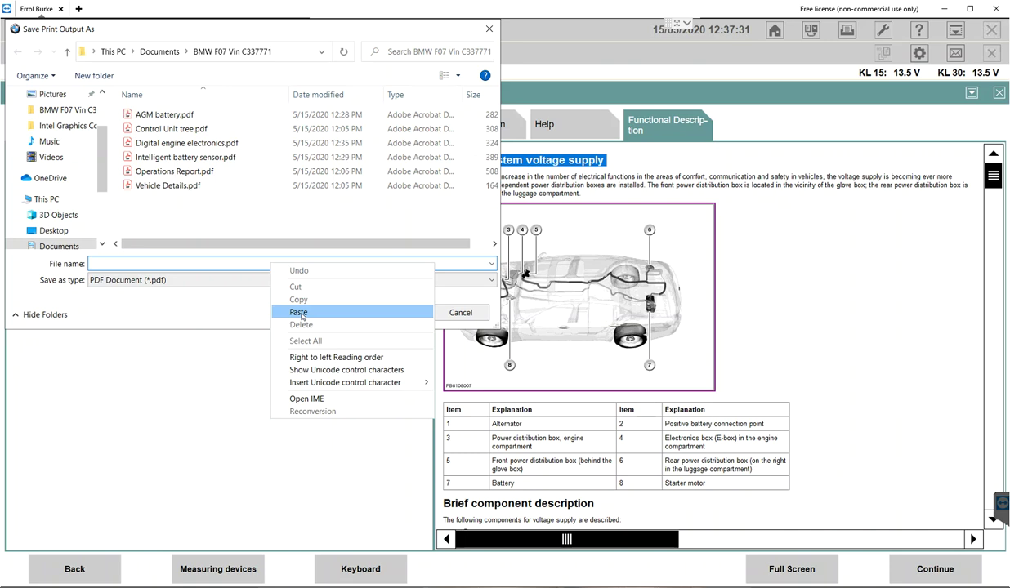
pyautogui.click(298, 313)
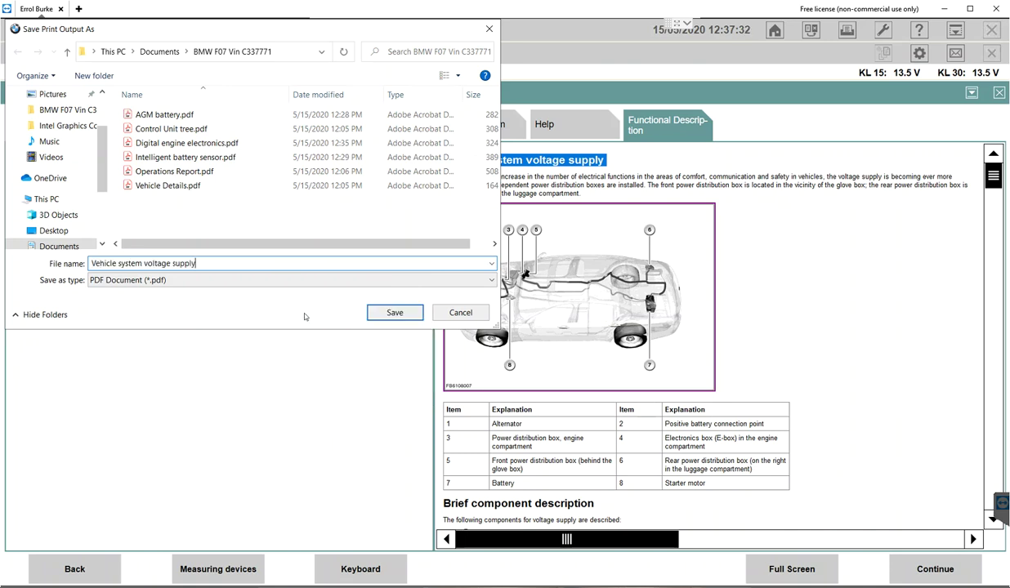
pyautogui.click(460, 314)
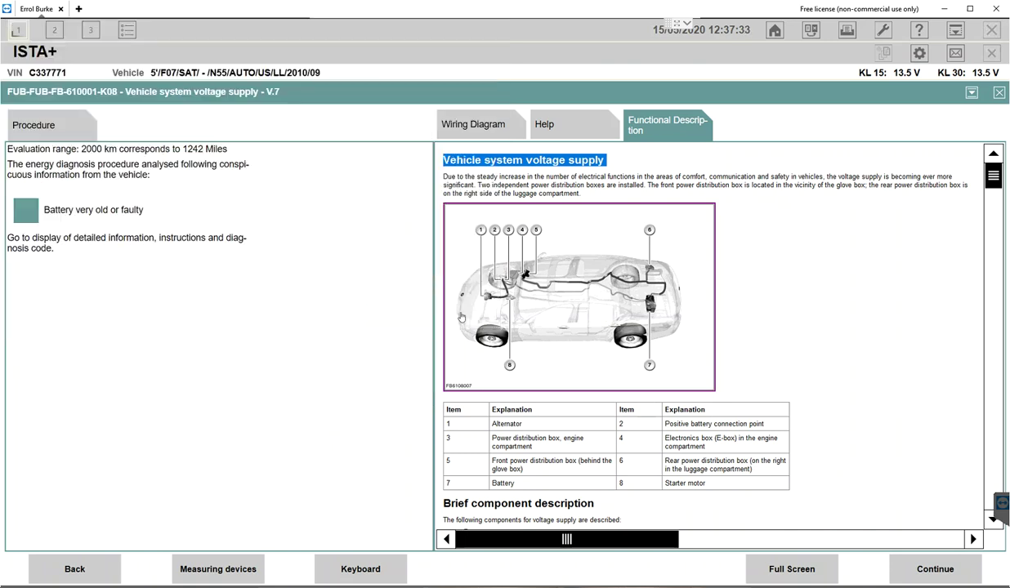
# - Save the Vehicle system voltage supply description as a PDF named after its heading
pyautogui.click(782, 294)
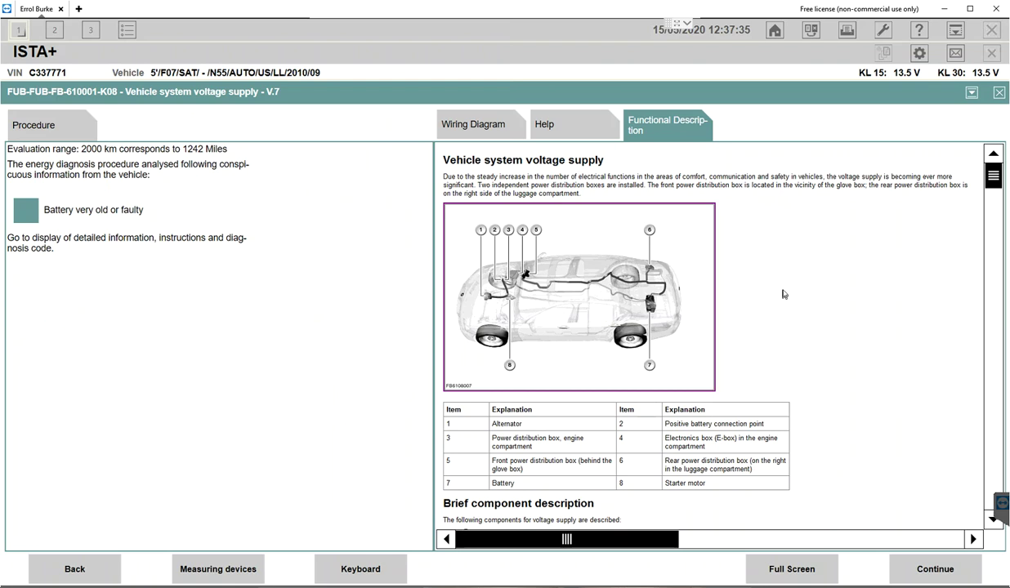
pyautogui.tripleClick(506, 159)
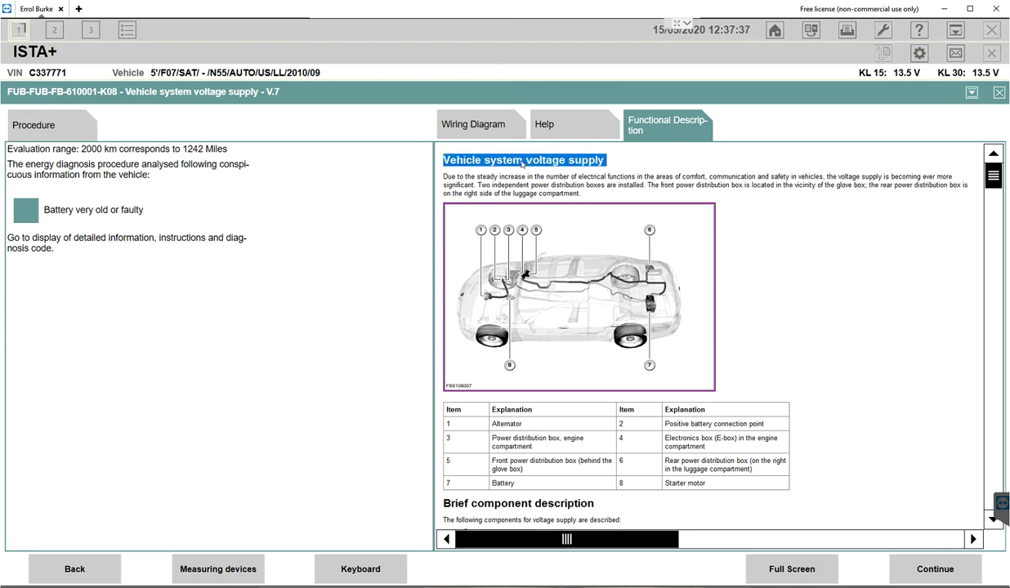
pyautogui.click(847, 31)
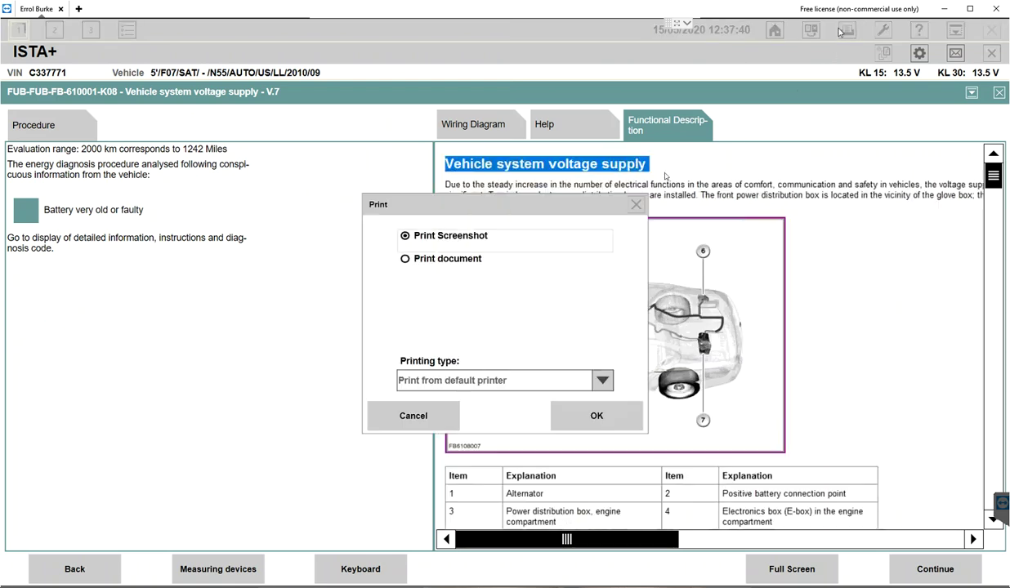
pyautogui.click(419, 268)
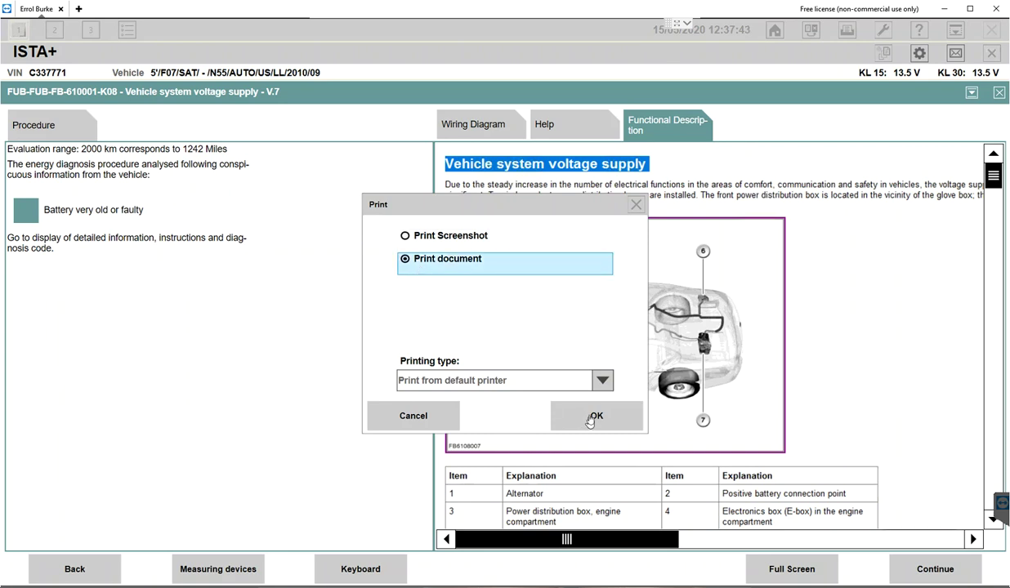
pyautogui.press('Return')
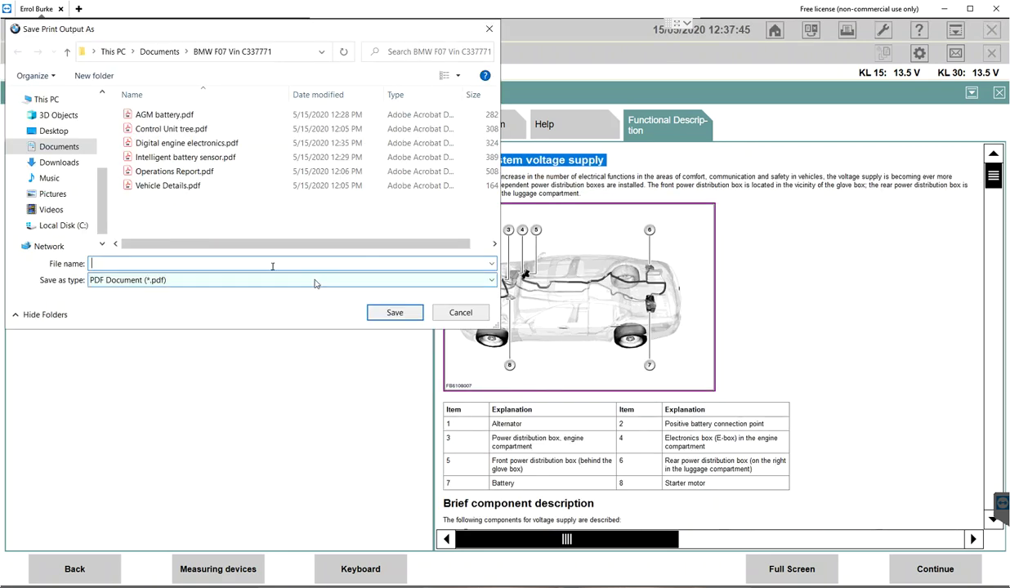
pyautogui.rightClick(219, 261)
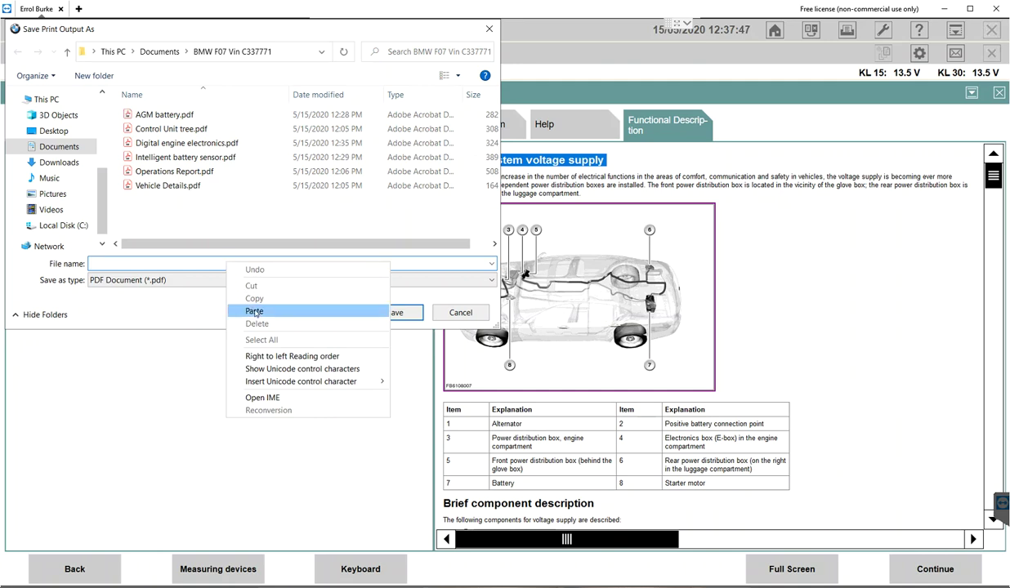
pyautogui.click(247, 299)
pyautogui.click(392, 313)
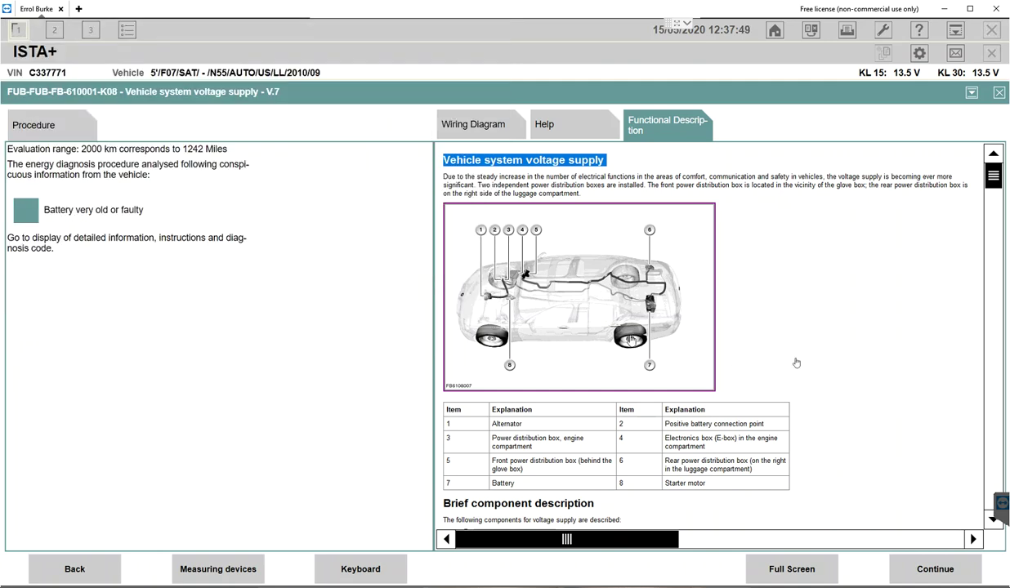
# - Copy the Energy diagnosis procedure help heading and save that document as a PDF
pyautogui.click(575, 133)
pyautogui.tripleClick(516, 161)
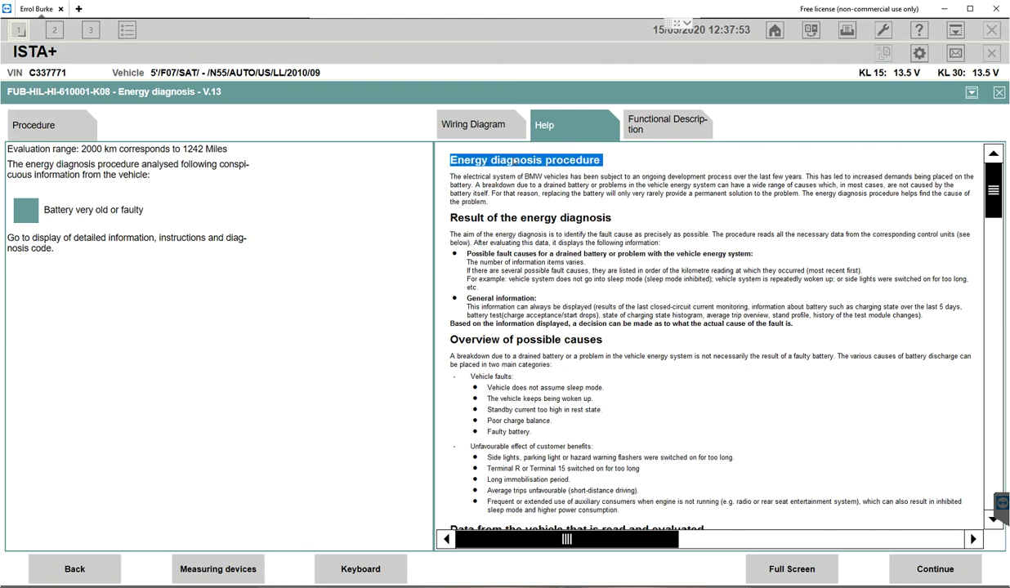
pyautogui.rightClick(516, 161)
pyautogui.click(546, 177)
pyautogui.doubleClick(608, 192)
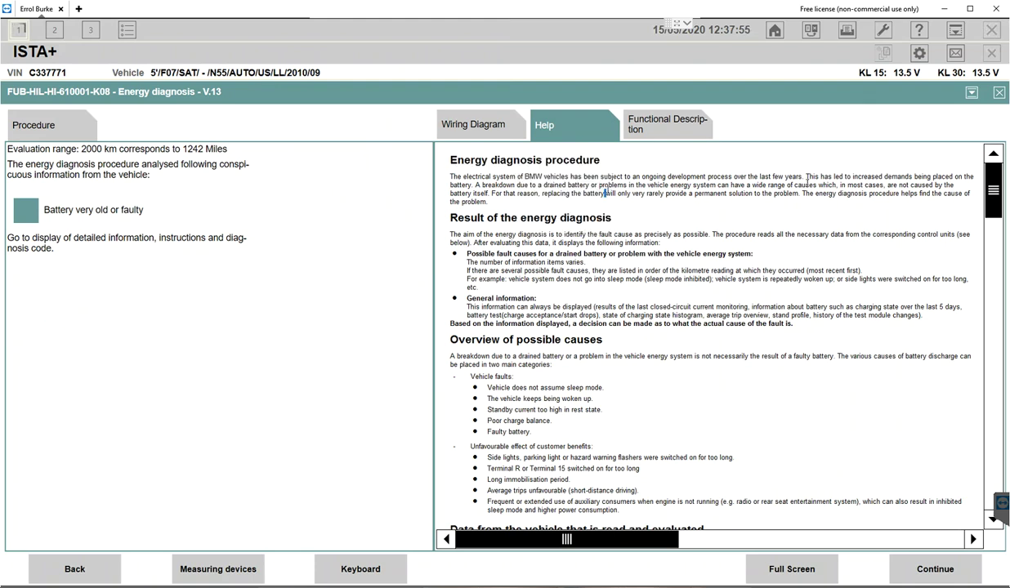
pyautogui.click(810, 30)
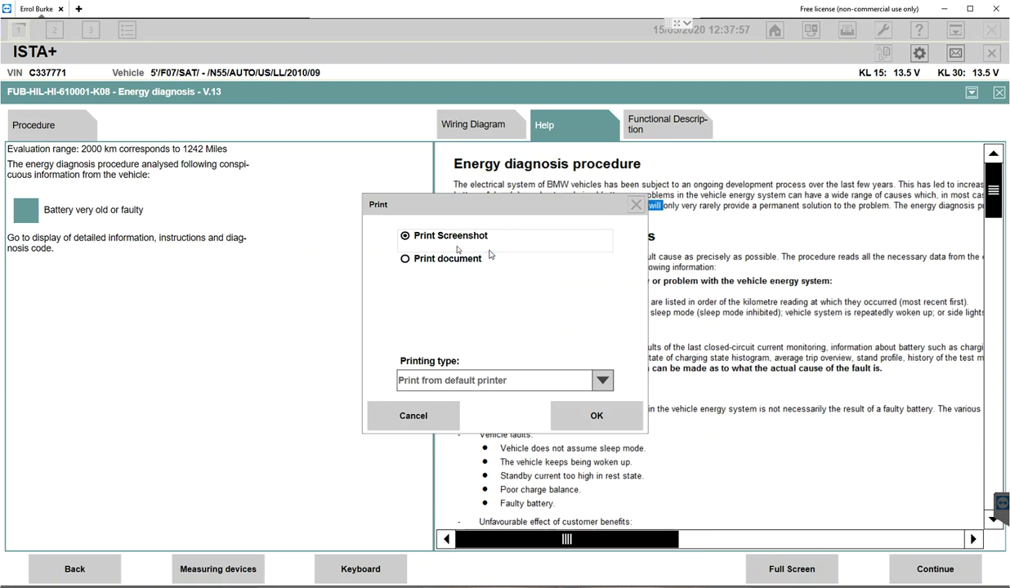
pyautogui.click(446, 256)
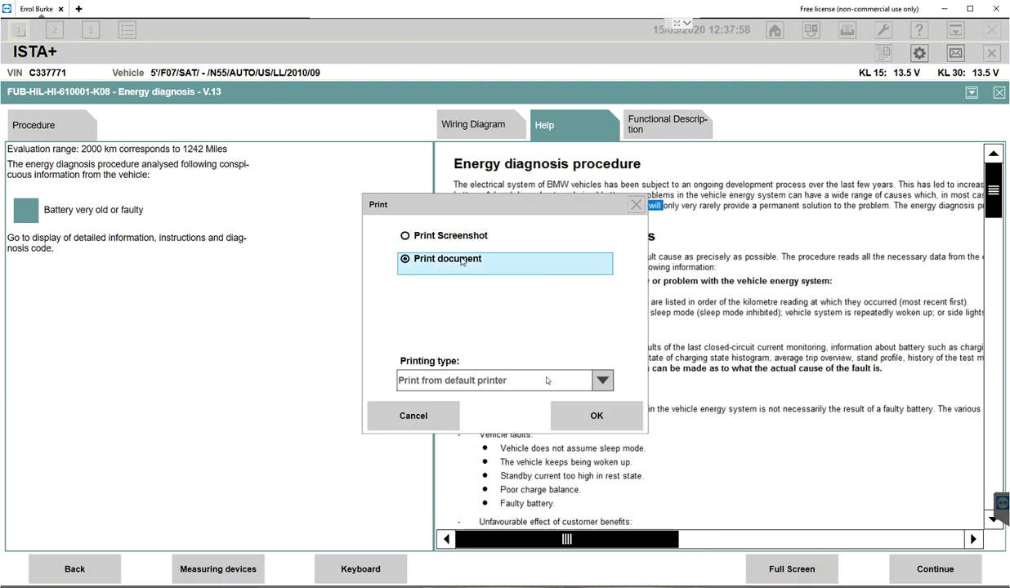
pyautogui.click(595, 412)
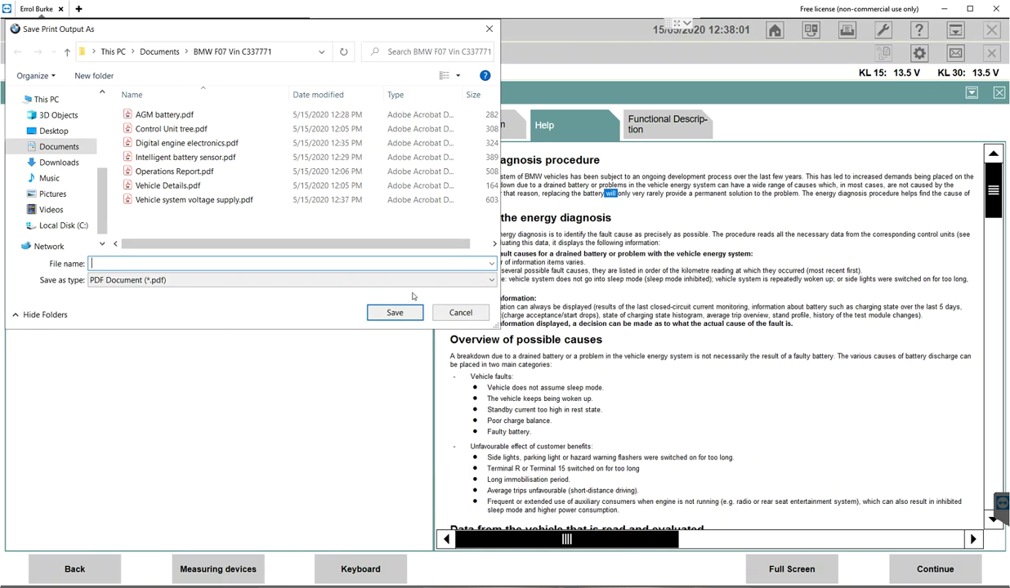
pyautogui.rightClick(278, 262)
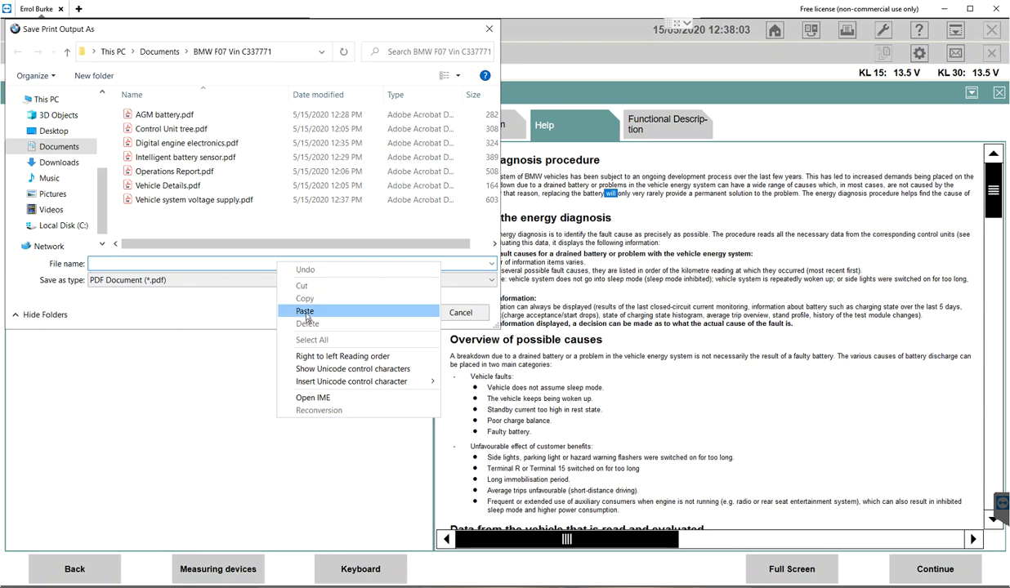
pyautogui.click(304, 313)
pyautogui.click(395, 312)
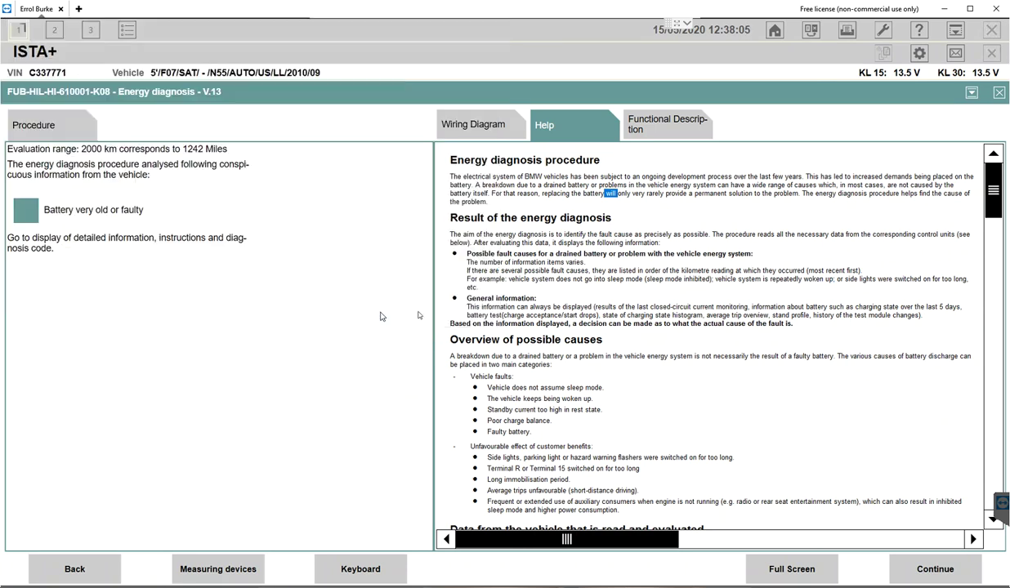
# - Print the alternator wiring diagram to PDF and save it as 'Alternator Wiring Diagram'
pyautogui.click(487, 130)
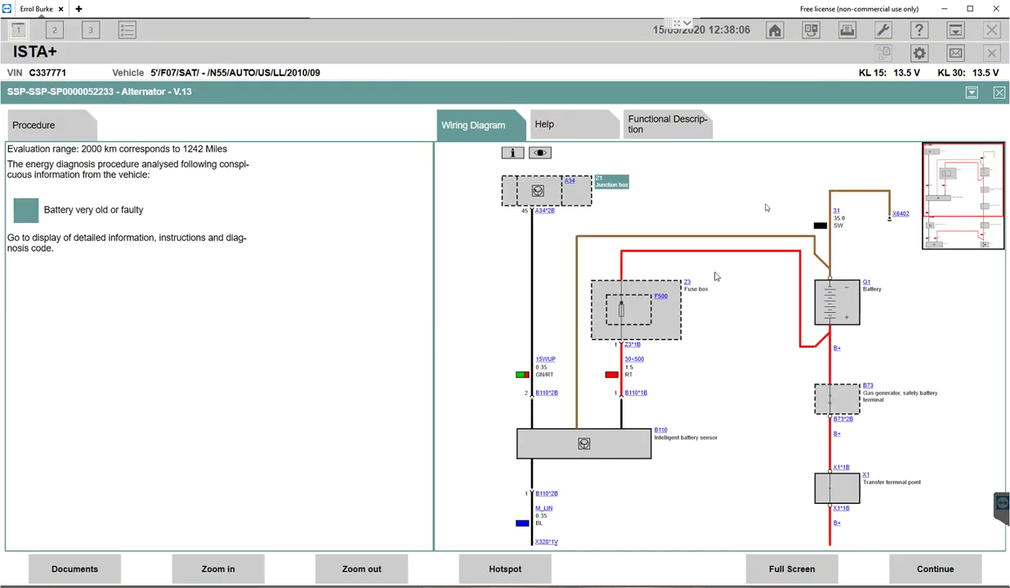
pyautogui.click(846, 31)
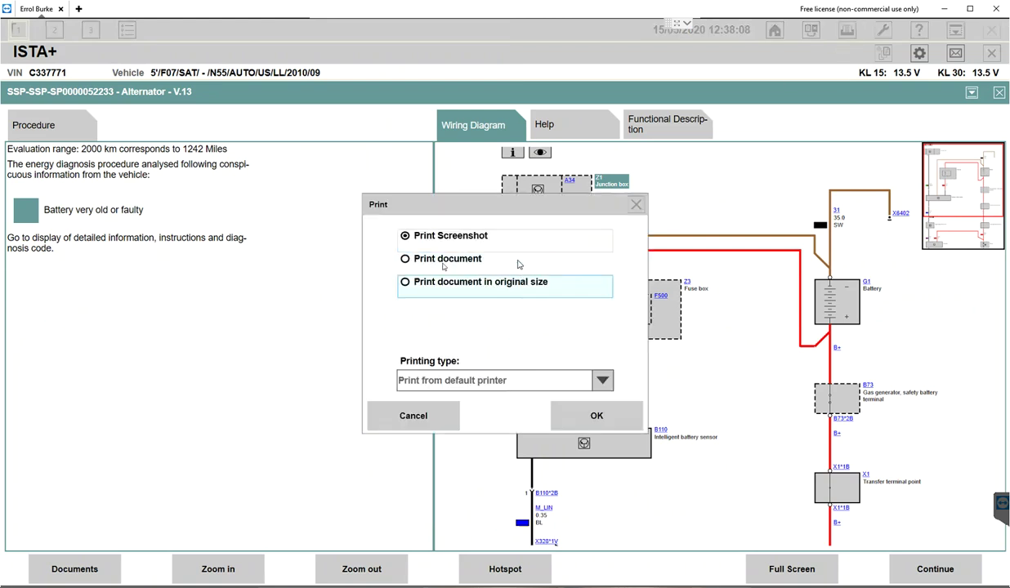
pyautogui.click(439, 259)
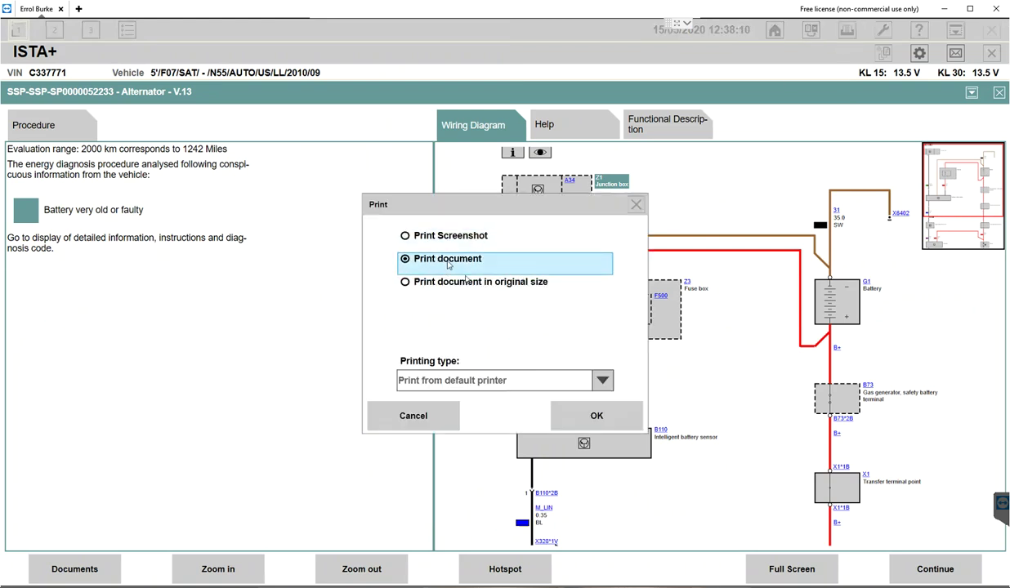
pyautogui.click(596, 416)
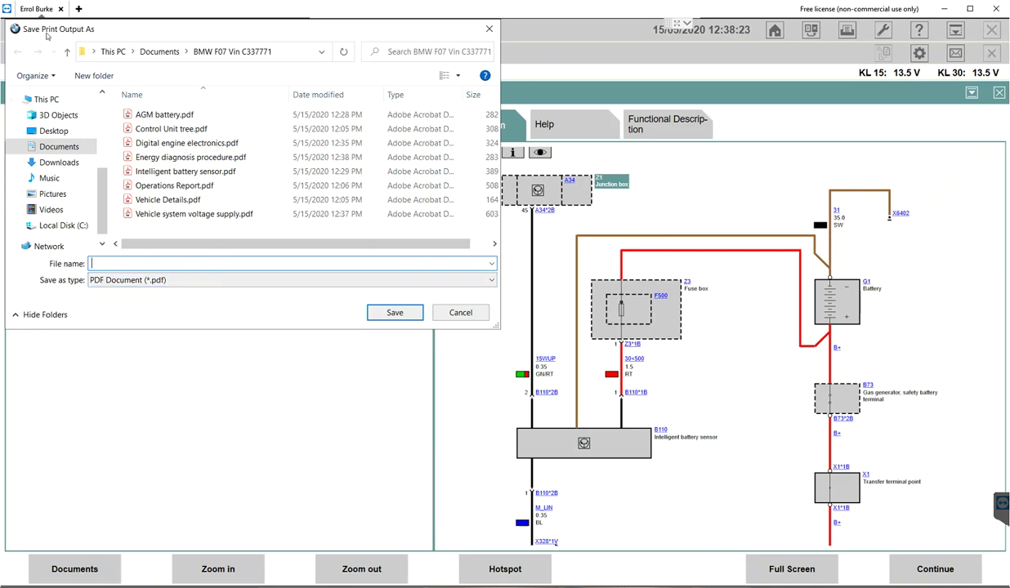
pyautogui.moveTo(57, 37); pyautogui.dragTo(287, 82)
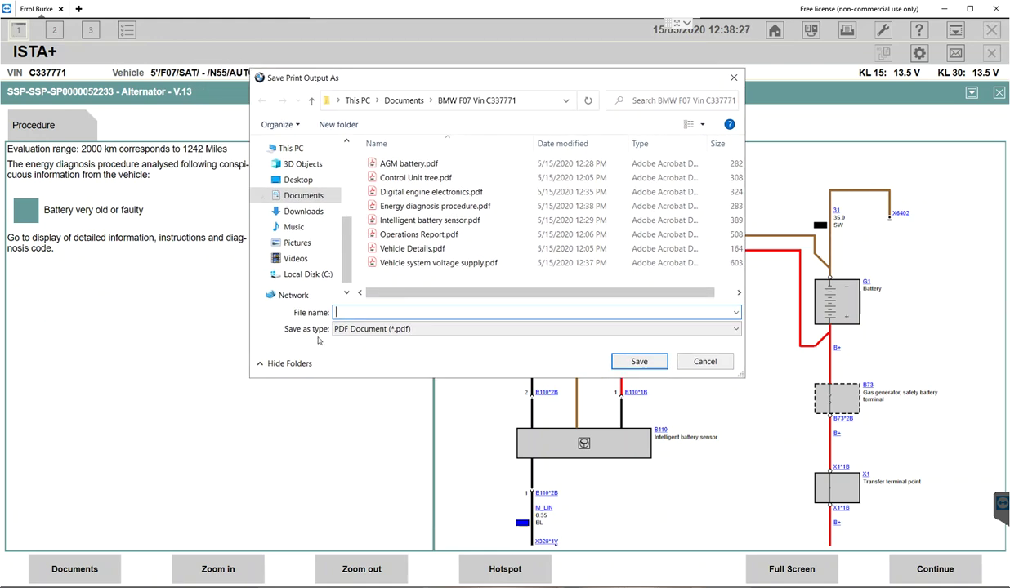
pyautogui.write('Alternator Wiring Diagram')
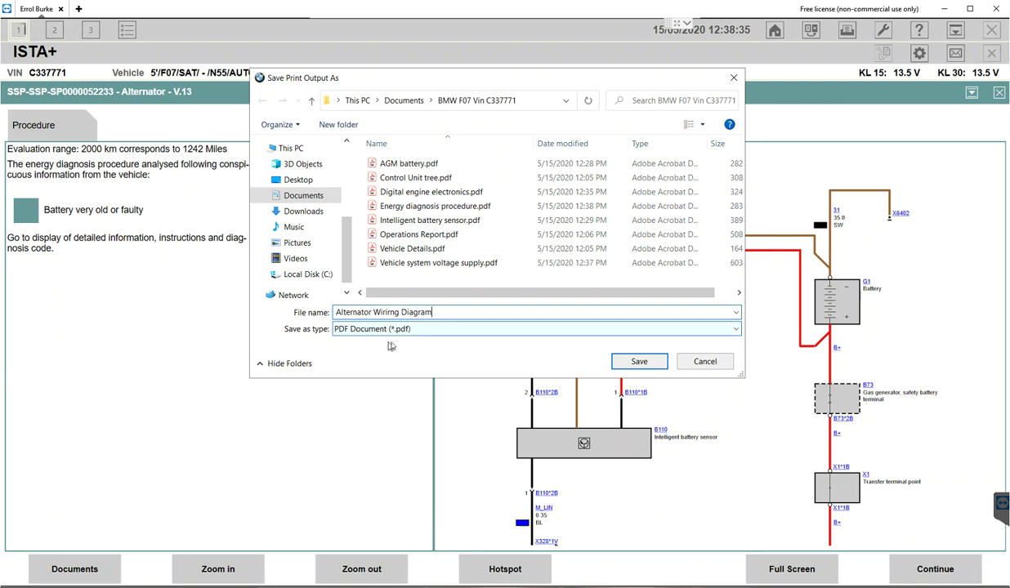
pyautogui.click(633, 361)
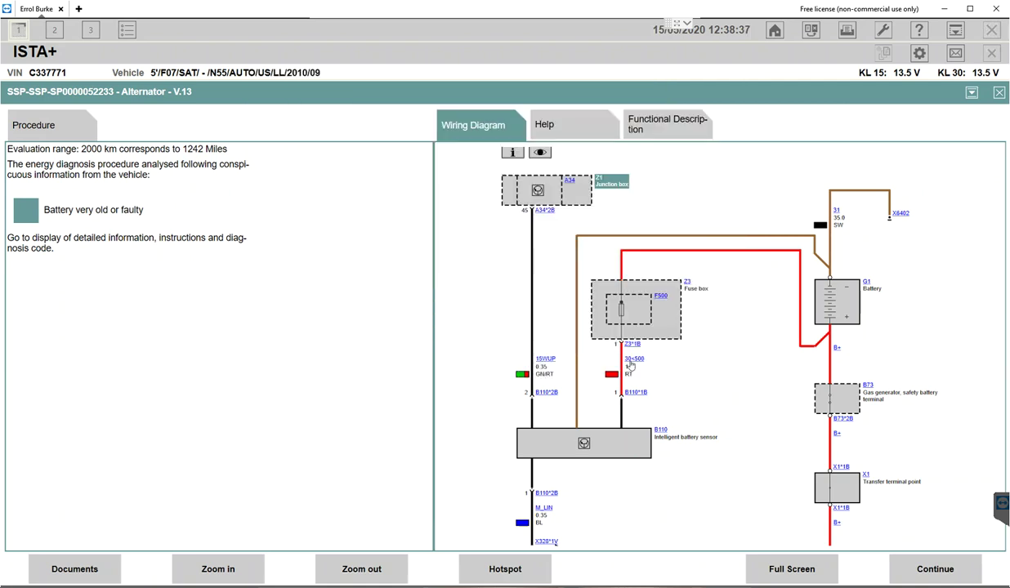
# - Continue to the battery replacement instructions and copy the '90 Ah AGM' battery spec
pyautogui.click(933, 565)
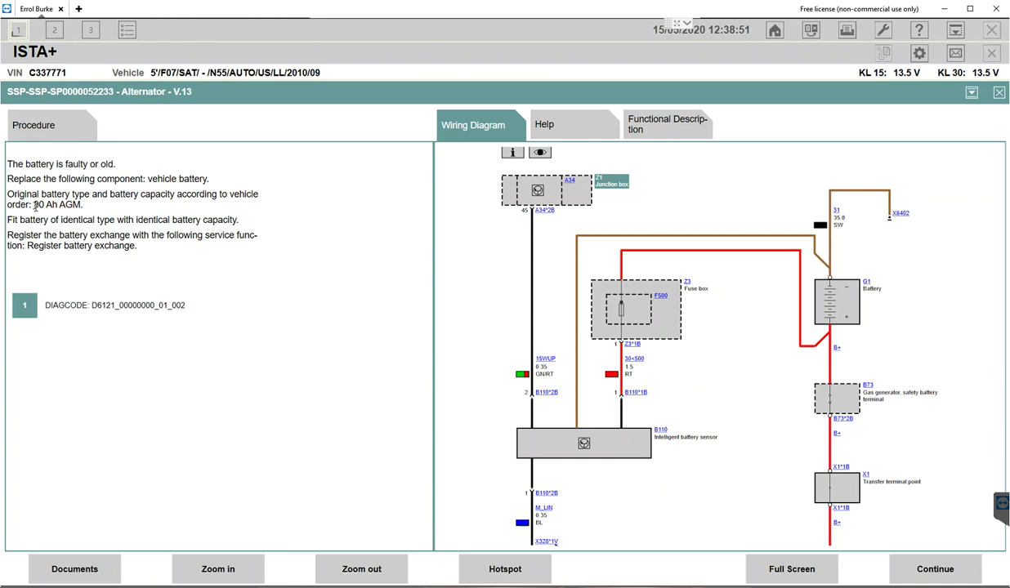
pyautogui.moveTo(34, 204); pyautogui.dragTo(81, 205)
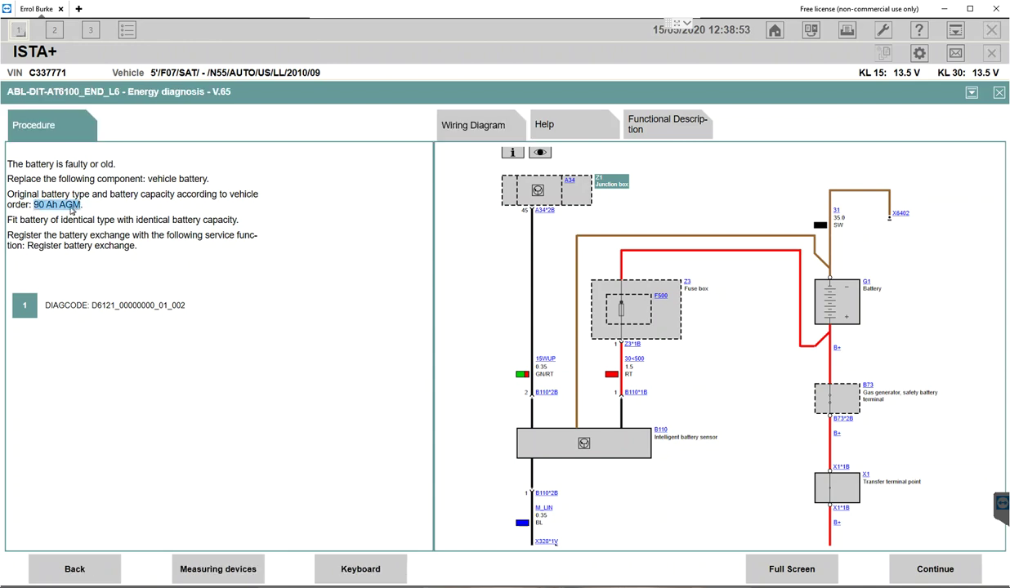
pyautogui.rightClick(80, 205)
pyautogui.click(95, 209)
# - Open the original BMW 90 Ah AGM battery listing on parts.bmwofstratham.com, then advance the ISTA+ procedure
pyautogui.hotkey('alt', 'Tab')
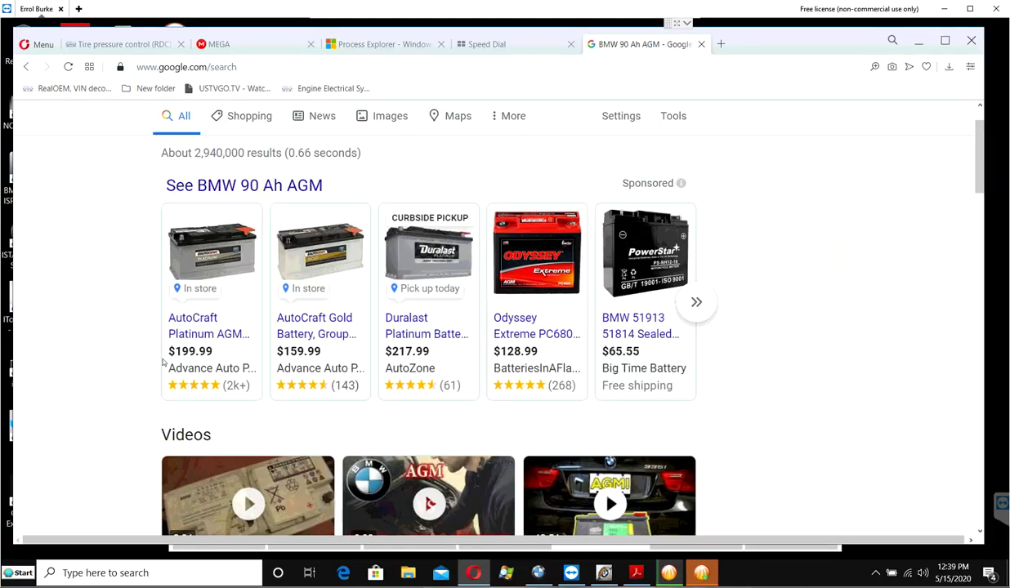
pyautogui.scroll(1, 114, 347)
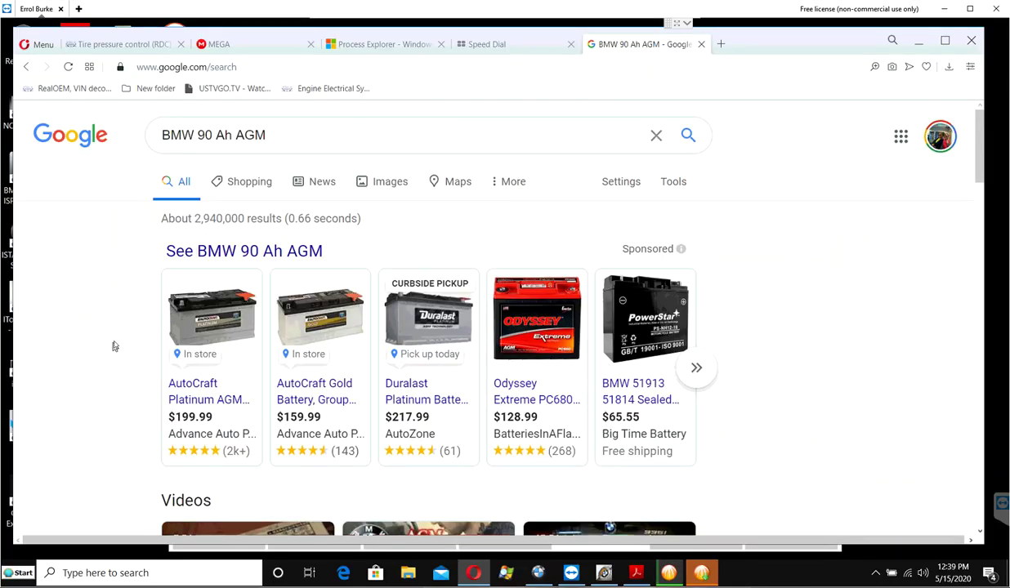
pyautogui.scroll(-1, 115, 346)
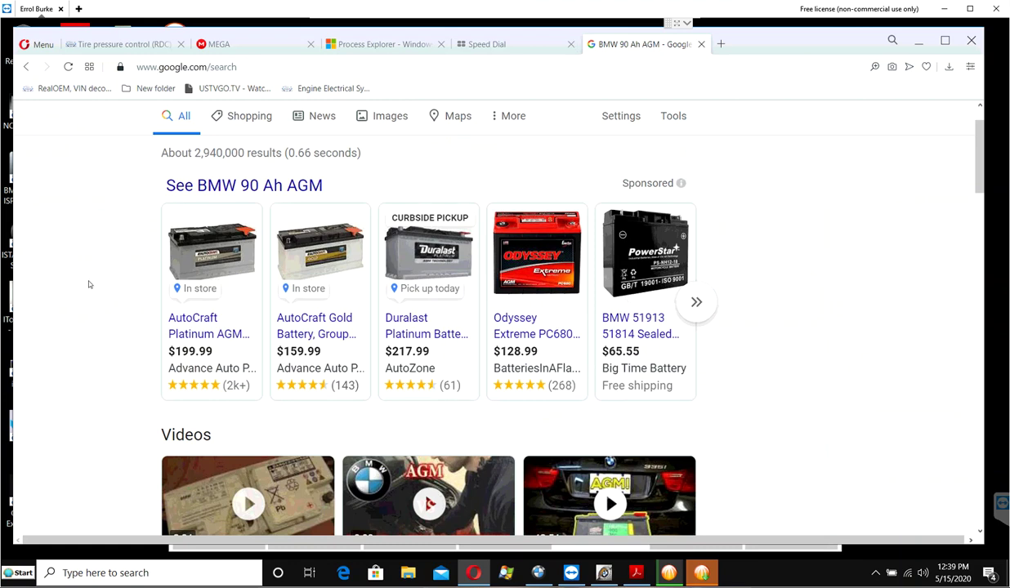
pyautogui.scroll(-3, 101, 270)
pyautogui.scroll(-5, 102, 269)
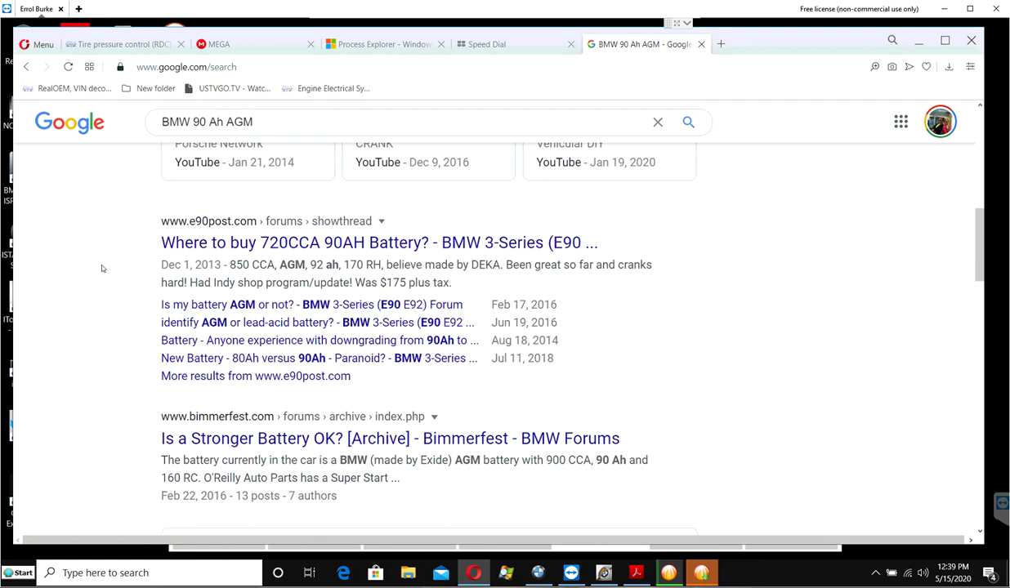
pyautogui.scroll(-9, 104, 268)
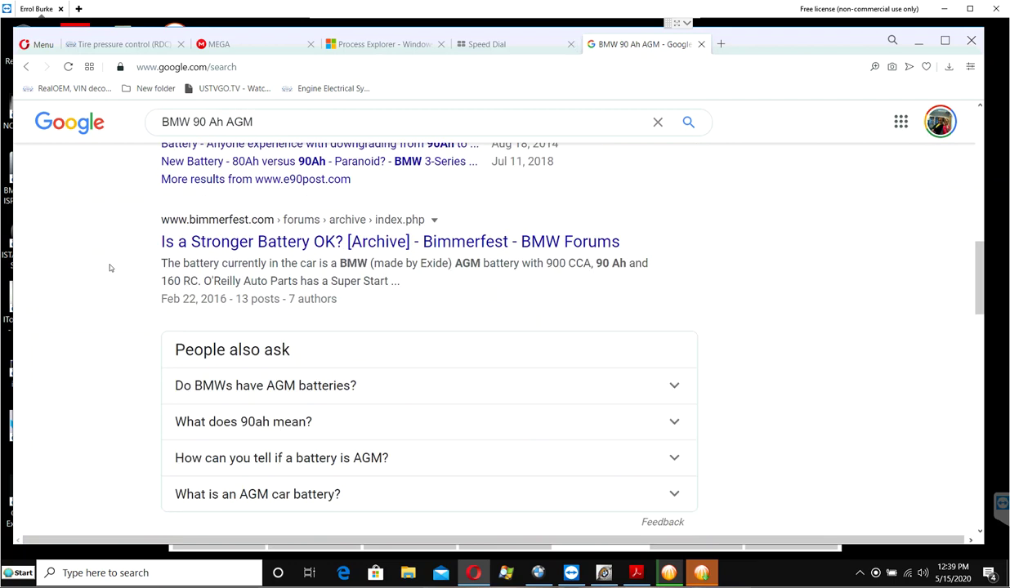
pyautogui.scroll(-1, 110, 267)
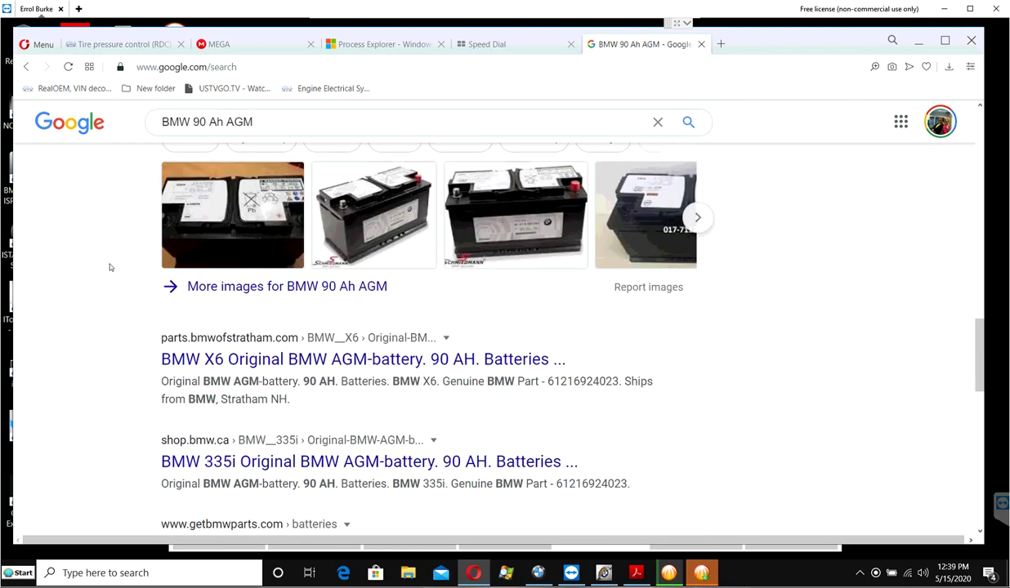
pyautogui.scroll(1, 110, 267)
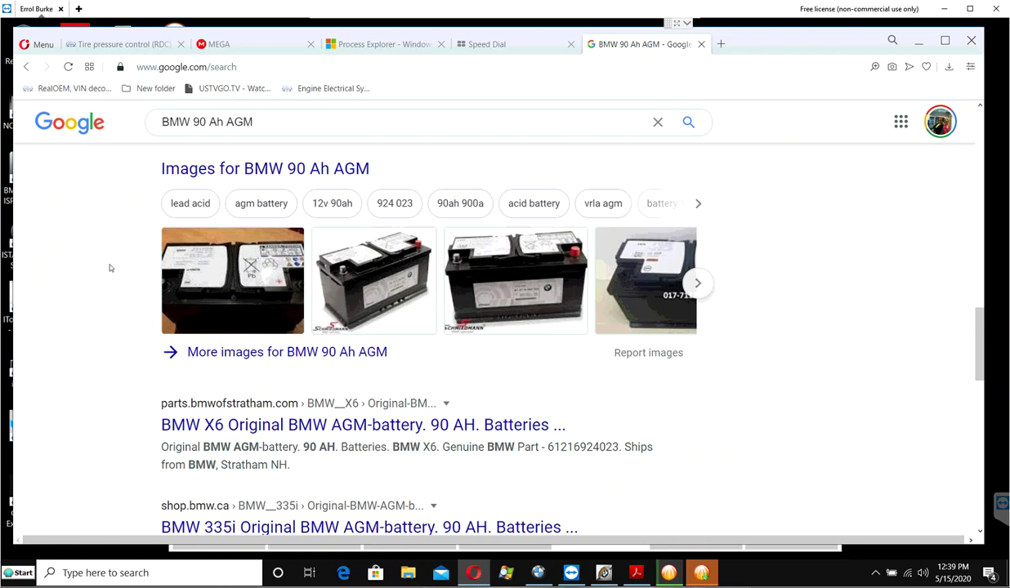
pyautogui.click(226, 430)
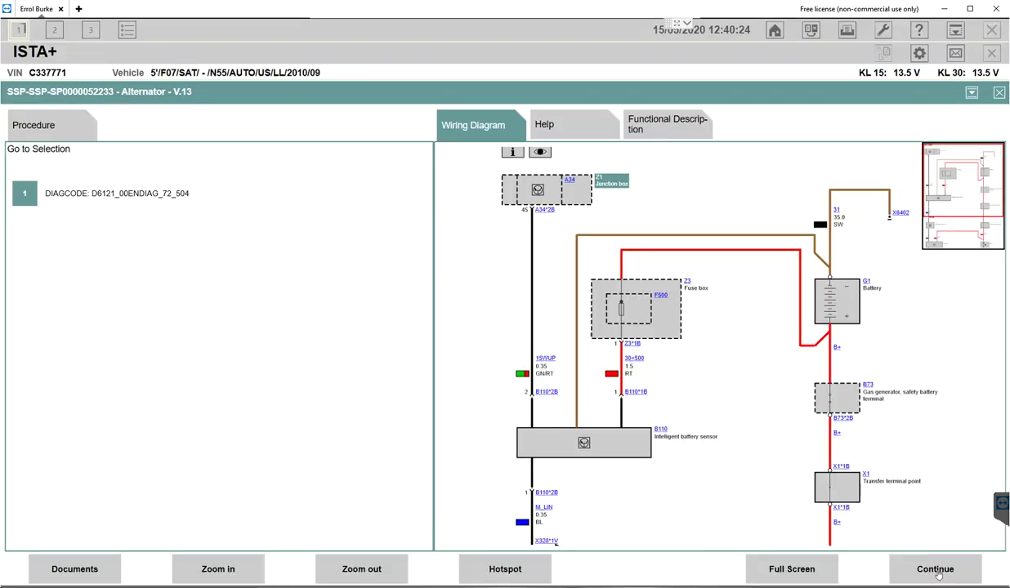
pyautogui.click(935, 571)
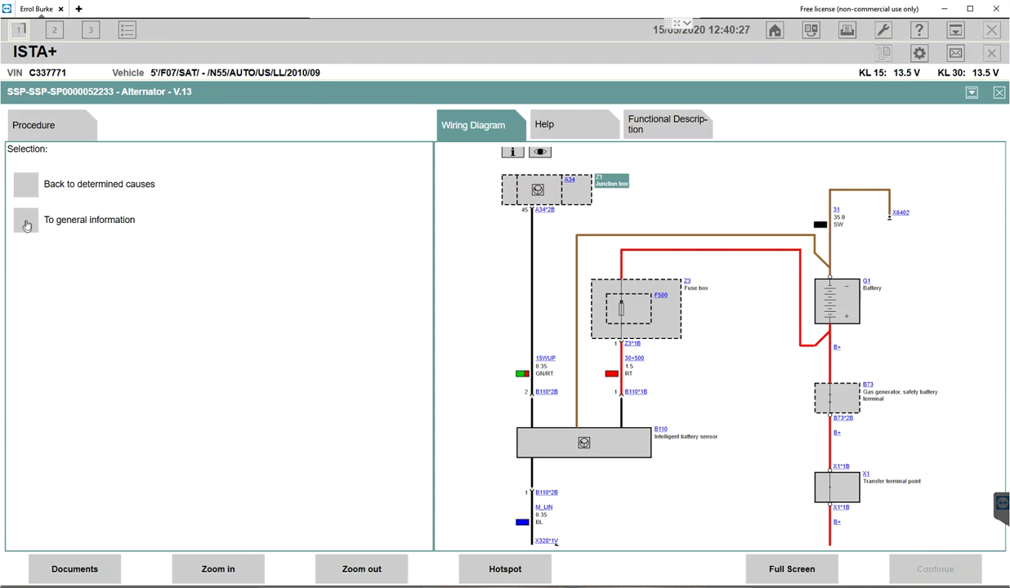
# - Go to general information and display the battery's charging status histogram
pyautogui.click(27, 221)
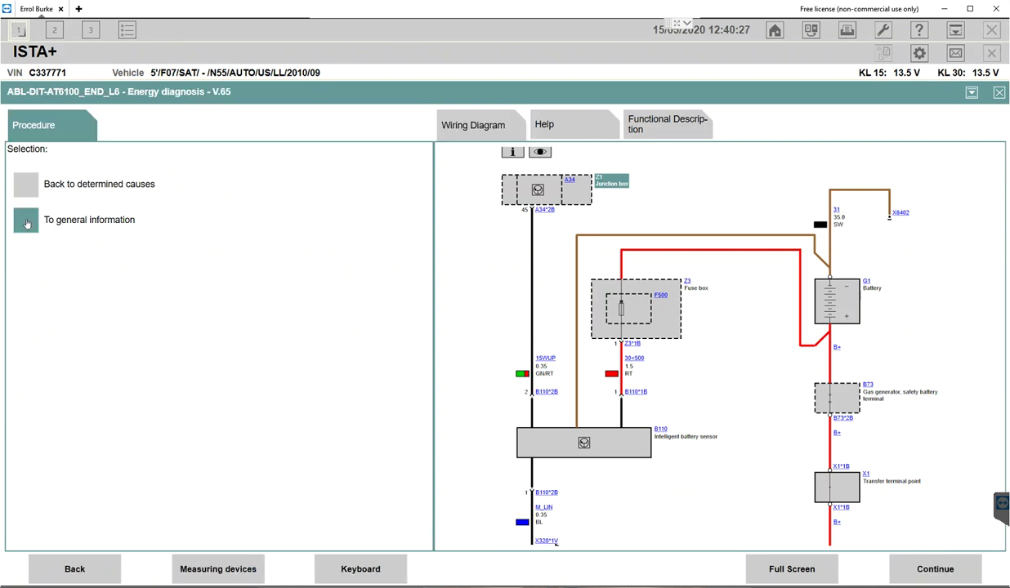
pyautogui.click(943, 571)
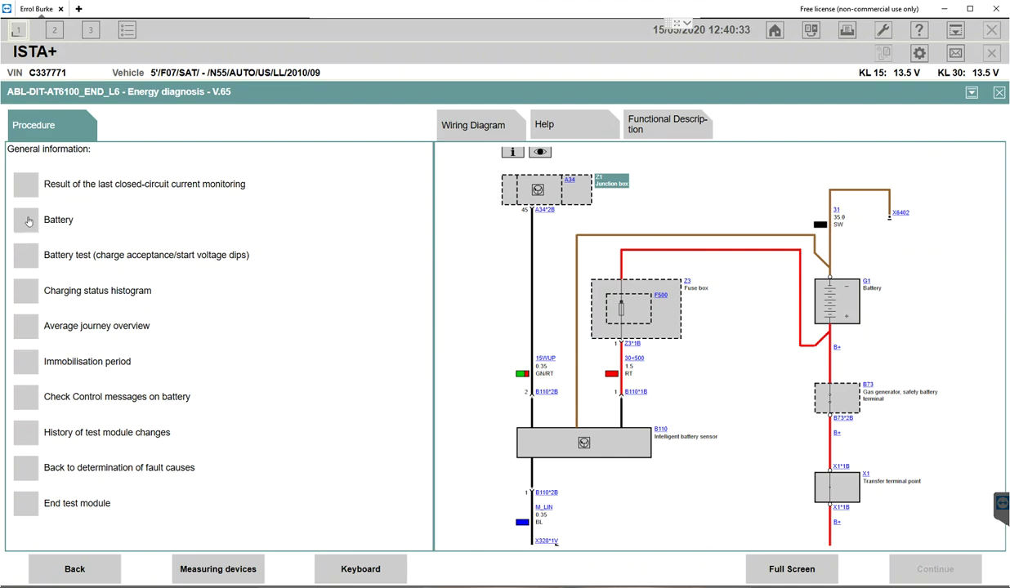
pyautogui.click(28, 507)
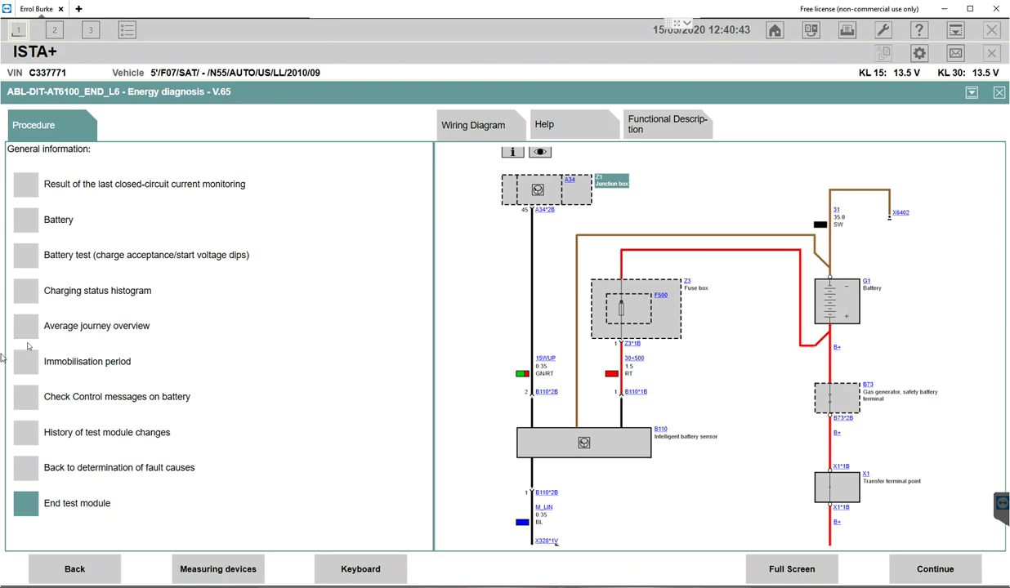
pyautogui.click(27, 290)
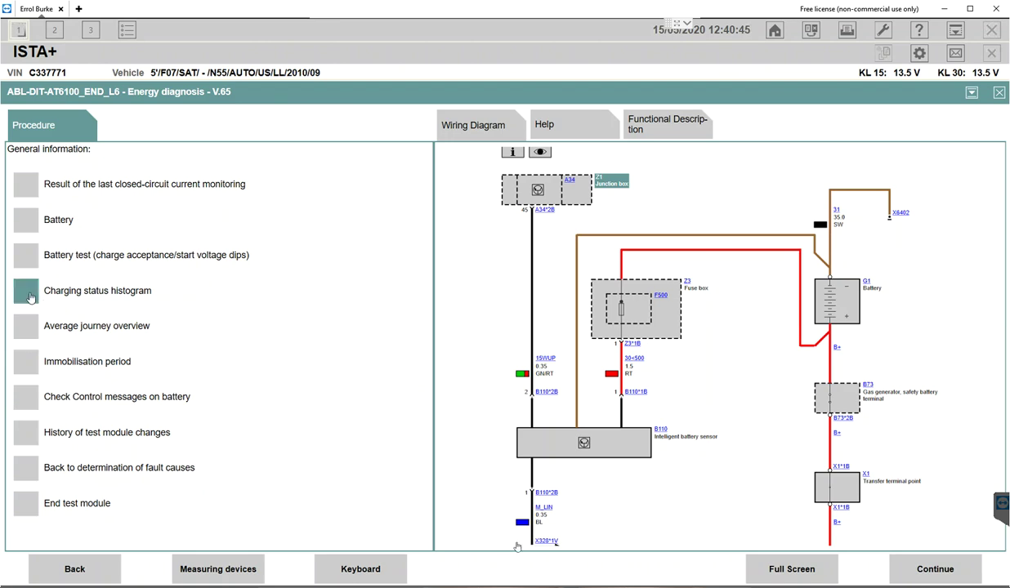
pyautogui.click(931, 572)
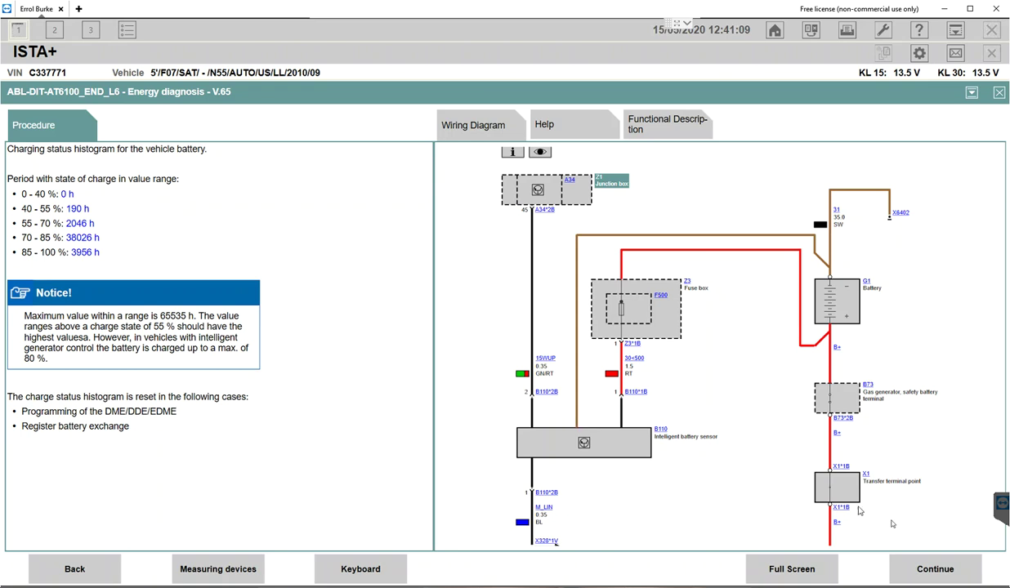
# - End the Energy diagnosis test module and return to the test plan
pyautogui.click(925, 571)
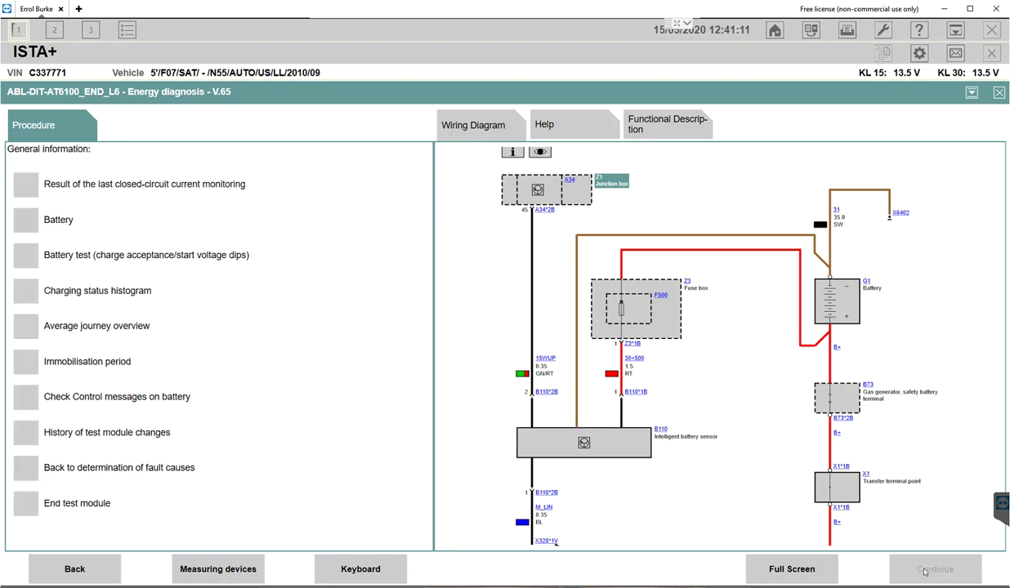
pyautogui.click(31, 504)
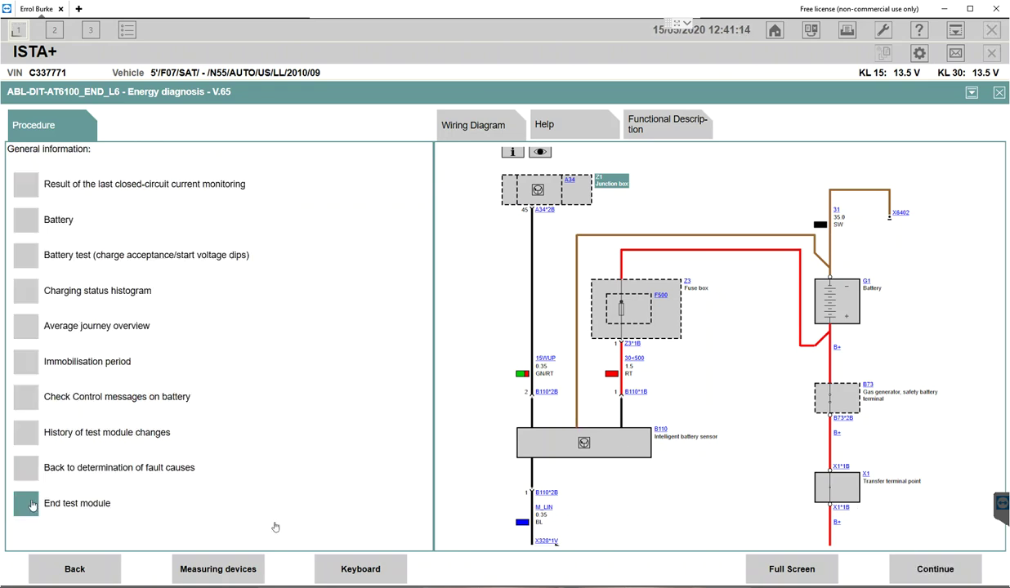
pyautogui.click(939, 568)
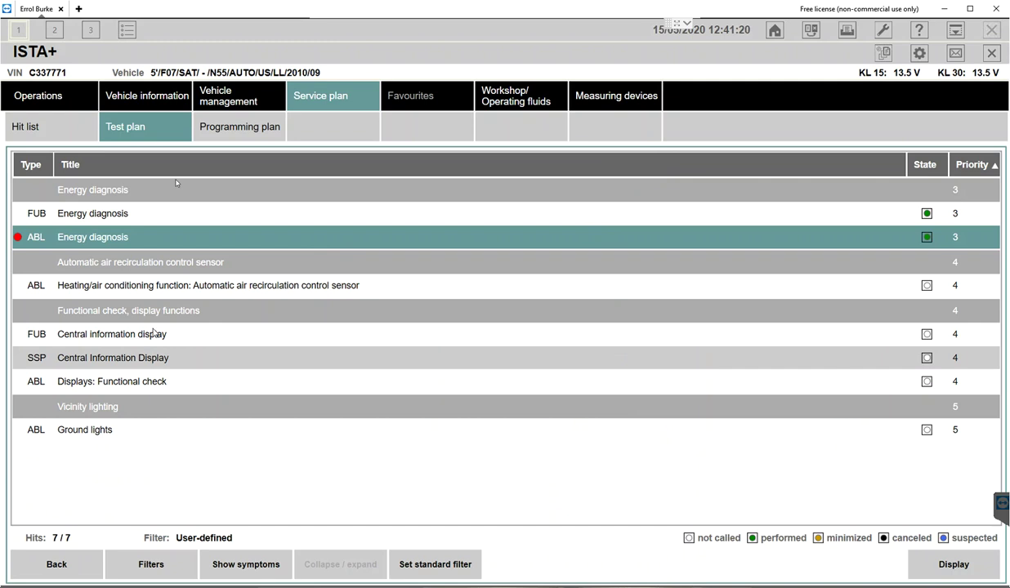
# - Select Register battery exchange under Service functions > Body > Voltage supply
pyautogui.click(222, 103)
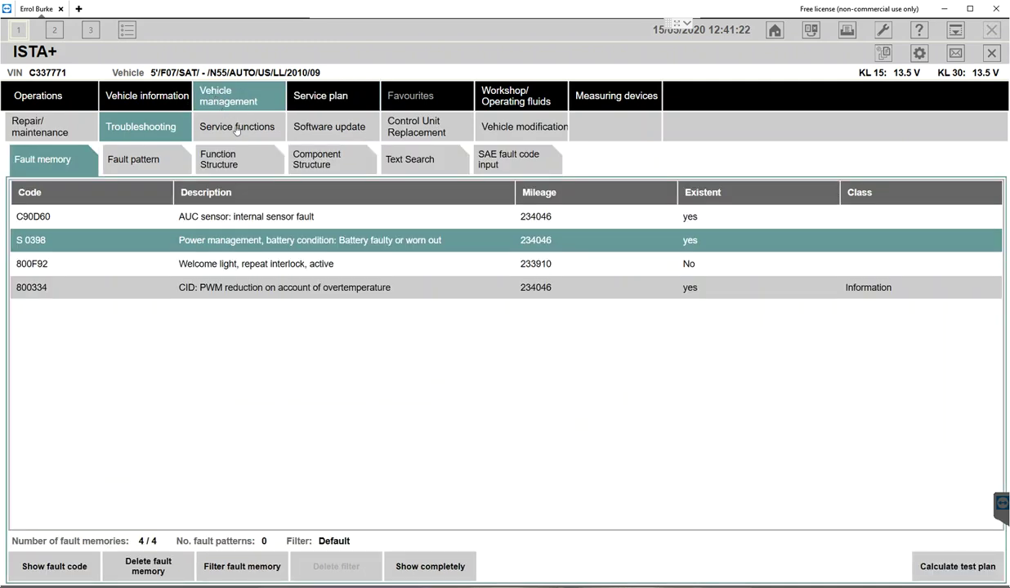
pyautogui.click(236, 129)
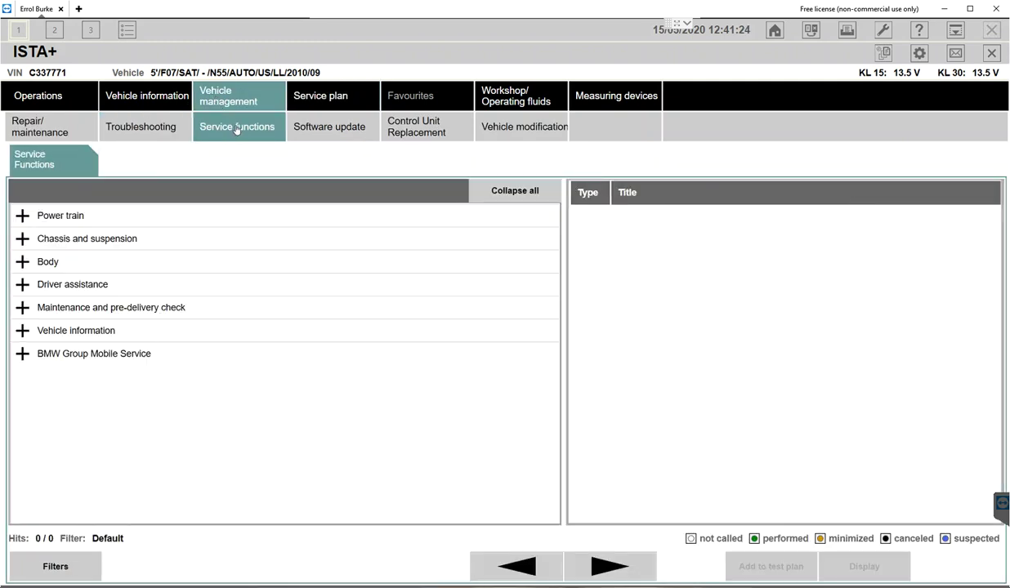
pyautogui.click(23, 262)
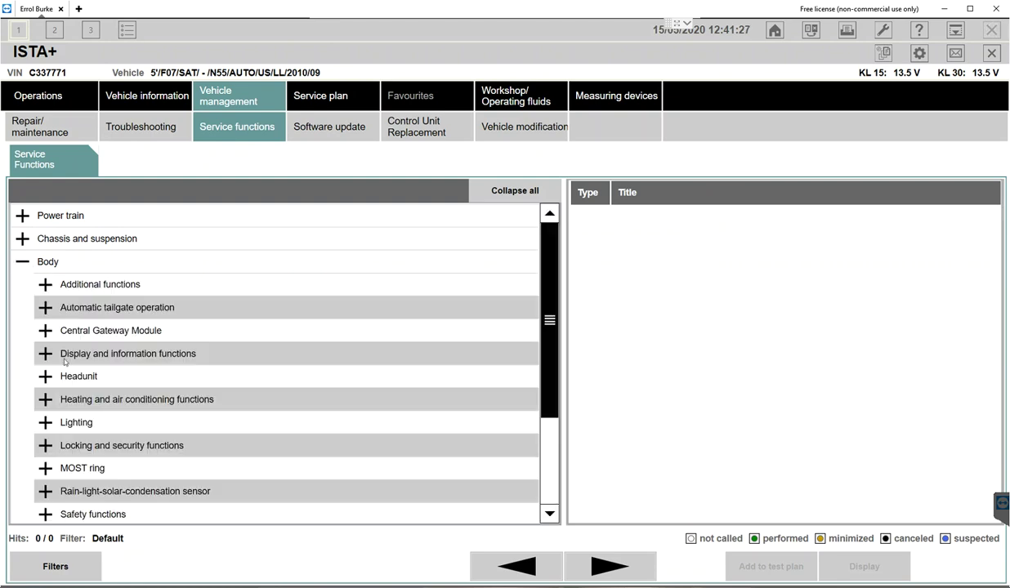
pyautogui.scroll(-3, 64, 349)
pyautogui.scroll(-1, 65, 360)
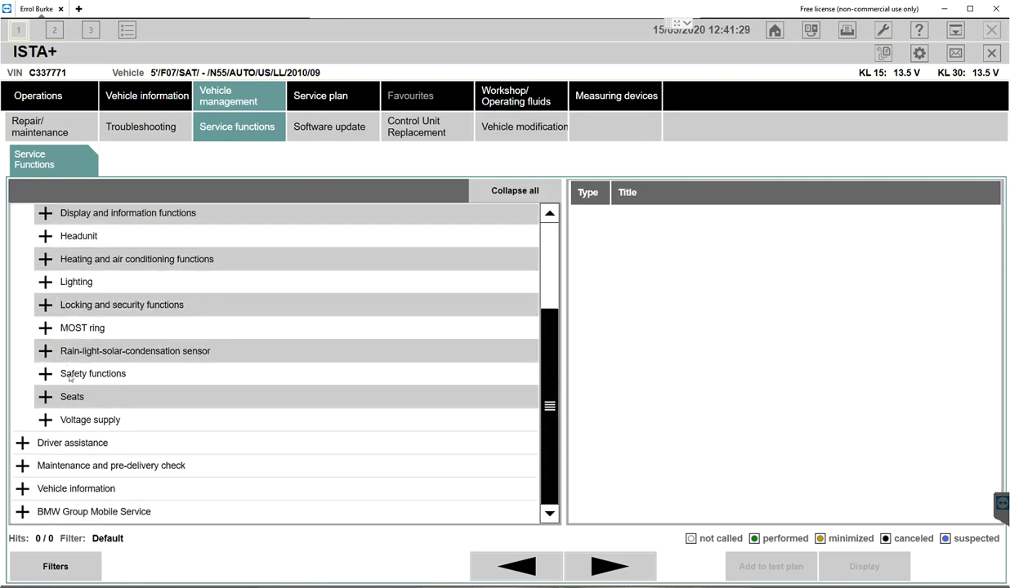
pyautogui.click(74, 421)
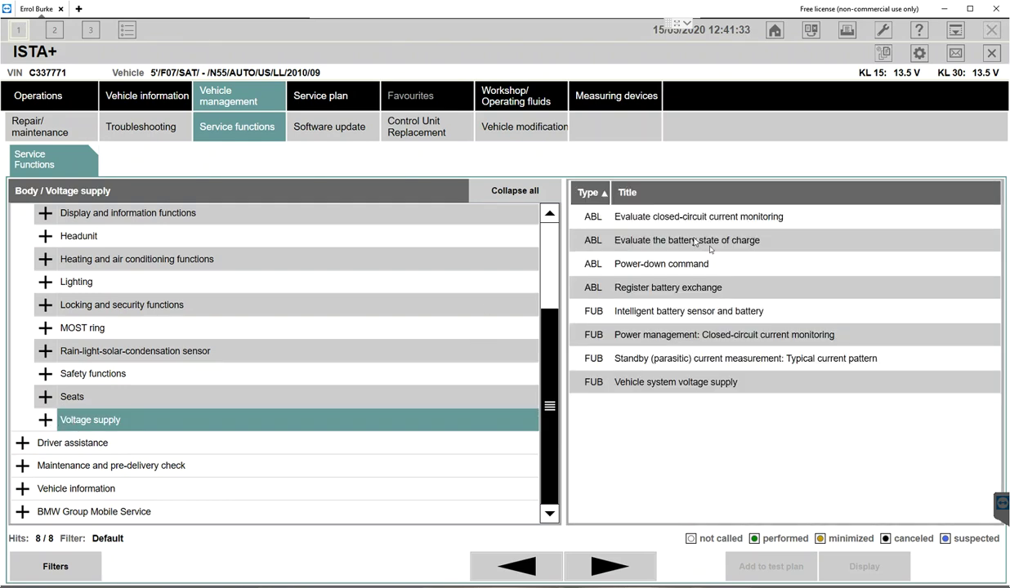
pyautogui.click(710, 293)
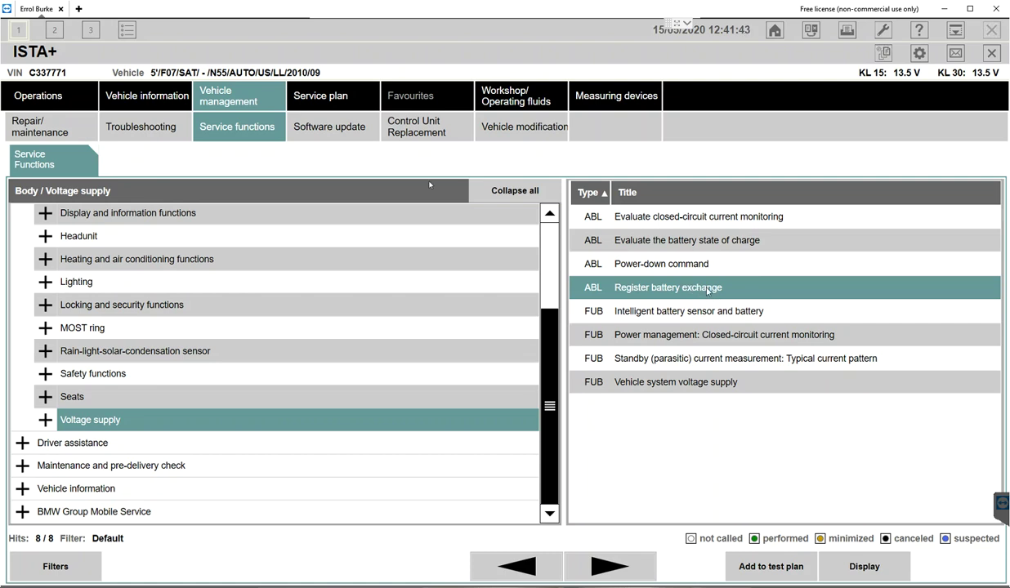
# - Open the Central Information Display wiring diagram from the test plan
pyautogui.click(161, 129)
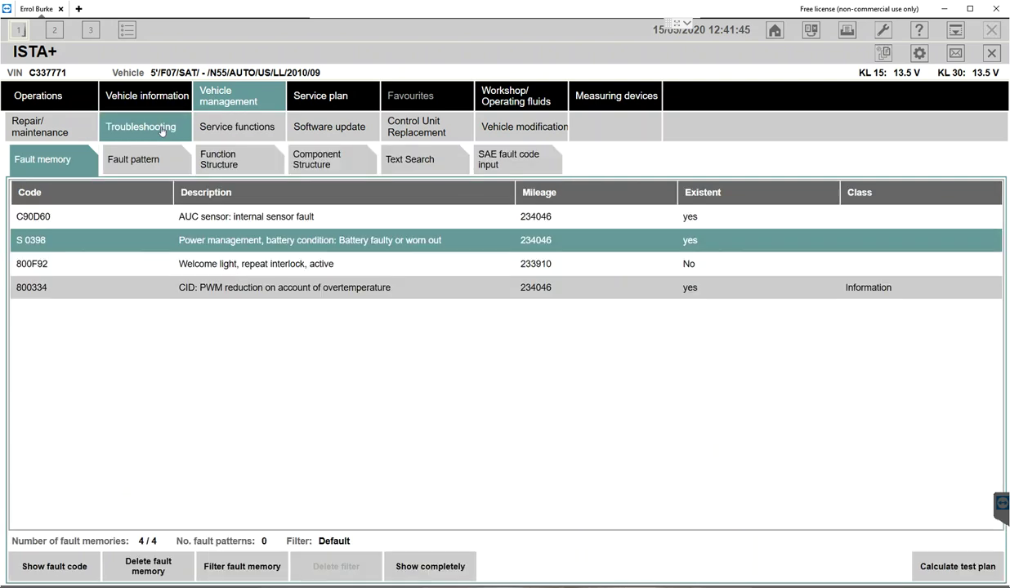
pyautogui.click(311, 102)
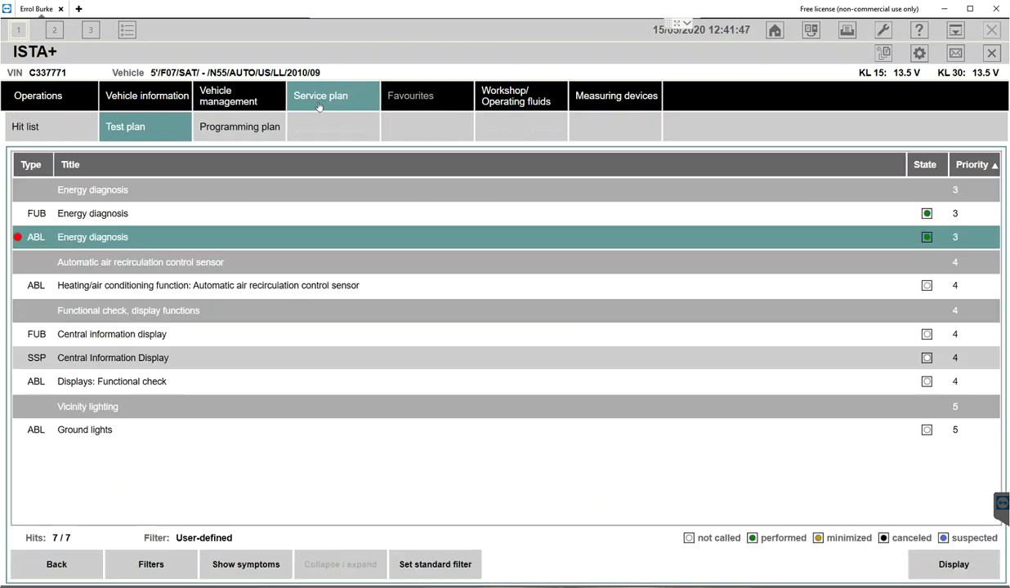
pyautogui.click(153, 357)
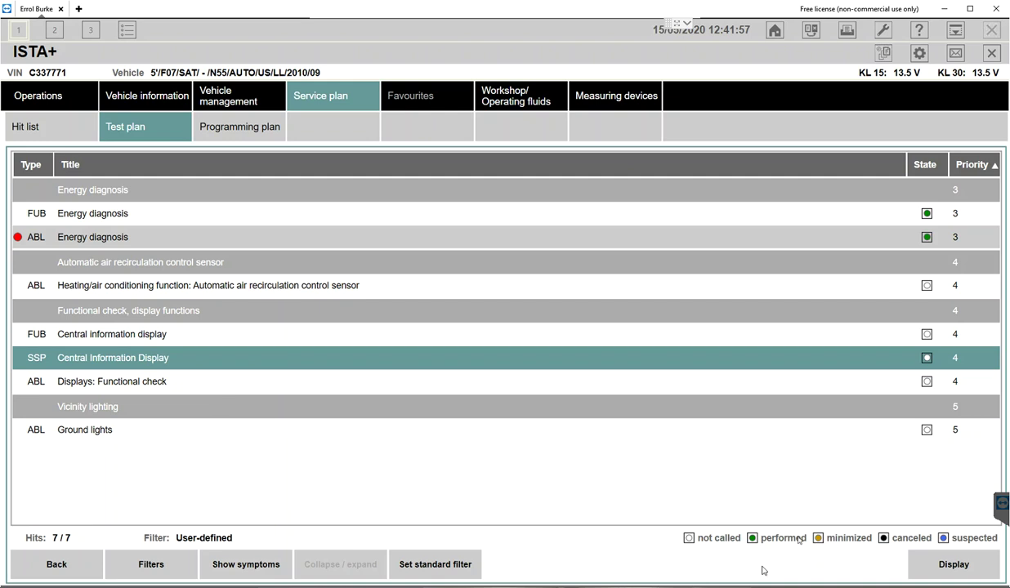
pyautogui.click(954, 564)
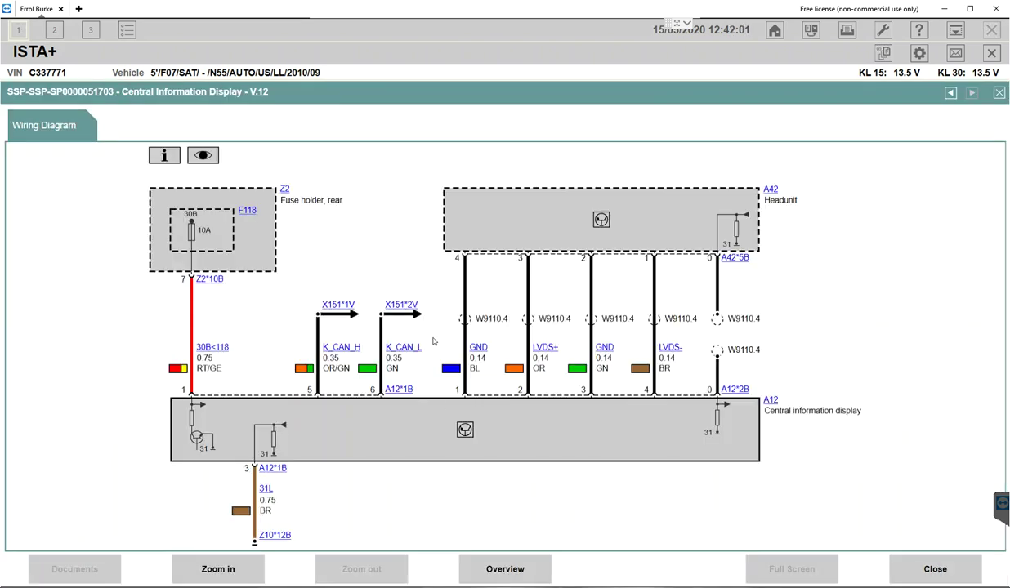
# - Read through the CID component description, then close the wiring document
pyautogui.click(771, 401)
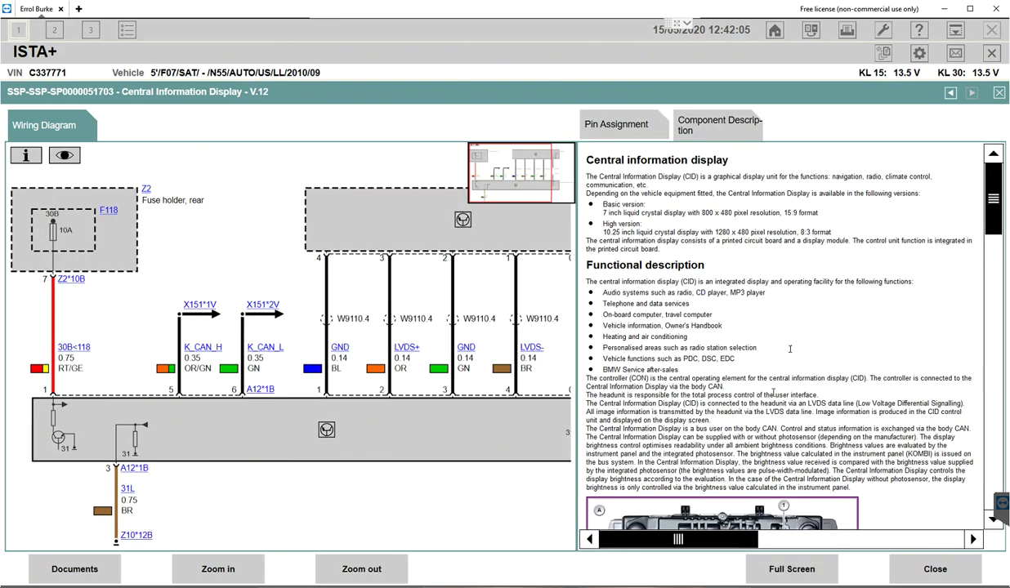
pyautogui.scroll(-5, 809, 285)
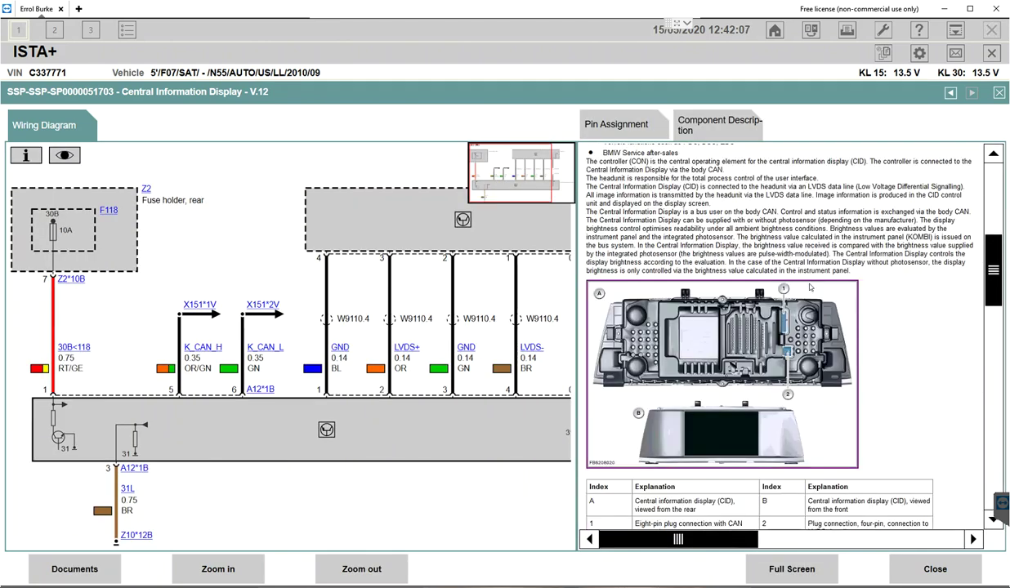
pyautogui.scroll(-2, 809, 287)
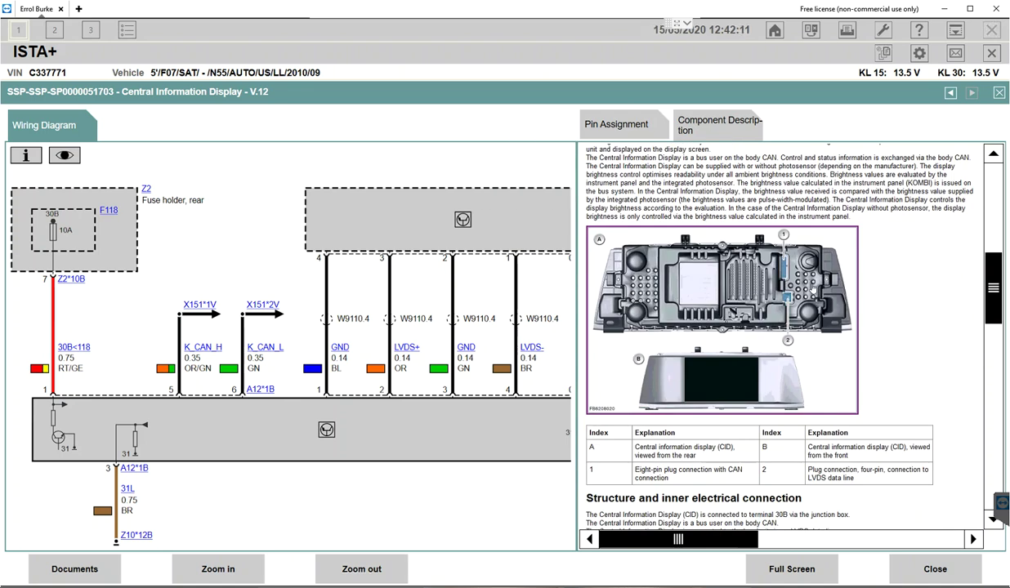
pyautogui.scroll(5, 813, 288)
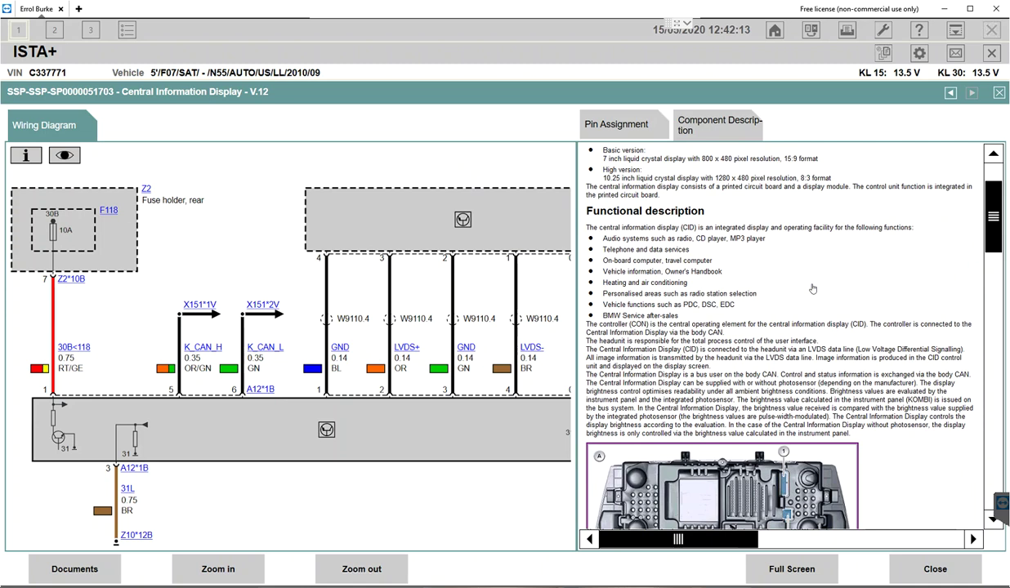
pyautogui.scroll(1, 813, 288)
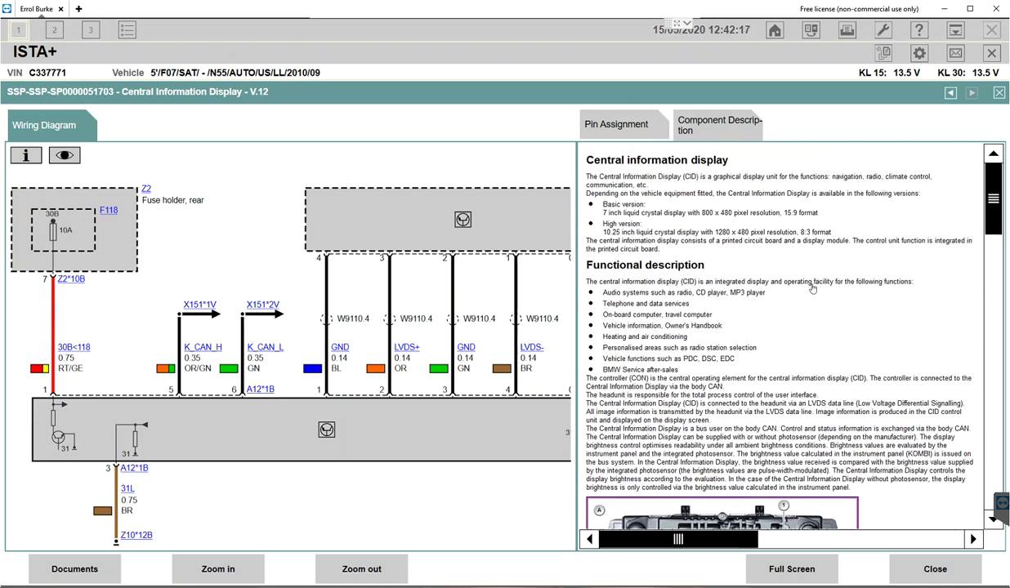
pyautogui.scroll(-8, 813, 289)
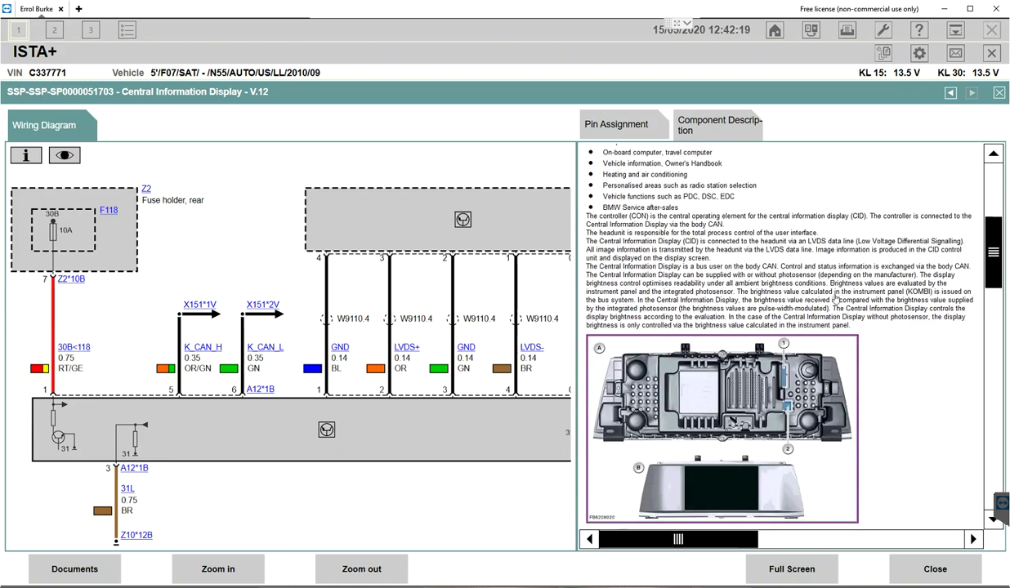
pyautogui.scroll(-2, 834, 294)
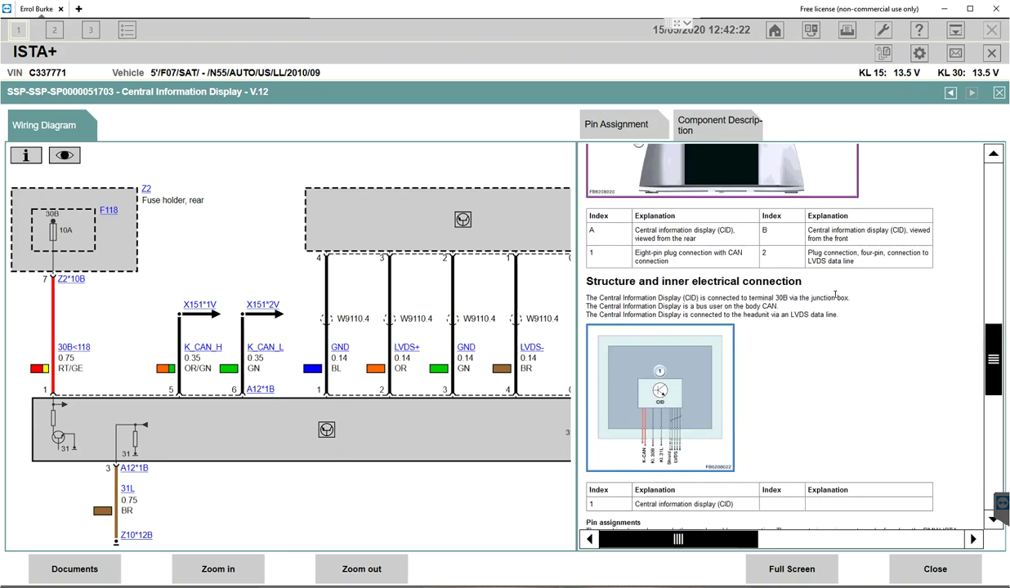
pyautogui.scroll(-1, 834, 294)
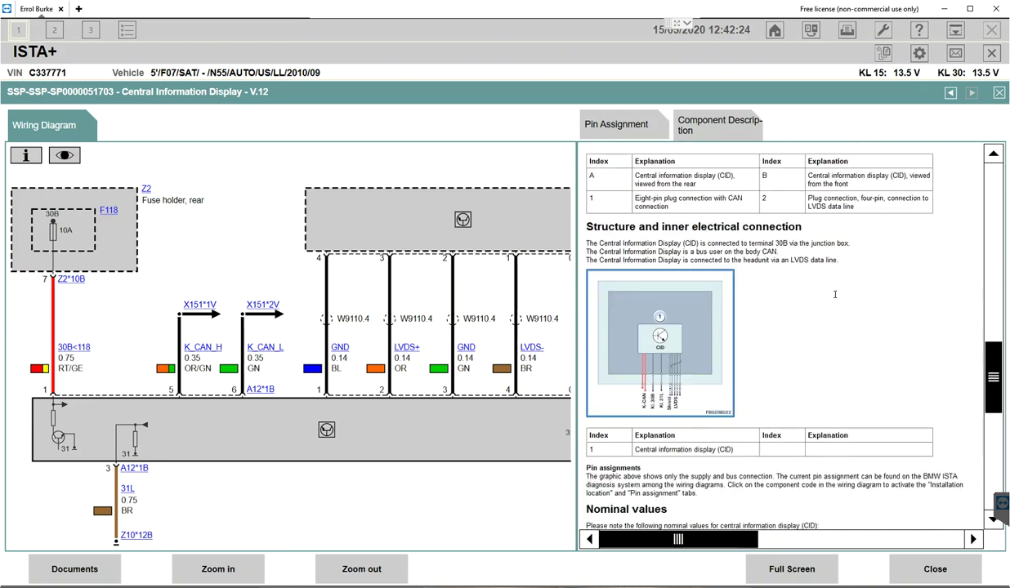
pyautogui.scroll(-4, 834, 294)
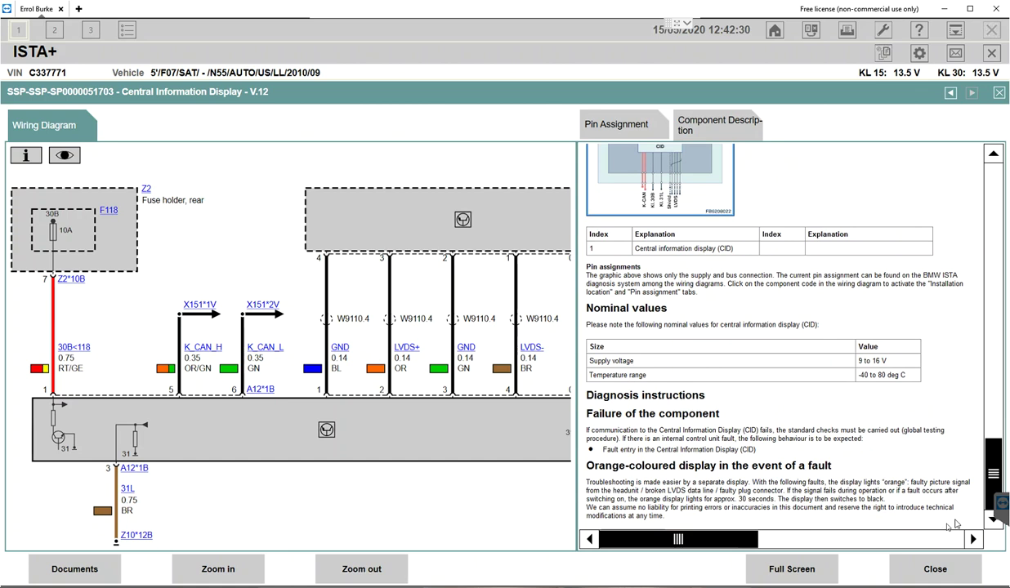
pyautogui.click(935, 569)
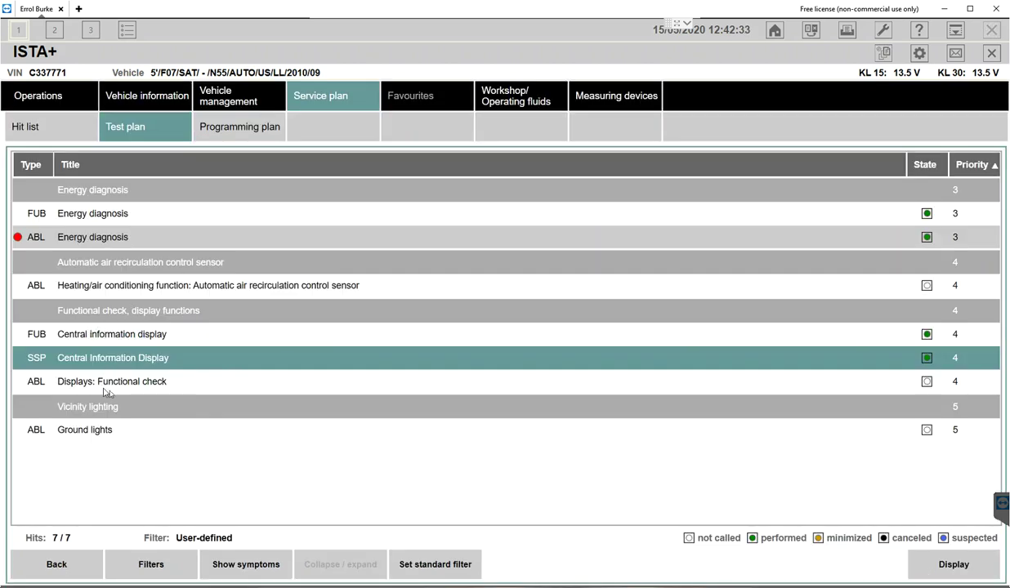
# - Open the FUB Central information display description and copy its main heading
pyautogui.click(136, 336)
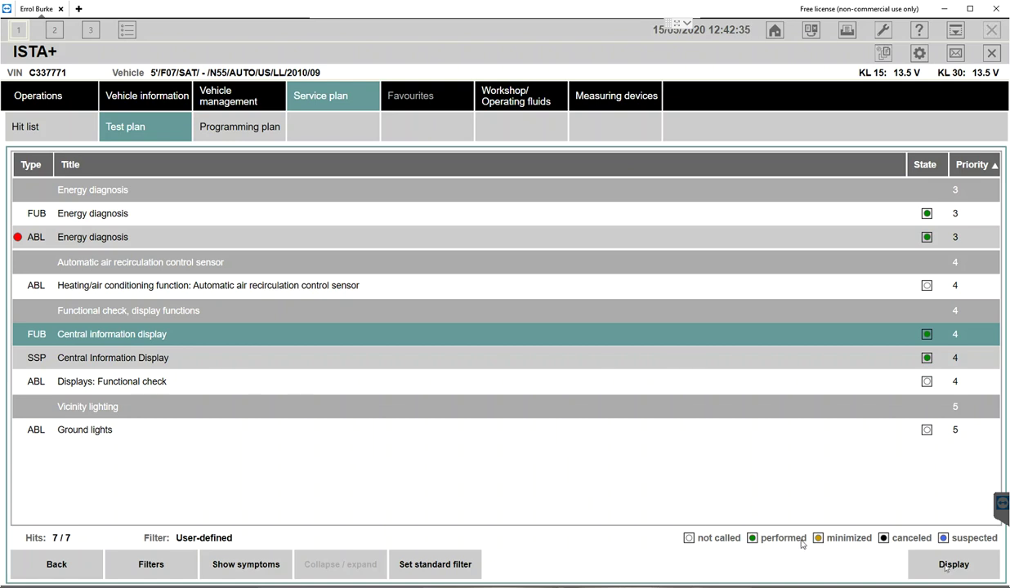
pyautogui.click(924, 550)
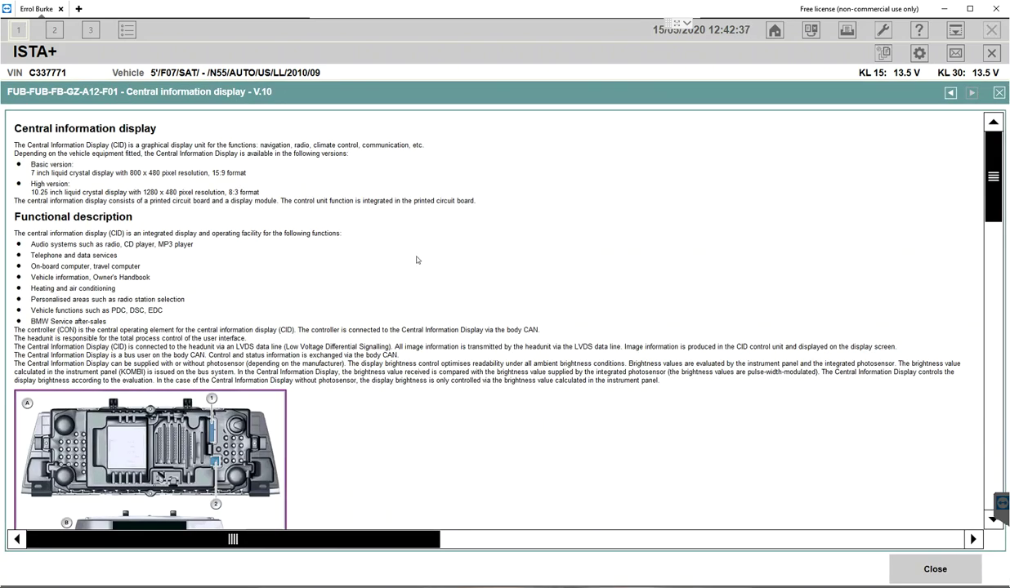
pyautogui.doubleClick(90, 129)
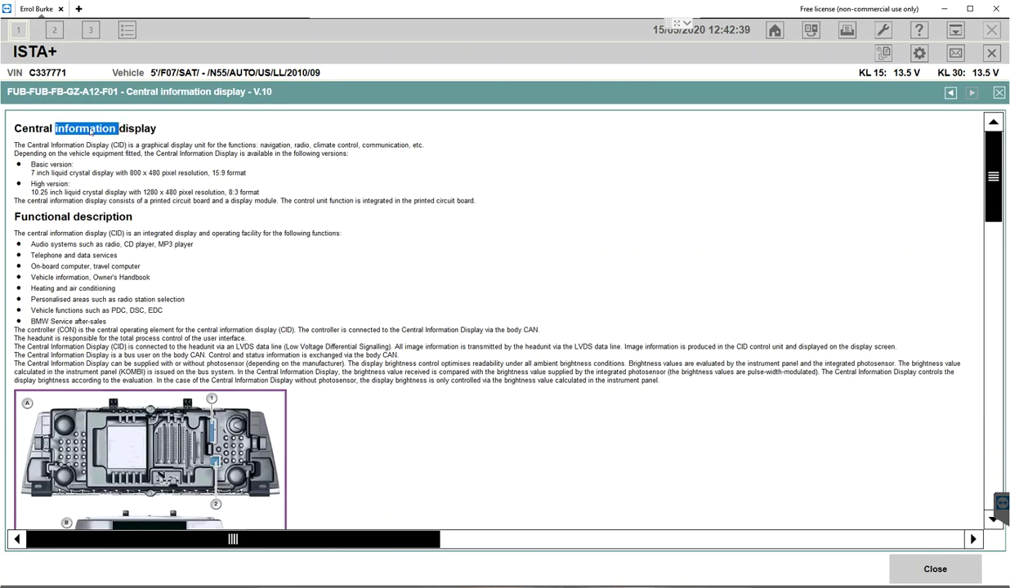
pyautogui.tripleClick(90, 128)
pyautogui.rightClick(92, 129)
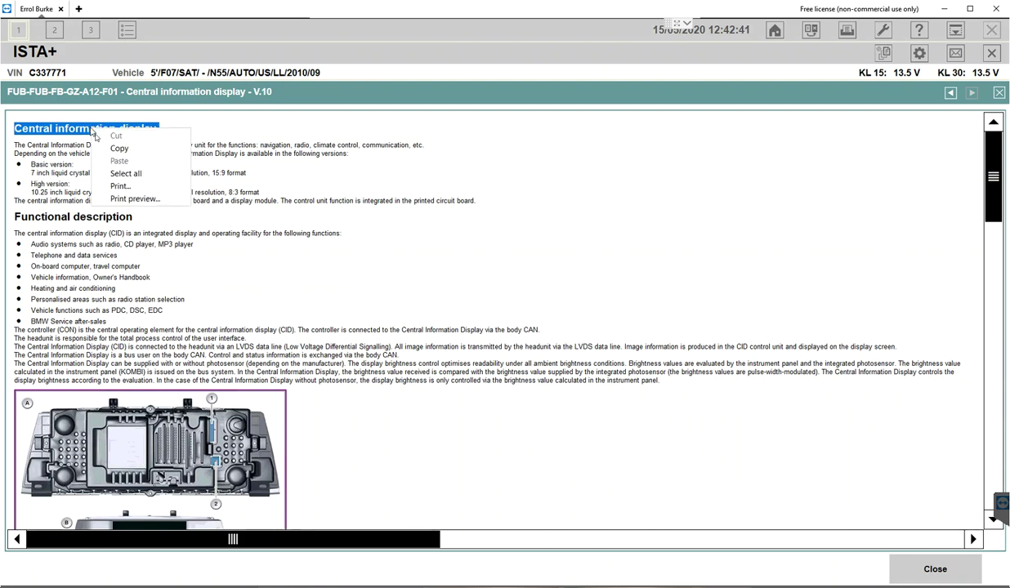
pyautogui.click(118, 149)
pyautogui.click(717, 183)
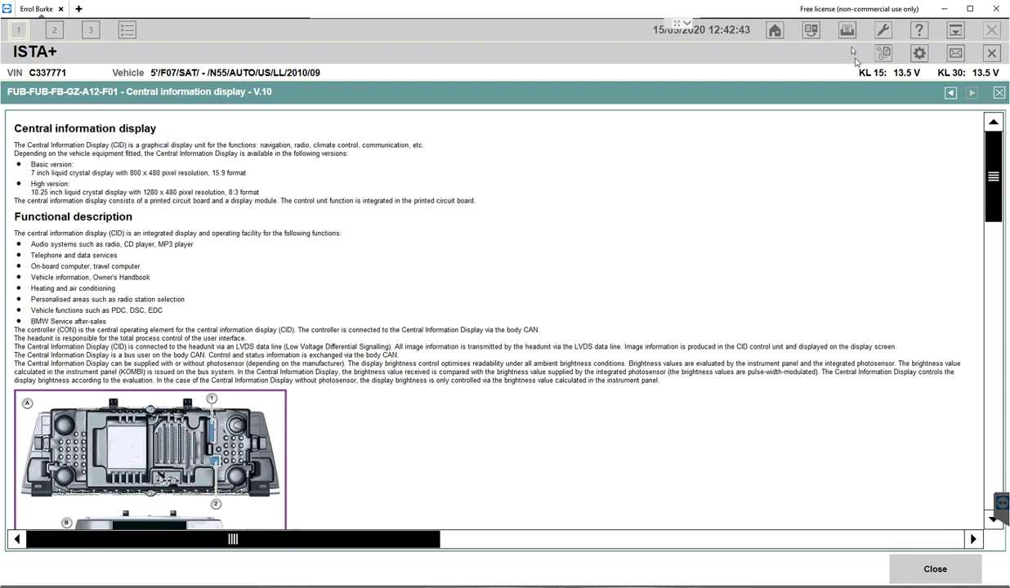
# - Print the whole document to a PDF named with the copied heading, then close it
pyautogui.click(847, 33)
pyautogui.click(488, 256)
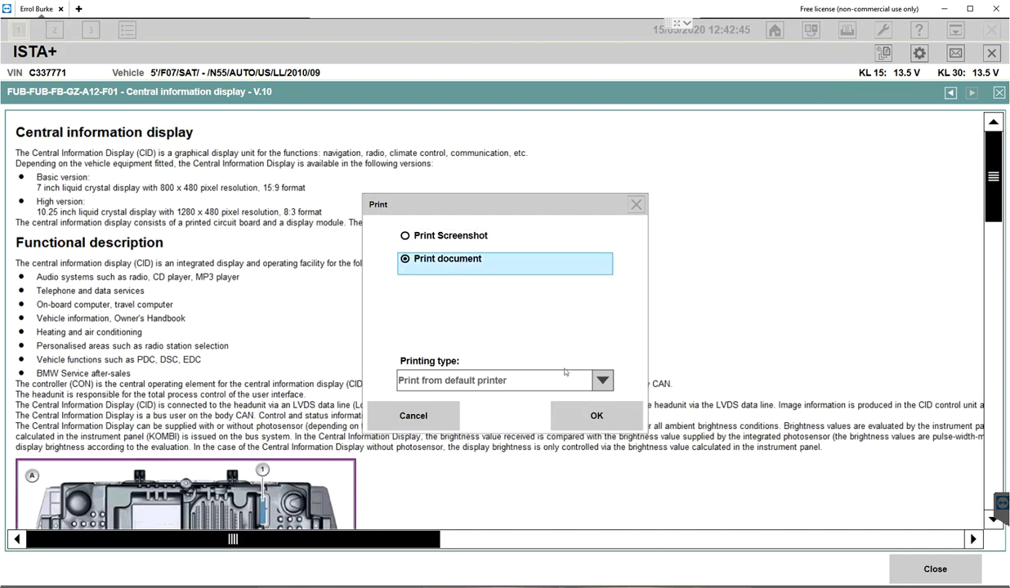
pyautogui.click(588, 405)
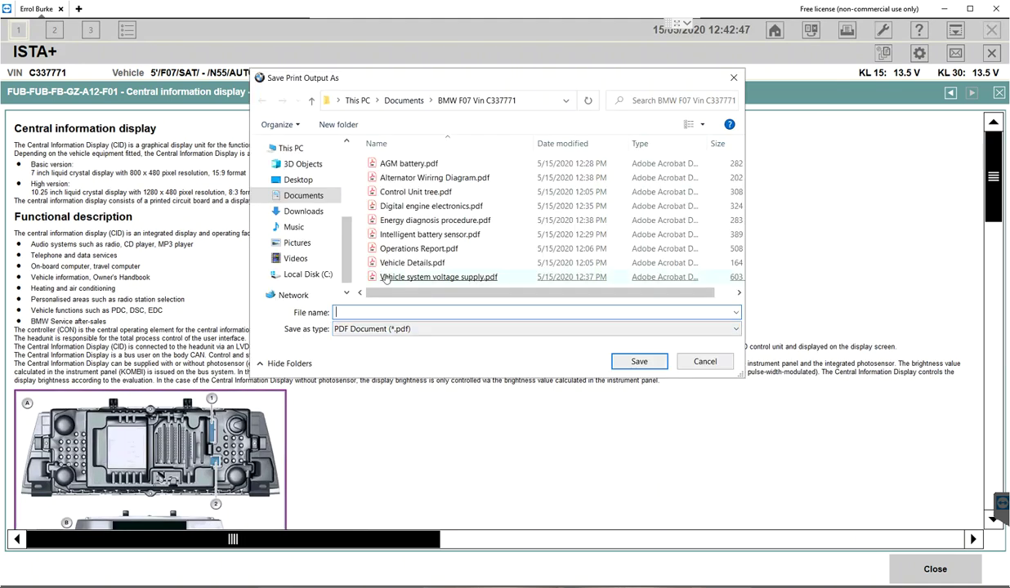
pyautogui.rightClick(365, 317)
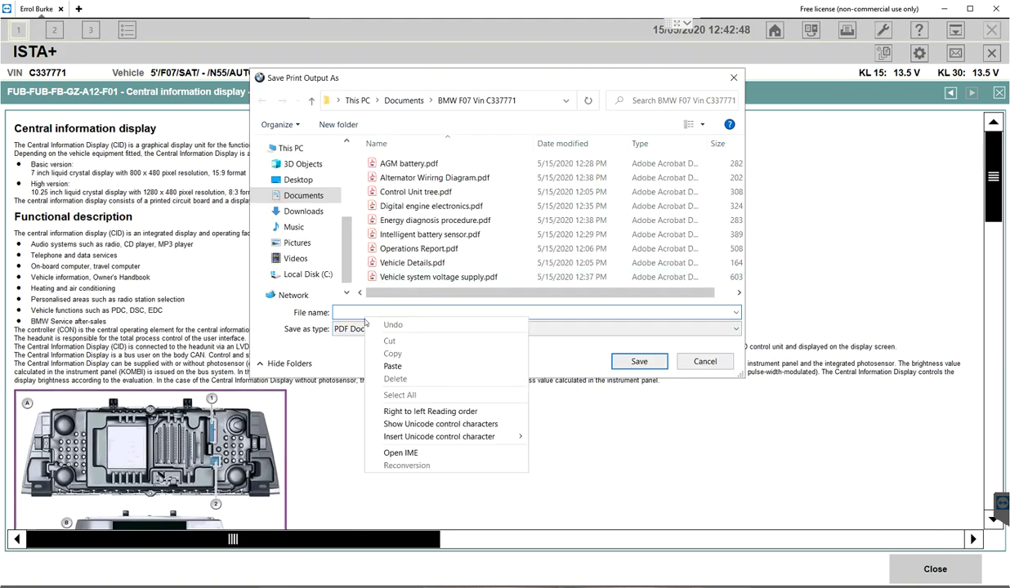
pyautogui.click(392, 366)
pyautogui.click(666, 362)
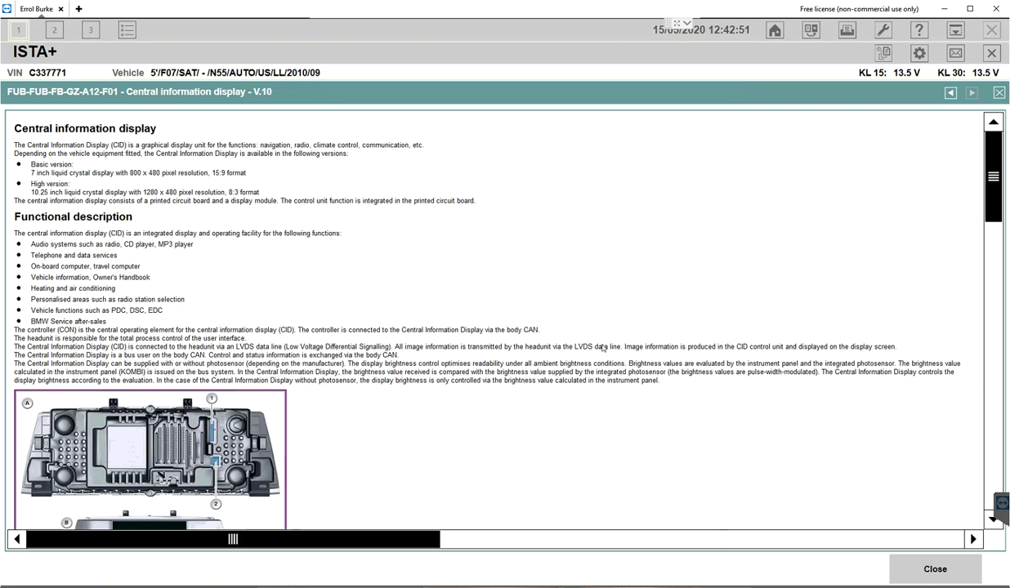
pyautogui.scroll(-3, 504, 310)
pyautogui.scroll(-5, 504, 309)
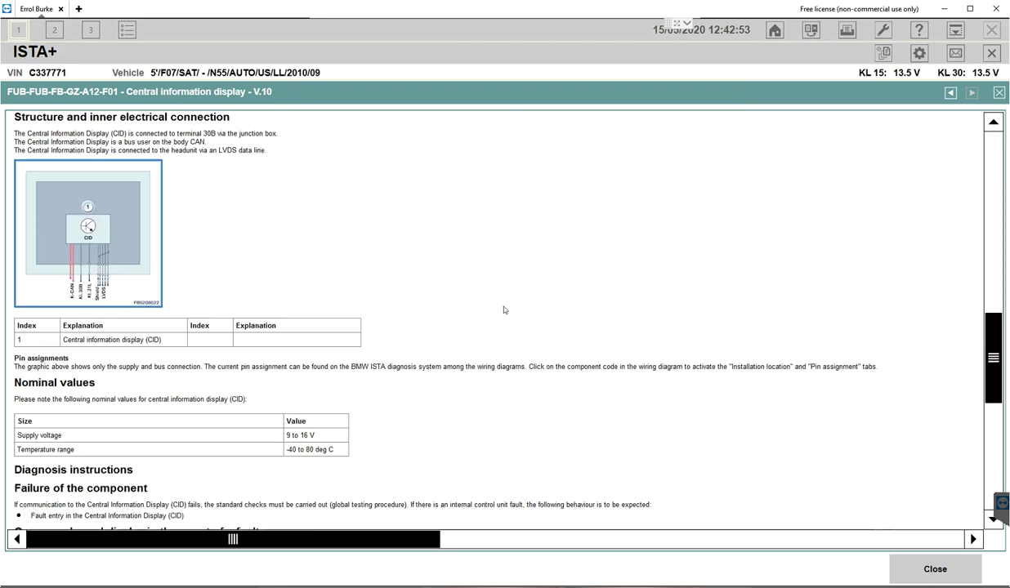
pyautogui.click(931, 570)
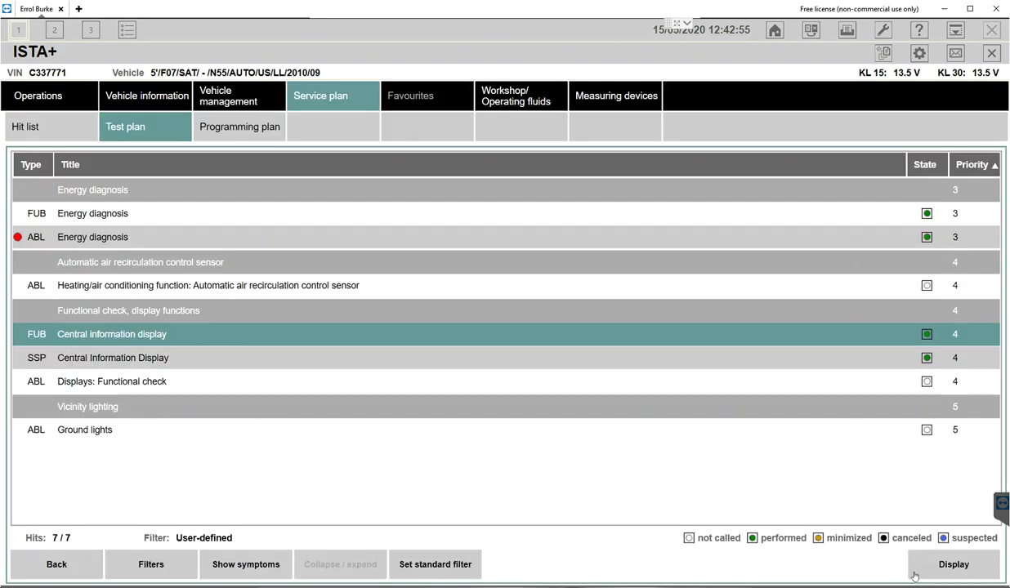
# - Open the ABL Displays: Functional check procedure from the test plan
pyautogui.click(104, 374)
pyautogui.click(924, 565)
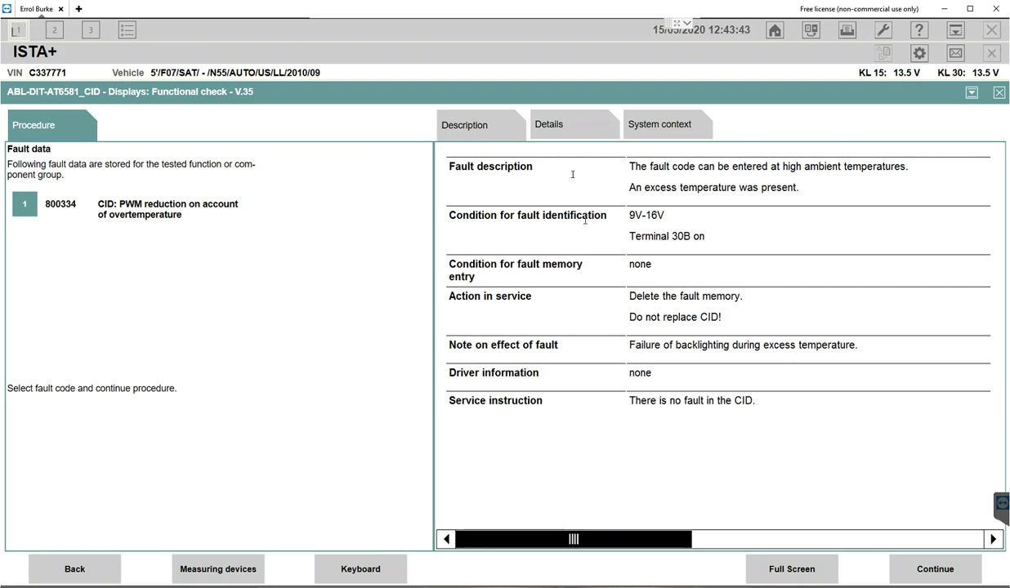
# - Review fault 800334's details, description and system context, then end the test module
pyautogui.click(562, 141)
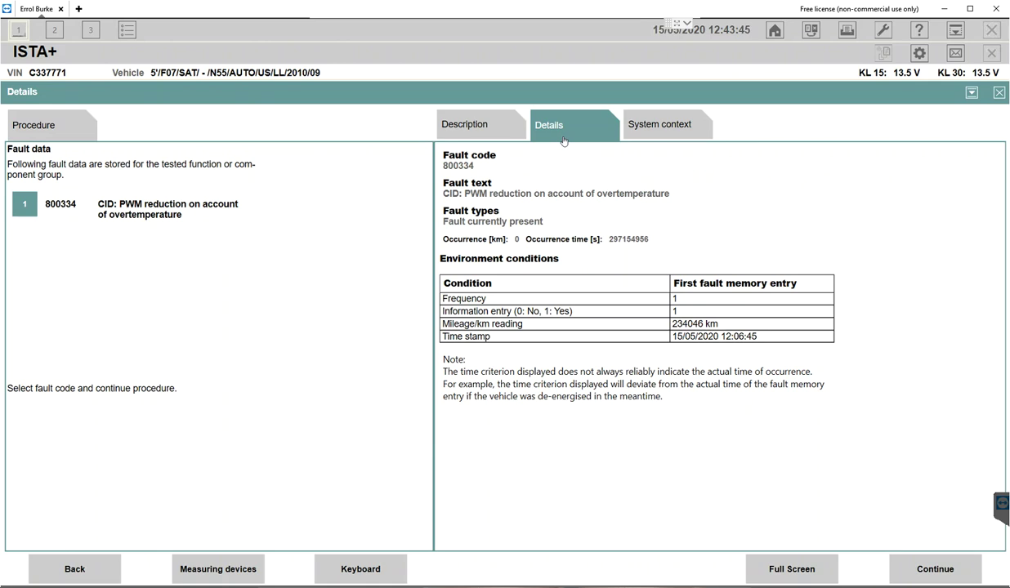
pyautogui.click(460, 127)
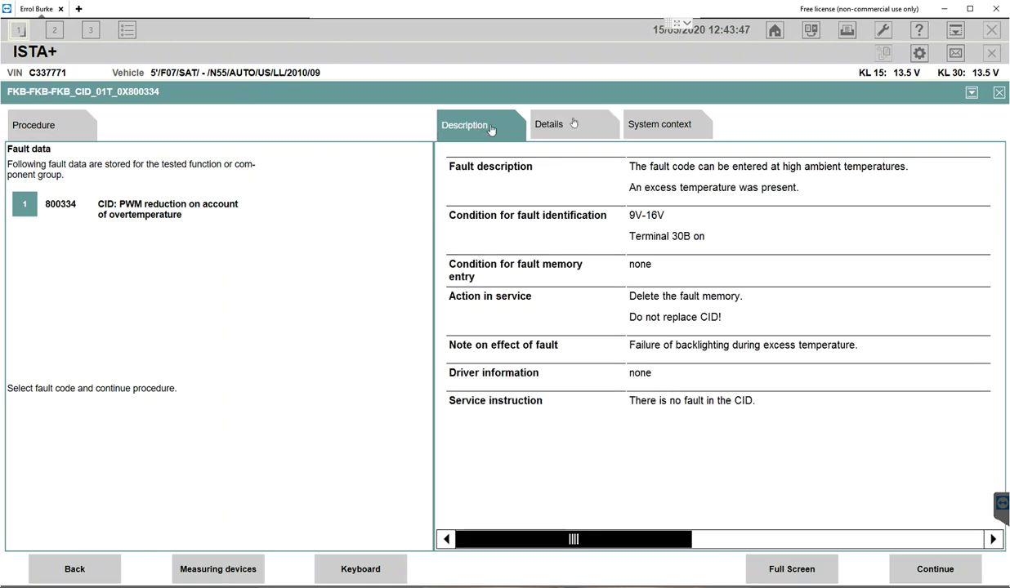
pyautogui.click(654, 124)
pyautogui.click(556, 124)
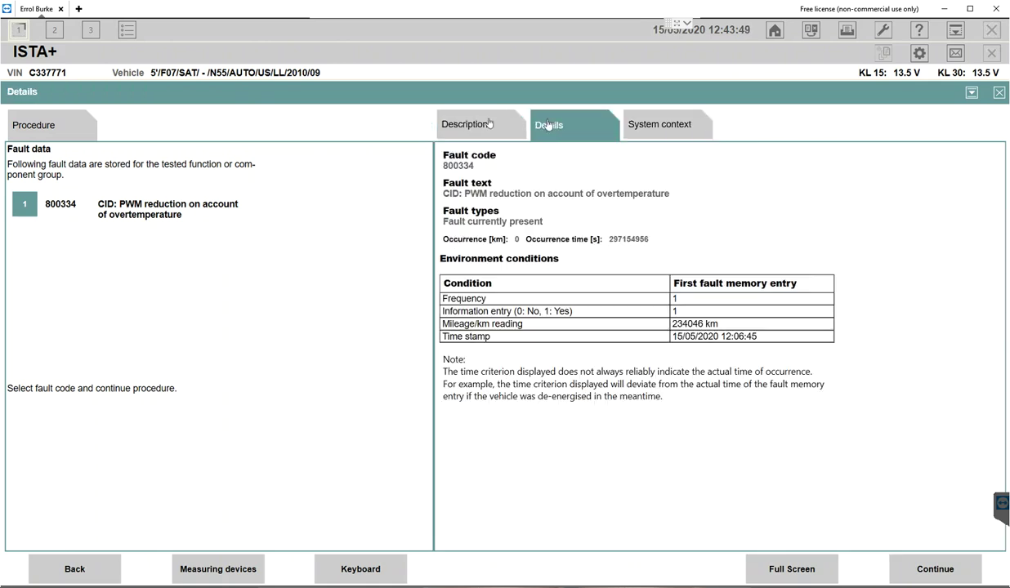
pyautogui.click(486, 124)
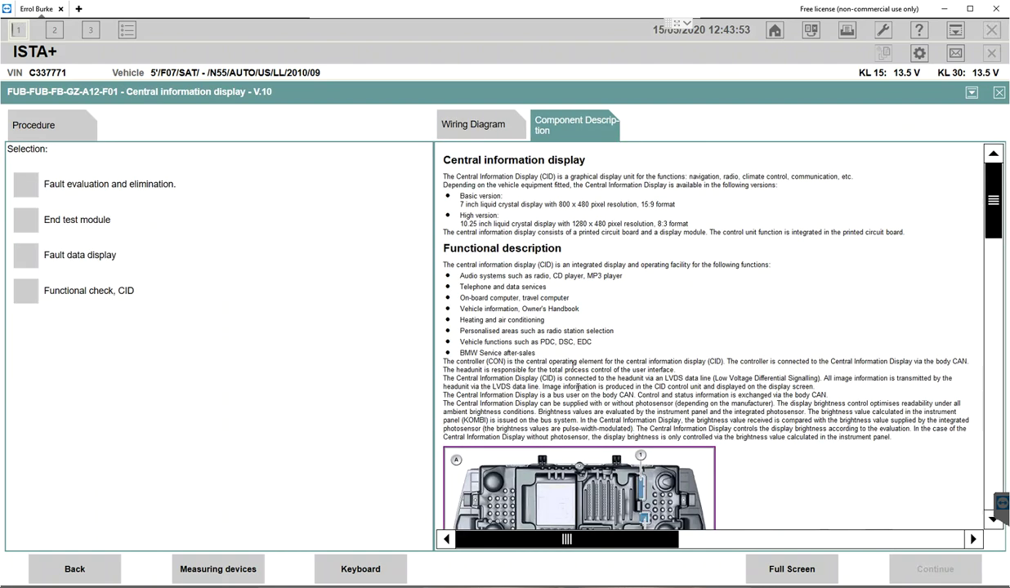
pyautogui.click(63, 220)
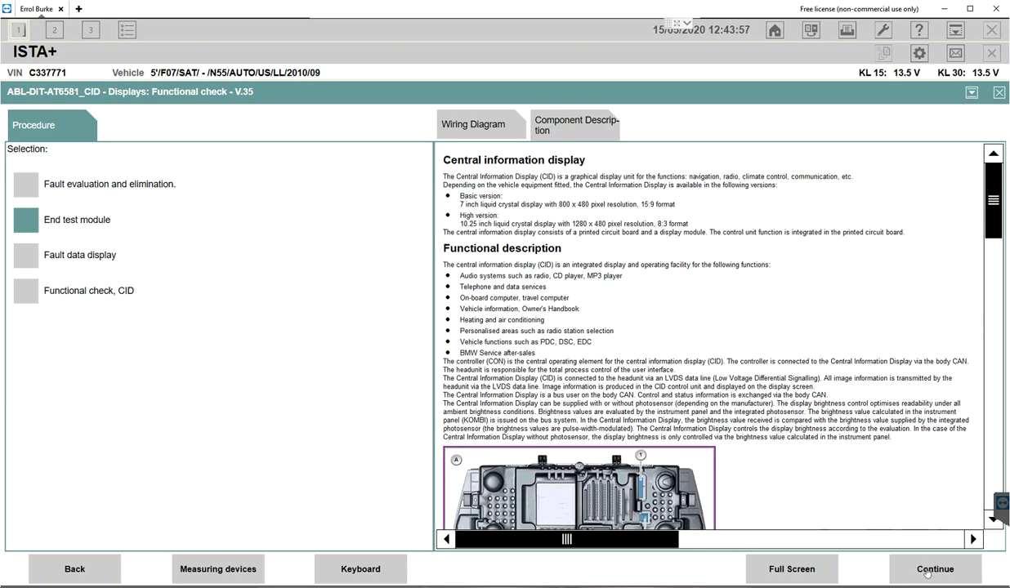
pyautogui.click(894, 553)
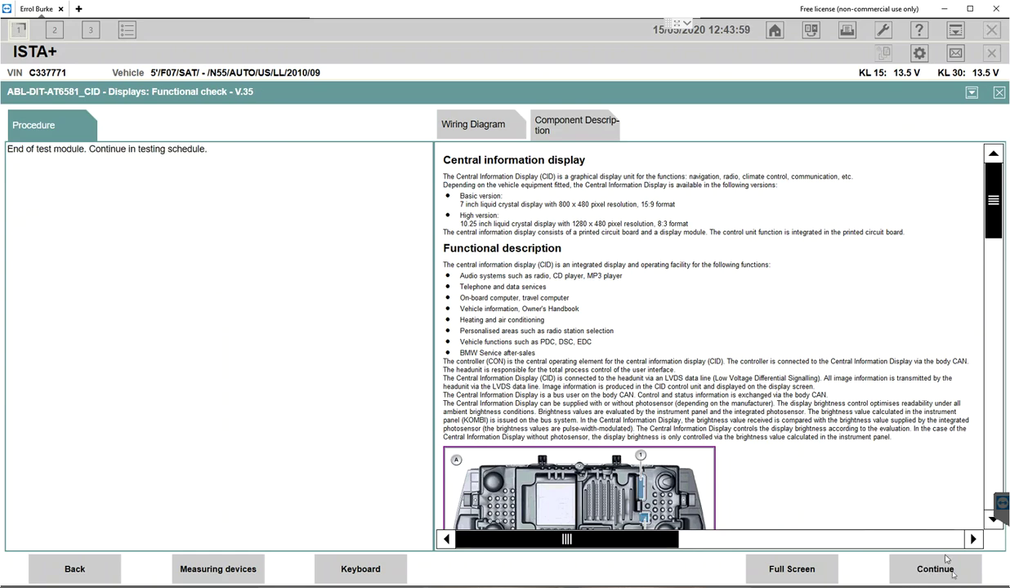
pyautogui.click(893, 556)
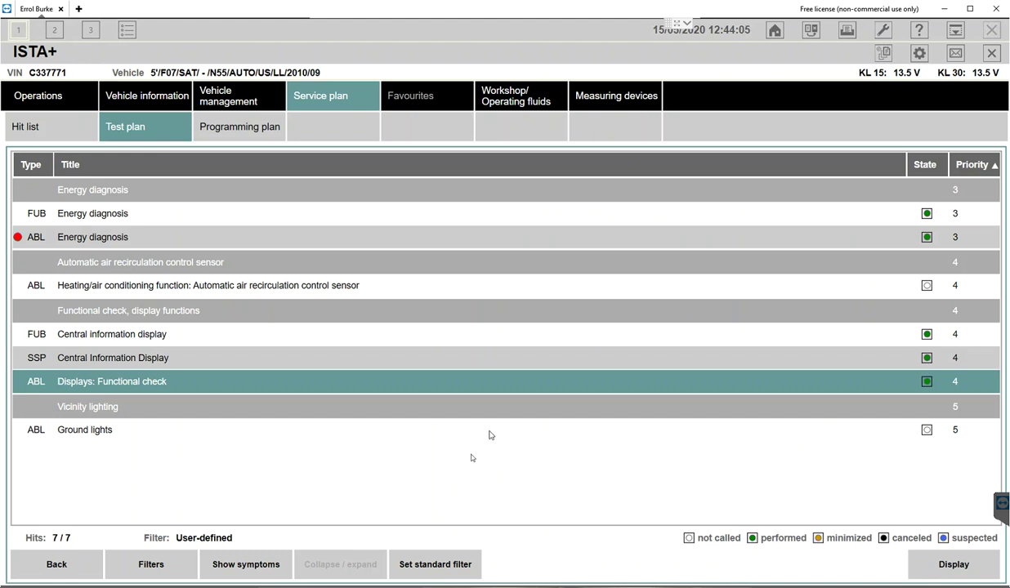
# - Open the ABL Ground lights procedure from the test plan
pyautogui.click(110, 423)
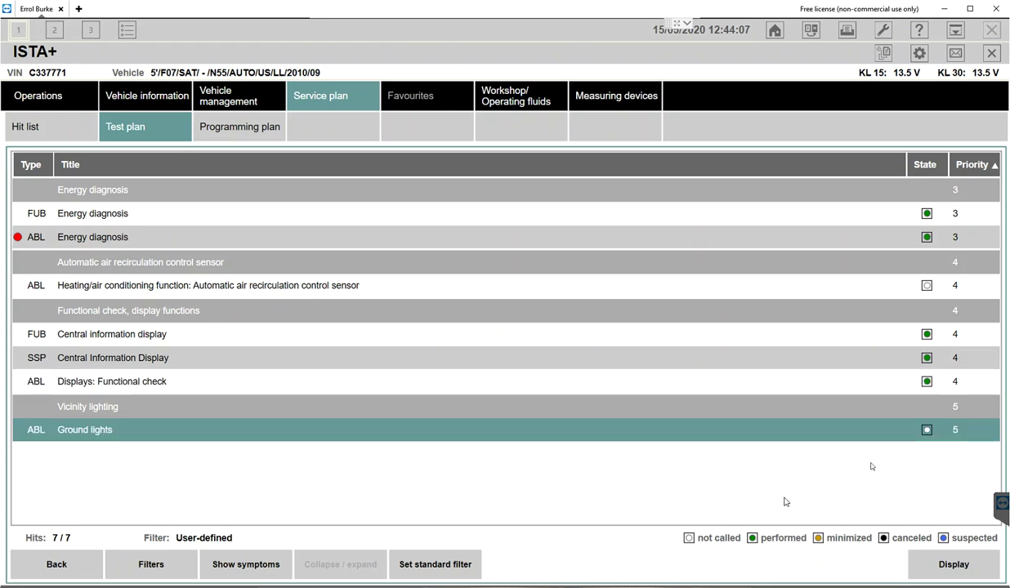
pyautogui.click(949, 564)
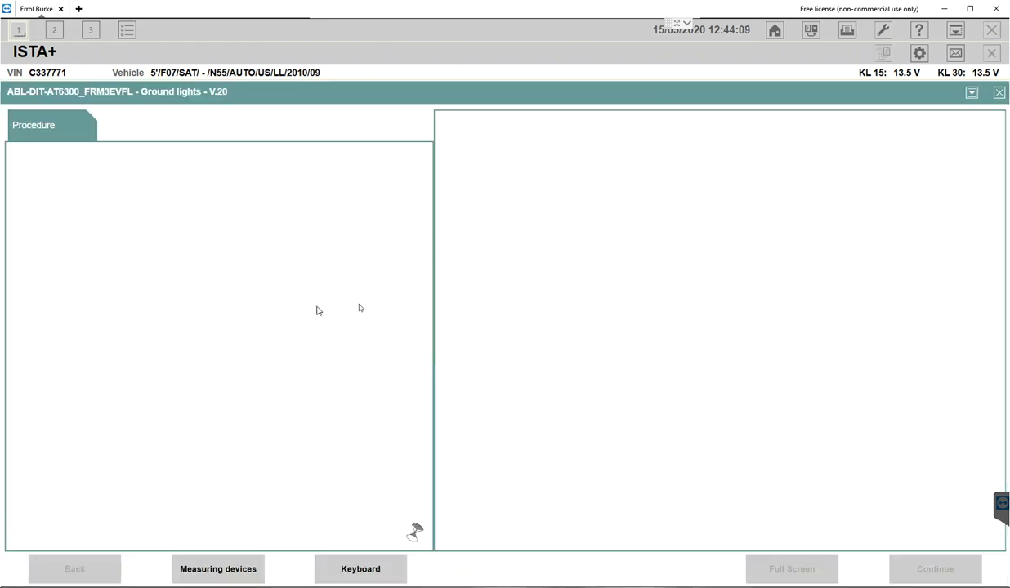
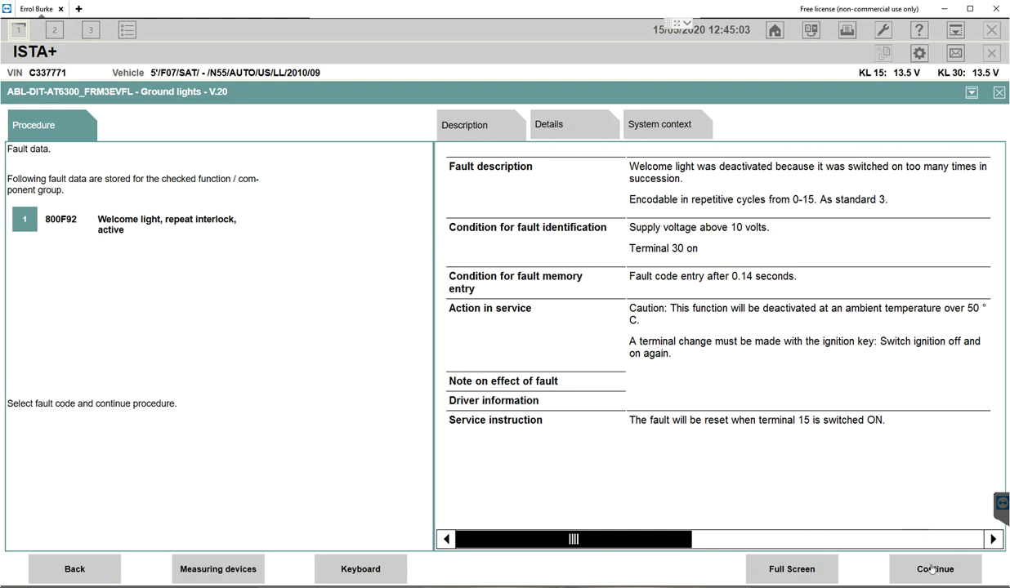
# - Continue to the footwell module check for fault 800F92 and end the Ground lights test module
pyautogui.click(931, 569)
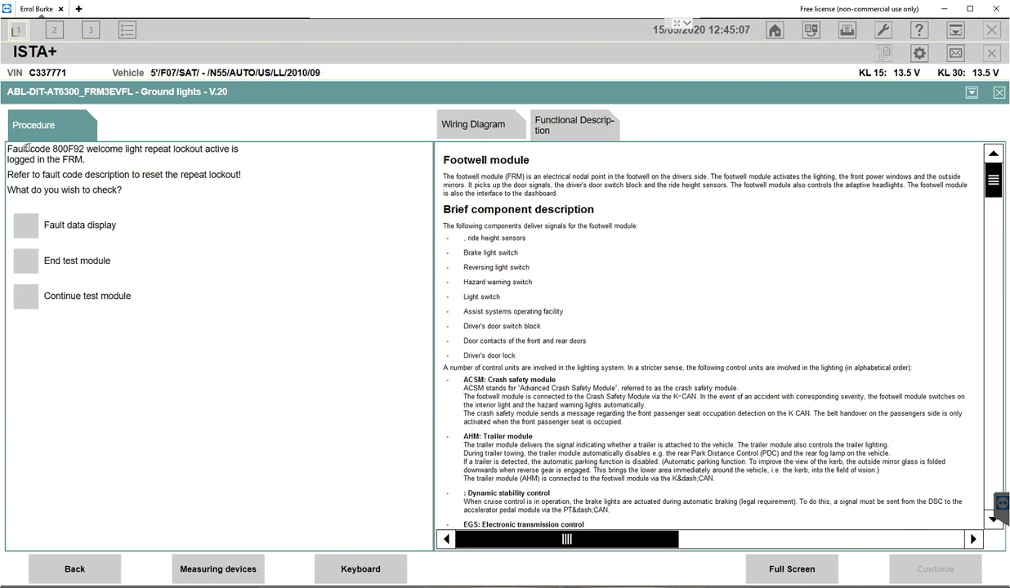
pyautogui.moveTo(30, 150); pyautogui.dragTo(121, 159)
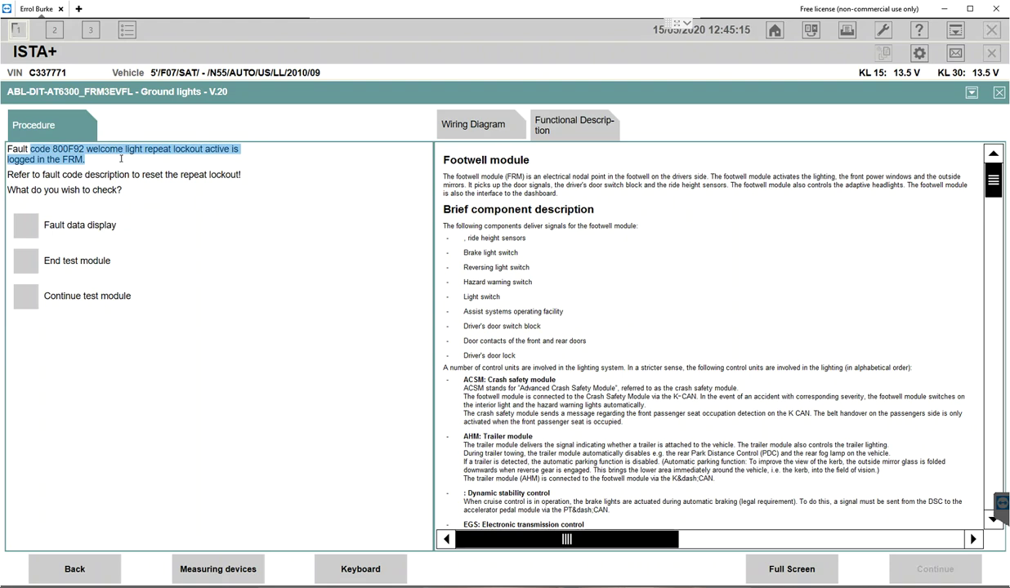
pyautogui.click(198, 222)
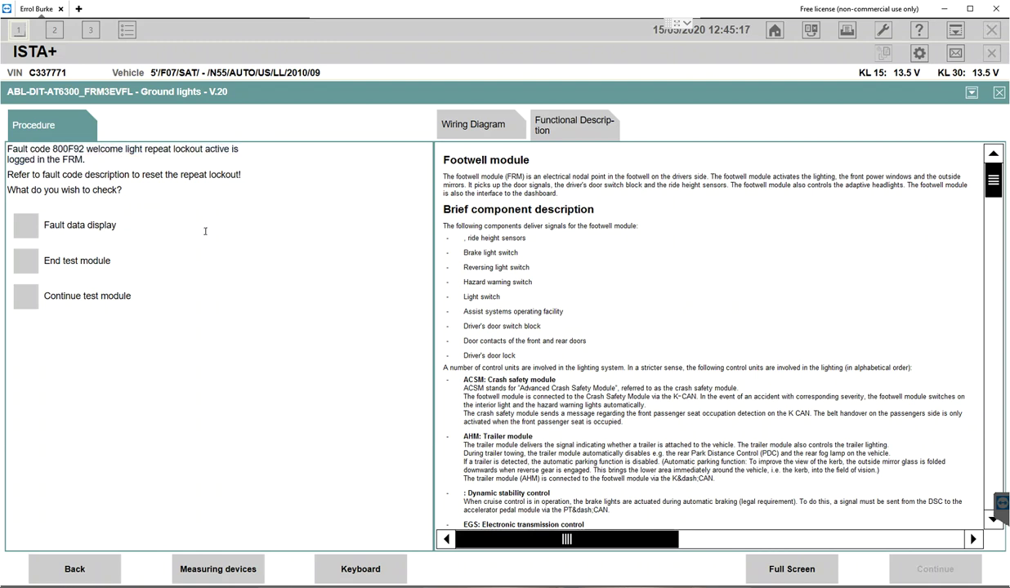
pyautogui.click(34, 260)
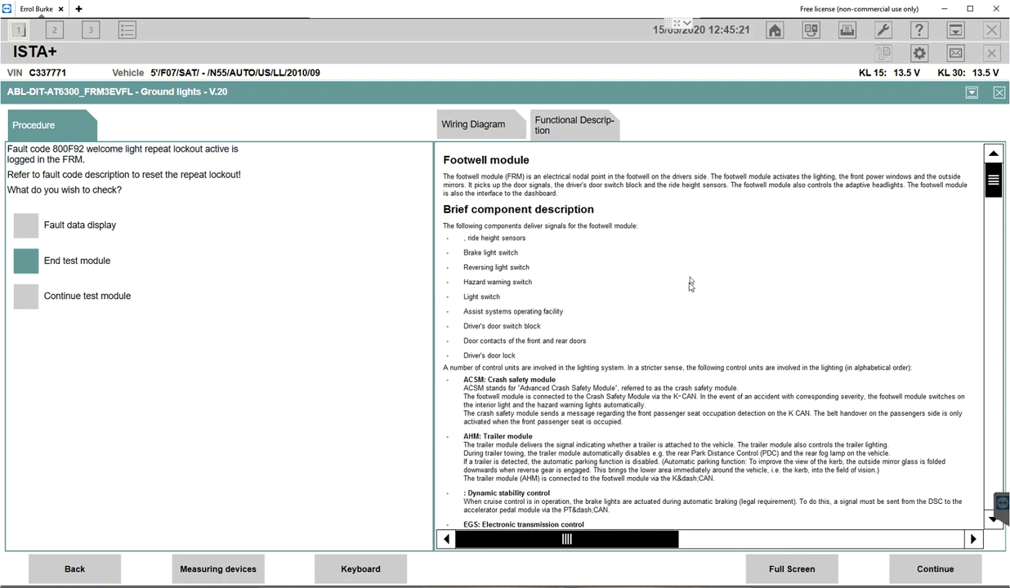
pyautogui.tripleClick(490, 160)
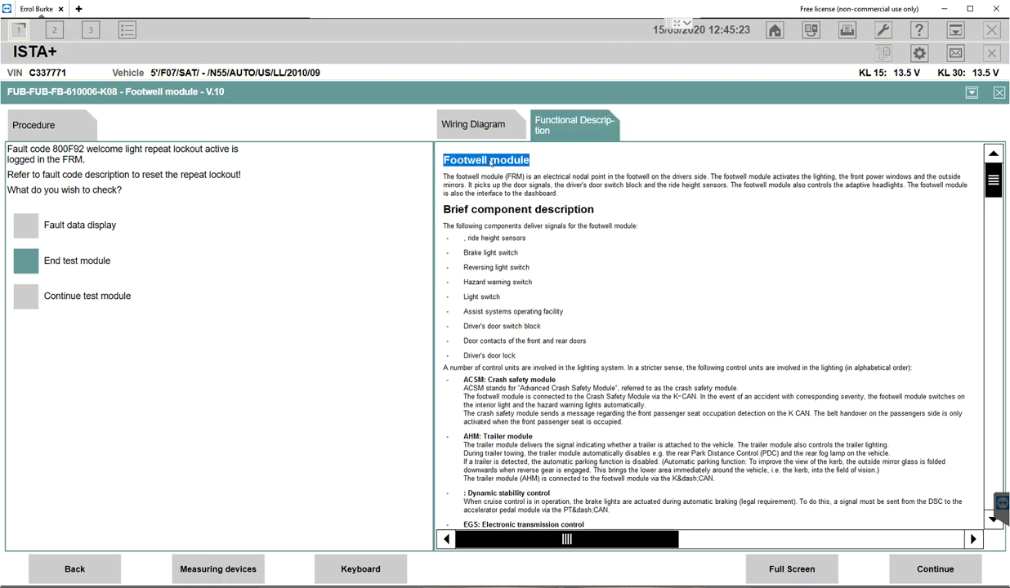
# - Print the footwell functional description to a PDF named 'Footwell module' in the vehicle folder
pyautogui.rightClick(475, 159)
pyautogui.click(527, 183)
pyautogui.click(653, 230)
pyautogui.click(847, 31)
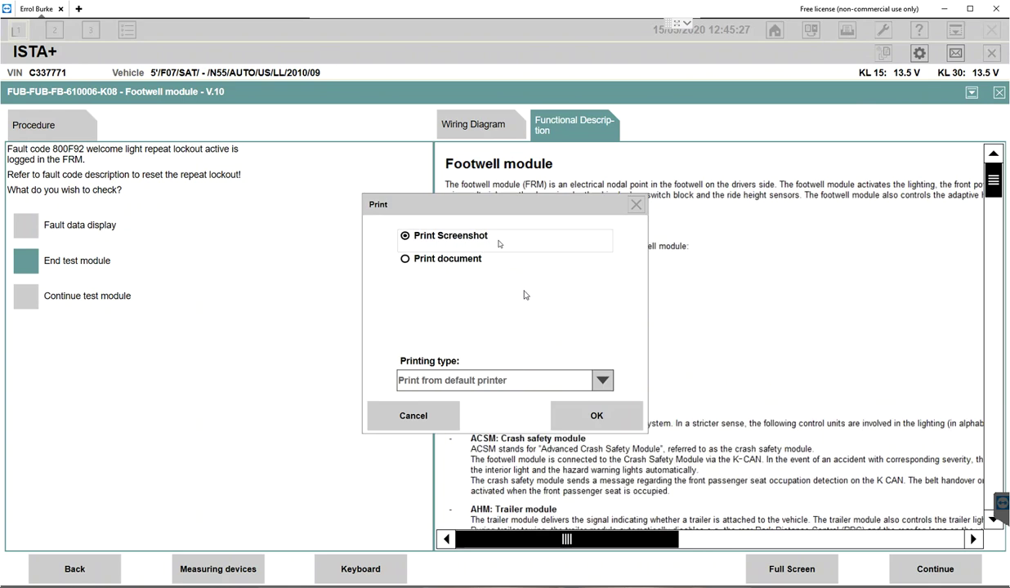
pyautogui.click(446, 258)
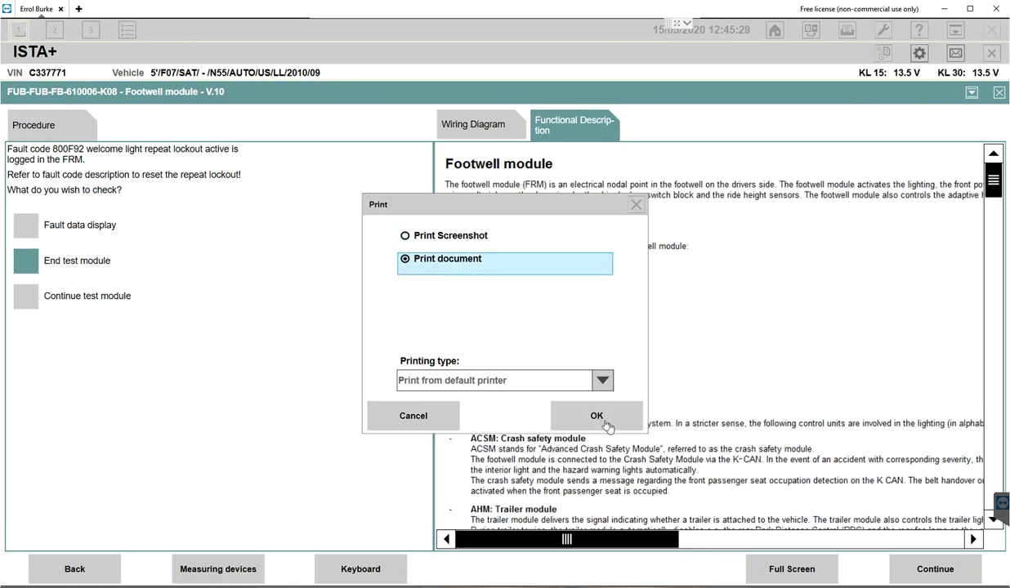
pyautogui.click(584, 412)
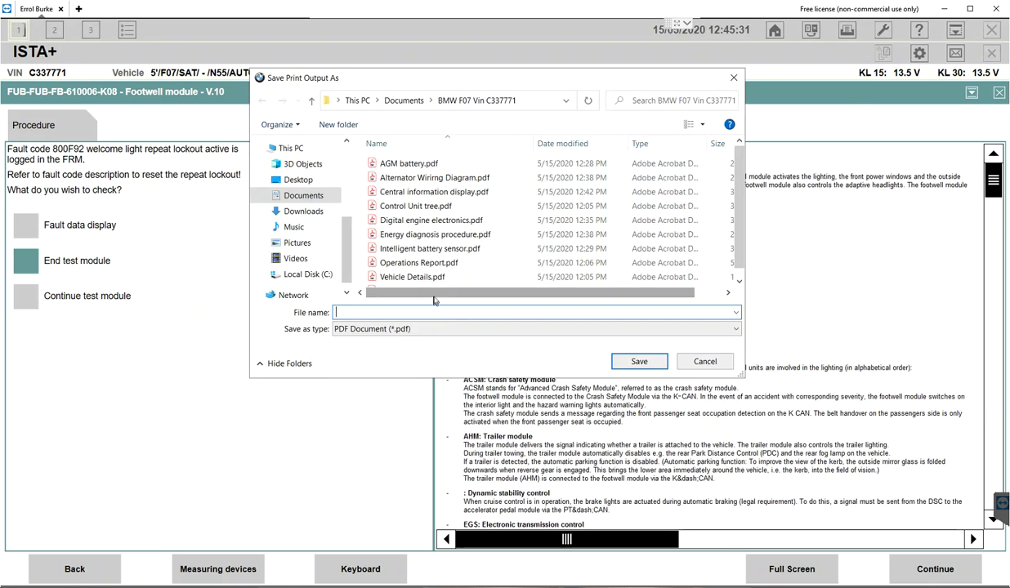
pyautogui.rightClick(419, 312)
pyautogui.click(449, 359)
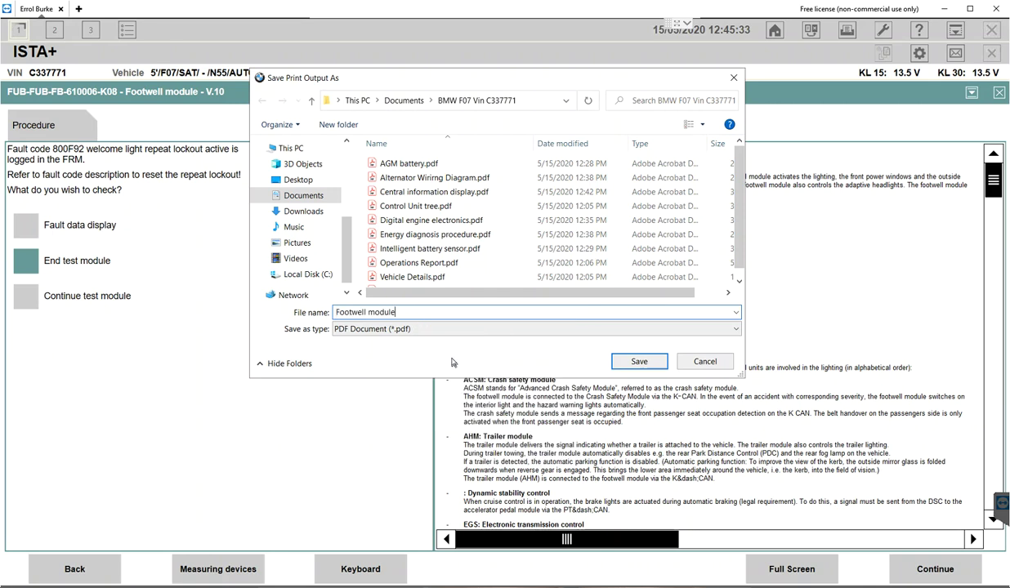
pyautogui.click(622, 362)
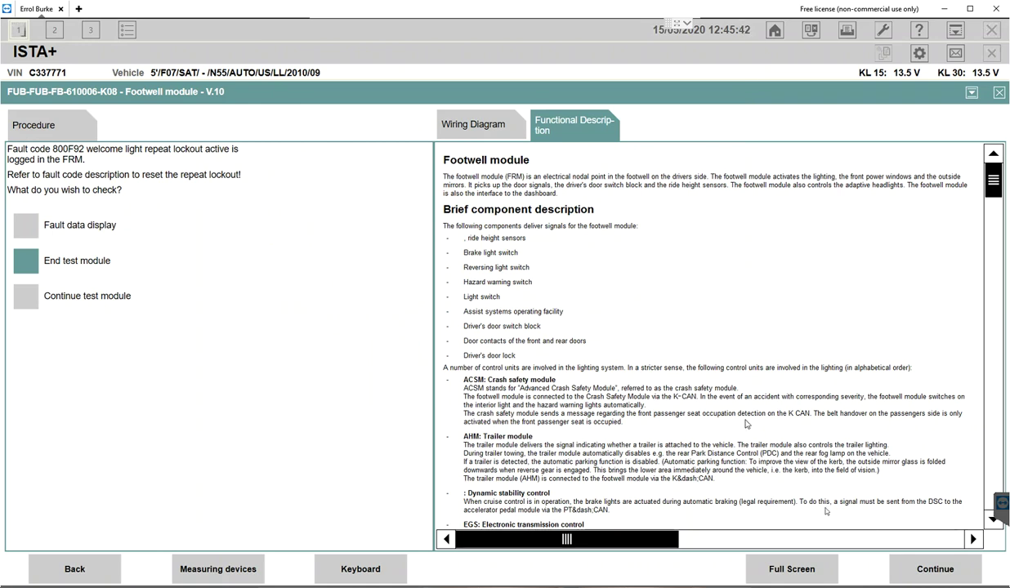
# - End the footwell test module and go to the Vehicle management software update overview
pyautogui.click(894, 554)
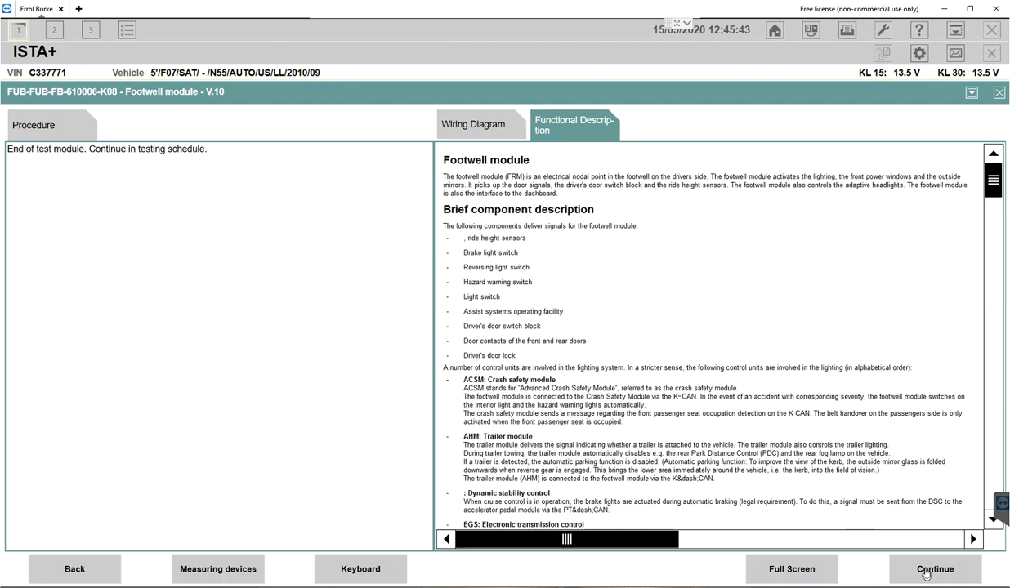
pyautogui.click(893, 556)
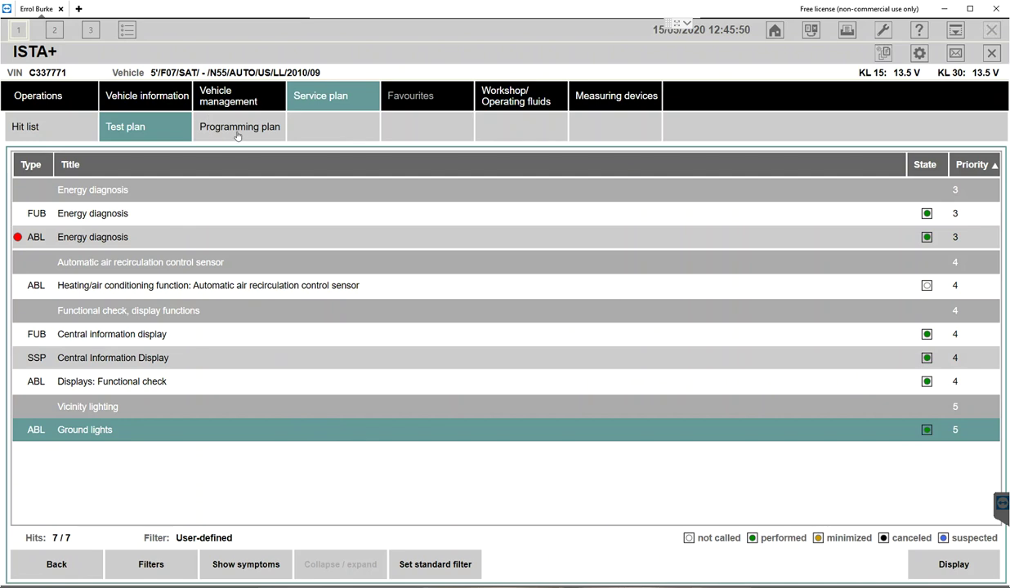
pyautogui.click(216, 101)
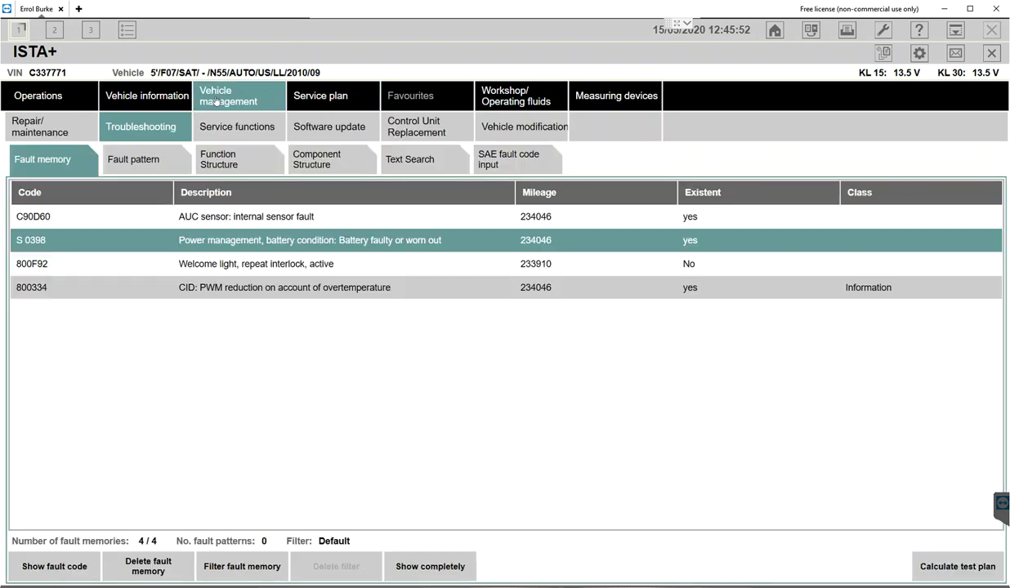
pyautogui.click(331, 126)
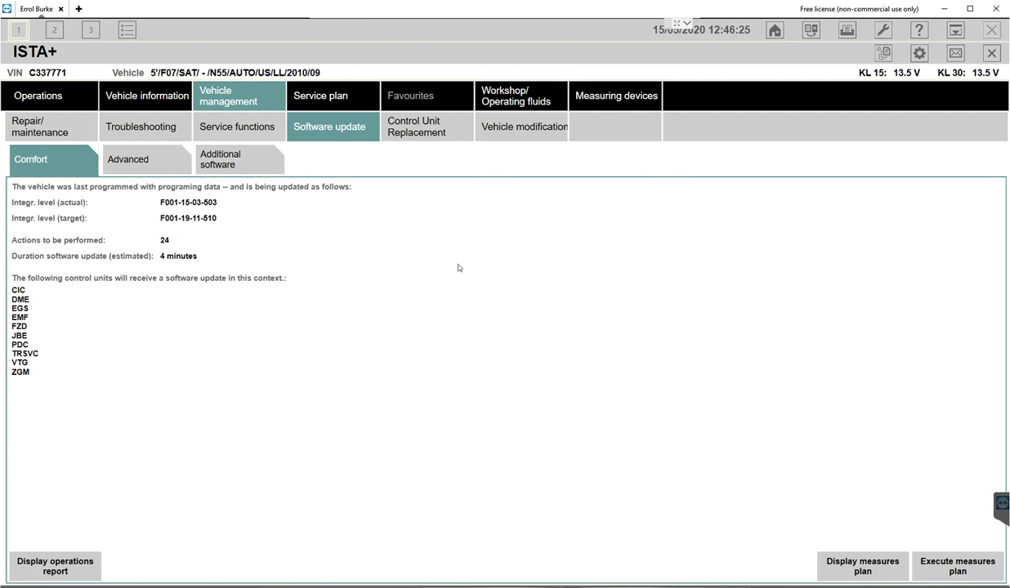
# - Break the ICOM interface connection in the Connection manager and confirm with Yes
pyautogui.click(808, 31)
pyautogui.click(576, 168)
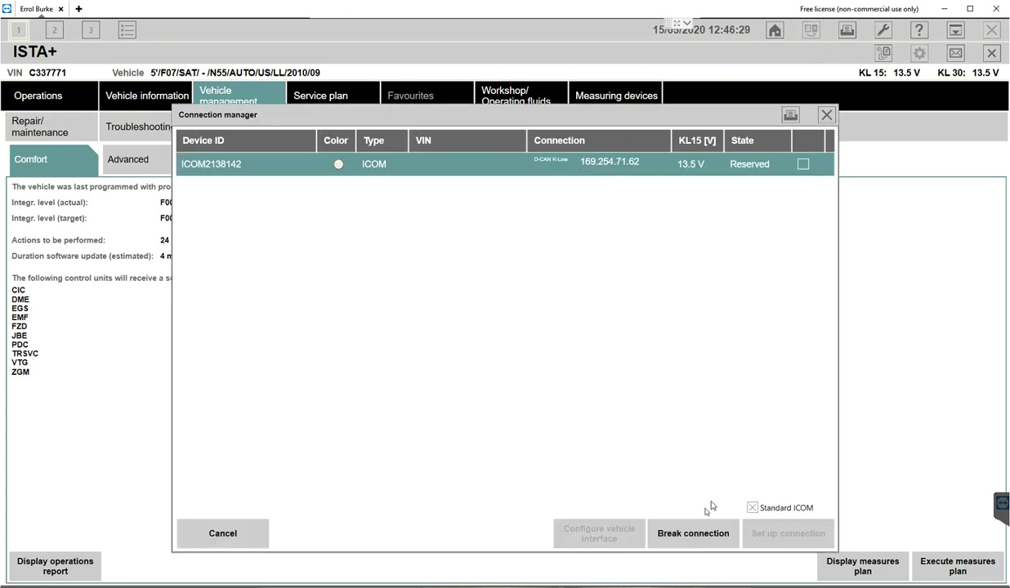
pyautogui.click(674, 532)
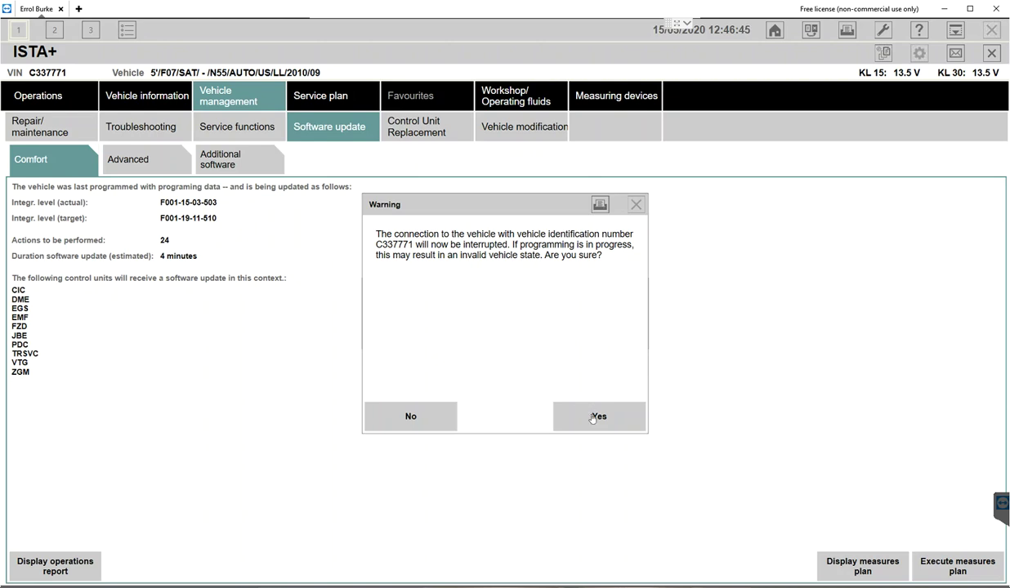
pyautogui.click(593, 417)
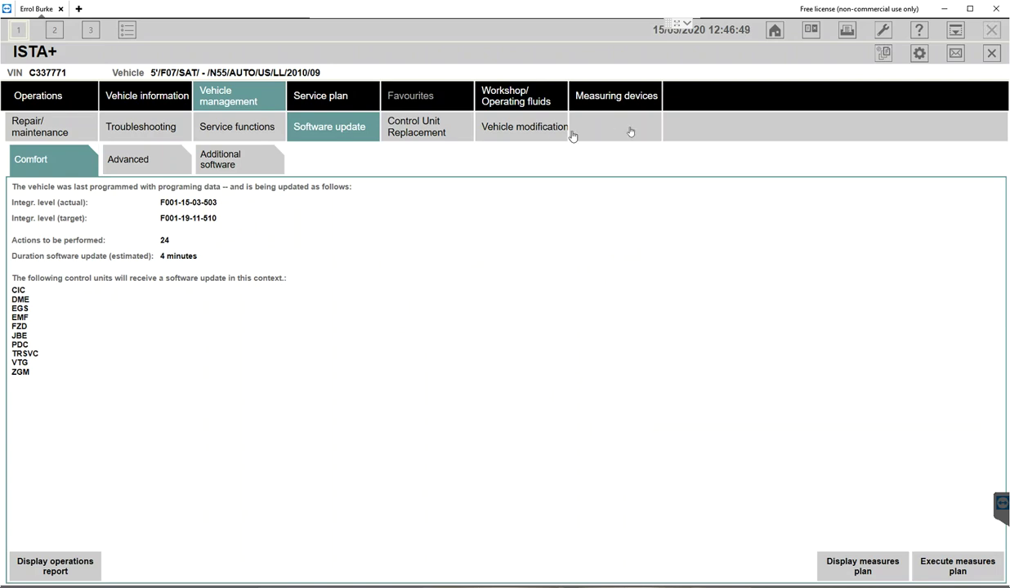
pyautogui.doubleClick(586, 33)
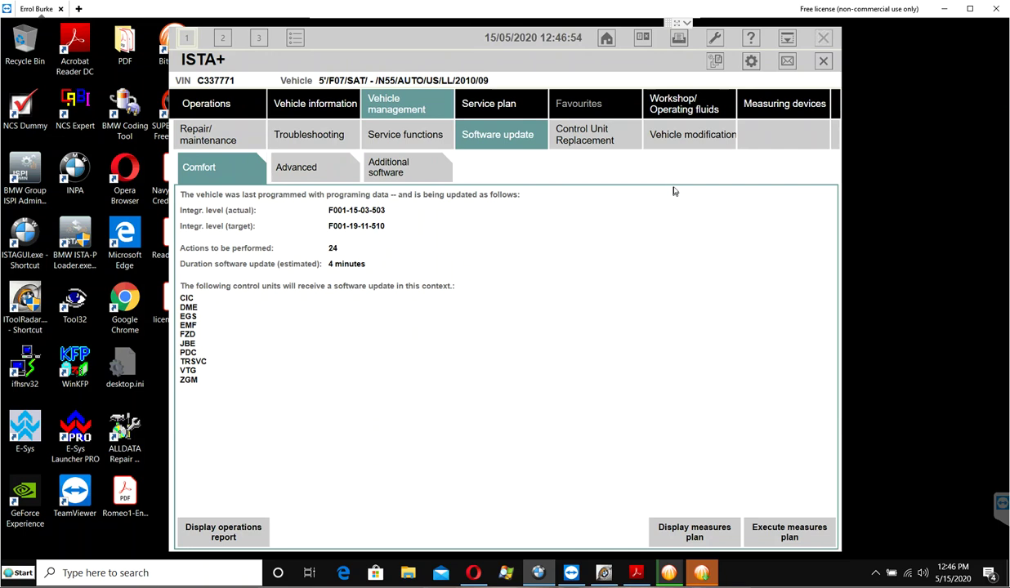
# - Cancel the BitComet install prompt and minimize ITool Radar to reveal the EDIABAS Bin folder
pyautogui.click(604, 563)
pyautogui.click(604, 563)
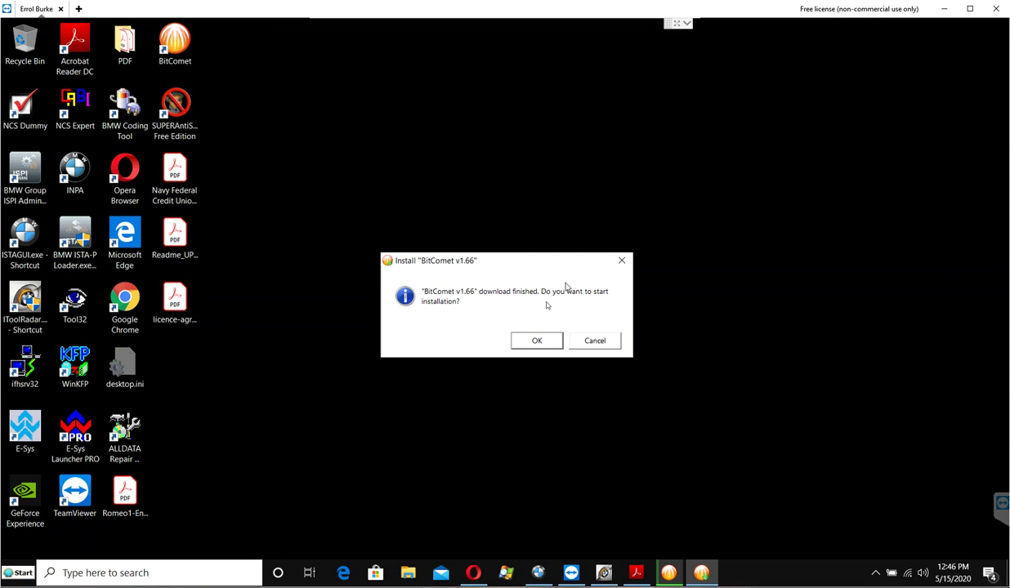
pyautogui.click(596, 341)
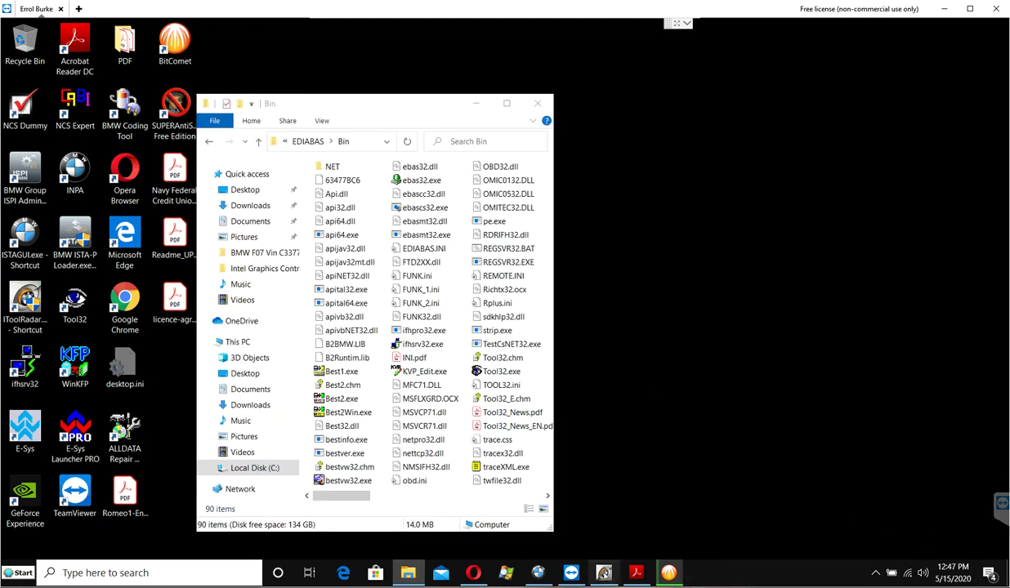
pyautogui.click(604, 572)
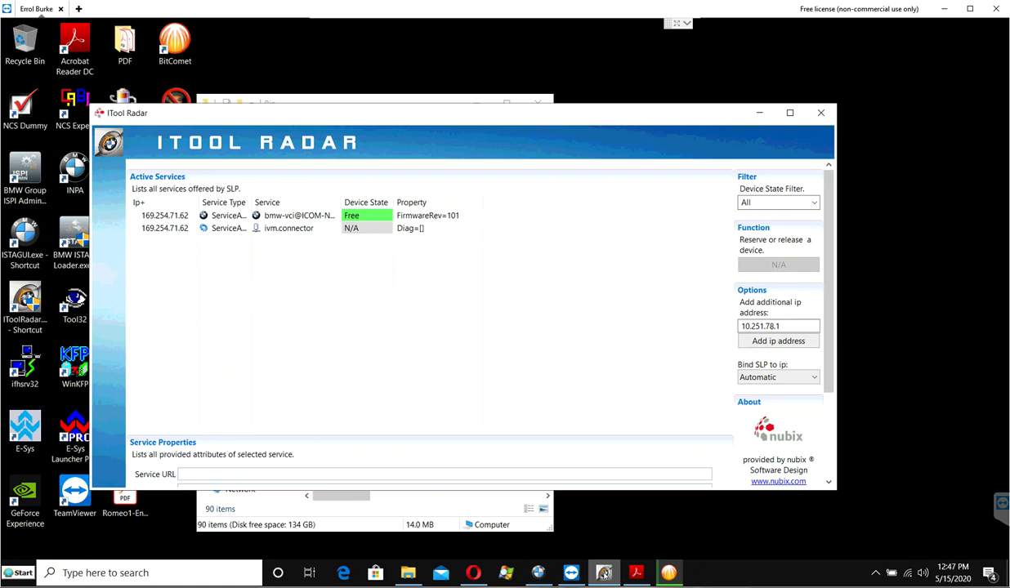
pyautogui.click(604, 572)
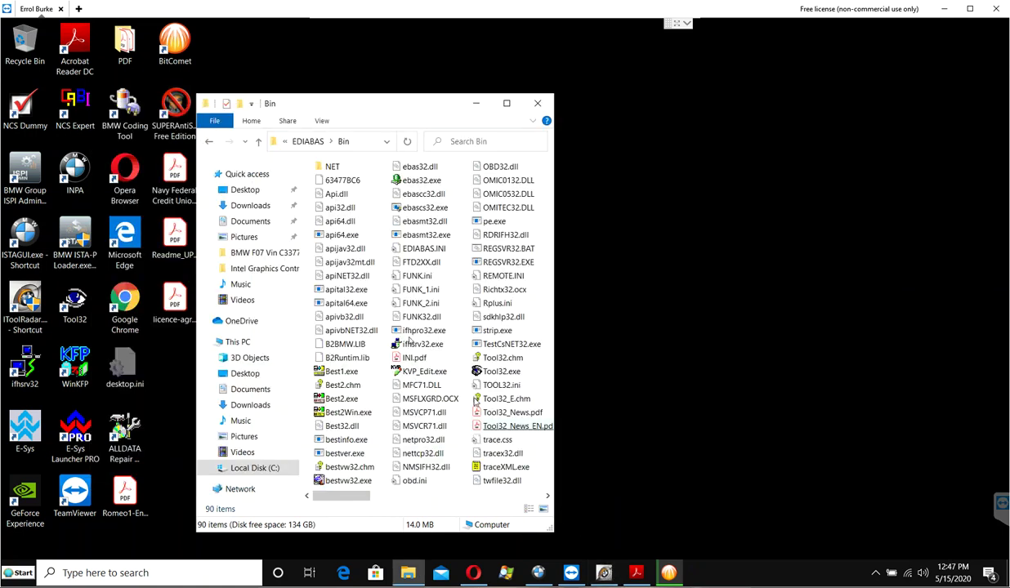
# - In EDIABAS.INI, comment out the STD:OBD interface line and enable the REMOTE interface line
pyautogui.doubleClick(415, 248)
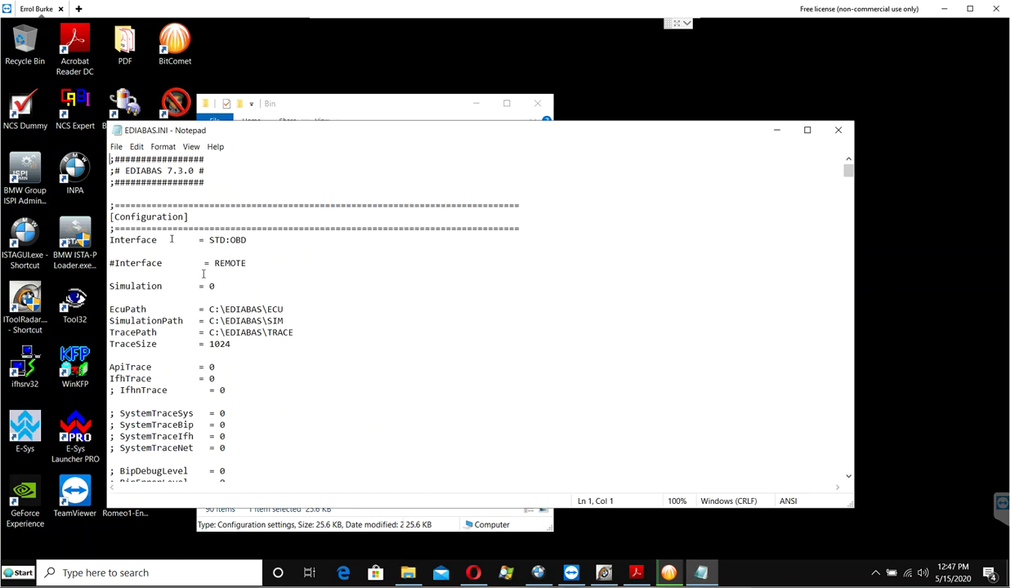
pyautogui.click(111, 237)
pyautogui.write('#')
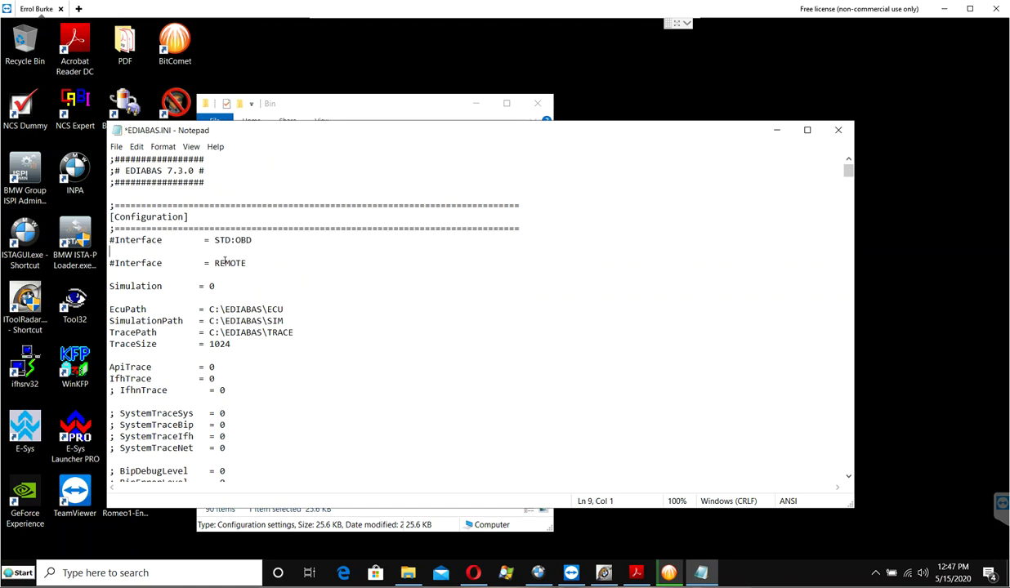
pyautogui.press('Down')
pyautogui.press('Delete')
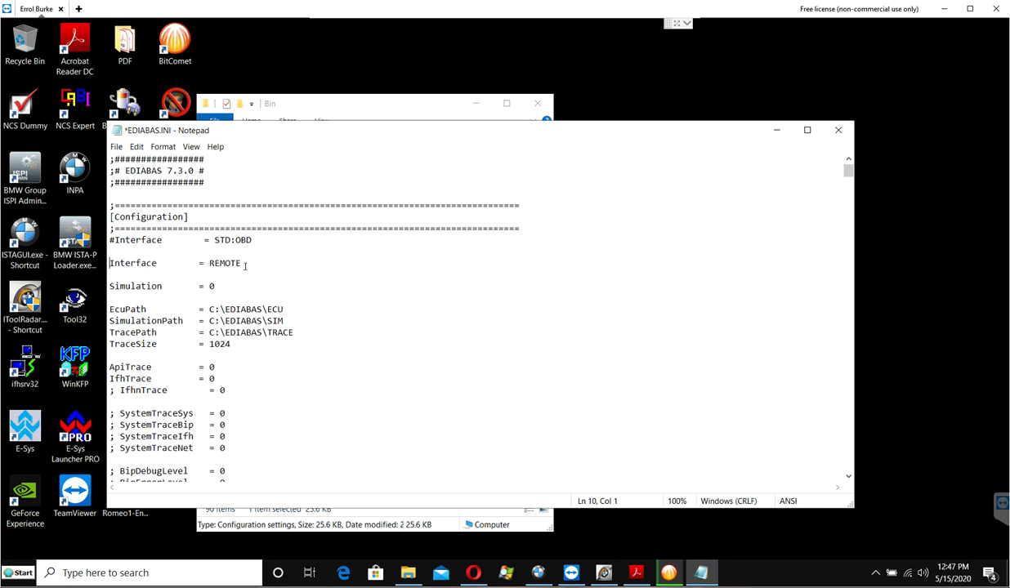
pyautogui.scroll(-12, 212, 290)
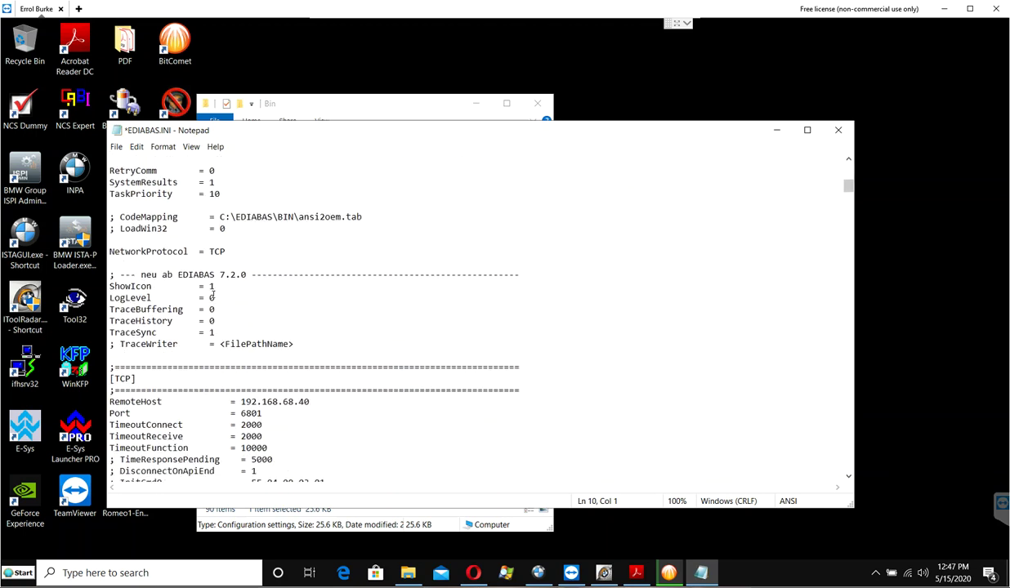
# - Change the RemoteHost address to 169.254.71.62
pyautogui.moveTo(242, 367); pyautogui.dragTo(315, 368)
pyautogui.write('1')
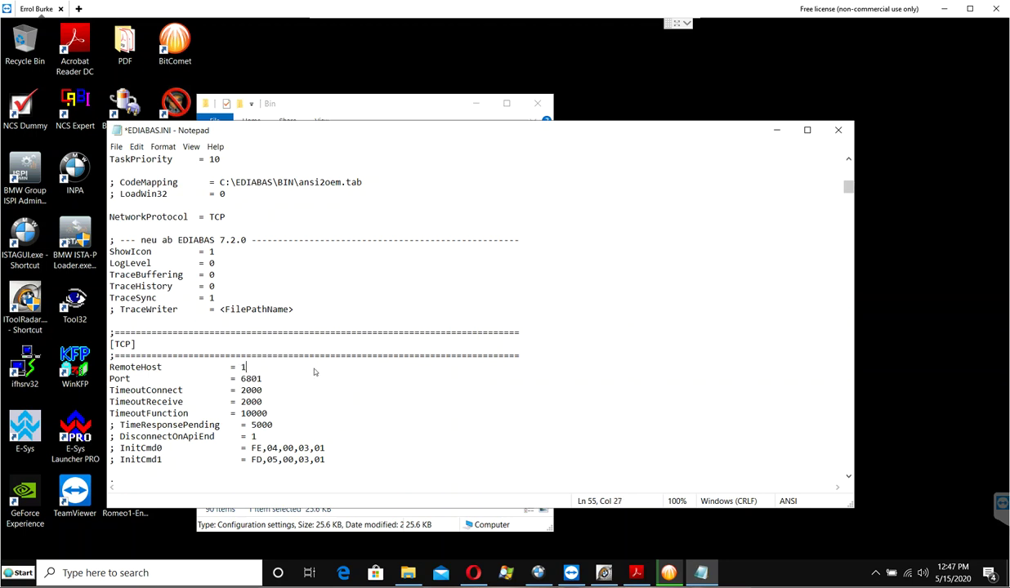
pyautogui.write('69.254.')
pyautogui.click(608, 573)
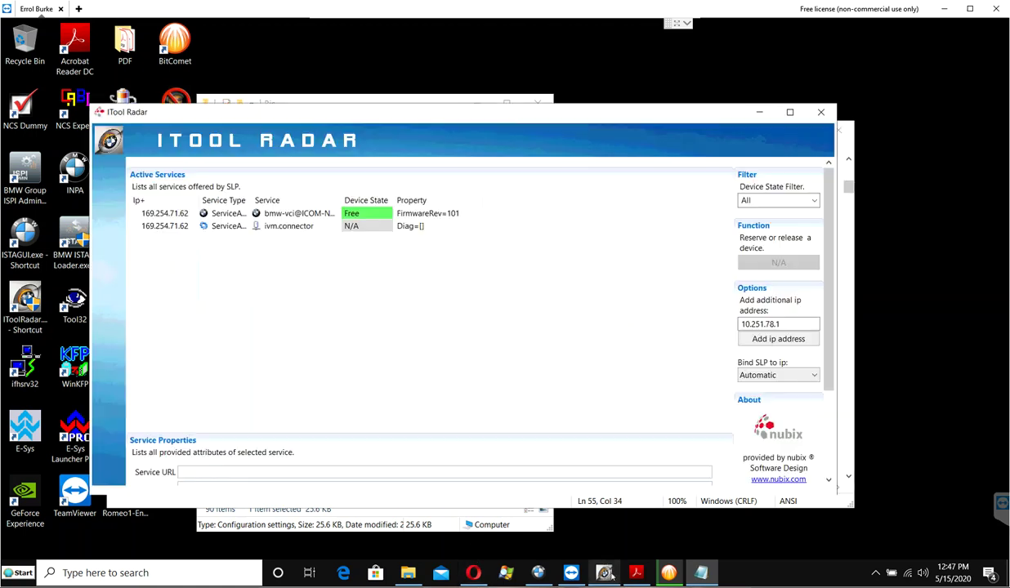
pyautogui.click(609, 573)
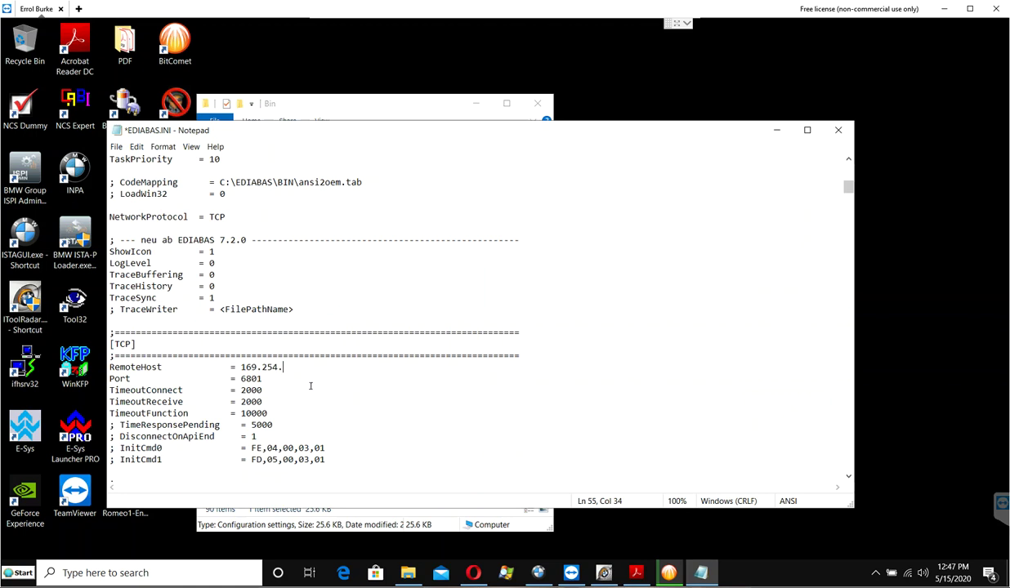
pyautogui.write('62')
# - Save EDIABAS.INI, close Notepad, and return to Local Disk (C:) in Explorer
pyautogui.click(116, 146)
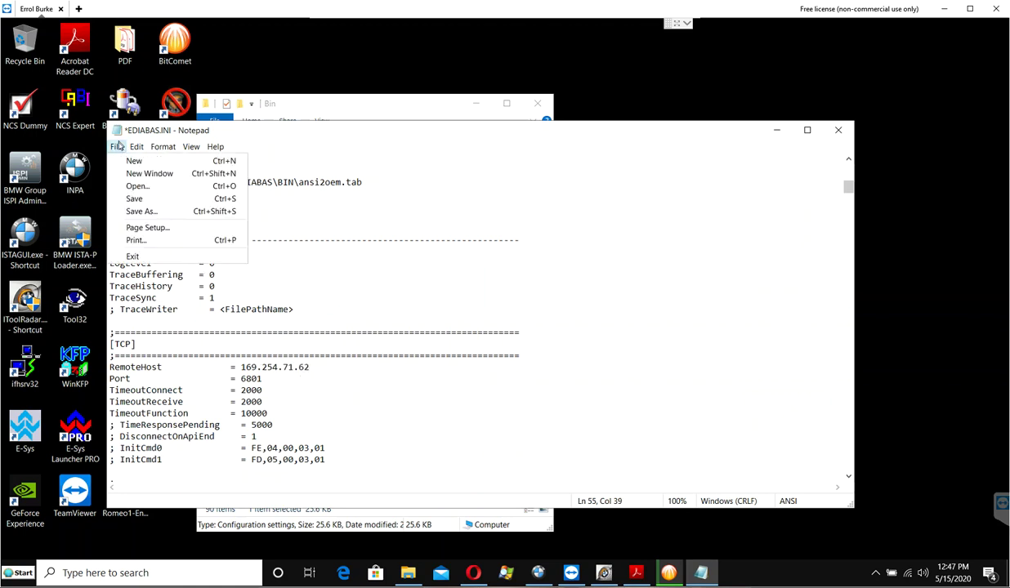
pyautogui.click(134, 199)
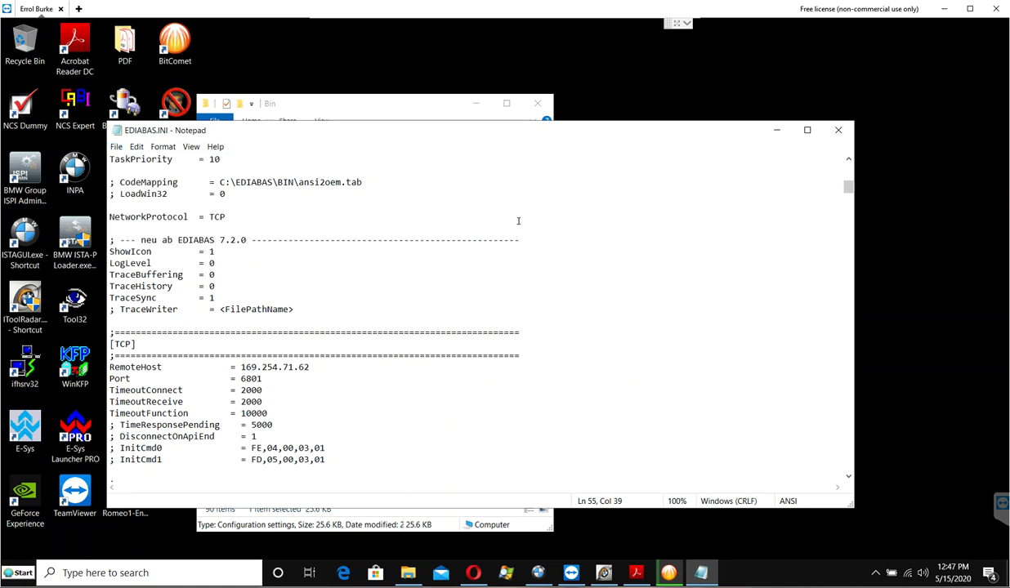
pyautogui.click(837, 130)
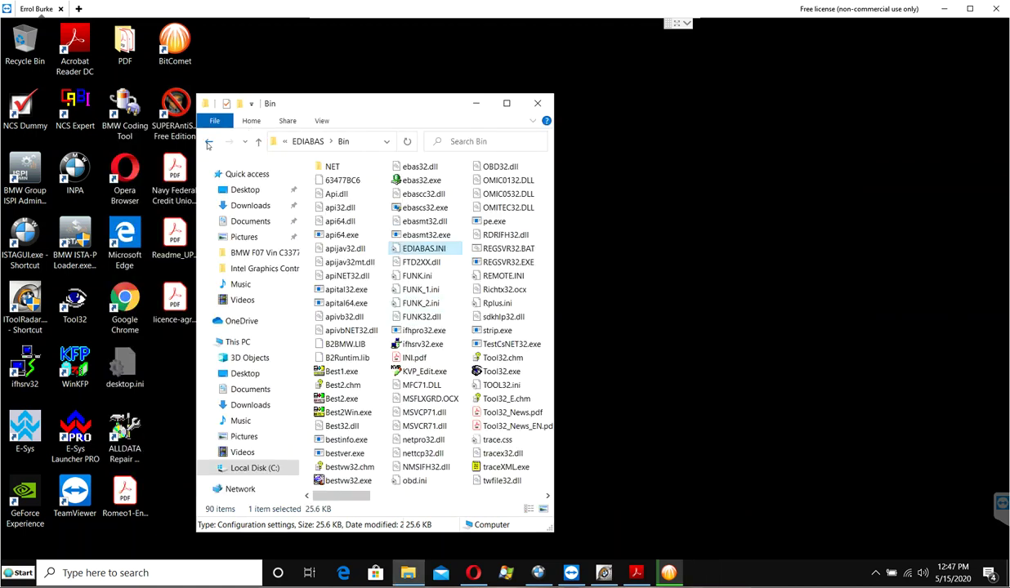
pyautogui.click(208, 143)
pyautogui.click(209, 143)
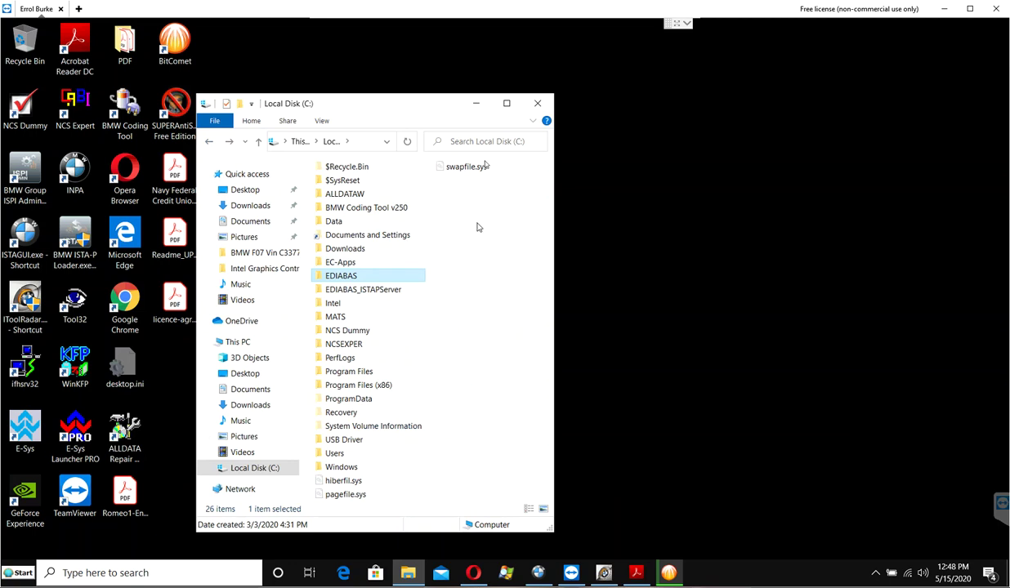
# - Check the FA, SVT and TAL folders in C:\Data, confirming SVT and TAL are empty, then minimize Explorer
pyautogui.click(476, 102)
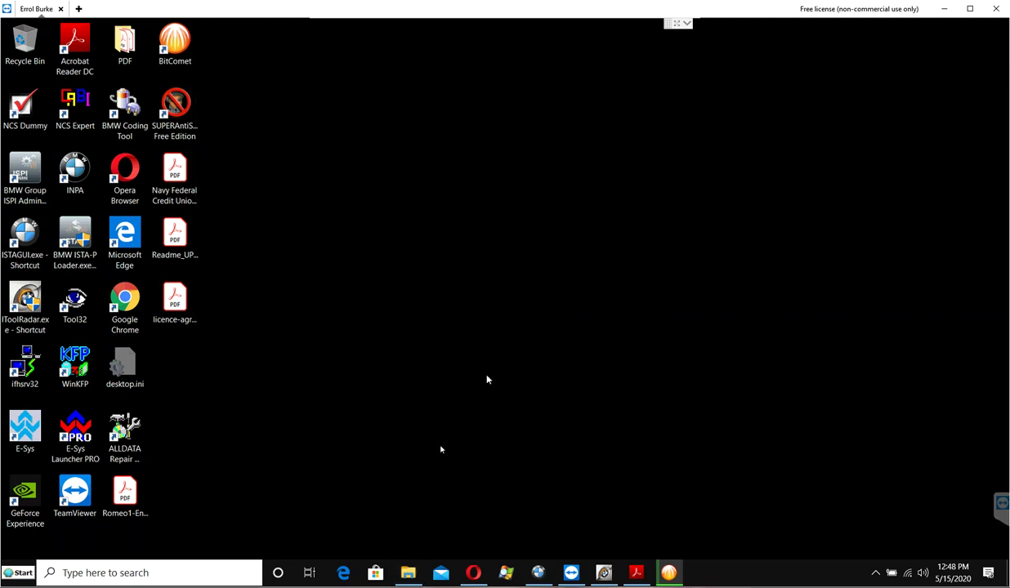
pyautogui.click(408, 572)
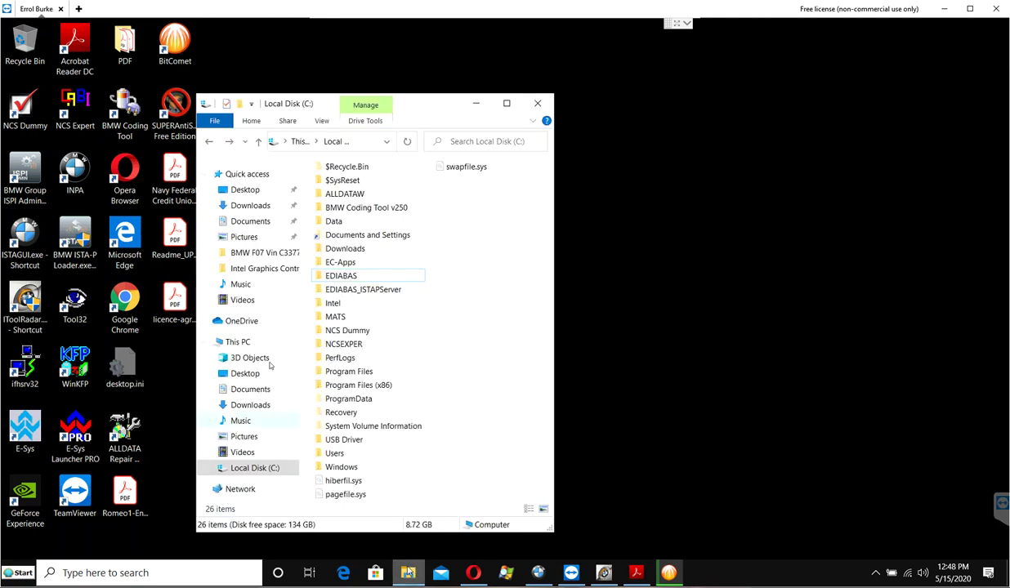
pyautogui.doubleClick(334, 224)
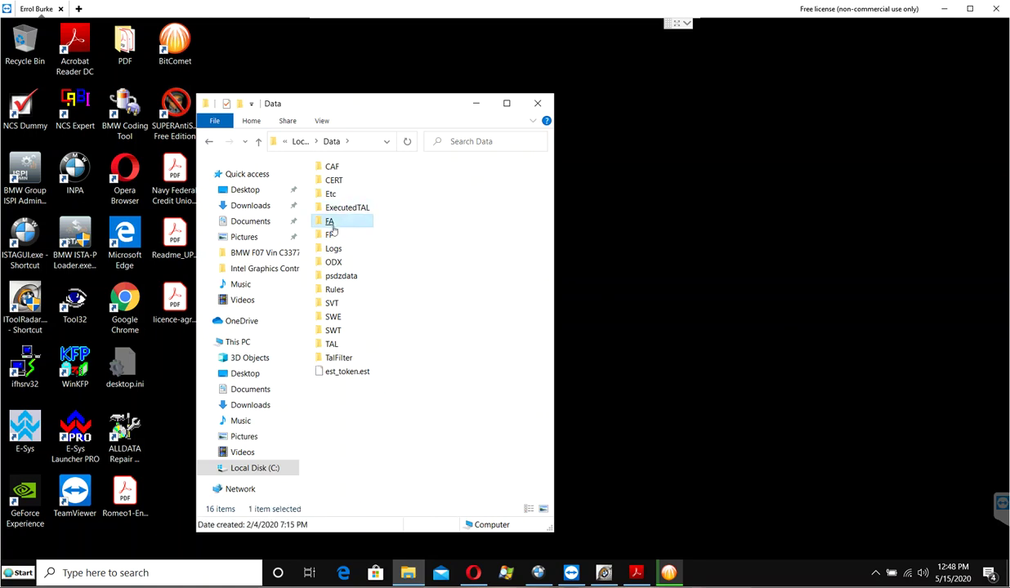
pyautogui.doubleClick(331, 221)
pyautogui.click(208, 142)
pyautogui.doubleClick(332, 304)
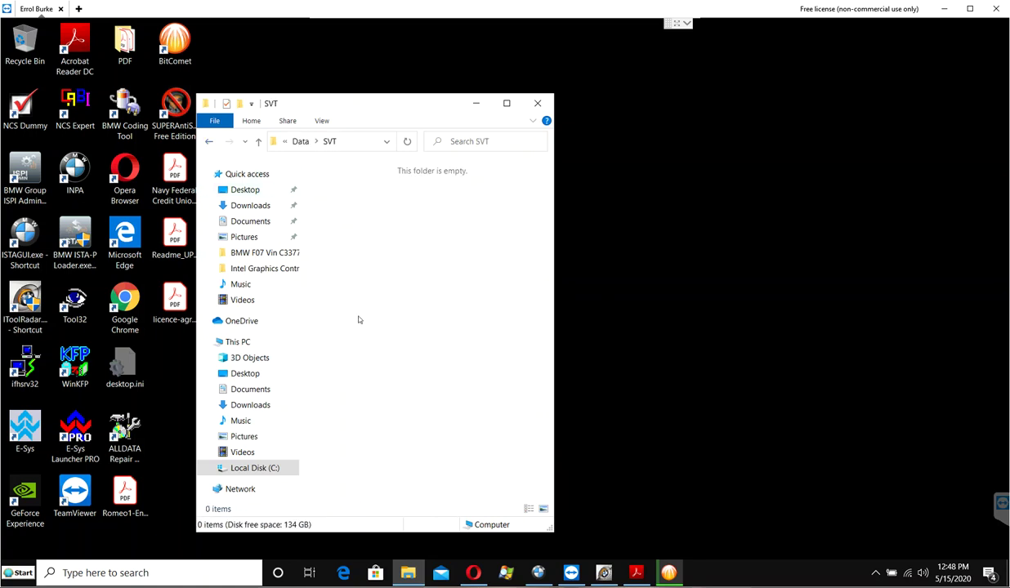
pyautogui.hotkey('alt', 'Left')
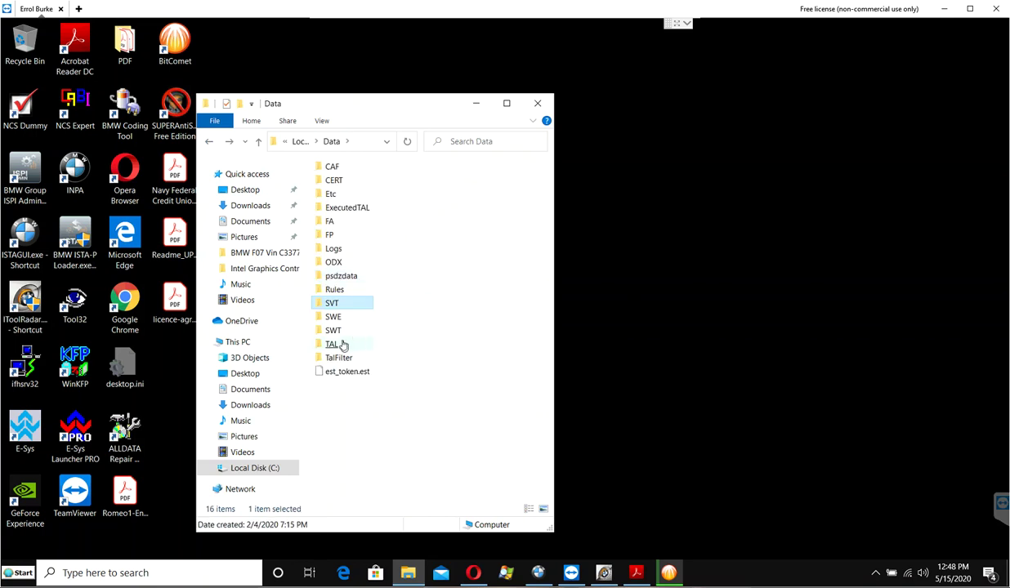
pyautogui.doubleClick(343, 347)
pyautogui.hotkey('alt', 'Left')
pyautogui.click(498, 164)
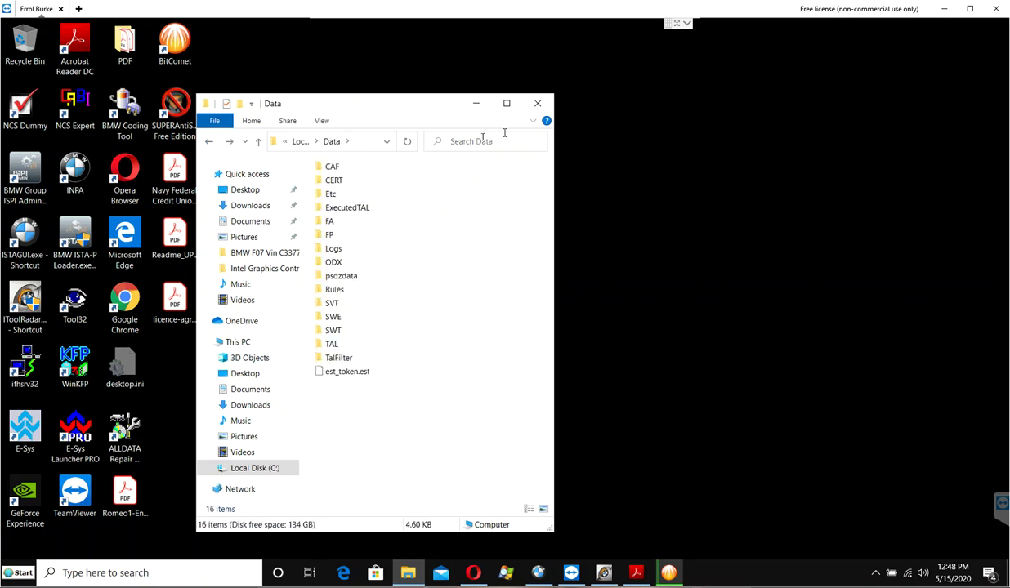
pyautogui.click(476, 103)
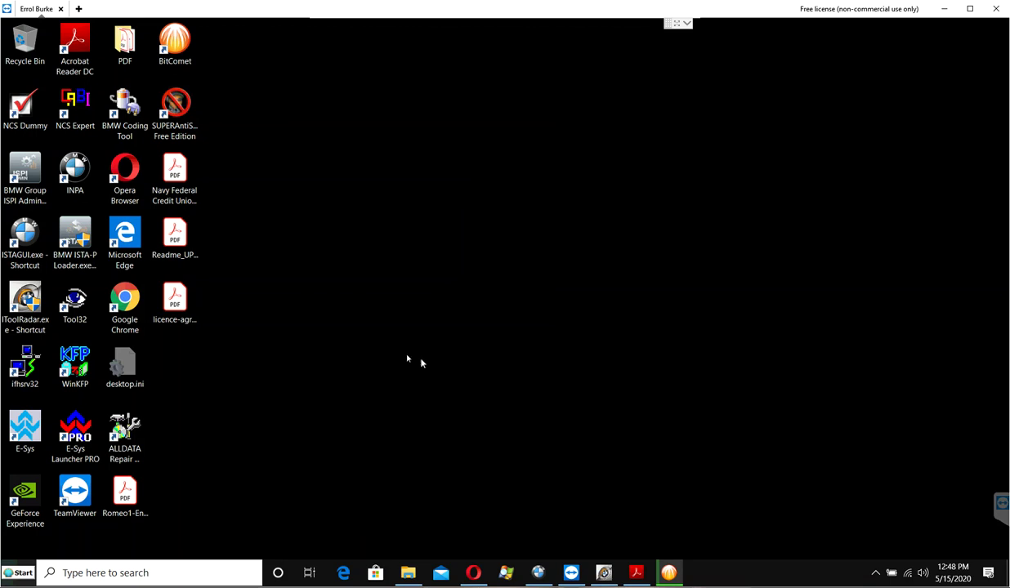
# - Start E-Sys Launcher PRO from the desktop and launch E-Sys with Launch Now
pyautogui.doubleClick(54, 454)
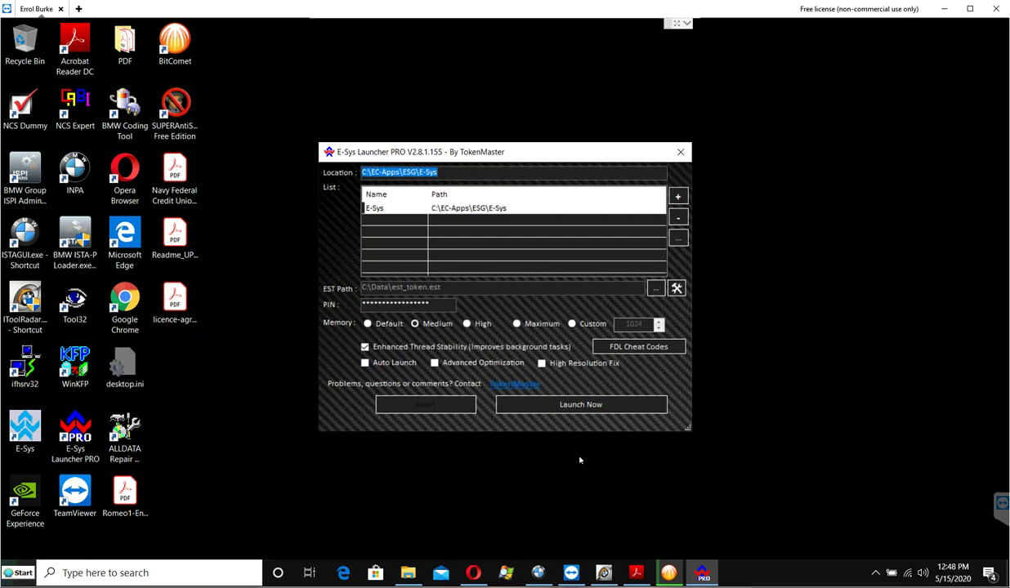
pyautogui.click(365, 362)
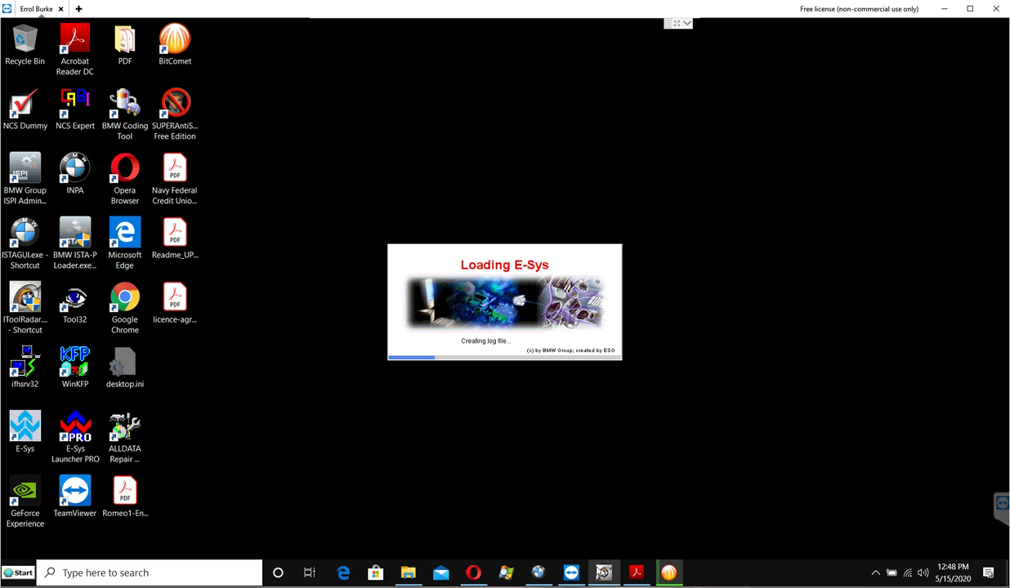
pyautogui.moveTo(605, 573)
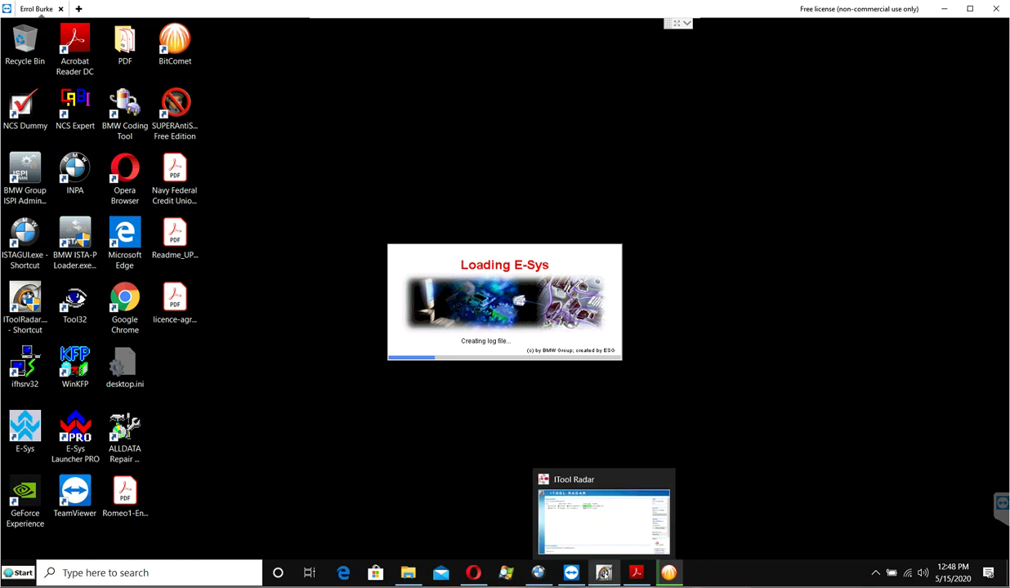
# - Reserve the bmw-vci interface at 169.254.71.62 in ITool Radar, then minimize it
pyautogui.click(584, 552)
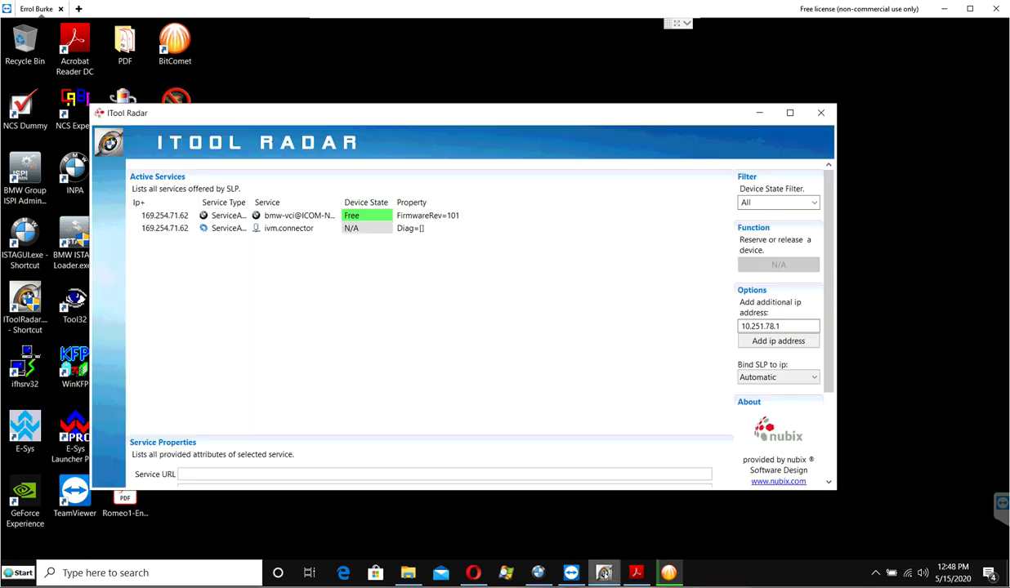
pyautogui.click(311, 219)
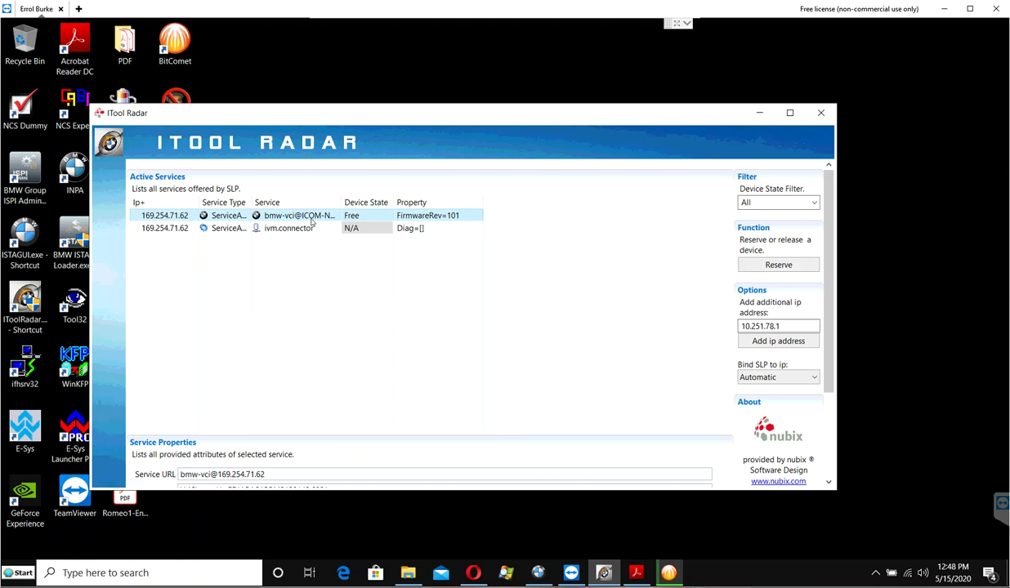
pyautogui.click(776, 265)
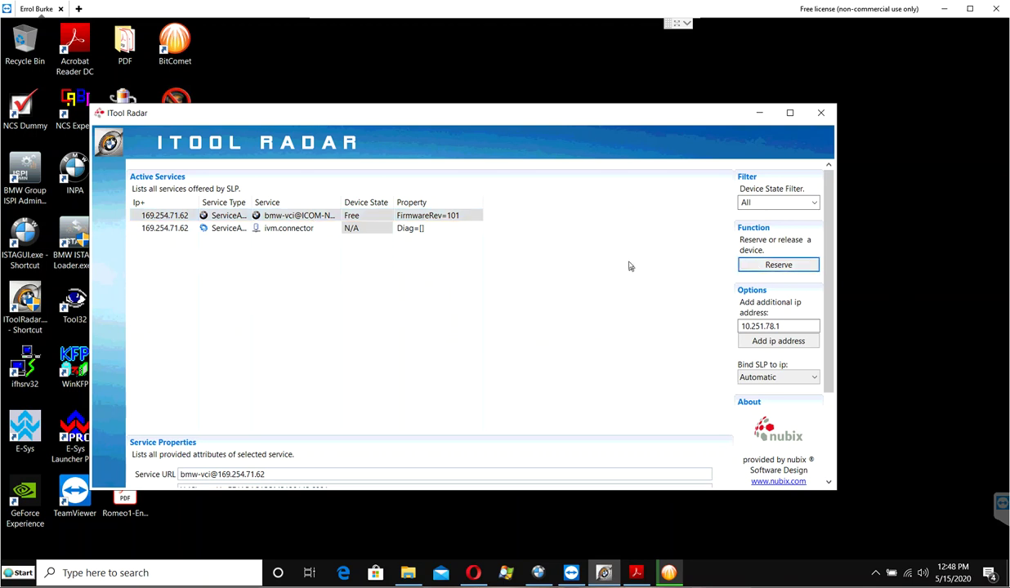
pyautogui.click(759, 113)
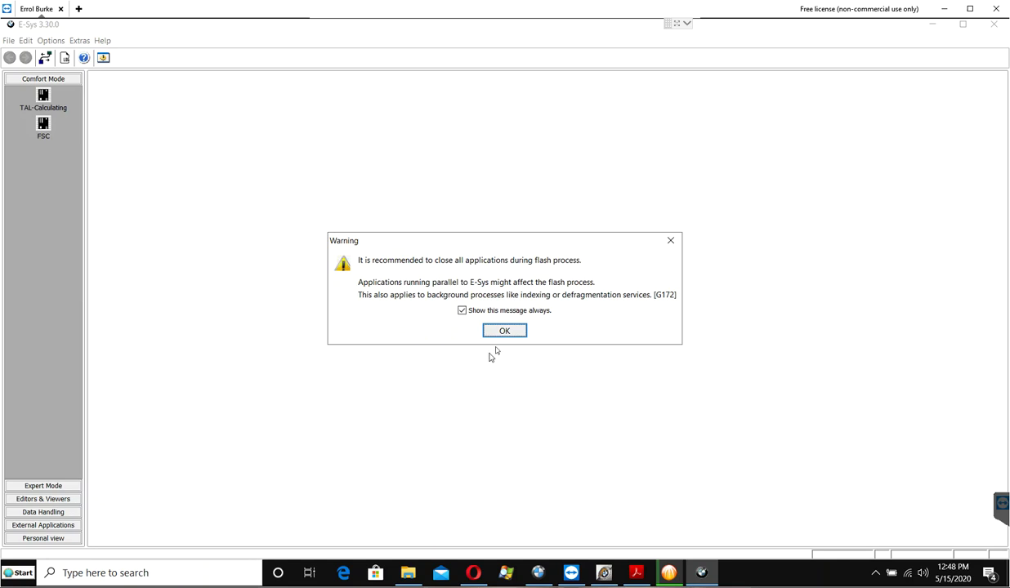
# - Dismiss the flash warning, open TAL-Calculating and the Connect settings, then switch to Operations Report.pdf
pyautogui.click(504, 331)
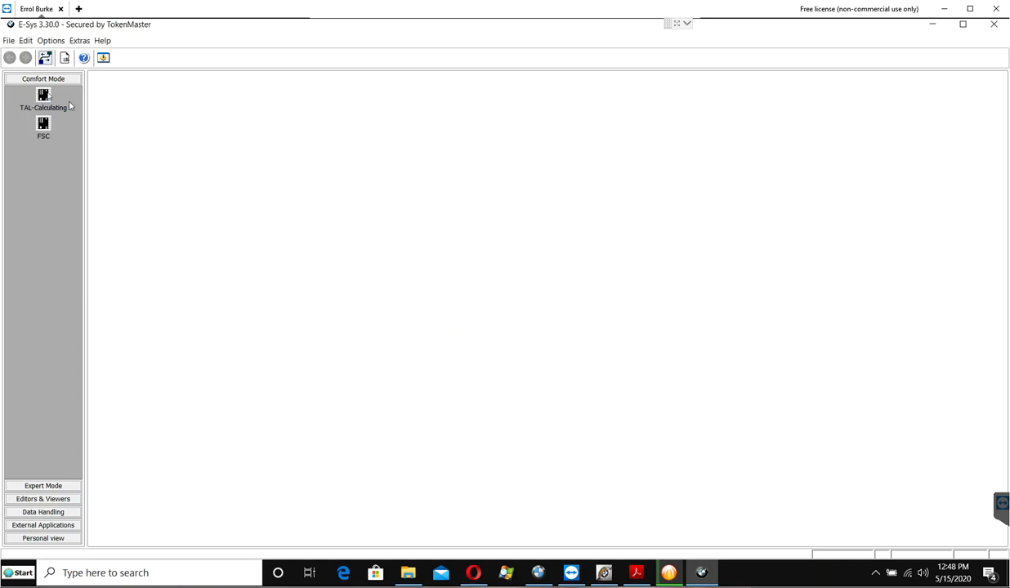
pyautogui.click(44, 95)
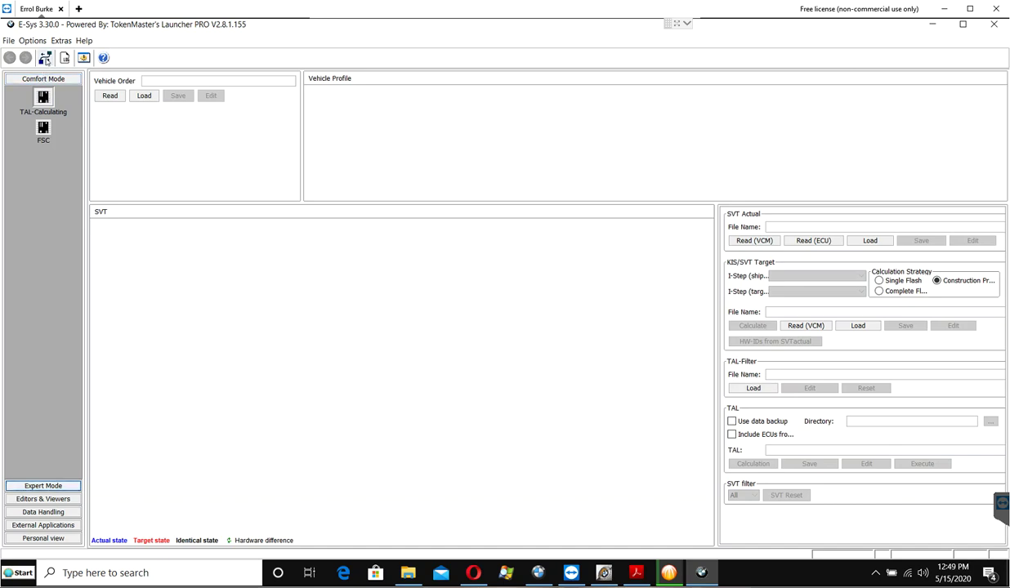
pyautogui.click(45, 58)
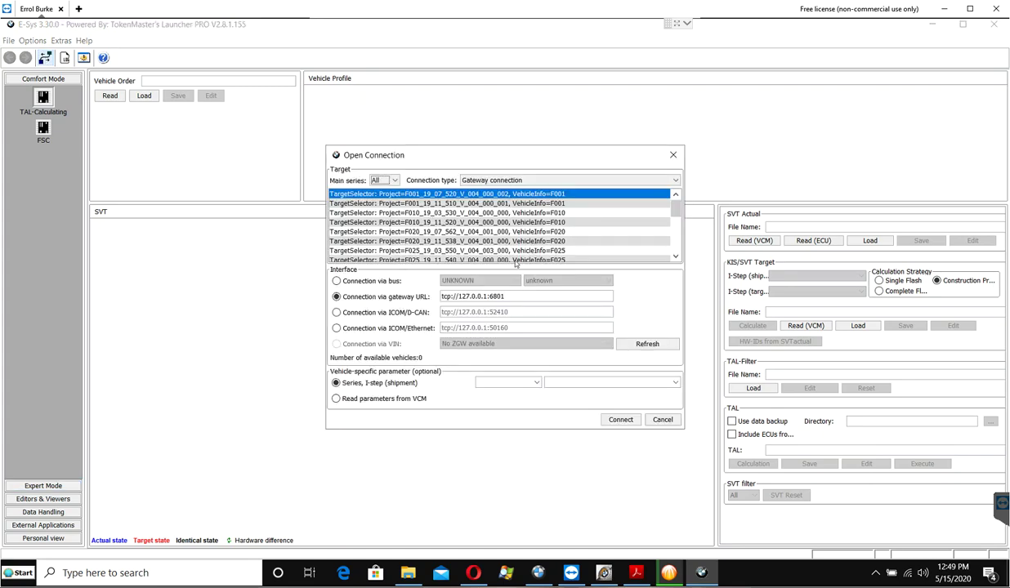
pyautogui.click(636, 573)
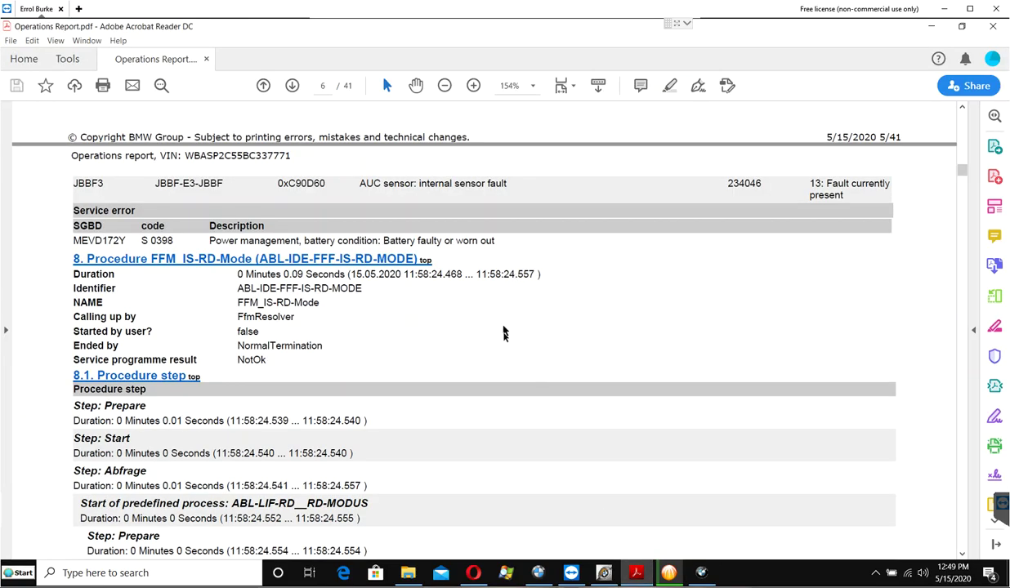
# - Scroll the Operations Report PDF to the vehicle data on page 1
pyautogui.scroll(5, 503, 329)
pyautogui.scroll(15, 503, 329)
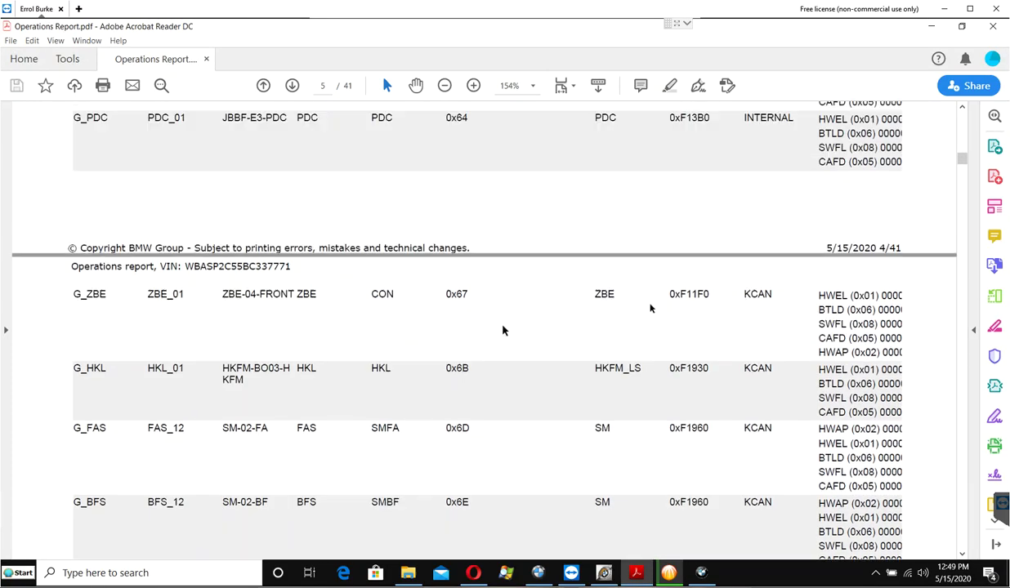
pyautogui.moveTo(962, 157); pyautogui.dragTo(961, 118)
pyautogui.scroll(-3, 344, 351)
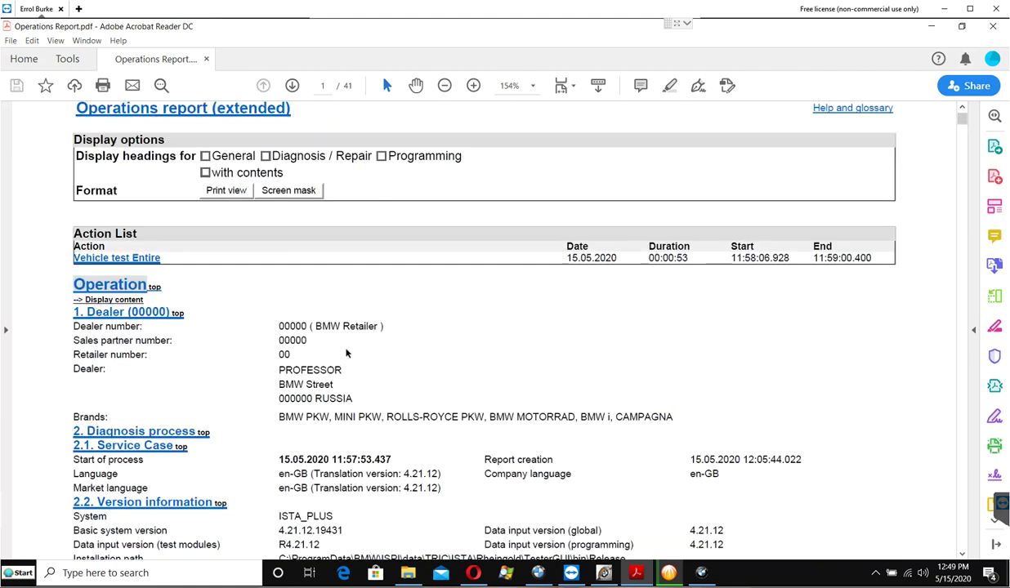
pyautogui.scroll(2, 345, 352)
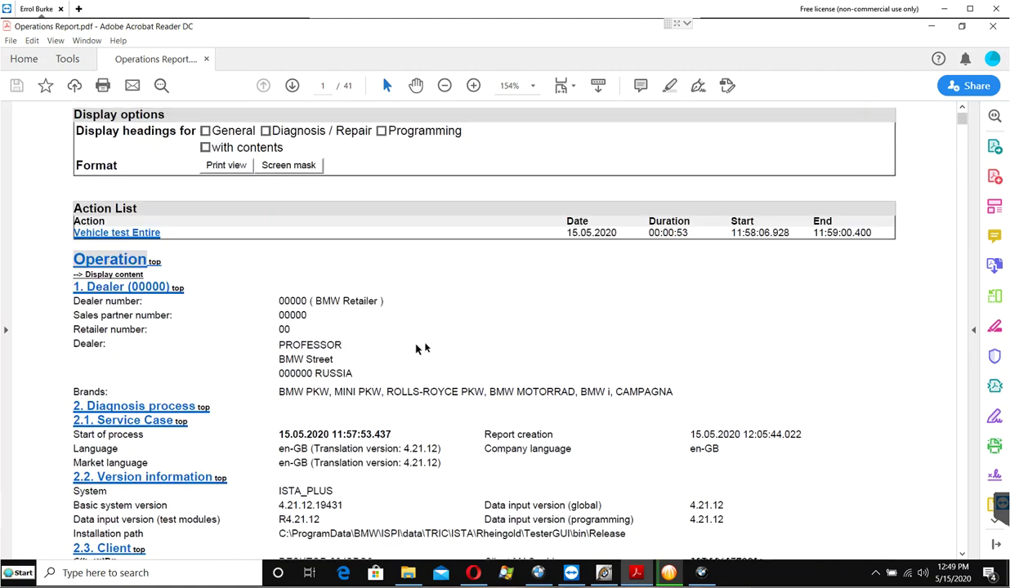
pyautogui.scroll(-2, 424, 343)
pyautogui.scroll(-5, 424, 343)
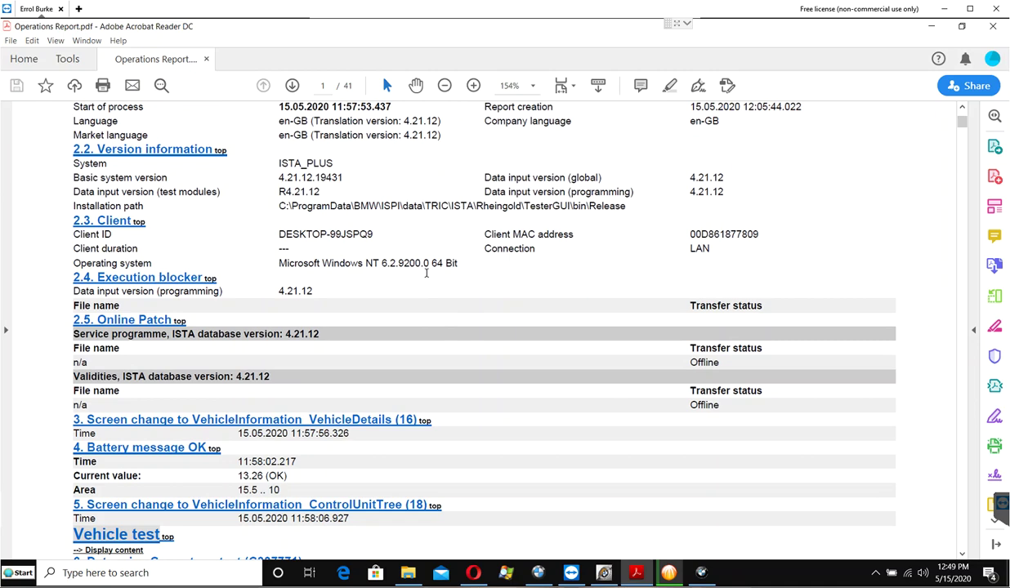
pyautogui.scroll(-8, 427, 275)
pyautogui.scroll(-1, 426, 275)
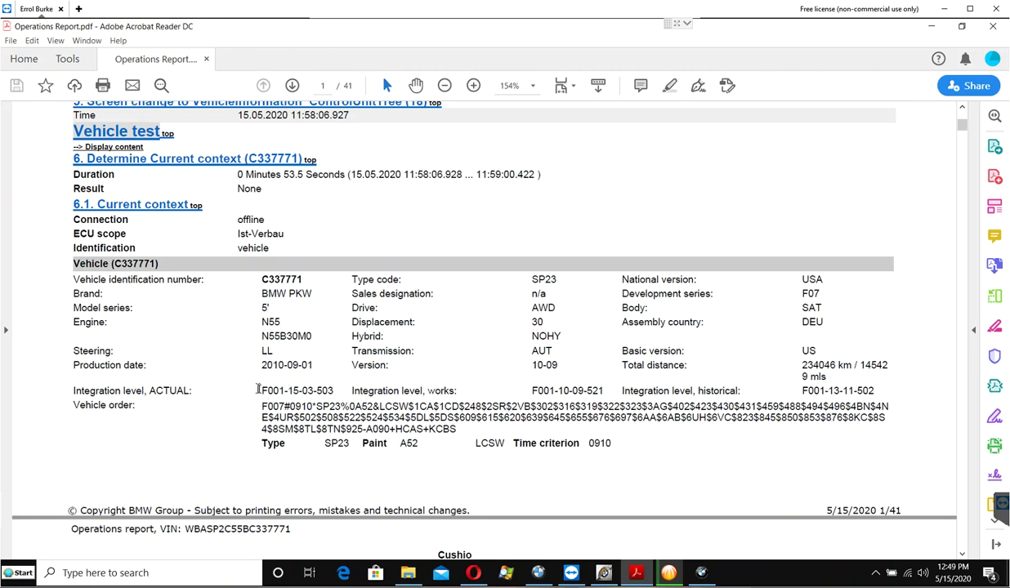
pyautogui.moveTo(261, 390); pyautogui.dragTo(291, 390)
pyautogui.moveTo(315, 389); pyautogui.dragTo(335, 389)
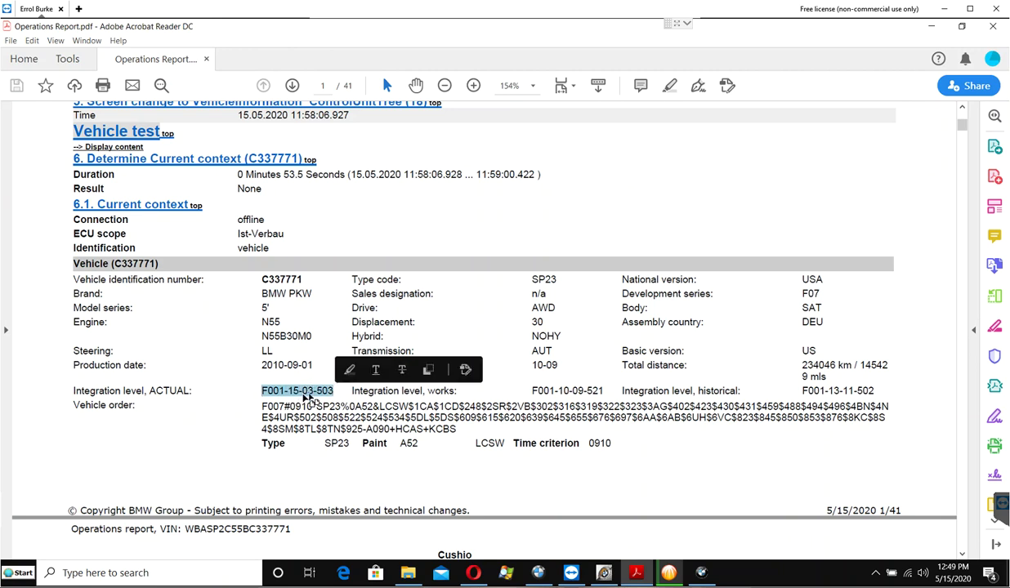
pyautogui.click(346, 382)
pyautogui.moveTo(350, 391); pyautogui.dragTo(603, 392)
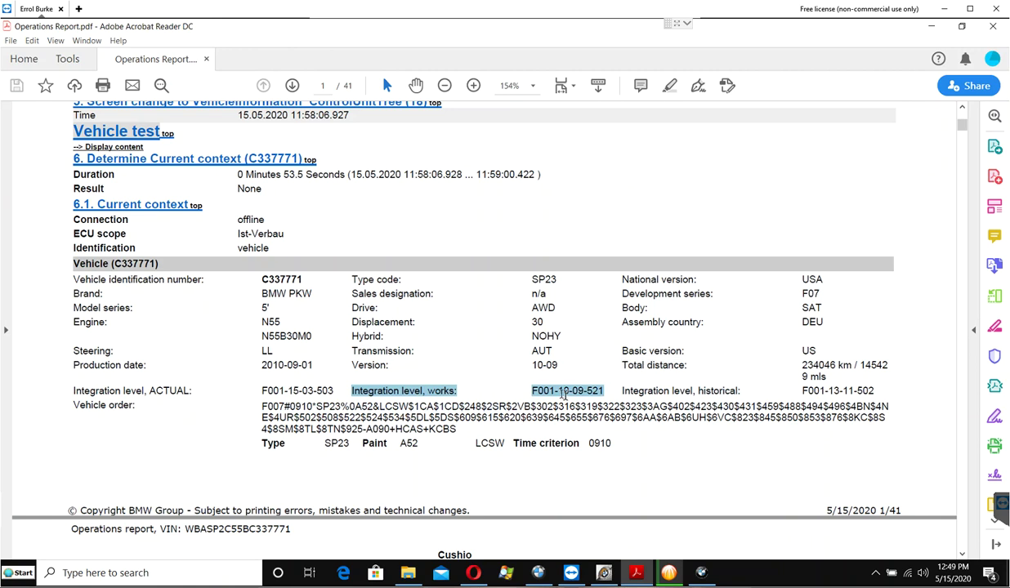
pyautogui.click(701, 572)
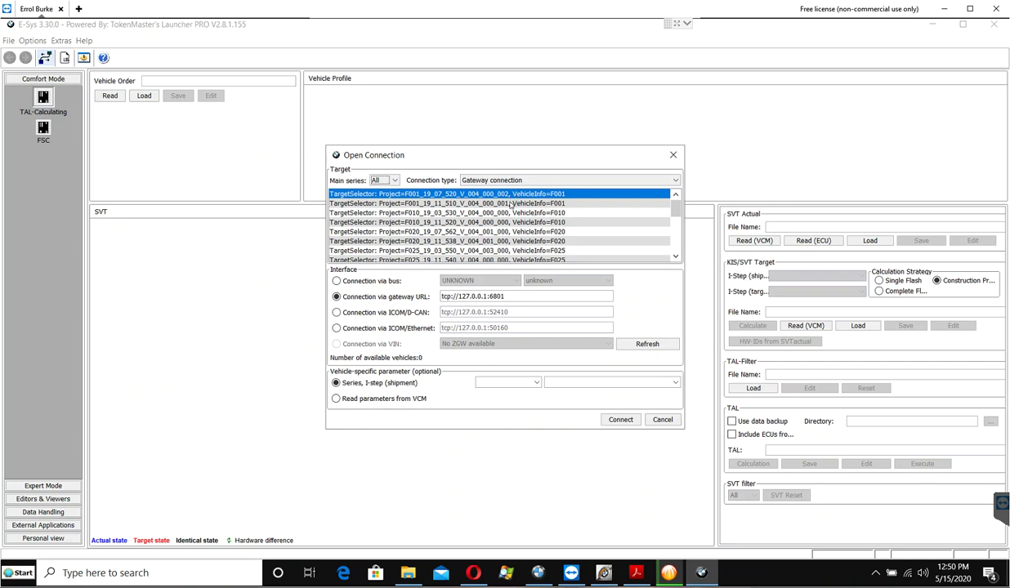
# - Choose Connection via ICOM/Ethernet and start editing the IP address
pyautogui.click(376, 326)
pyautogui.click(471, 327)
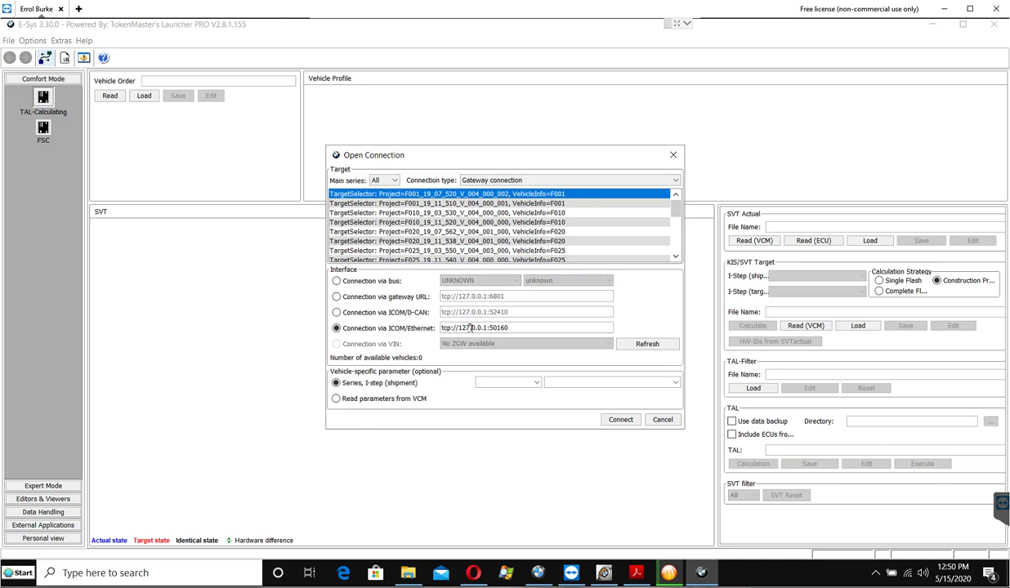
pyautogui.press('BackSpace')
pyautogui.press('BackSpace')
pyautogui.press('BackSpace')
pyautogui.write('69.254')
pyautogui.press('BackSpace')
pyautogui.write('61.')
pyautogui.press('Delete')
pyautogui.write('72')
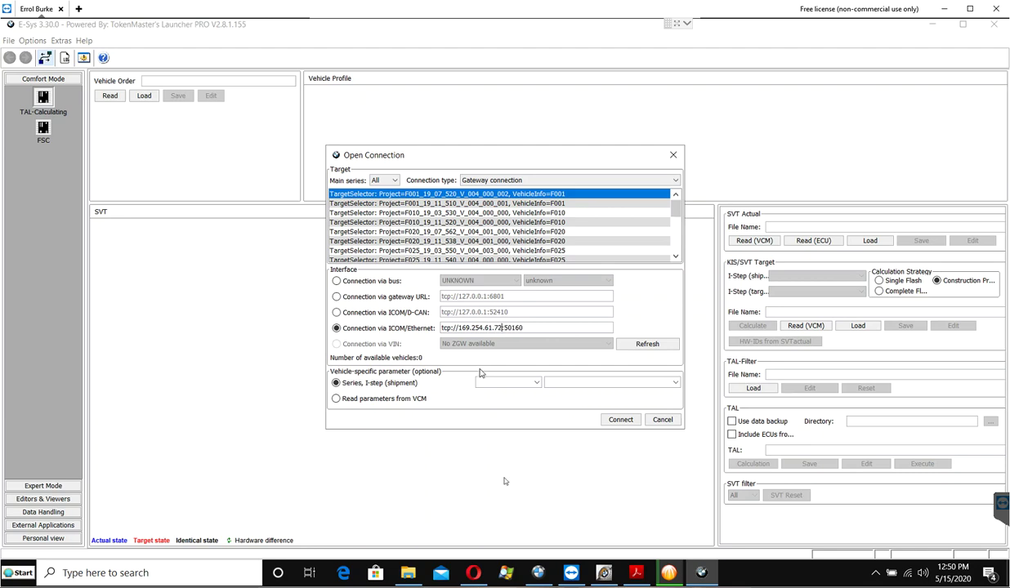
# - Check the address in ITool Radar and correct it to tcp://169.254.71.62:50160
pyautogui.click(602, 572)
pyautogui.click(603, 573)
pyautogui.click(490, 328)
pyautogui.press('Delete')
pyautogui.write('6')
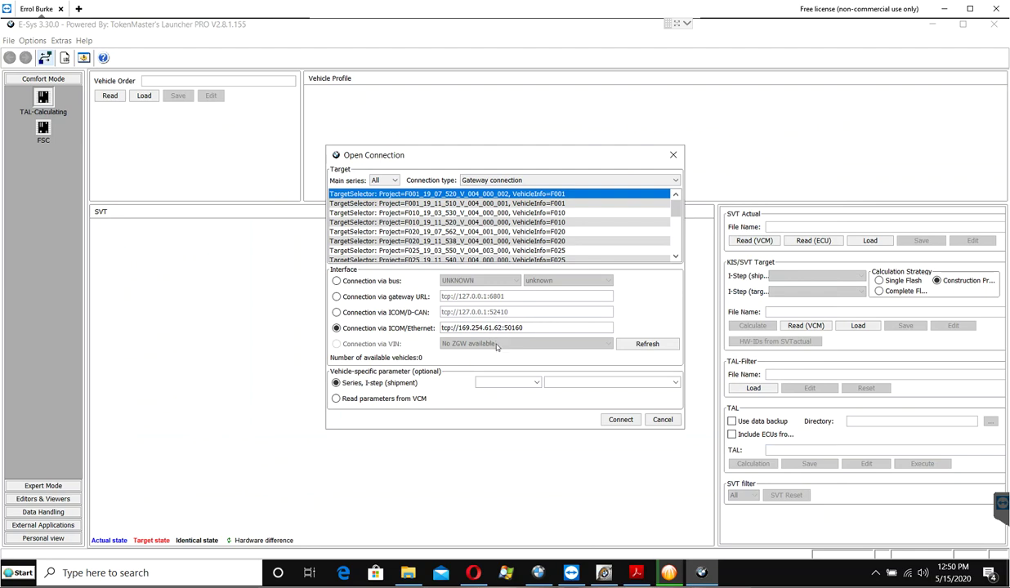
pyautogui.write('7')
pyautogui.click(603, 573)
pyautogui.click(603, 572)
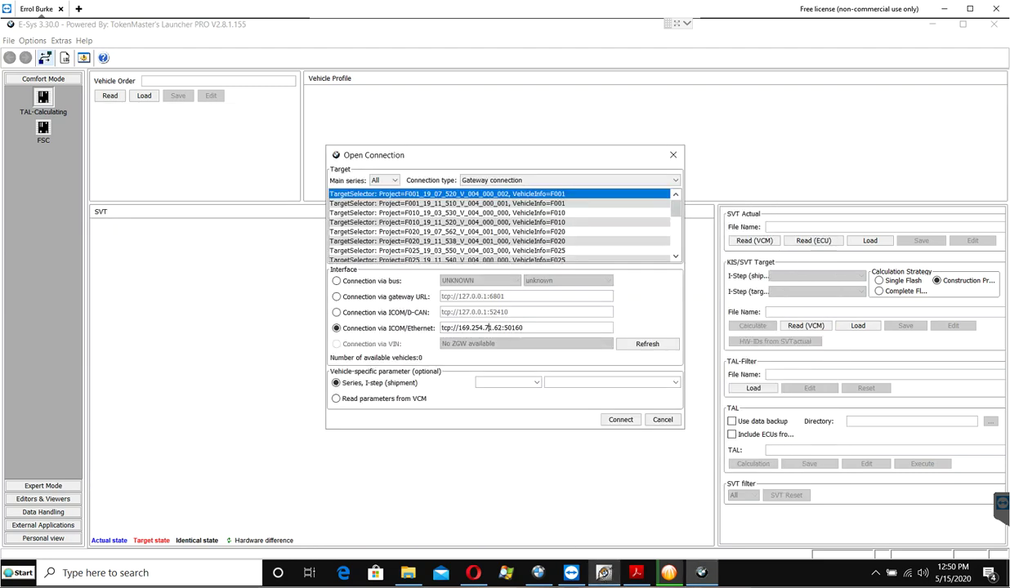
# - Connect to target F001_19_07_520_V_004_000_002, dismiss the notice, and read the vehicle order
pyautogui.click(620, 421)
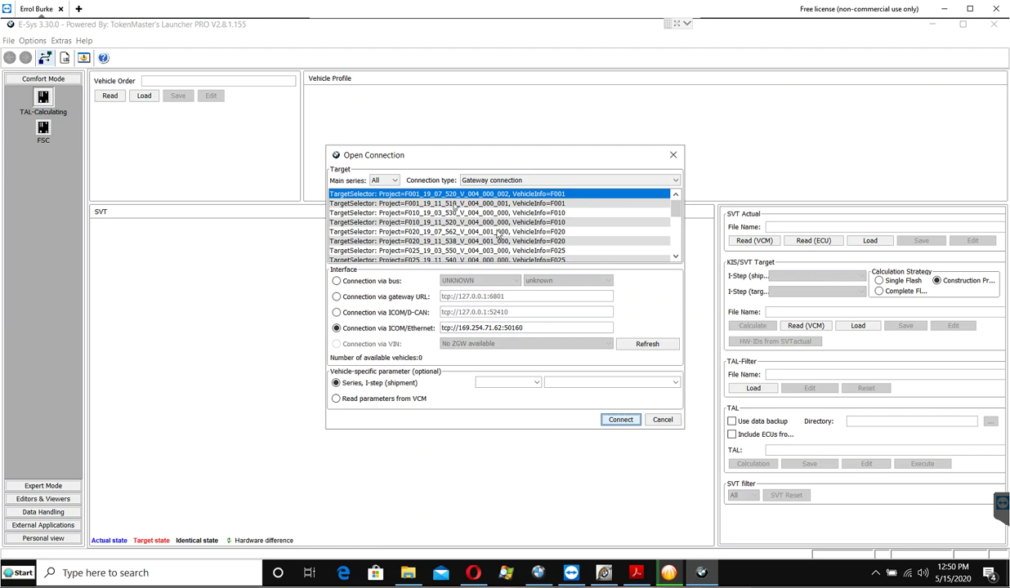
pyautogui.doubleClick(447, 196)
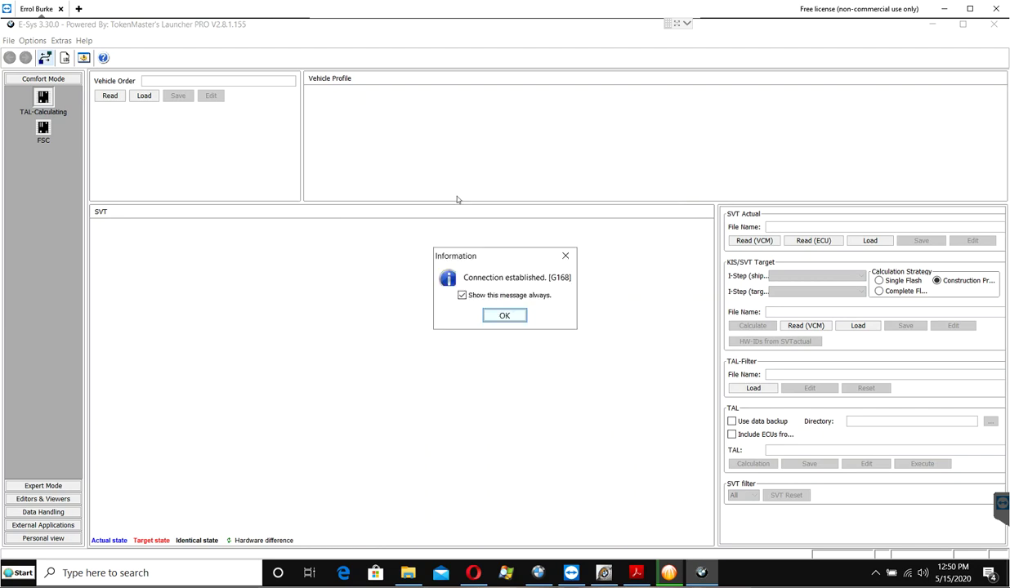
pyautogui.click(503, 317)
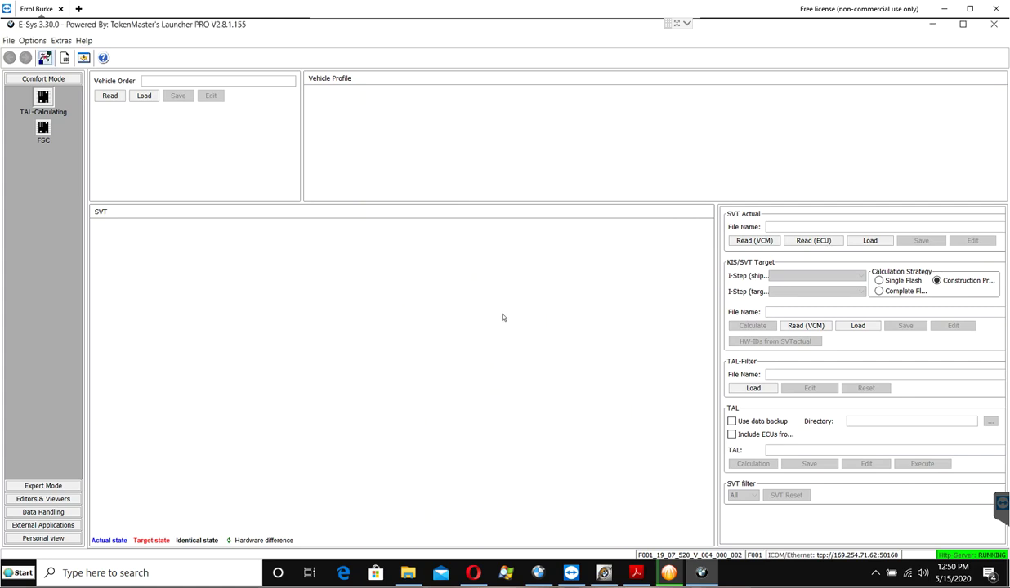
pyautogui.click(110, 95)
pyautogui.rightClick(117, 119)
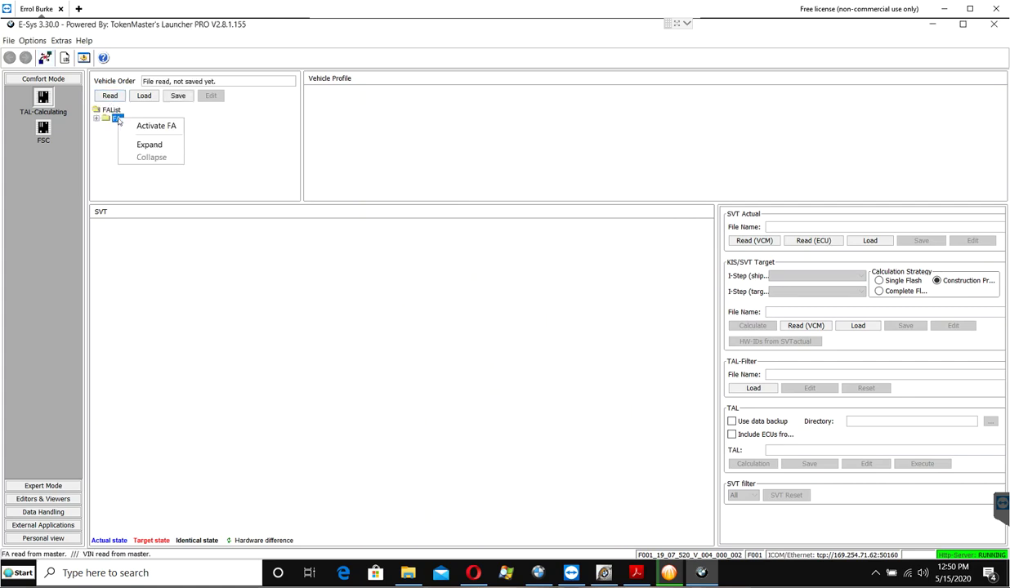
# - In Expert Mode VCM Master, read the I-Steps and compare them with the operations report
pyautogui.click(46, 489)
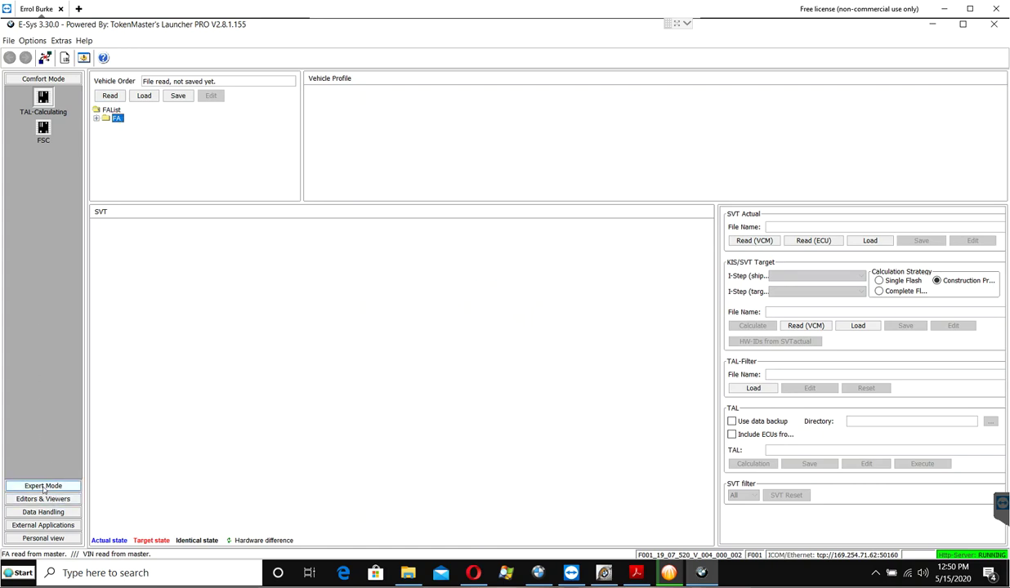
pyautogui.click(43, 486)
pyautogui.click(44, 137)
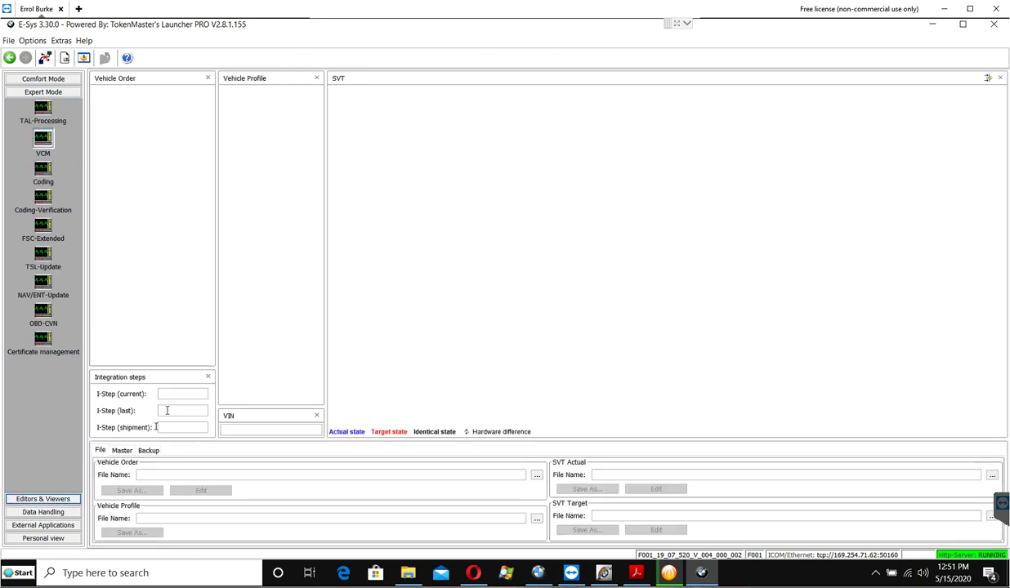
pyautogui.click(121, 450)
pyautogui.click(193, 478)
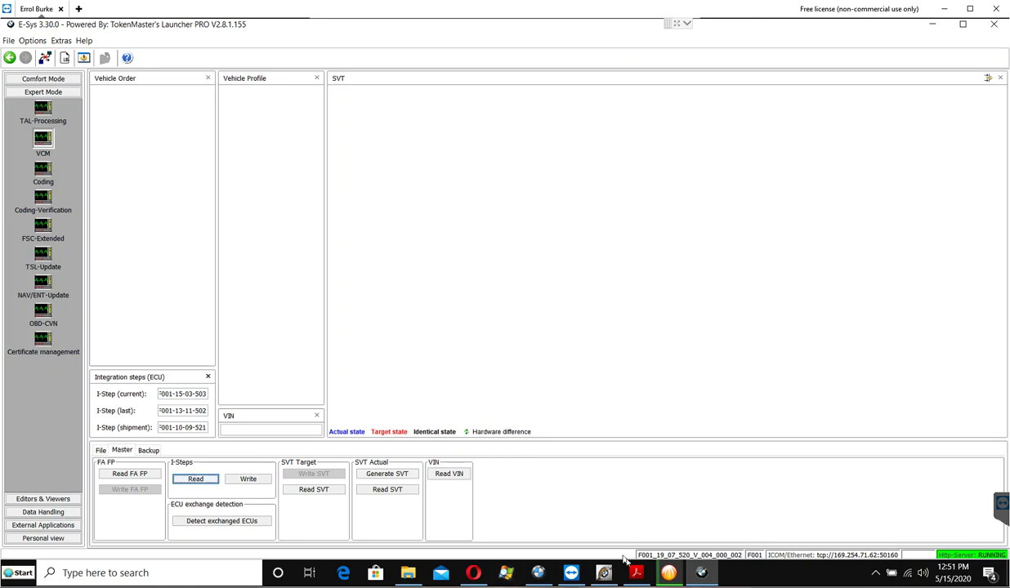
pyautogui.click(636, 574)
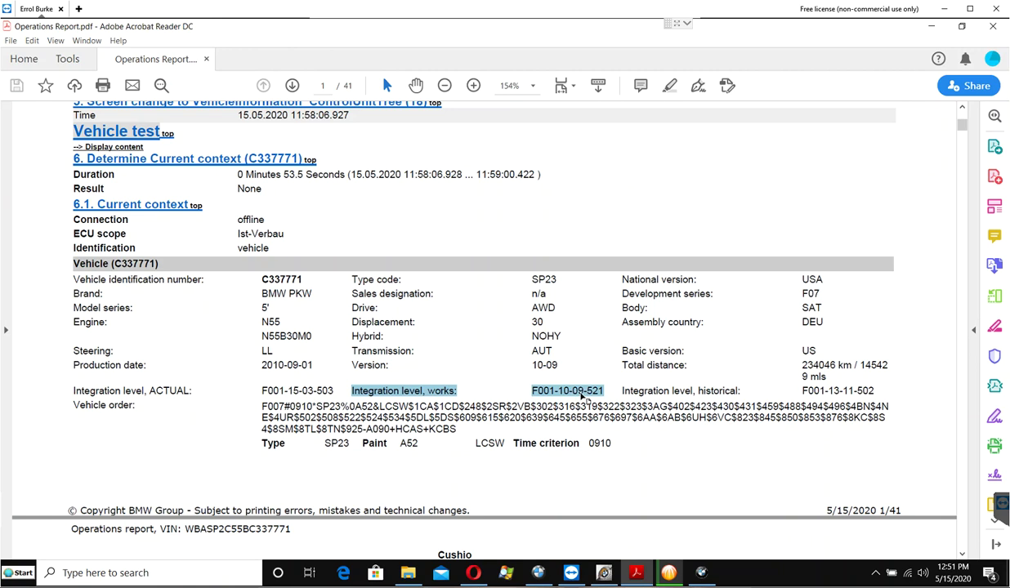
pyautogui.click(930, 30)
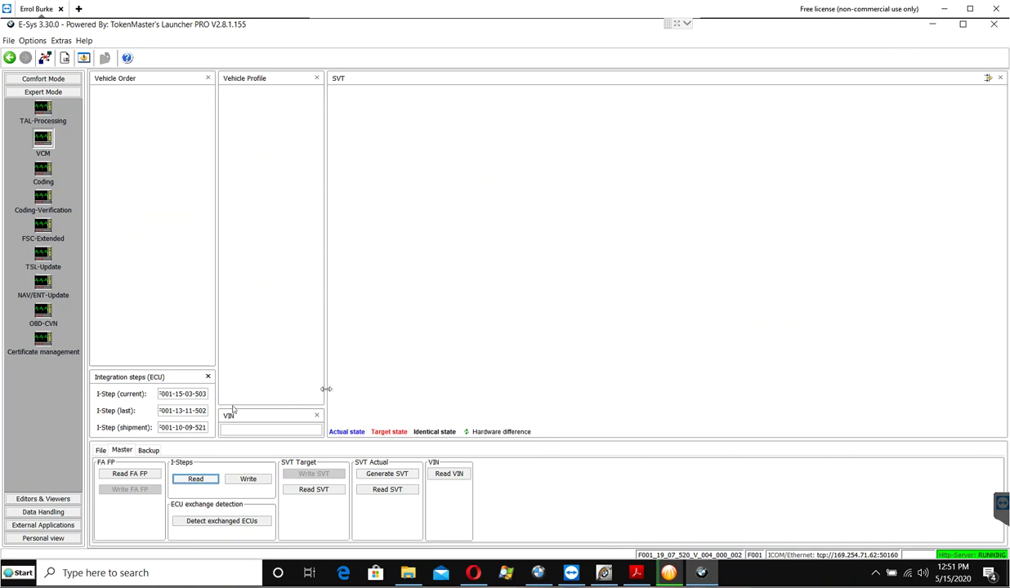
# - Read the FA and FP, then calculate the vehicle profile from the FA
pyautogui.click(129, 474)
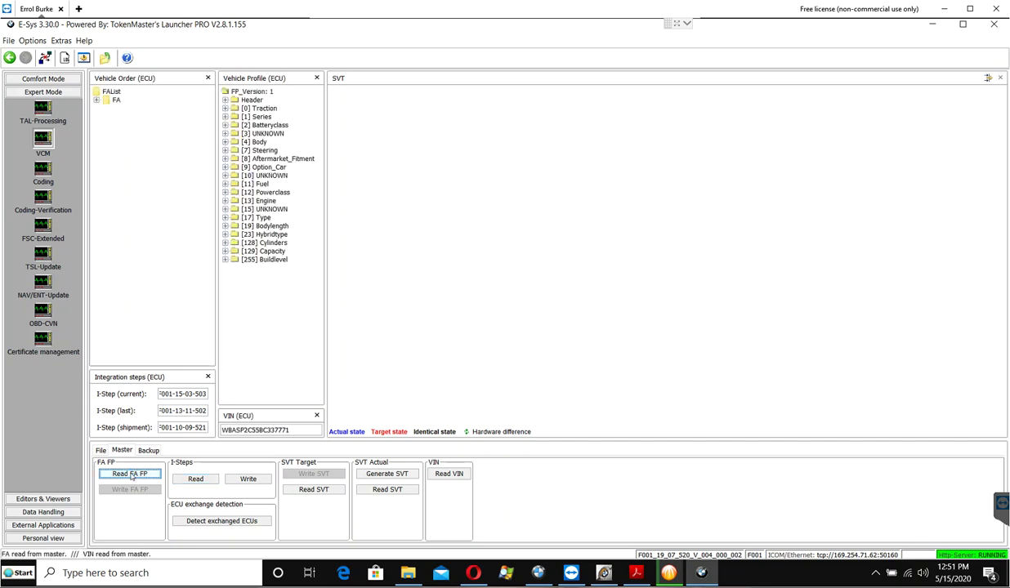
pyautogui.click(116, 100)
pyautogui.rightClick(118, 101)
pyautogui.click(148, 107)
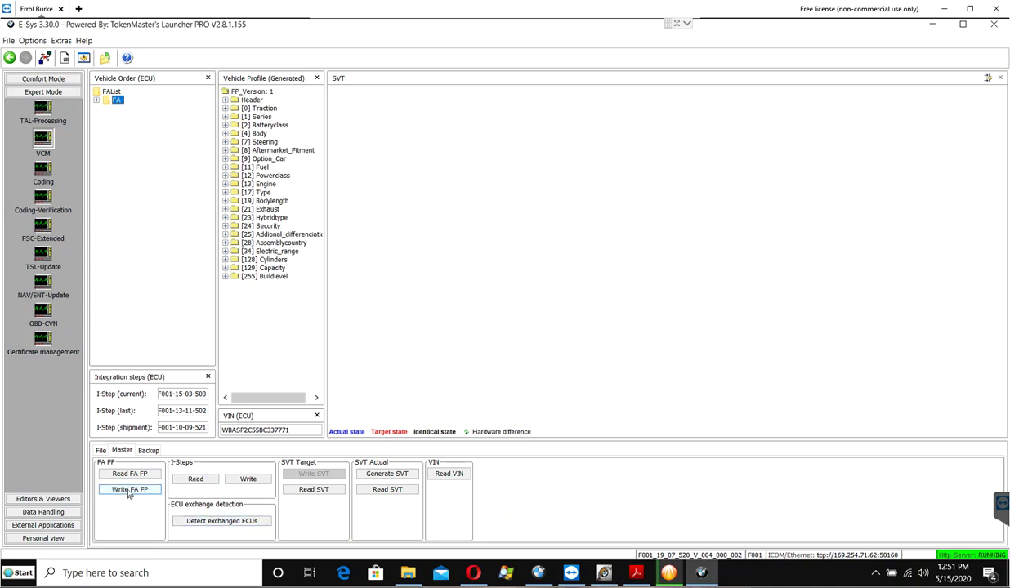
pyautogui.click(100, 450)
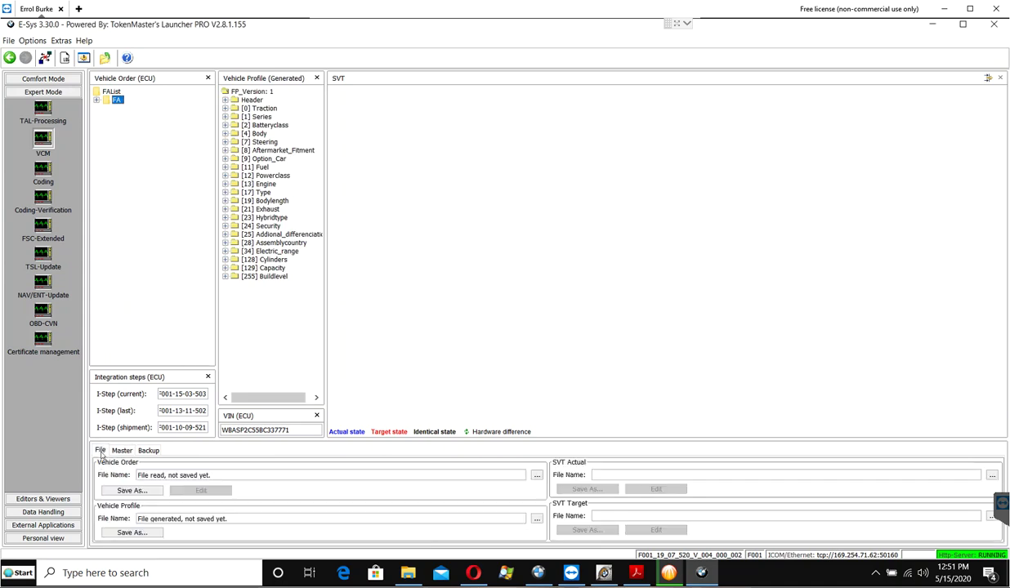
pyautogui.click(132, 491)
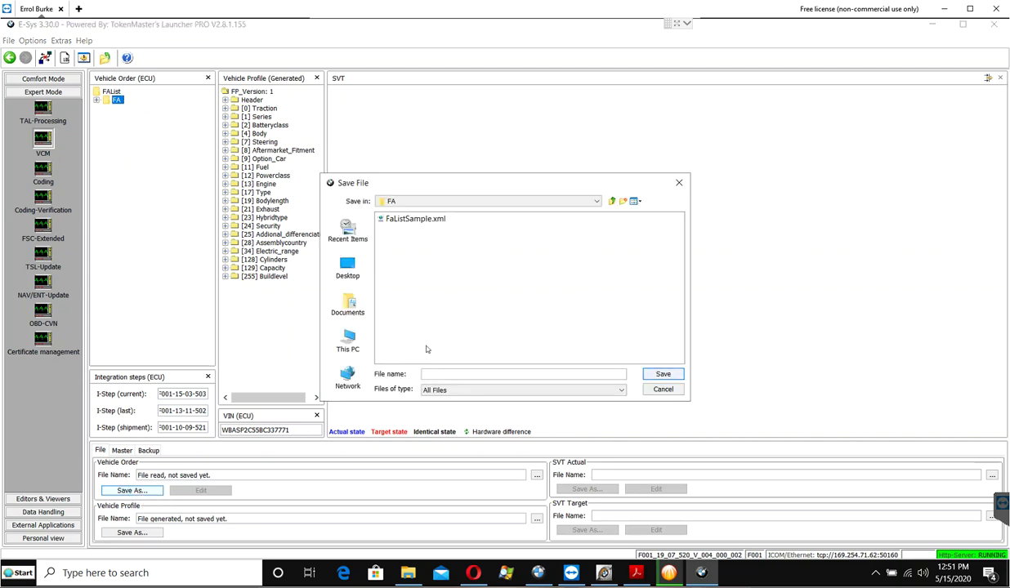
pyautogui.write('8MW F07 Vin C337771_FA')
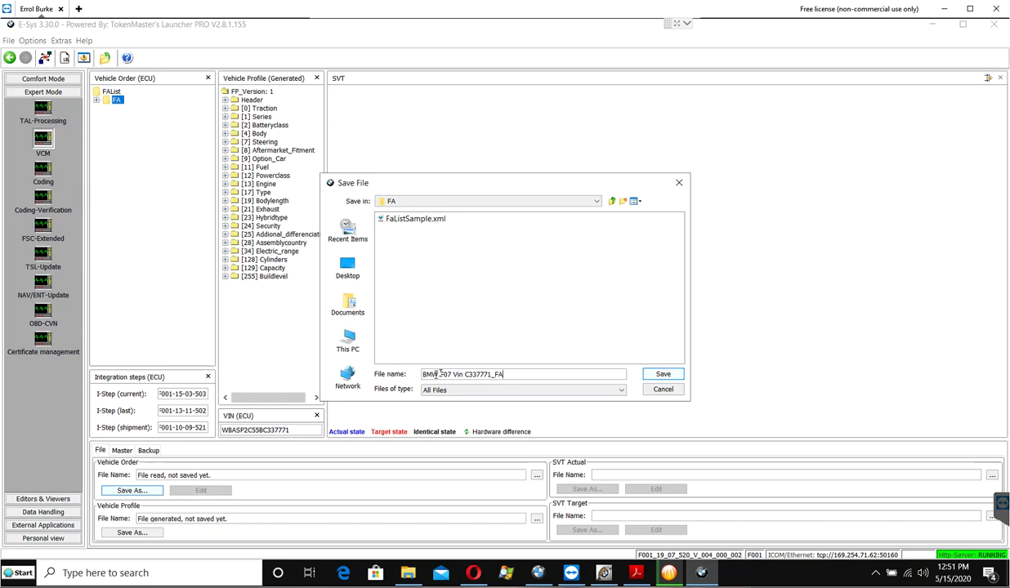
pyautogui.press('BackSpace')
pyautogui.write('_')
pyautogui.click(453, 376)
pyautogui.press('BackSpace')
pyautogui.write('_')
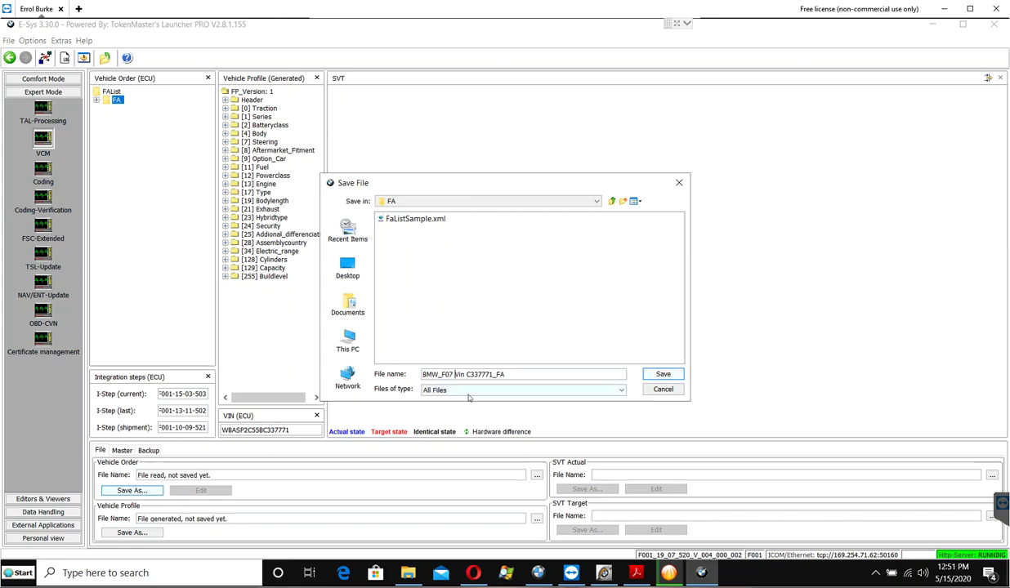
pyautogui.press('BackSpace')
pyautogui.write('_')
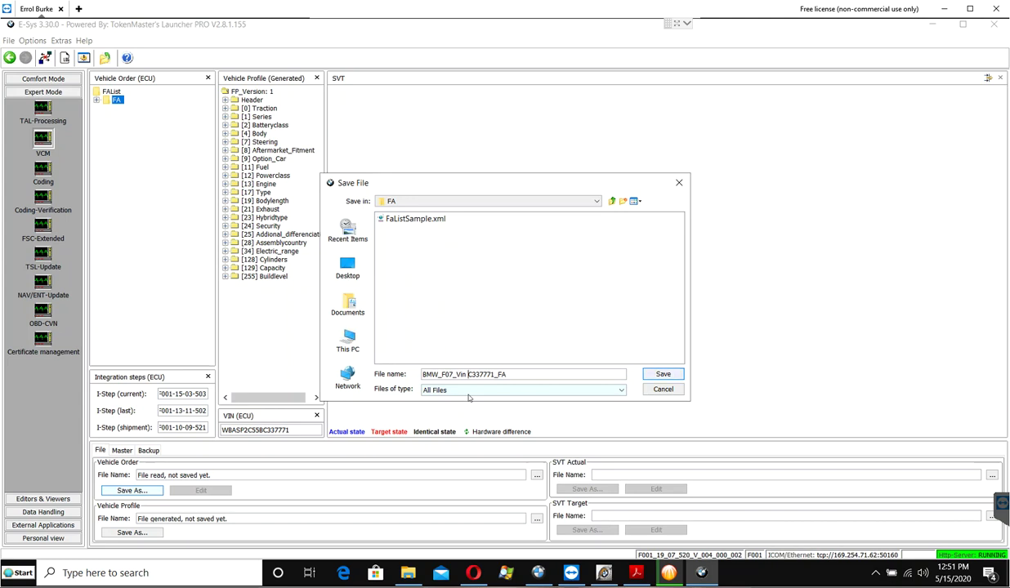
pyautogui.press('BackSpace')
pyautogui.write('_')
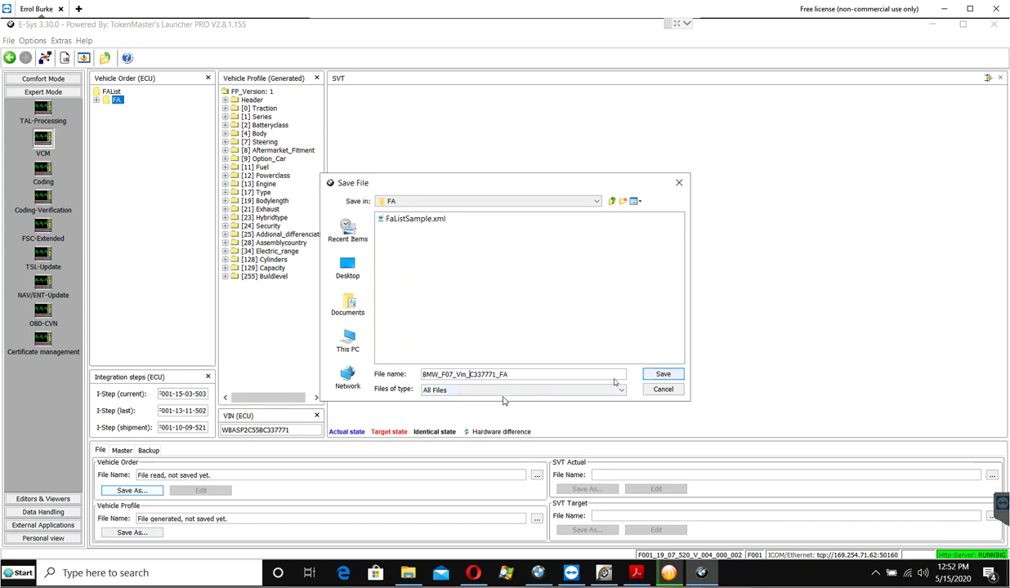
pyautogui.click(661, 374)
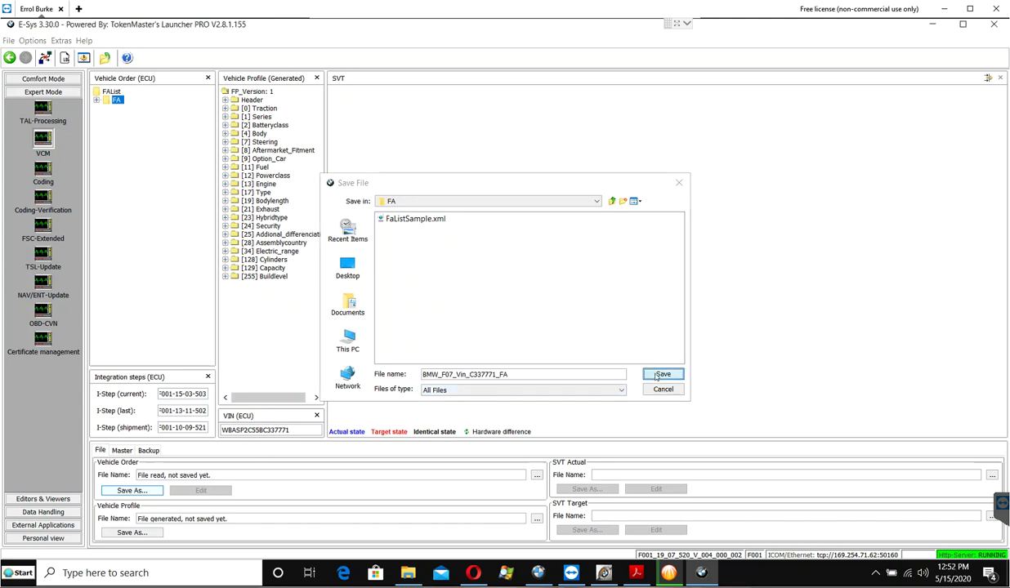
pyautogui.click(134, 531)
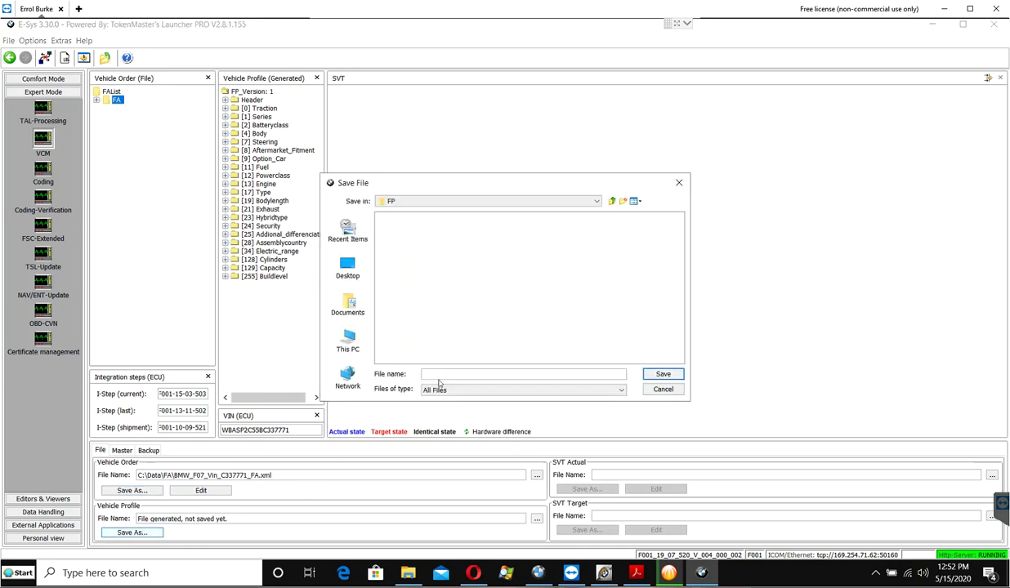
pyautogui.write('BMW_F07_Vin_C33')
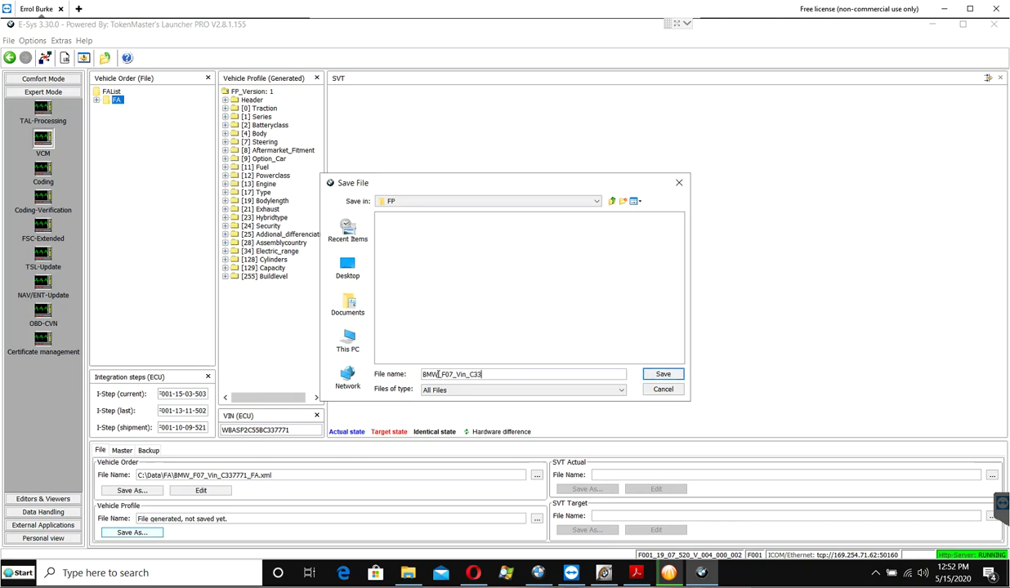
pyautogui.write('7771_FP')
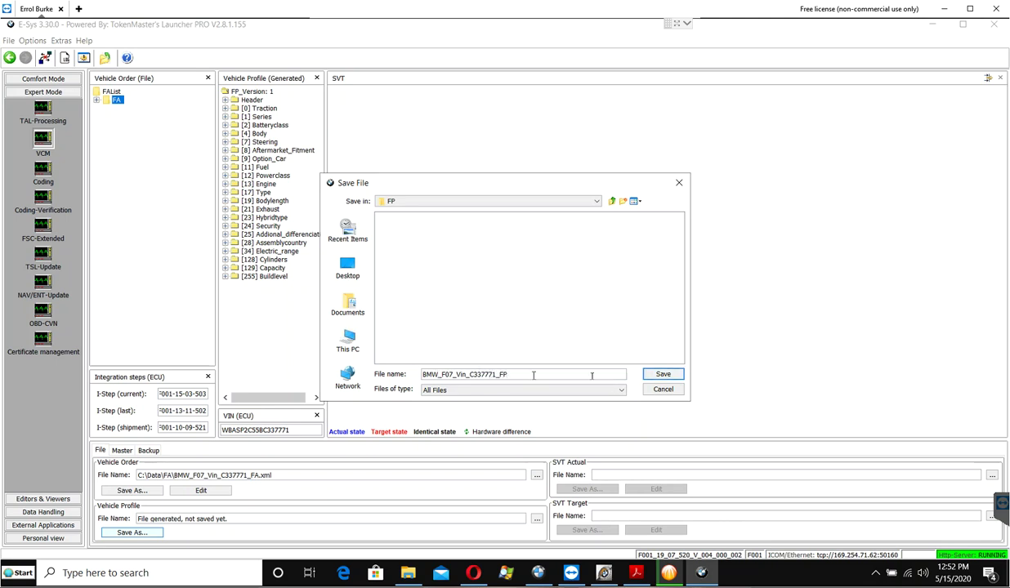
pyautogui.click(659, 374)
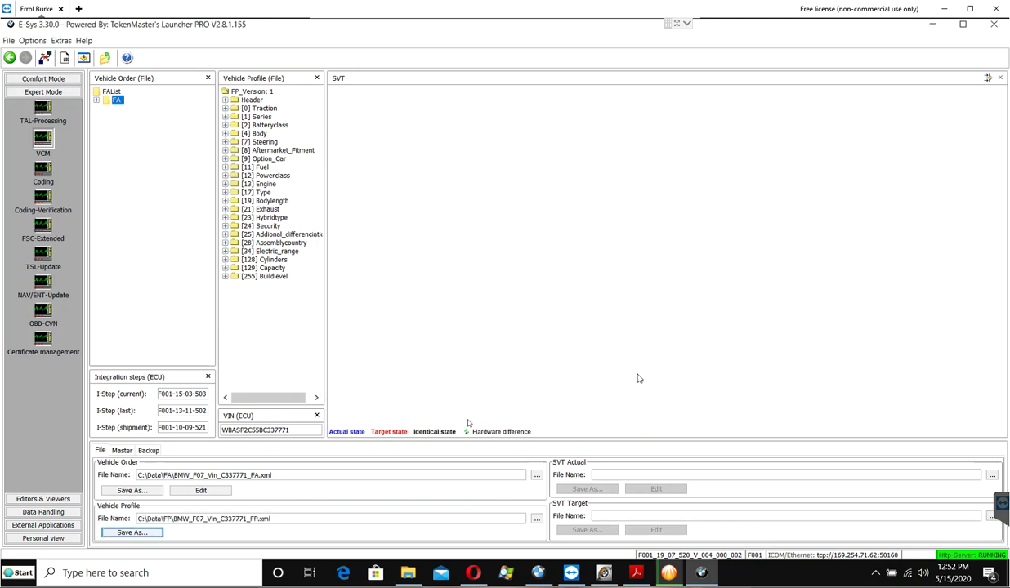
pyautogui.click(408, 578)
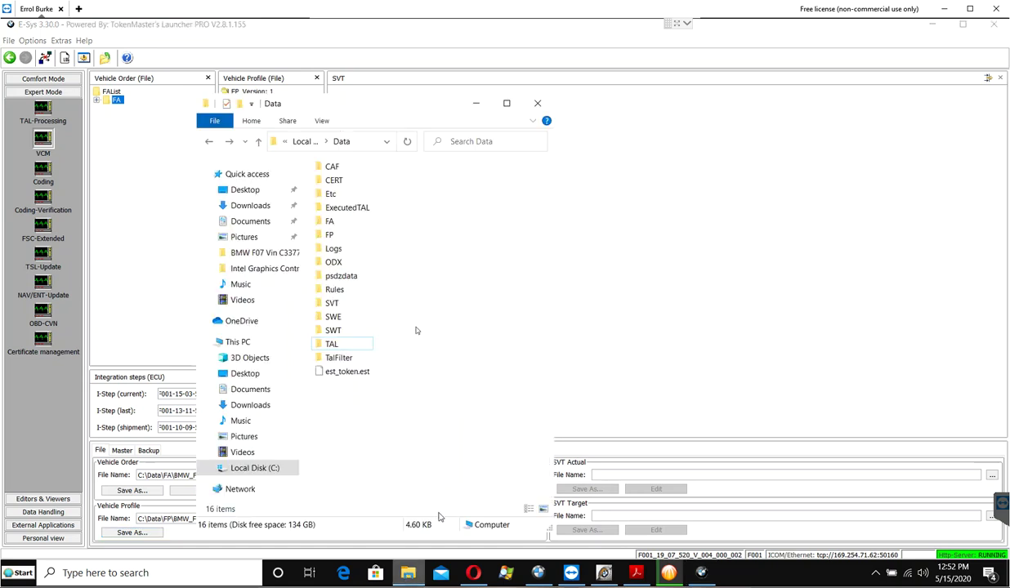
# - Open the saved FA XML in Notepad++, decline the update, and copy the vinLong VIN
pyautogui.doubleClick(331, 222)
pyautogui.rightClick(380, 167)
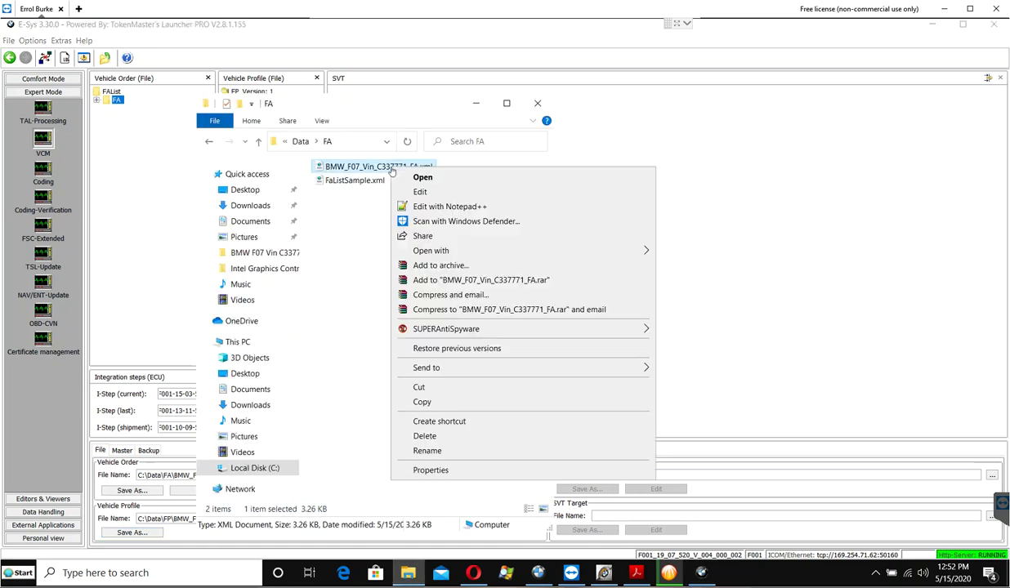
pyautogui.click(424, 205)
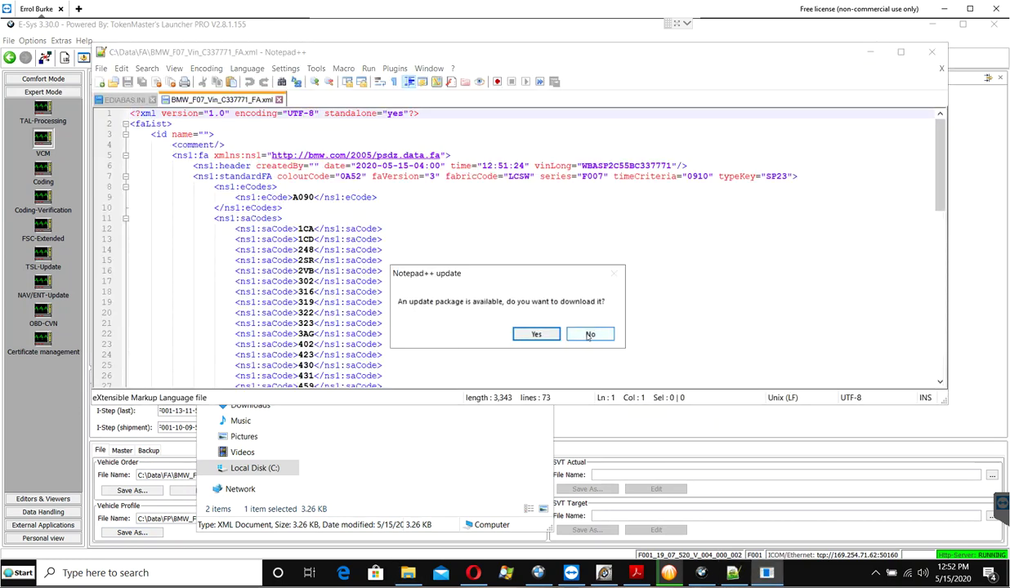
pyautogui.click(585, 334)
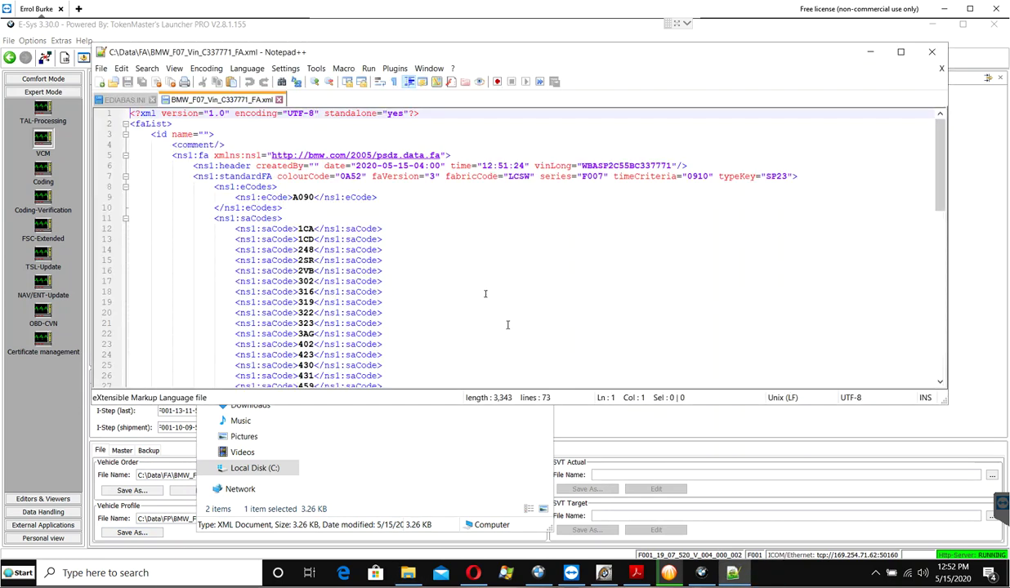
pyautogui.doubleClick(616, 165)
pyautogui.hotkey('ctrl', 'c')
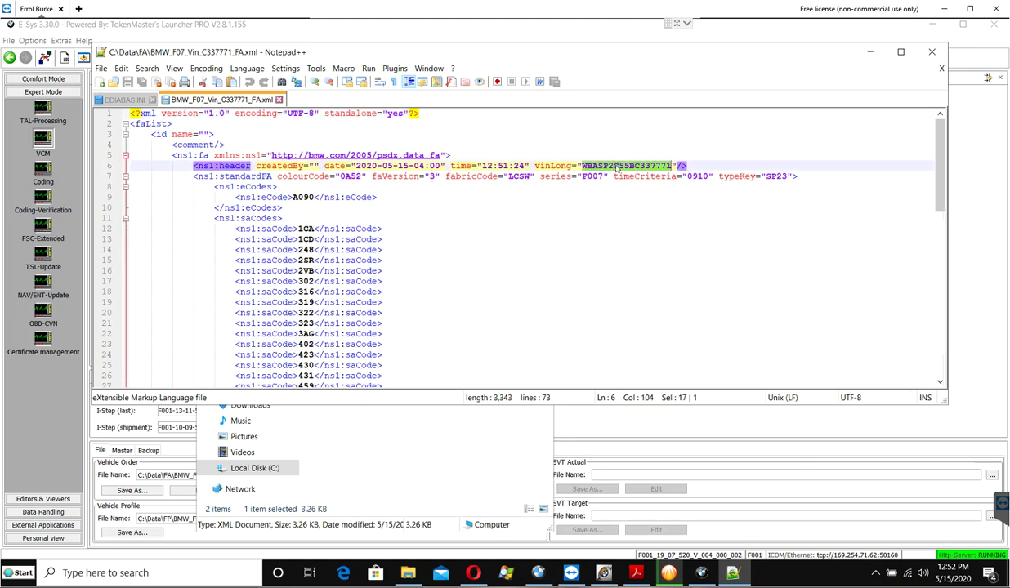
pyautogui.click(590, 433)
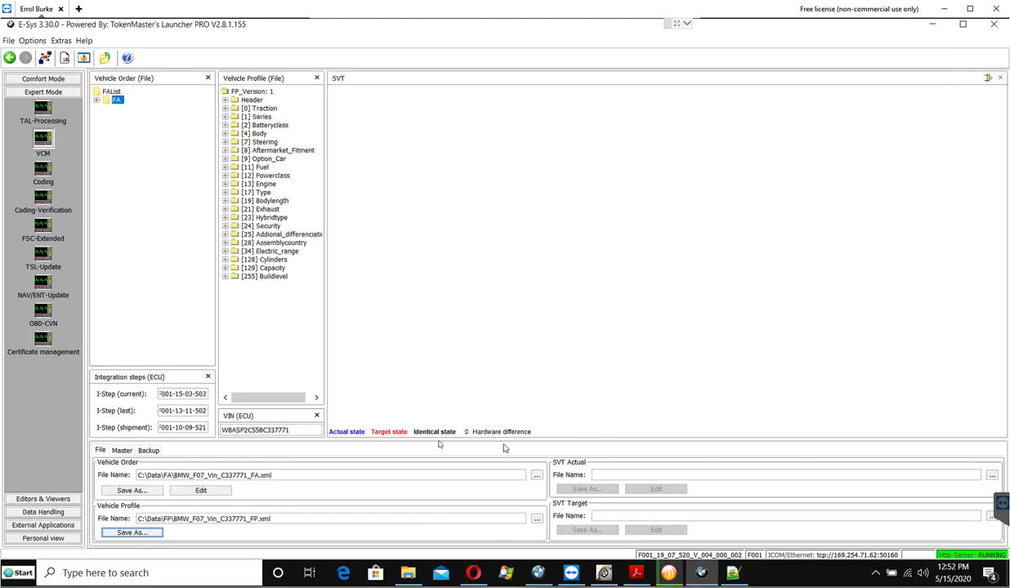
# - Paste the copied VIN into the E-Sys VIN field
pyautogui.click(285, 430)
pyautogui.doubleClick(286, 431)
pyautogui.hotkey('ctrl', 'v')
pyautogui.click(295, 430)
pyautogui.moveTo(221, 431); pyautogui.dragTo(257, 431)
pyautogui.click(249, 431)
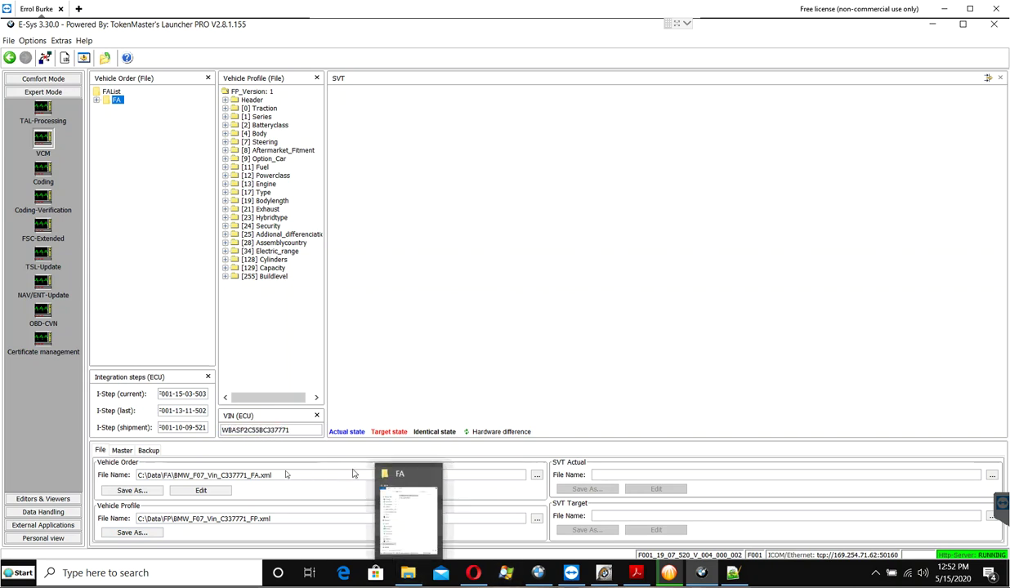
# - In Comfort Mode TAL-Calculating, activate the FA and review the actual SVT's 29 ECUs
pyautogui.click(41, 79)
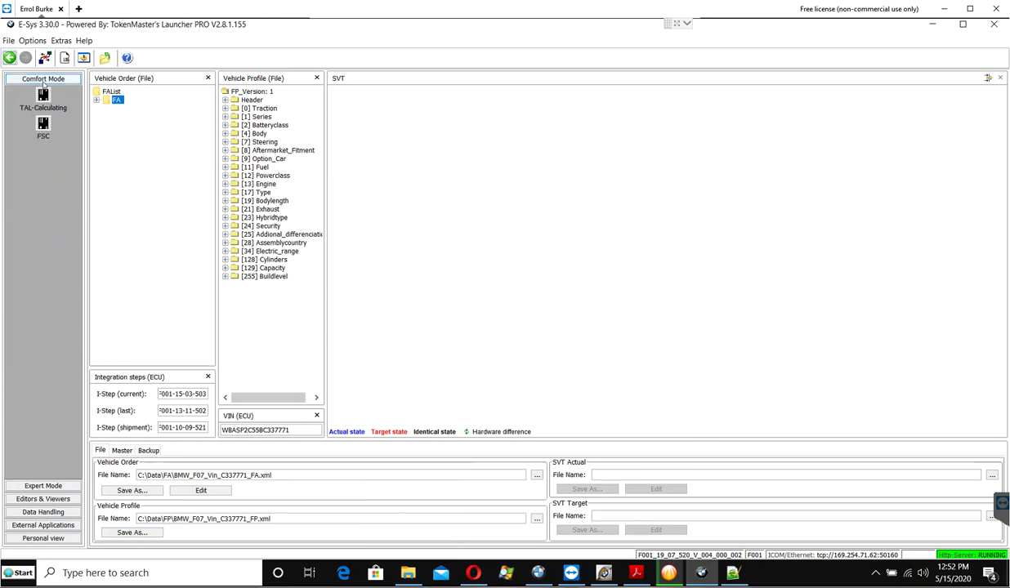
pyautogui.click(43, 96)
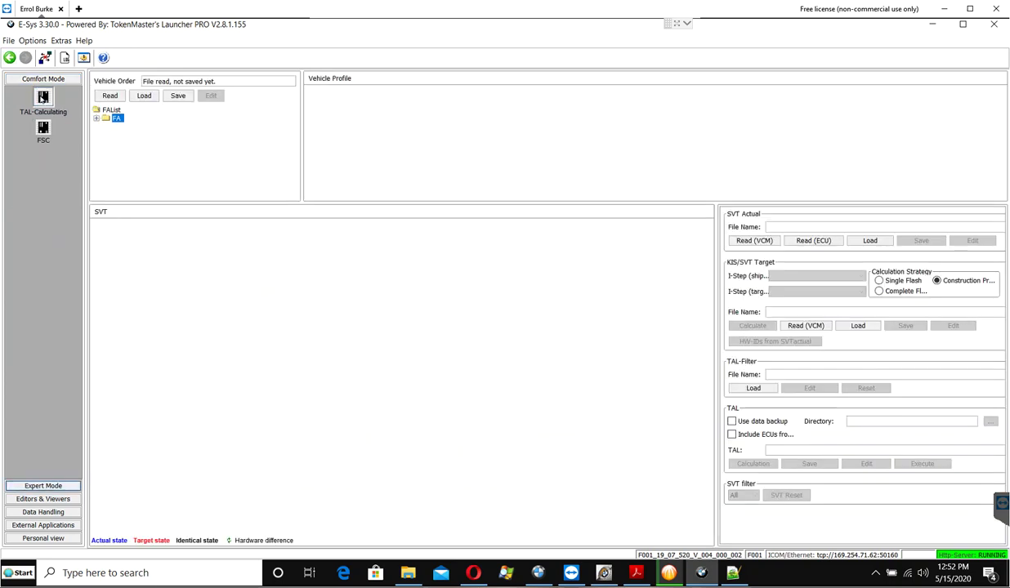
pyautogui.rightClick(118, 120)
pyautogui.click(144, 127)
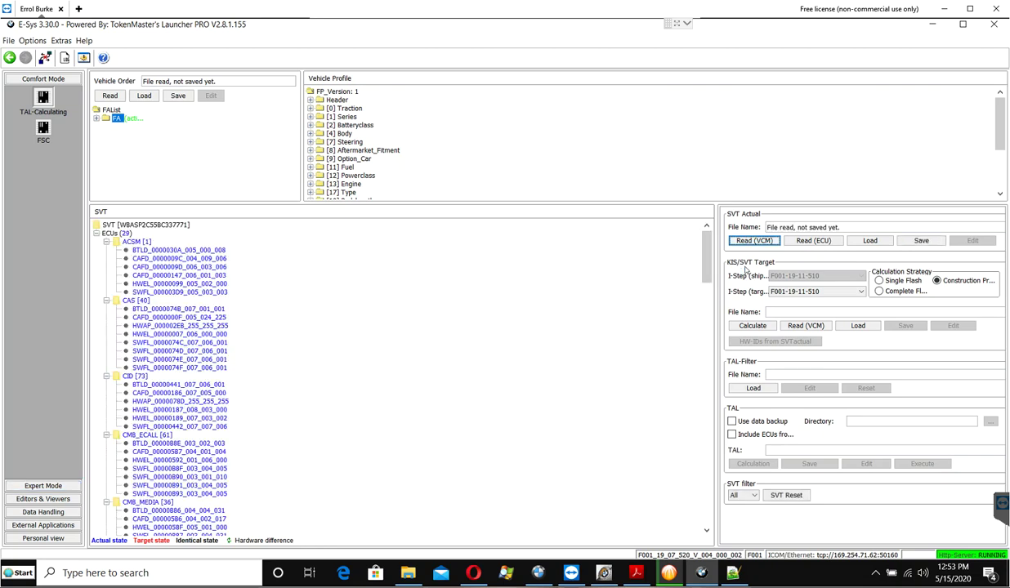
pyautogui.click(125, 233)
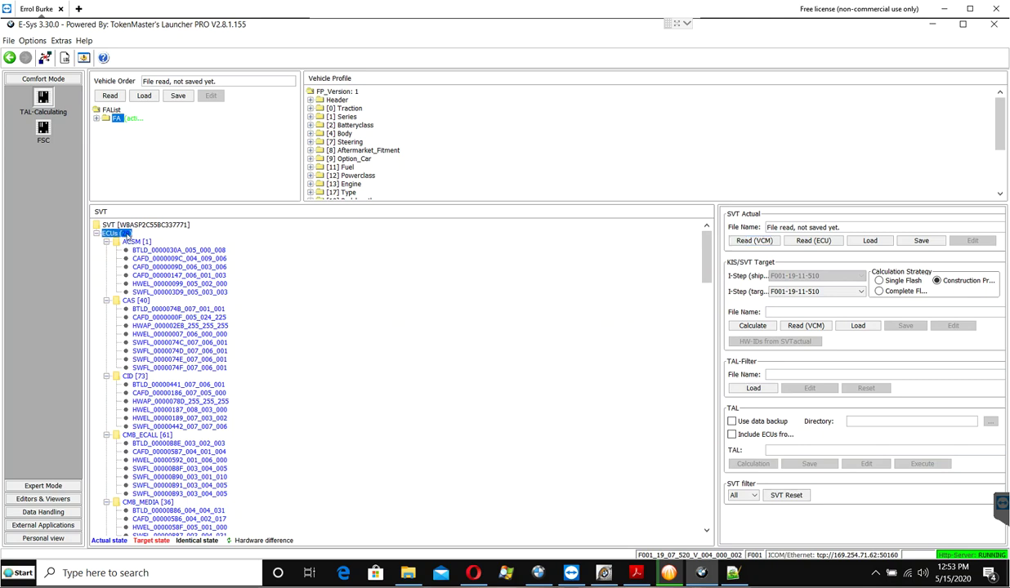
pyautogui.click(151, 227)
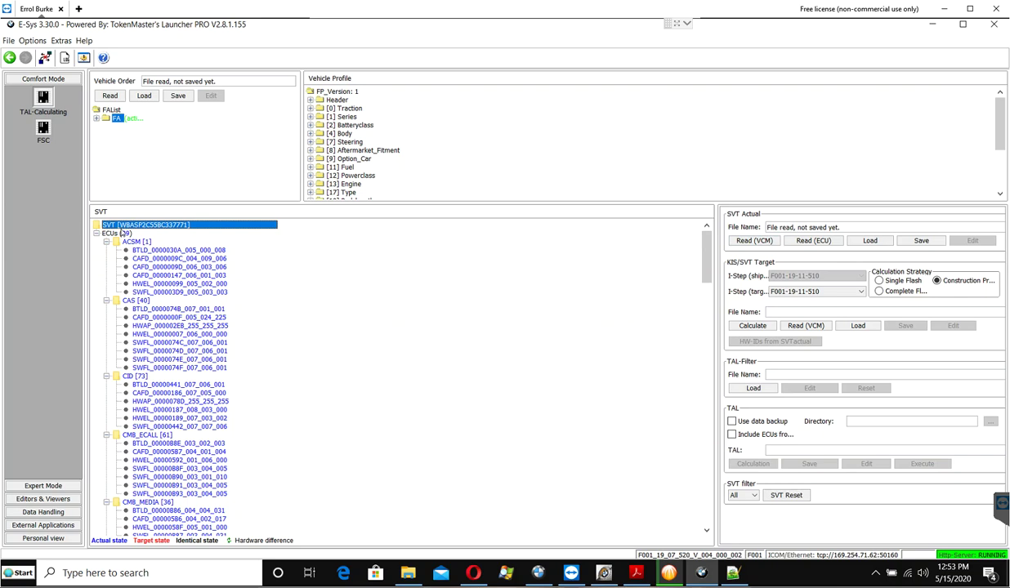
pyautogui.scroll(-8, 151, 259)
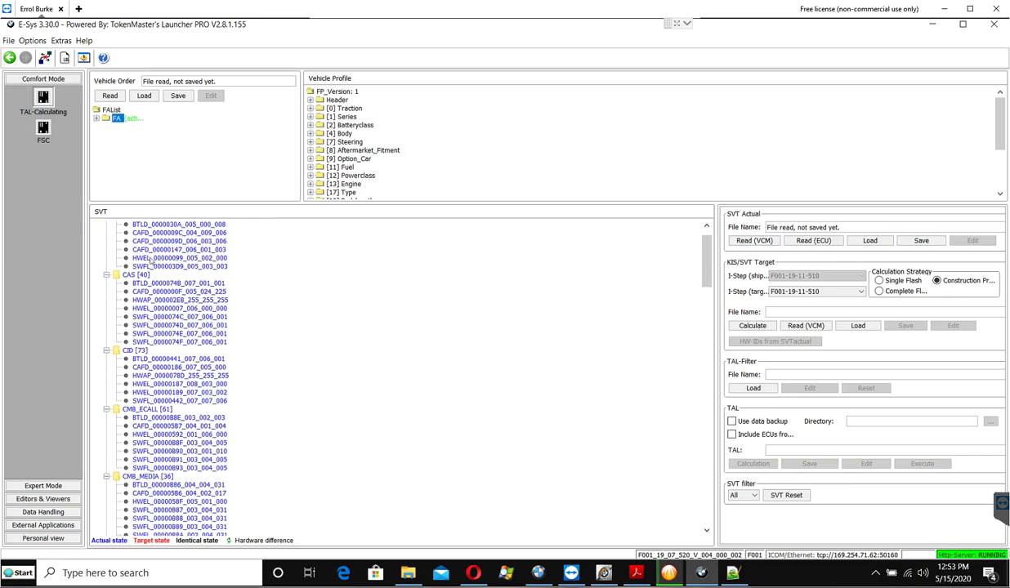
pyautogui.scroll(-13, 151, 260)
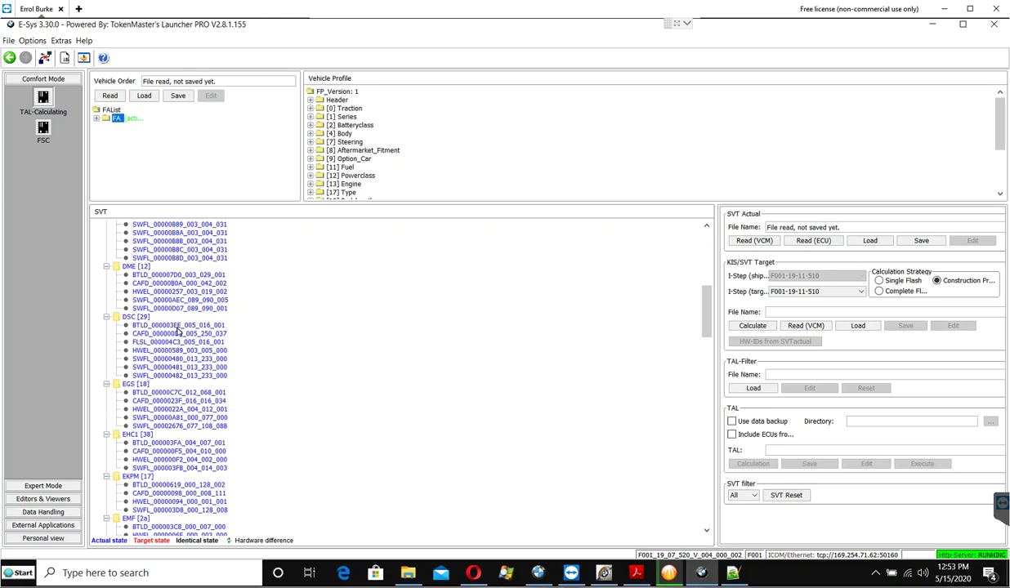
pyautogui.scroll(-15, 186, 377)
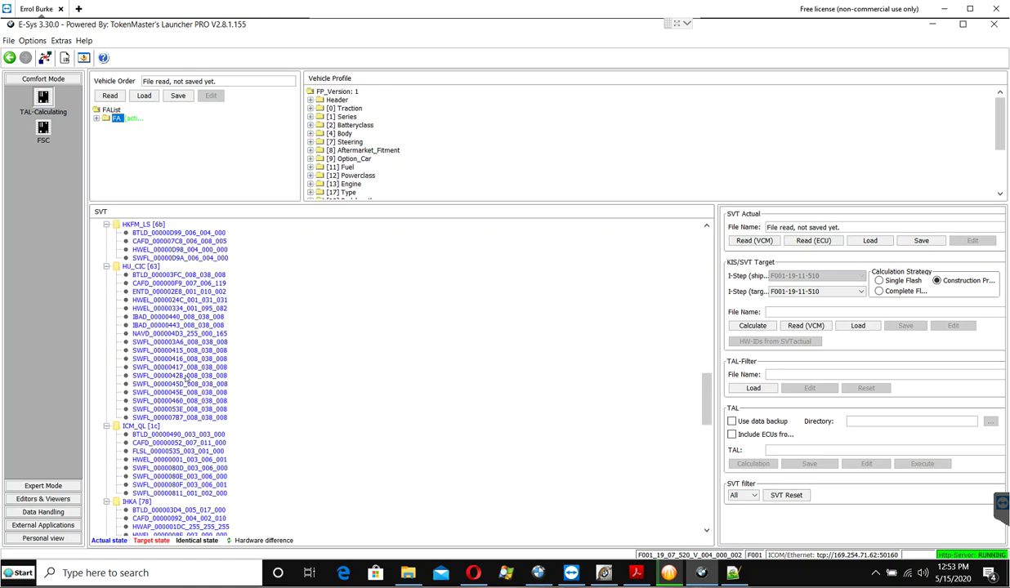
pyautogui.scroll(-12, 187, 377)
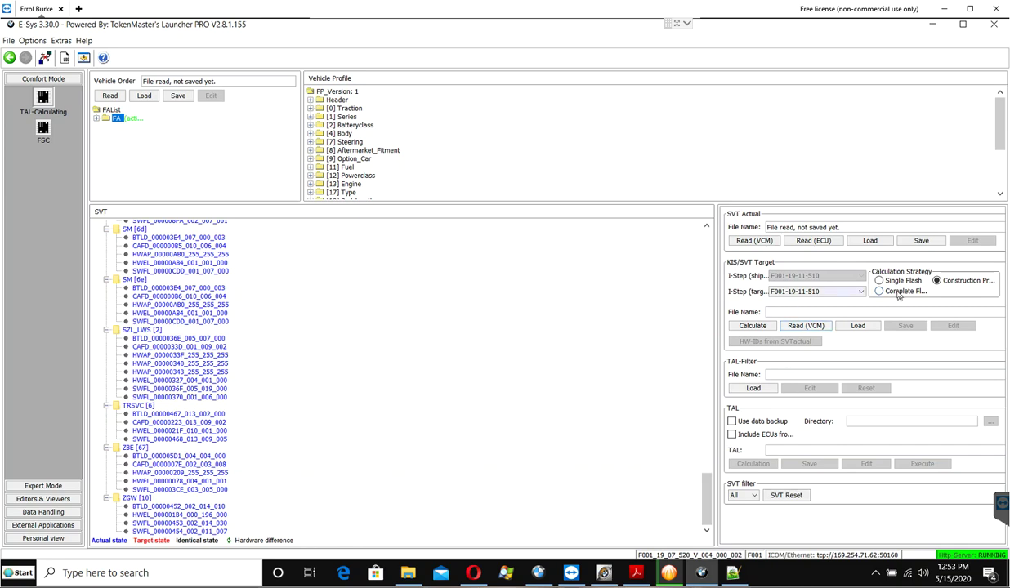
pyautogui.click(894, 292)
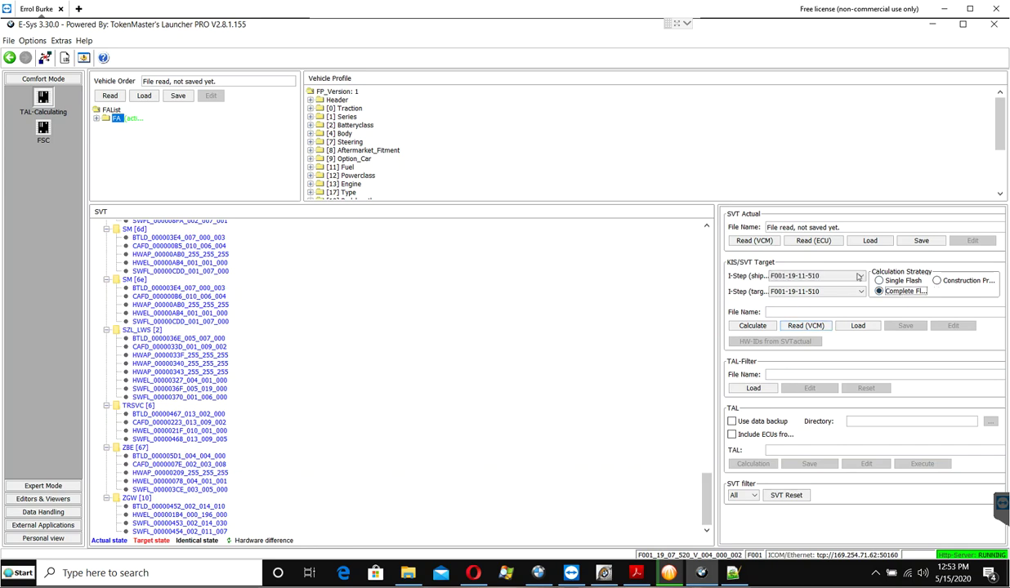
pyautogui.click(860, 276)
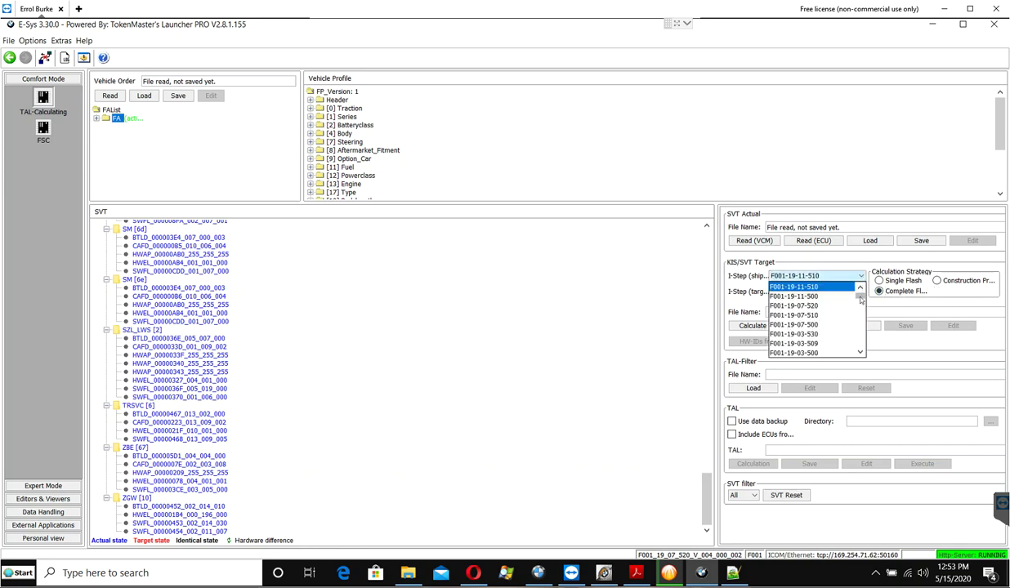
pyautogui.scroll(-1, 861, 304)
pyautogui.scroll(-5, 829, 318)
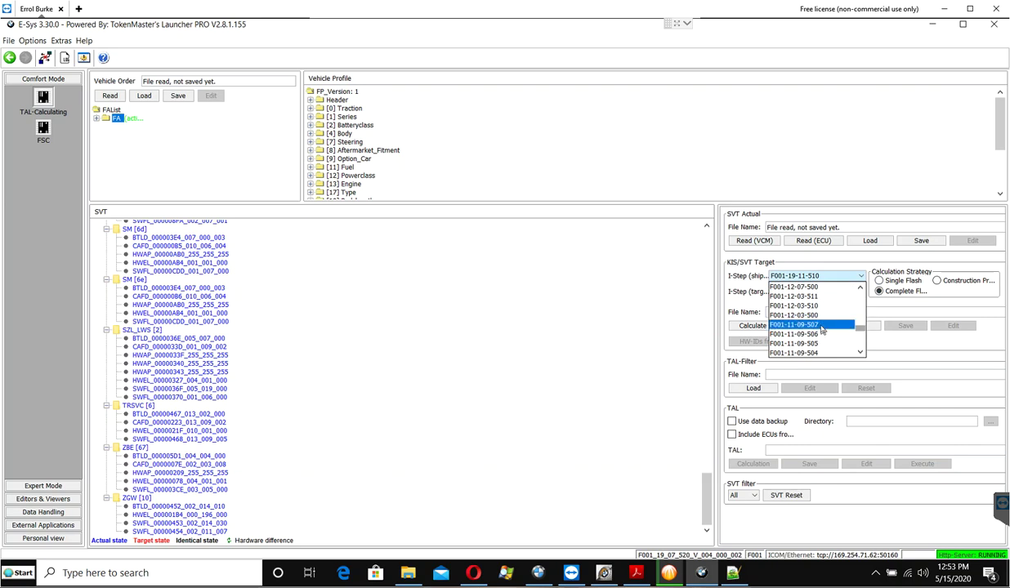
pyautogui.scroll(-3, 821, 328)
pyautogui.scroll(1, 817, 325)
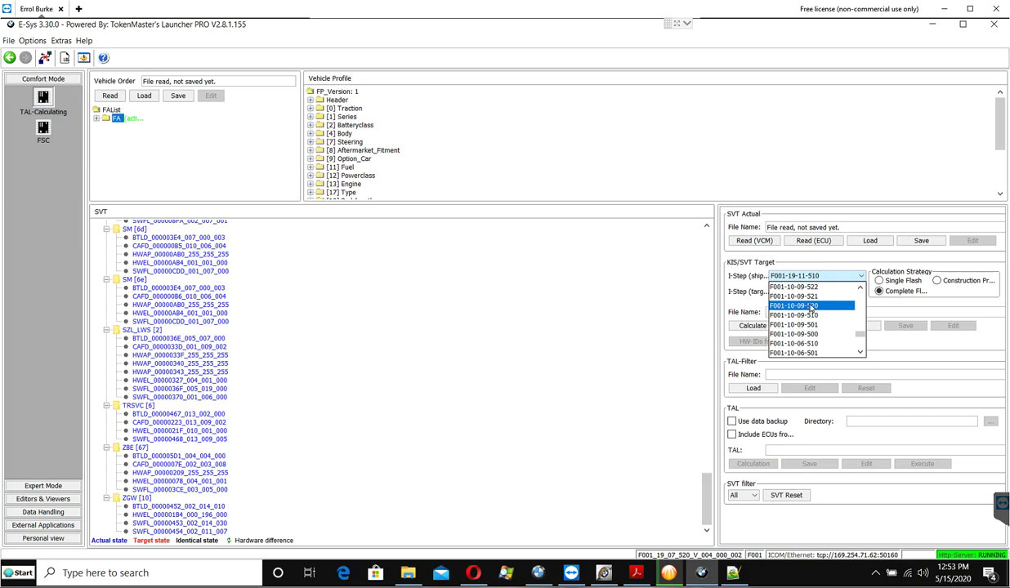
pyautogui.click(815, 297)
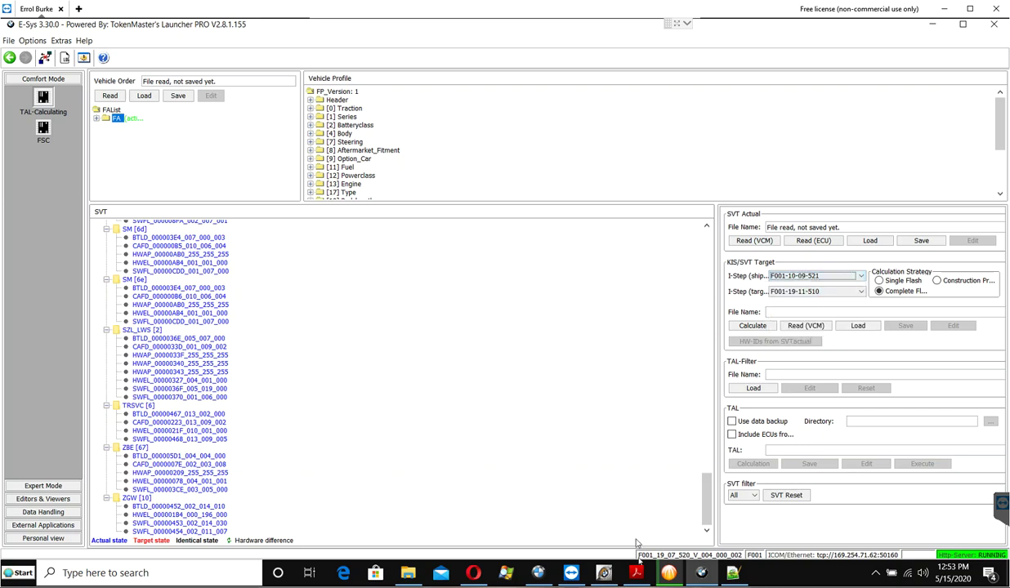
pyautogui.click(635, 572)
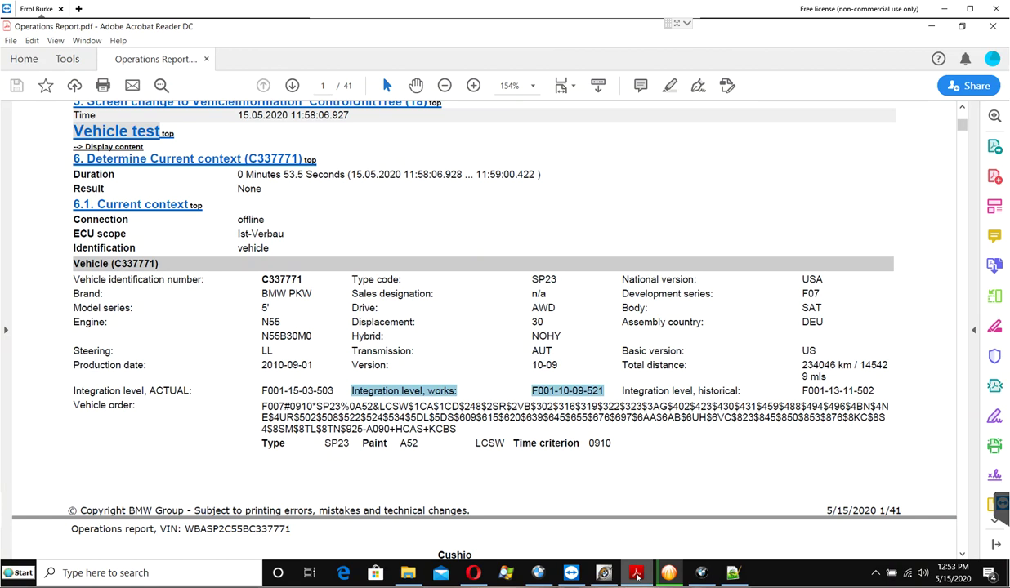
pyautogui.click(635, 572)
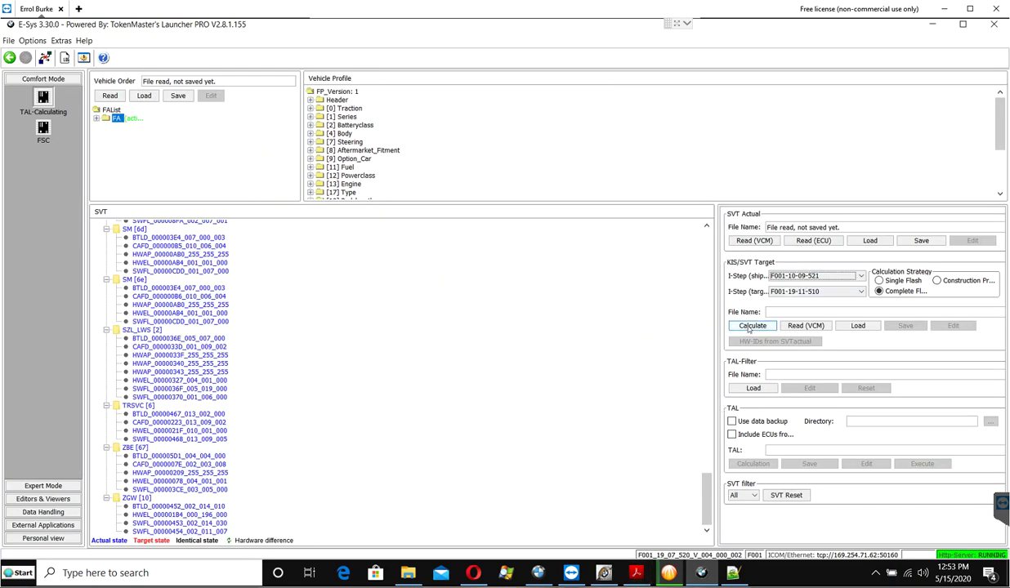
pyautogui.click(791, 291)
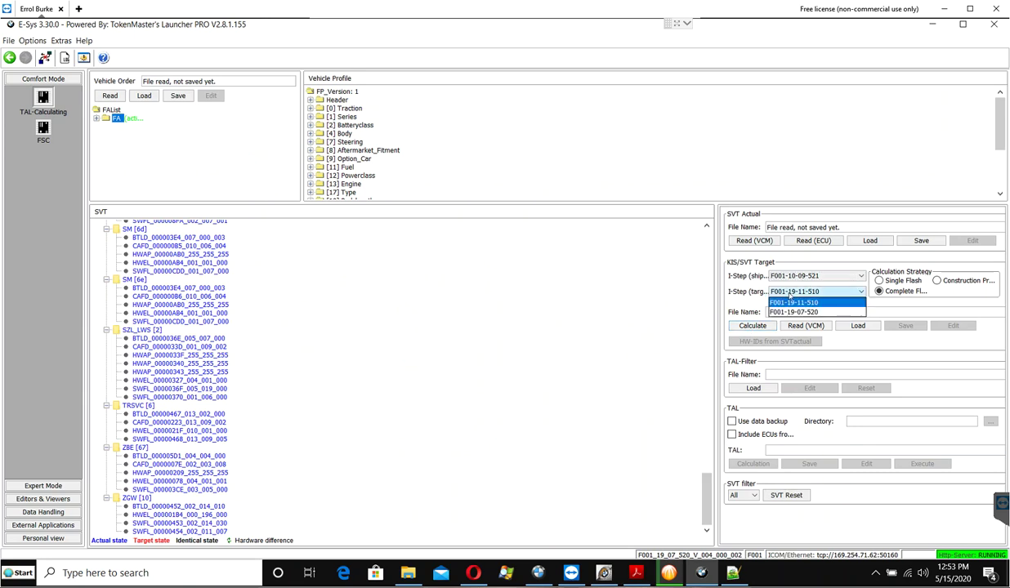
pyautogui.click(805, 313)
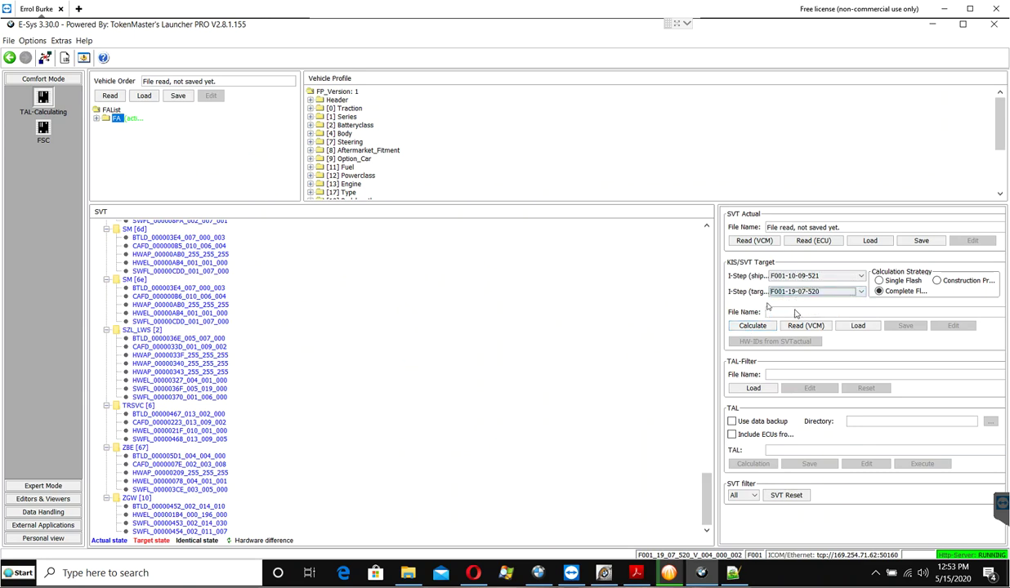
pyautogui.click(746, 327)
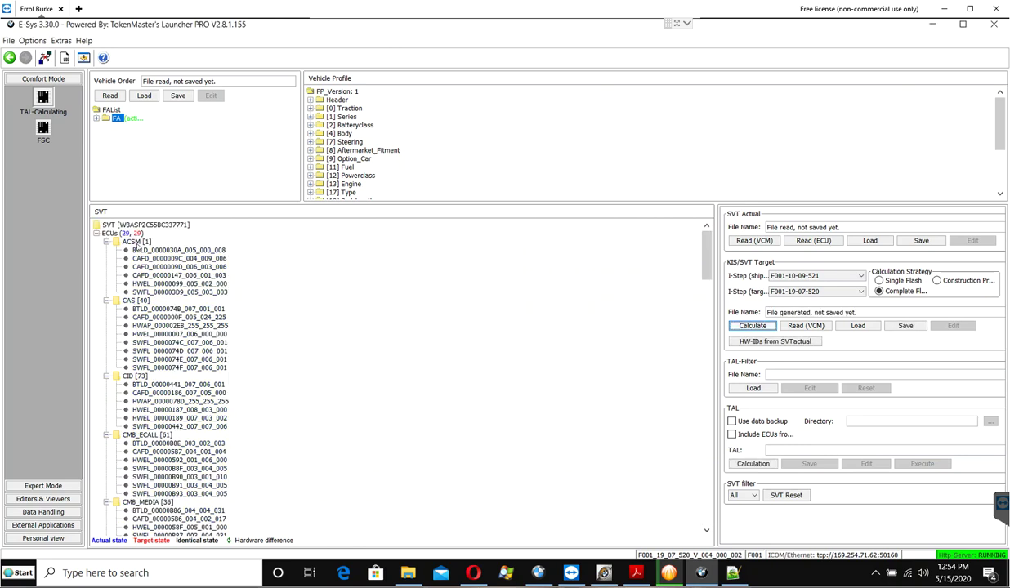
pyautogui.scroll(-4, 136, 245)
pyautogui.scroll(-5, 137, 254)
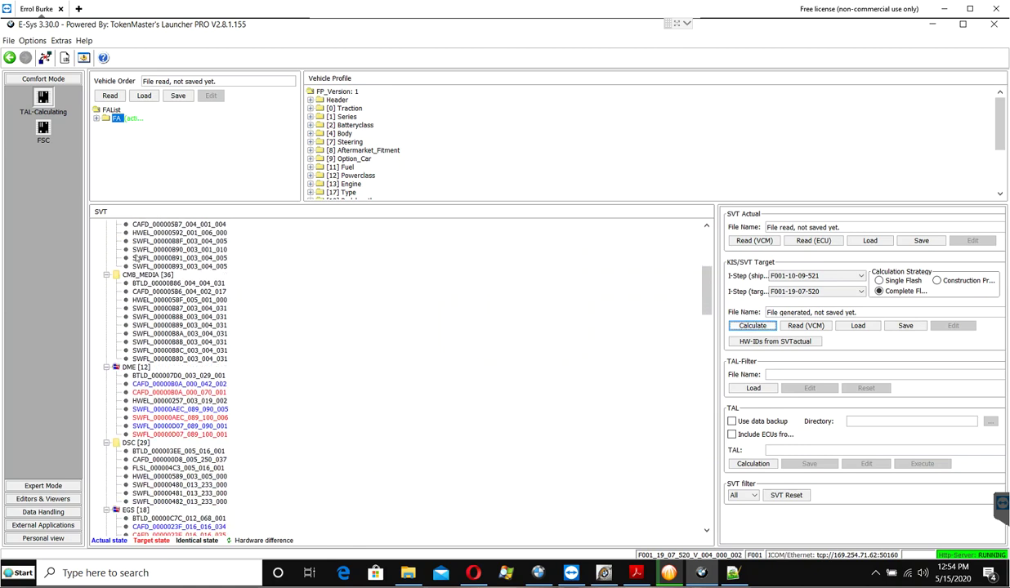
pyautogui.click(136, 366)
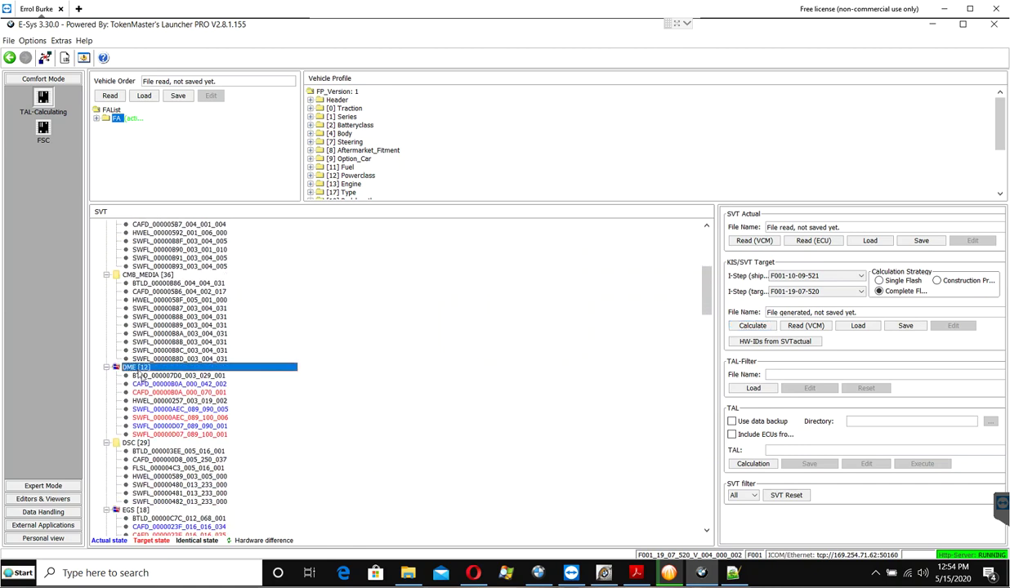
pyautogui.click(149, 393)
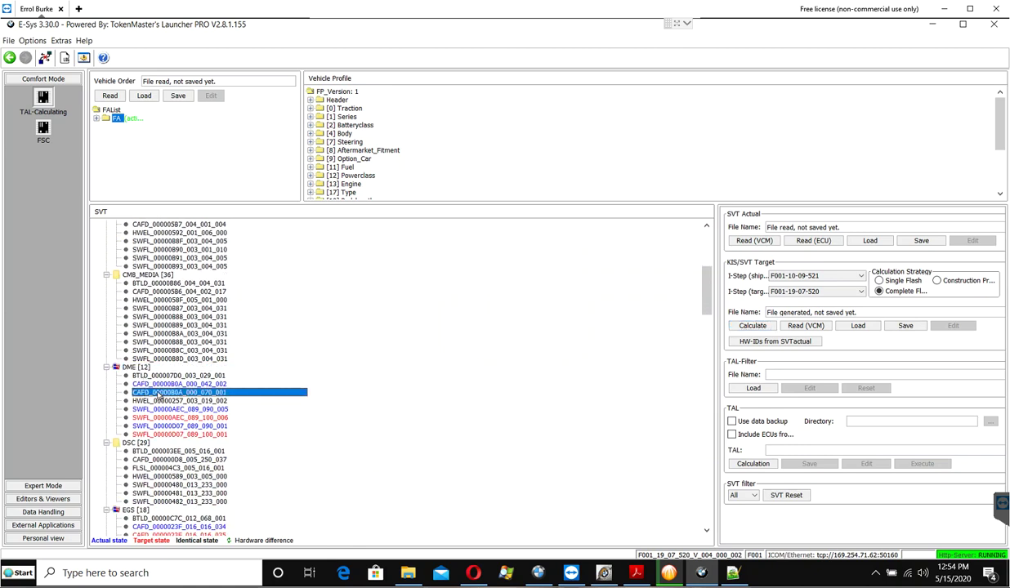
pyautogui.click(164, 418)
pyautogui.click(170, 434)
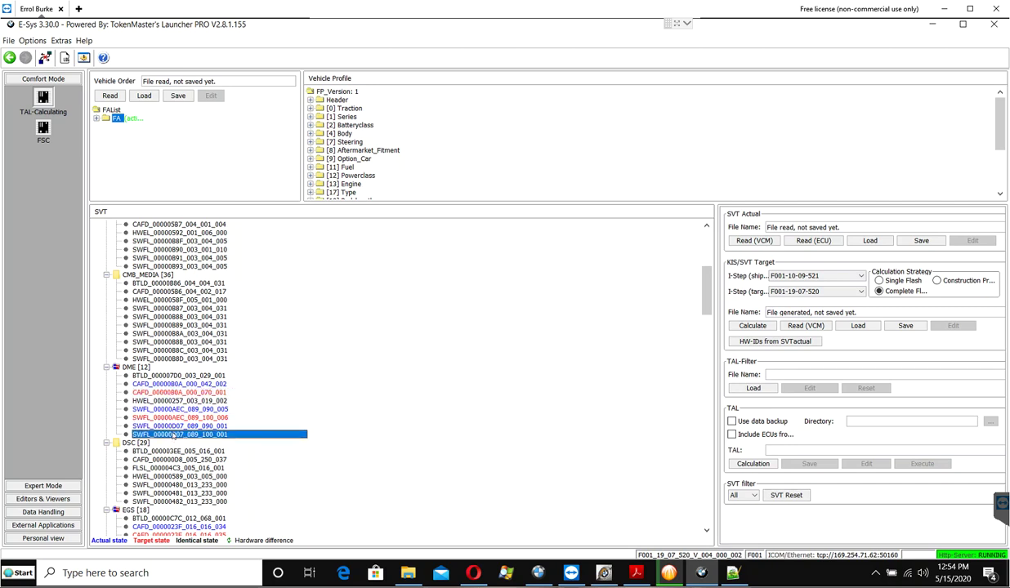
pyautogui.click(127, 369)
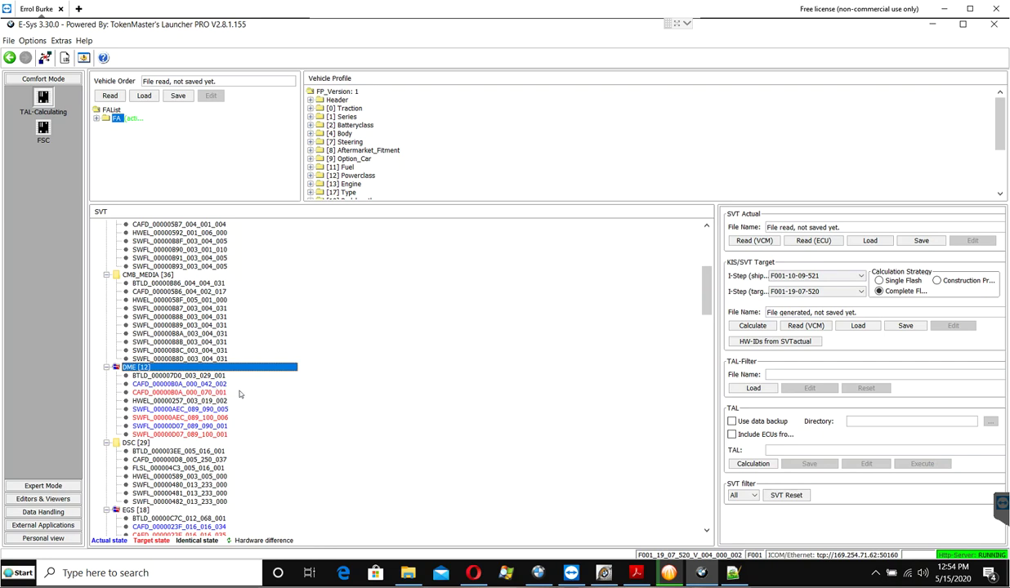
pyautogui.scroll(-2, 243, 400)
pyautogui.scroll(-3, 245, 402)
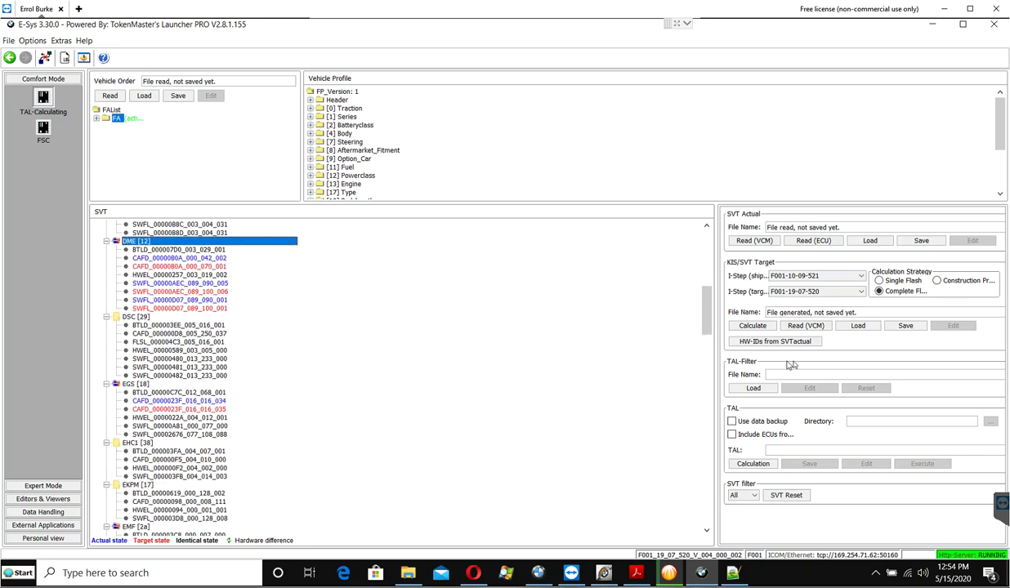
pyautogui.scroll(-2, 190, 360)
pyautogui.scroll(-12, 190, 362)
pyautogui.scroll(-15, 188, 365)
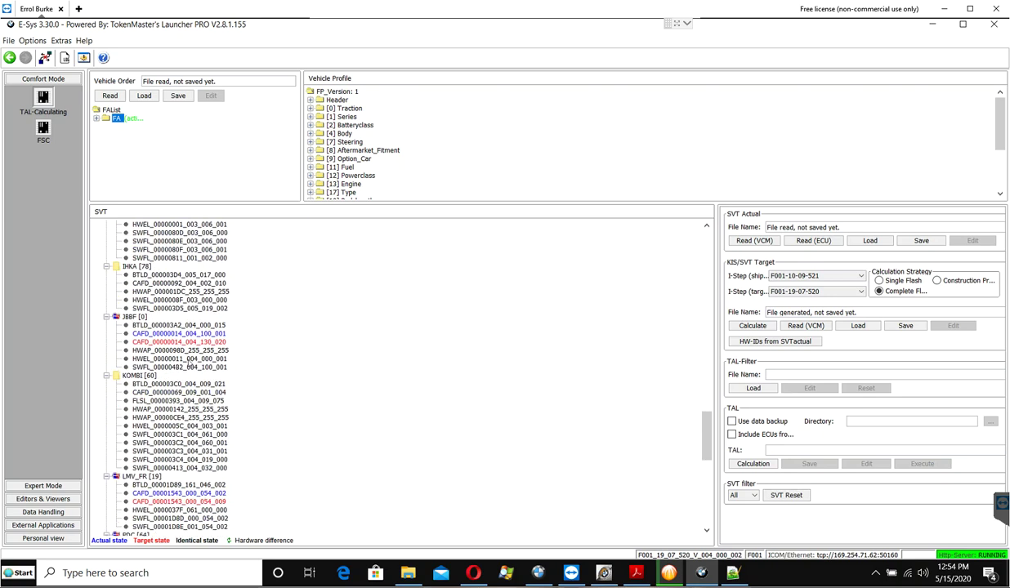
pyautogui.scroll(-7, 187, 365)
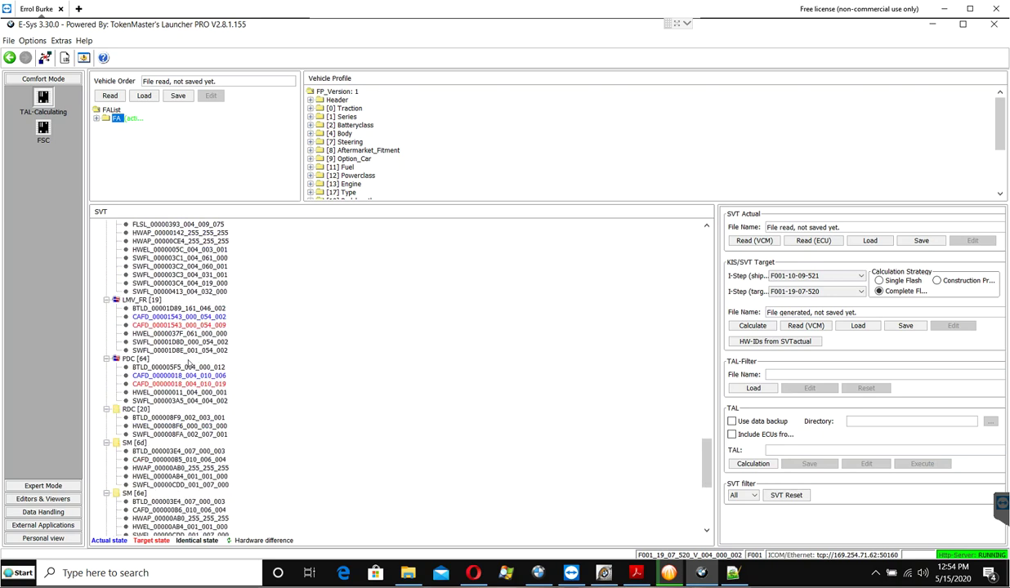
pyautogui.scroll(-9, 189, 363)
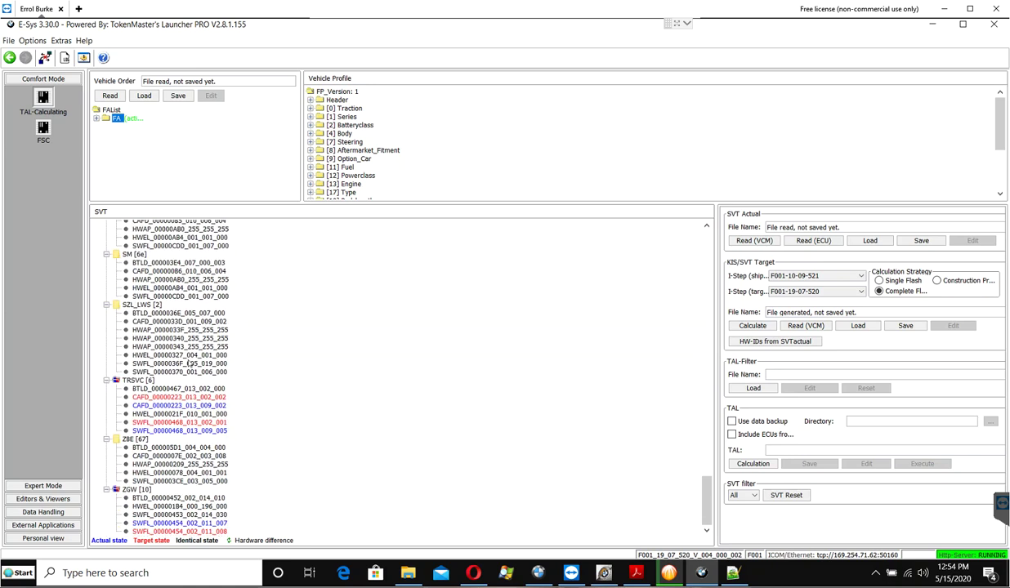
pyautogui.click(152, 472)
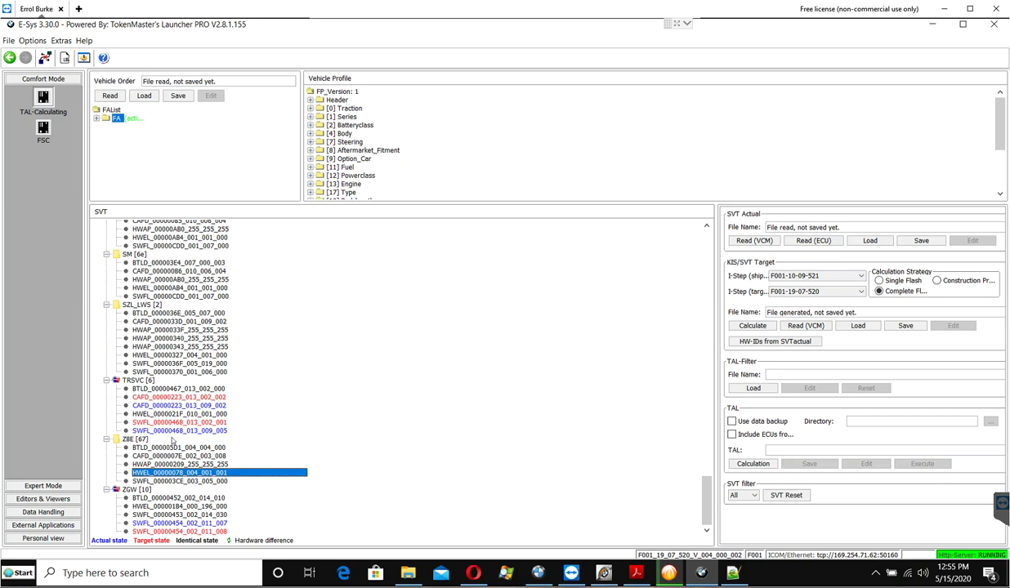
pyautogui.scroll(1, 163, 395)
pyautogui.scroll(20, 163, 396)
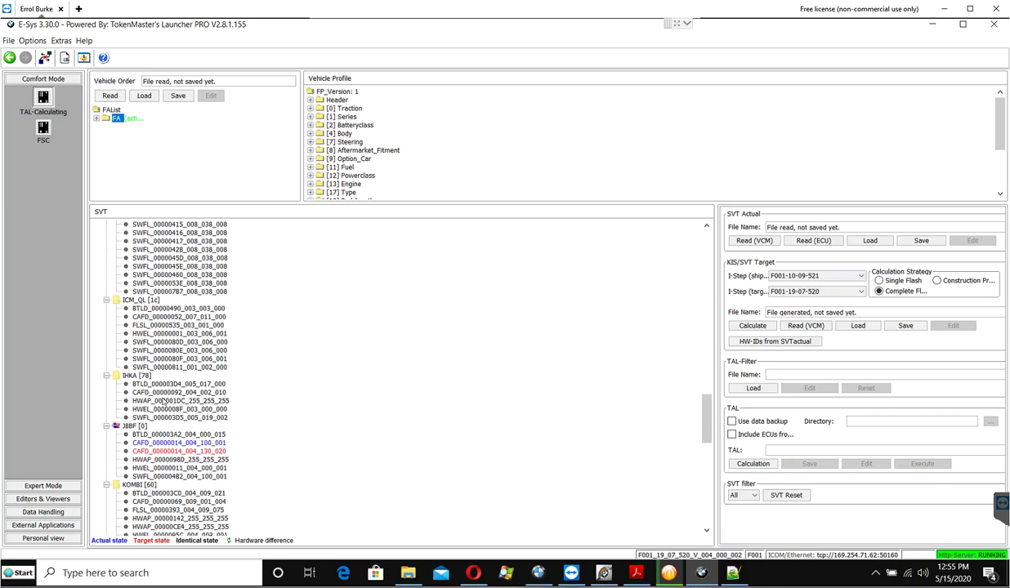
pyautogui.scroll(12, 162, 395)
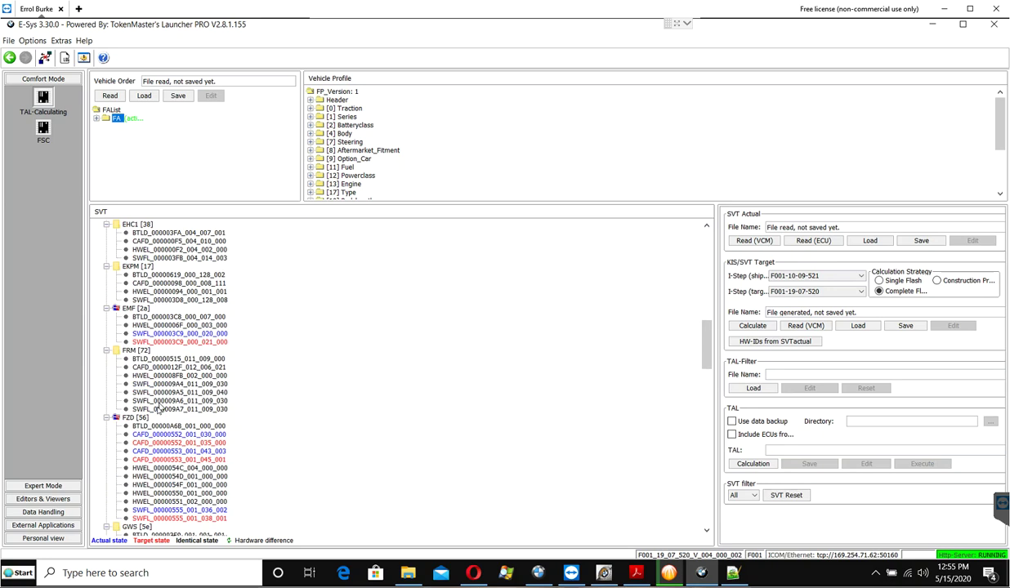
pyautogui.click(154, 378)
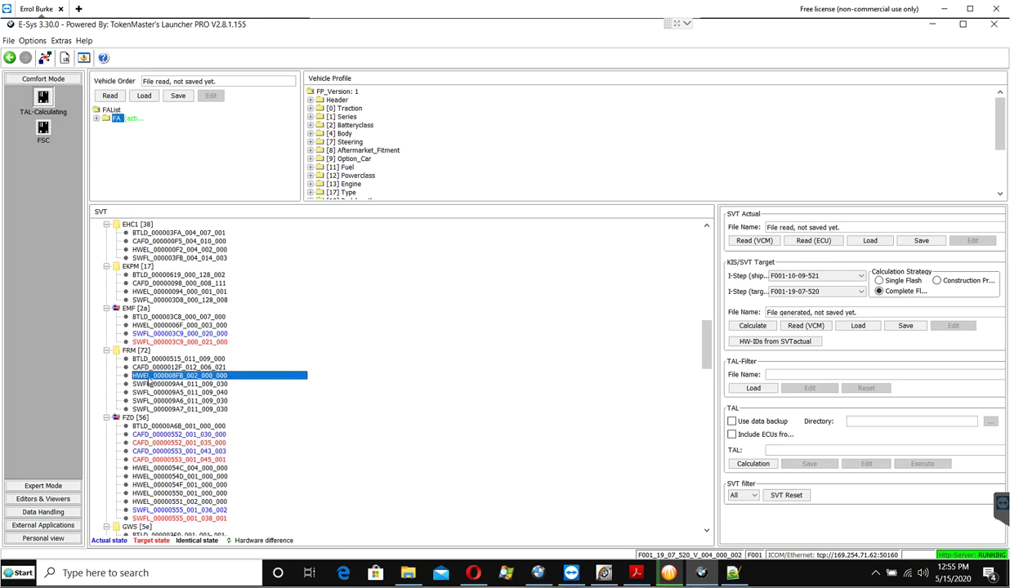
pyautogui.click(147, 485)
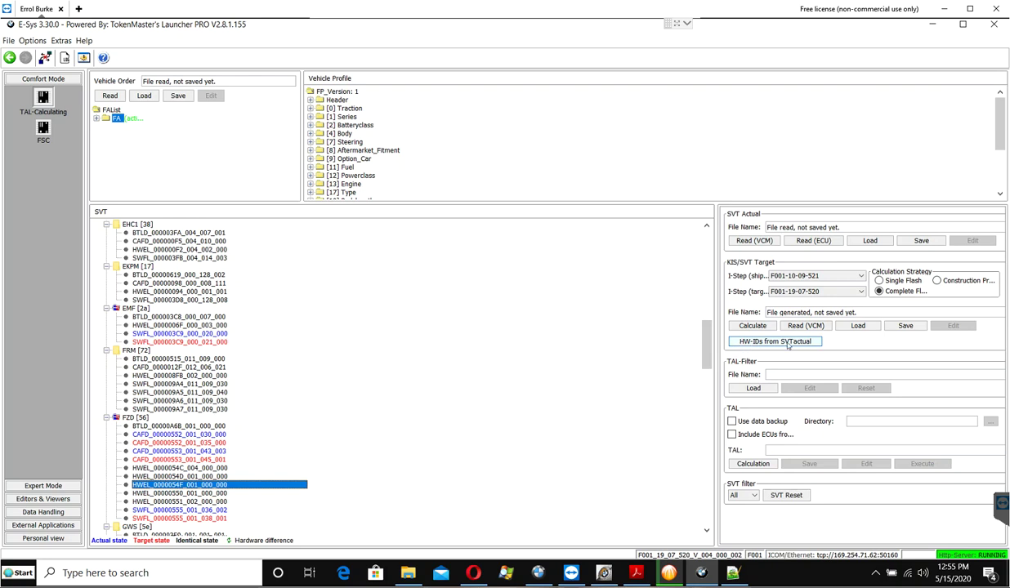
pyautogui.click(141, 493)
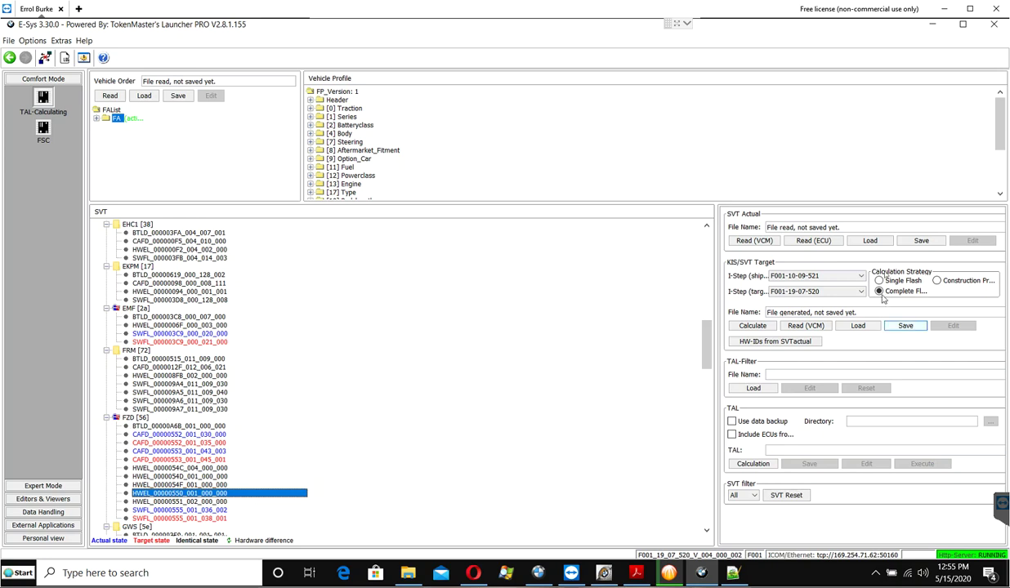
pyautogui.click(920, 241)
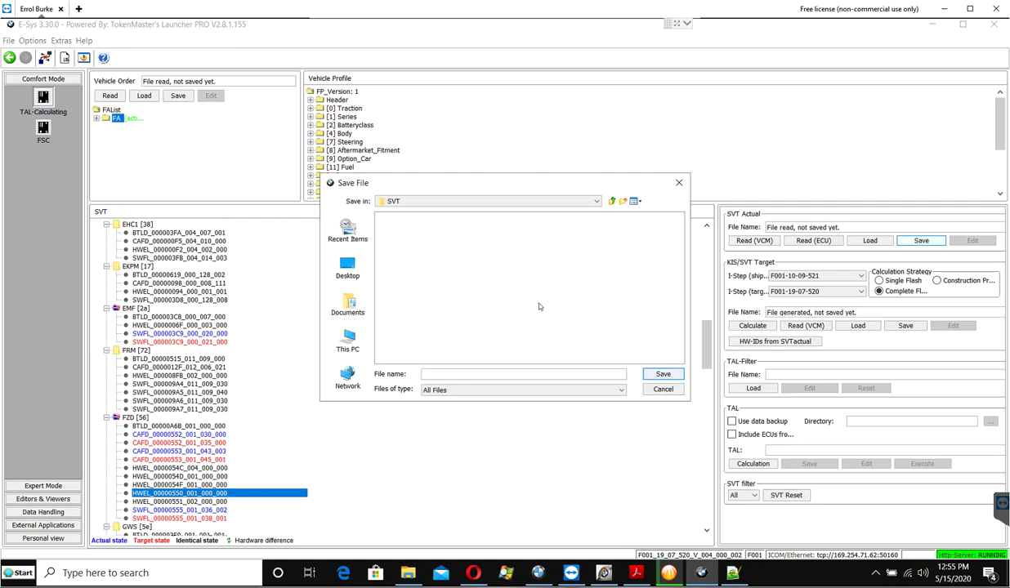
pyautogui.write('BMW F07_Vin C337771SVT_ist')
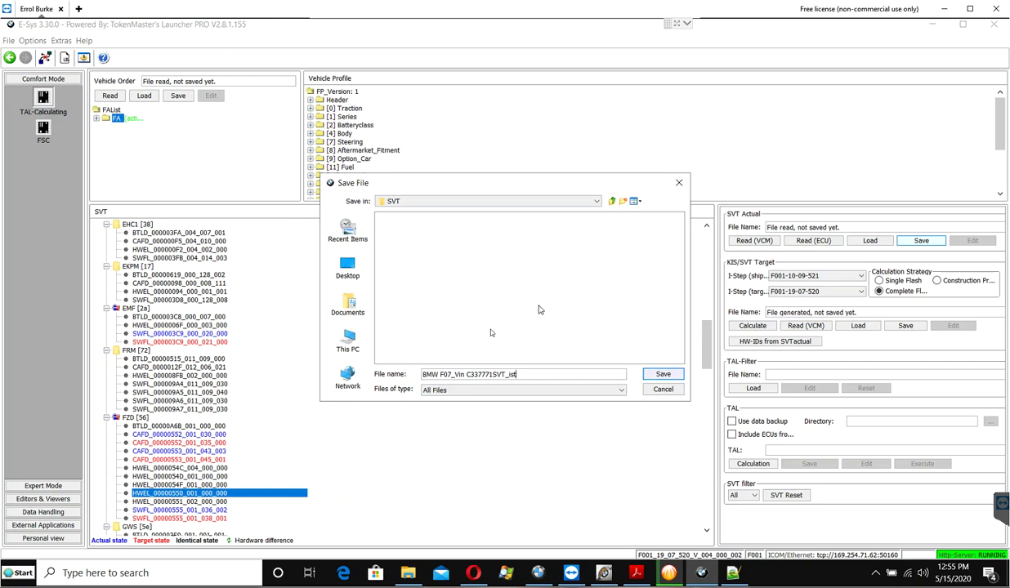
pyautogui.click(660, 374)
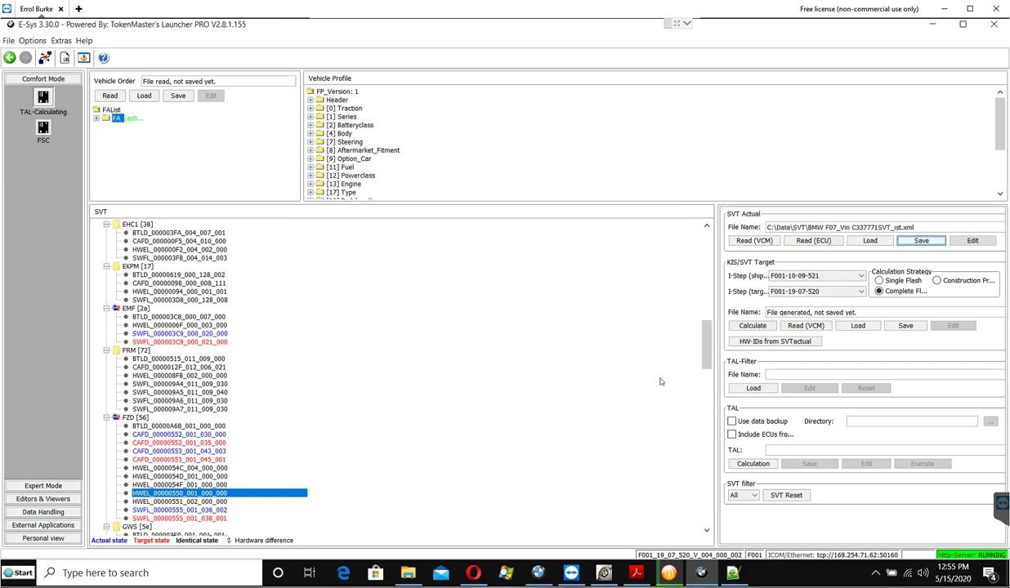
# - Save the target SVT under the same name with the suffix Soll
pyautogui.click(907, 325)
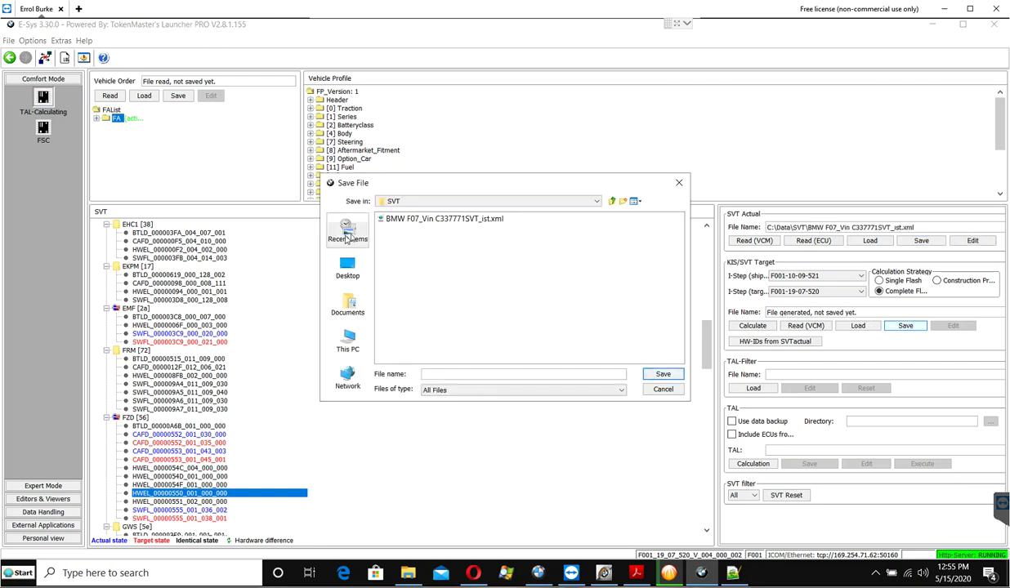
pyautogui.click(444, 219)
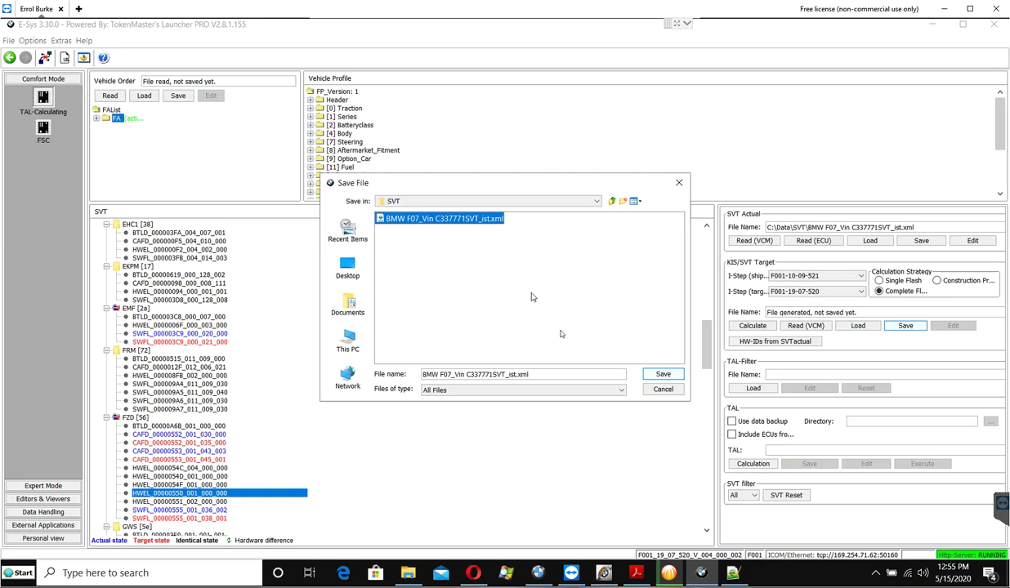
pyautogui.click(515, 372)
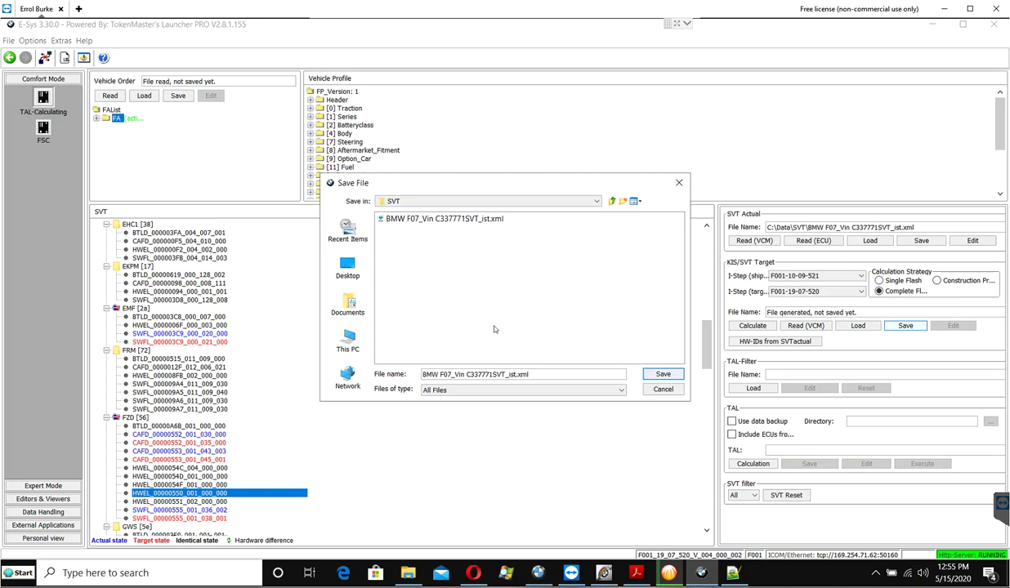
pyautogui.press('BackSpace')
pyautogui.press('BackSpace')
pyautogui.press('Delete')
pyautogui.write('Soll')
pyautogui.click(662, 373)
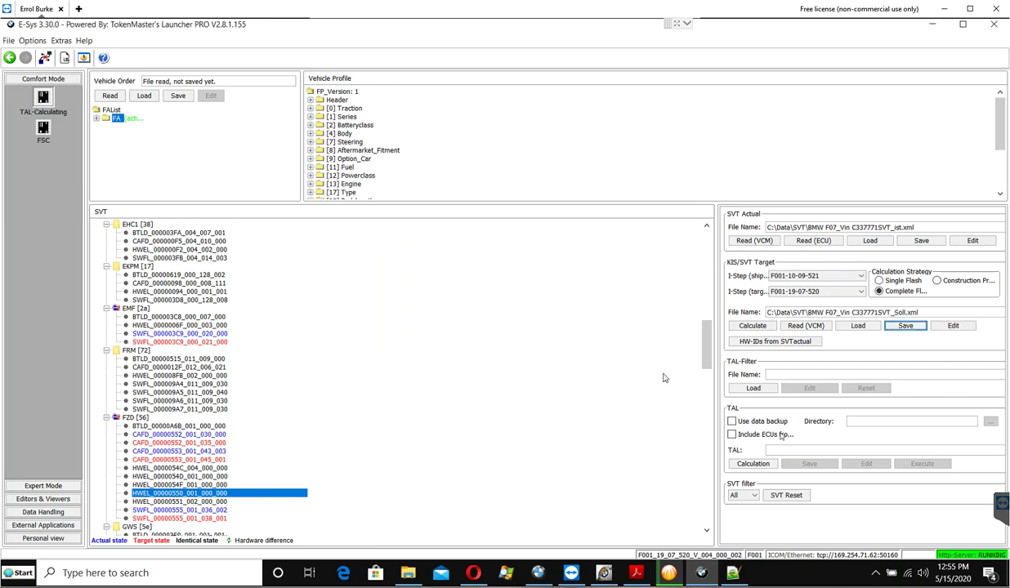
pyautogui.click(749, 463)
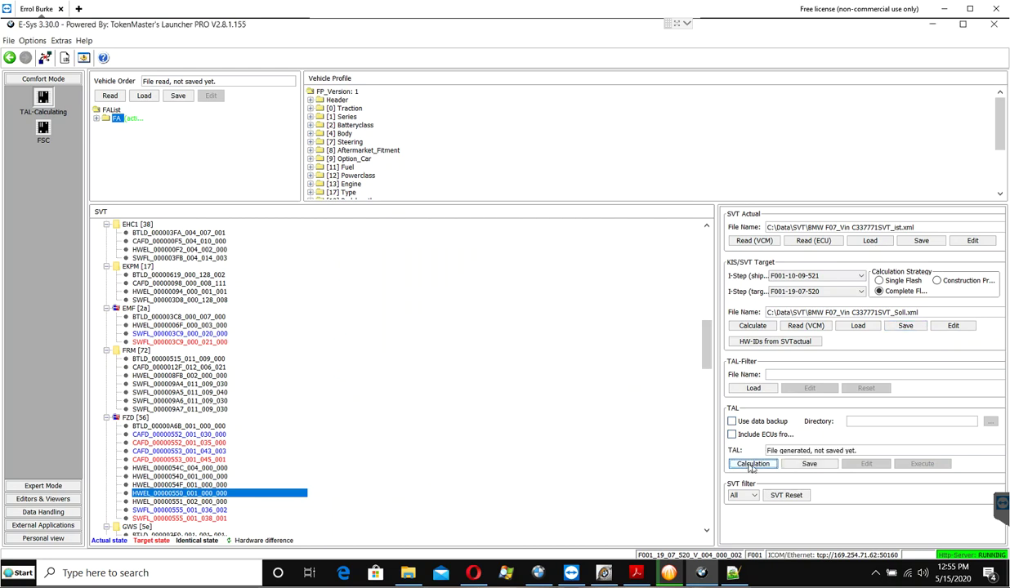
pyautogui.click(807, 464)
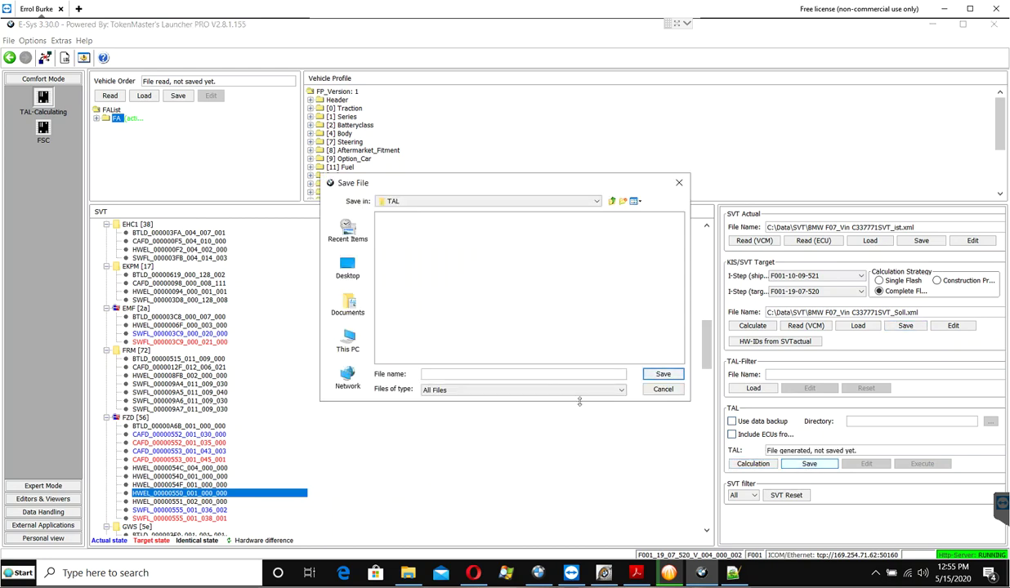
pyautogui.write('BMW_F07_Vin_C337771_TAL')
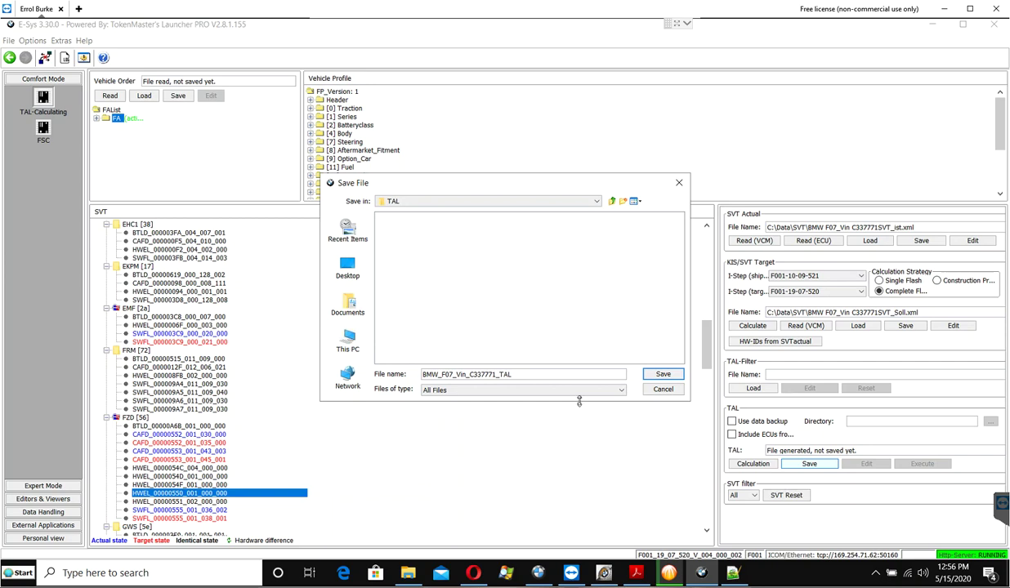
pyautogui.click(649, 378)
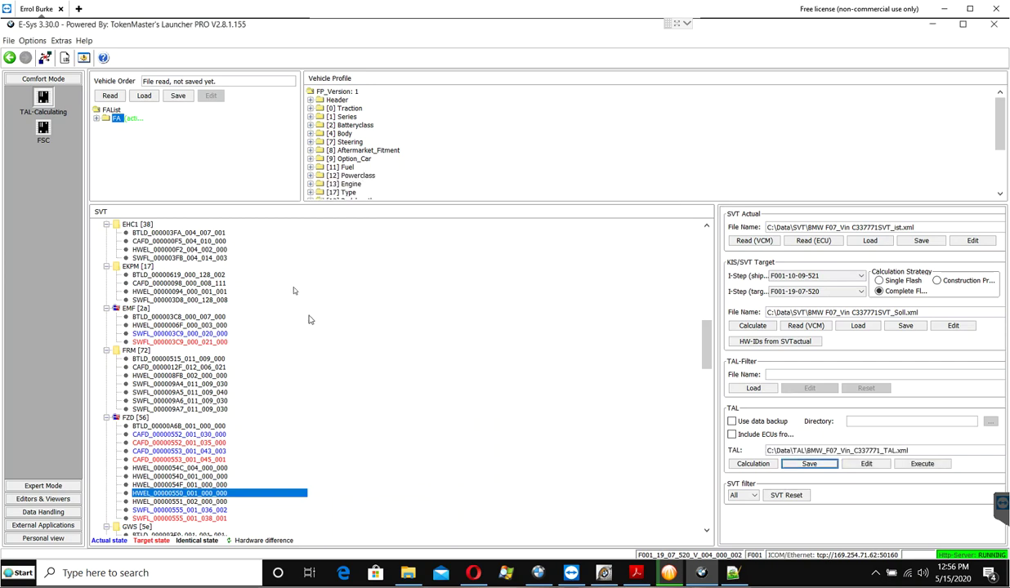
# - Load the saved TAL .xml file in Expert Mode TAL-Processing, then bring ISTA+ forward
pyautogui.click(41, 486)
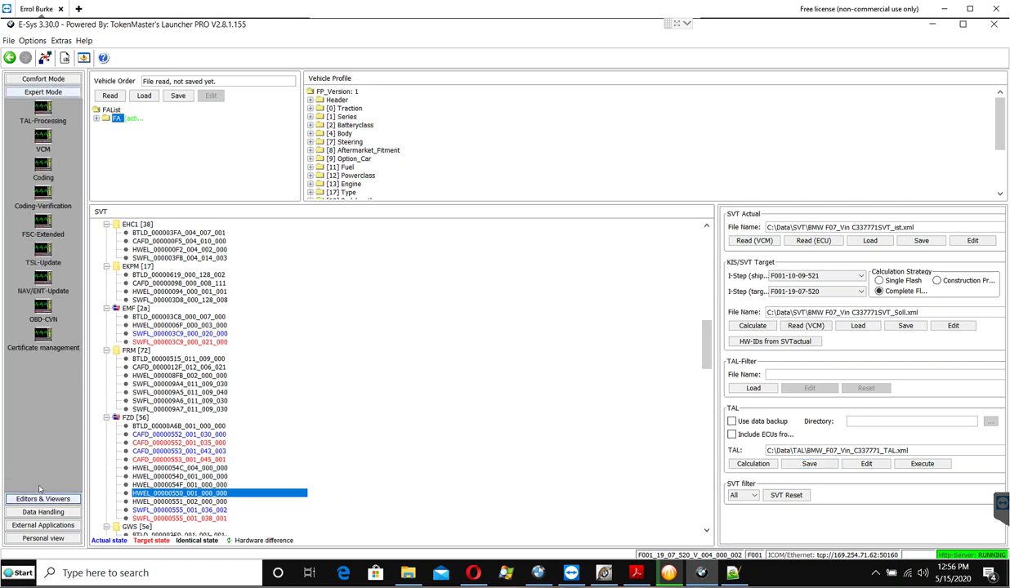
pyautogui.click(43, 115)
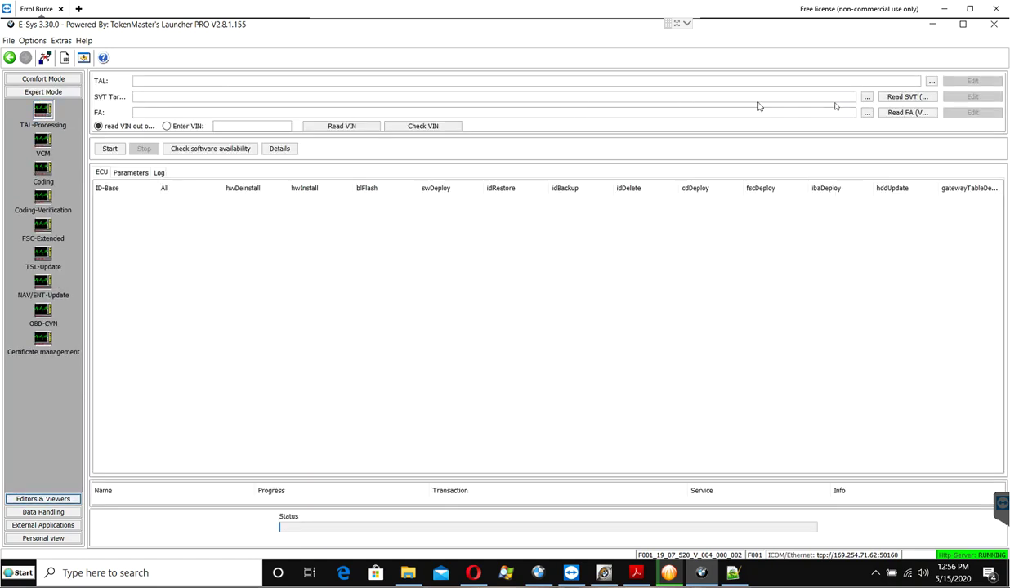
pyautogui.click(931, 80)
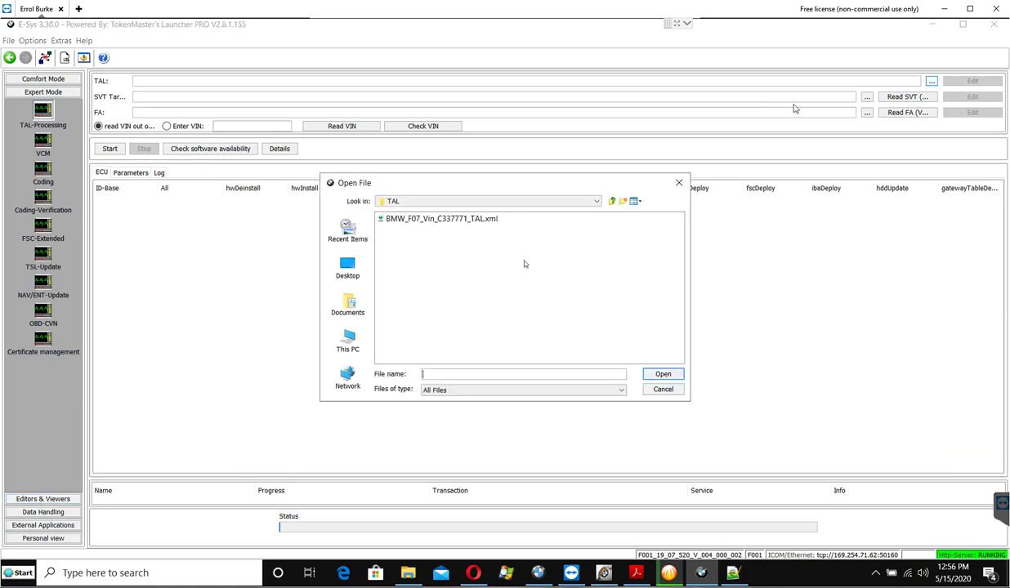
pyautogui.click(462, 219)
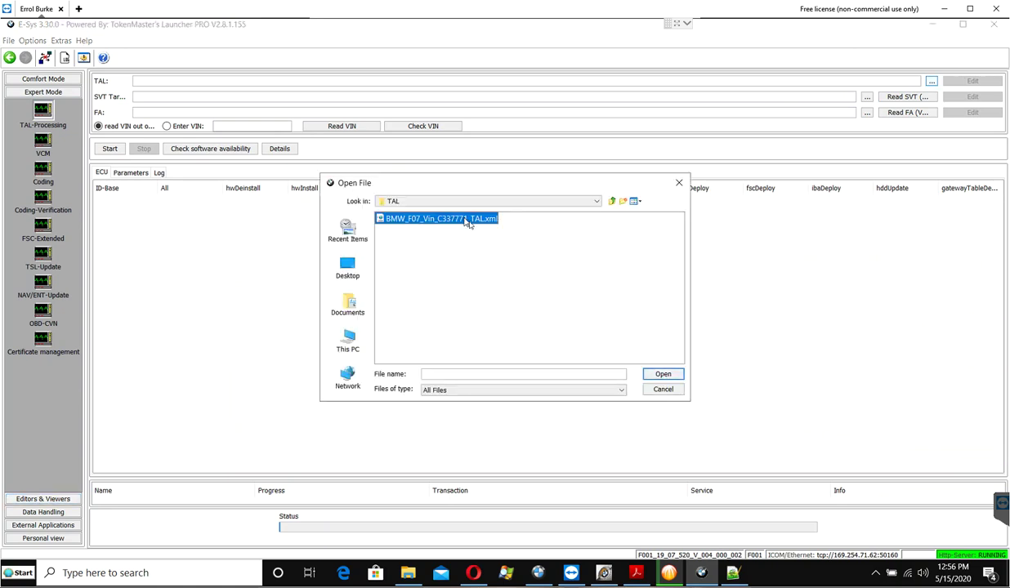
pyautogui.click(662, 373)
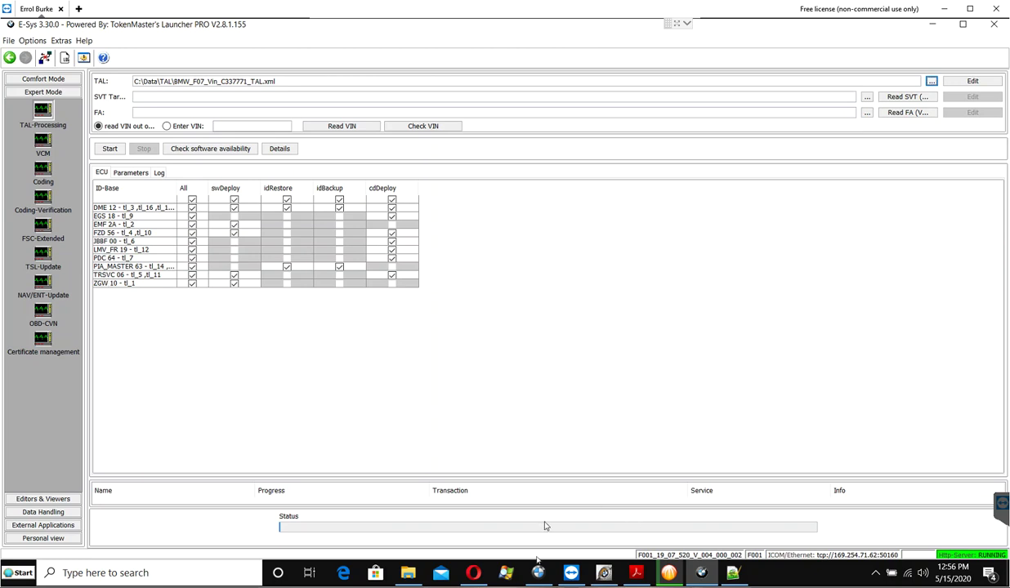
pyautogui.click(538, 573)
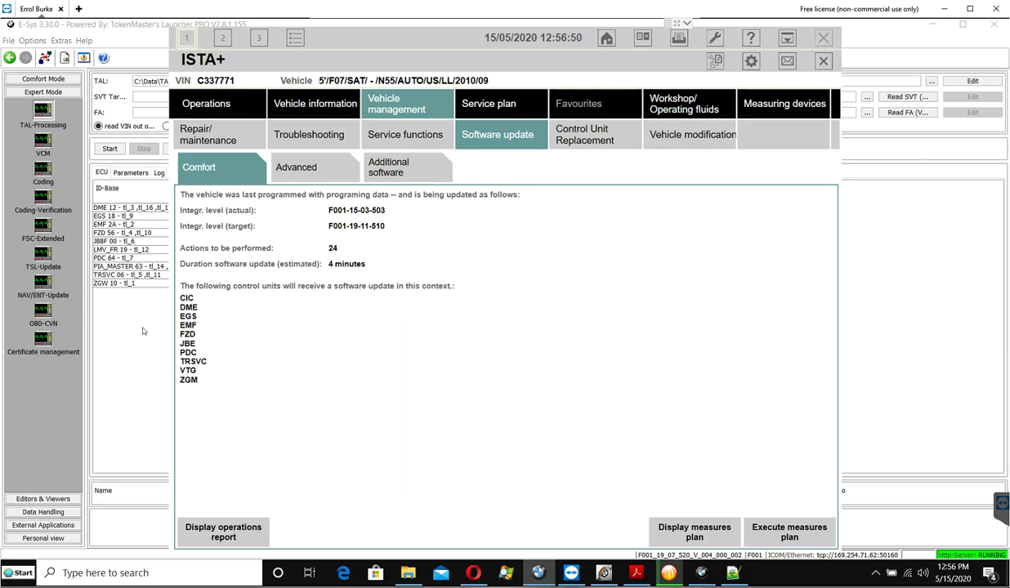
# - Return to E-Sys's comfort-mode TAL calculating view and inspect the two EMF software entries
pyautogui.click(151, 374)
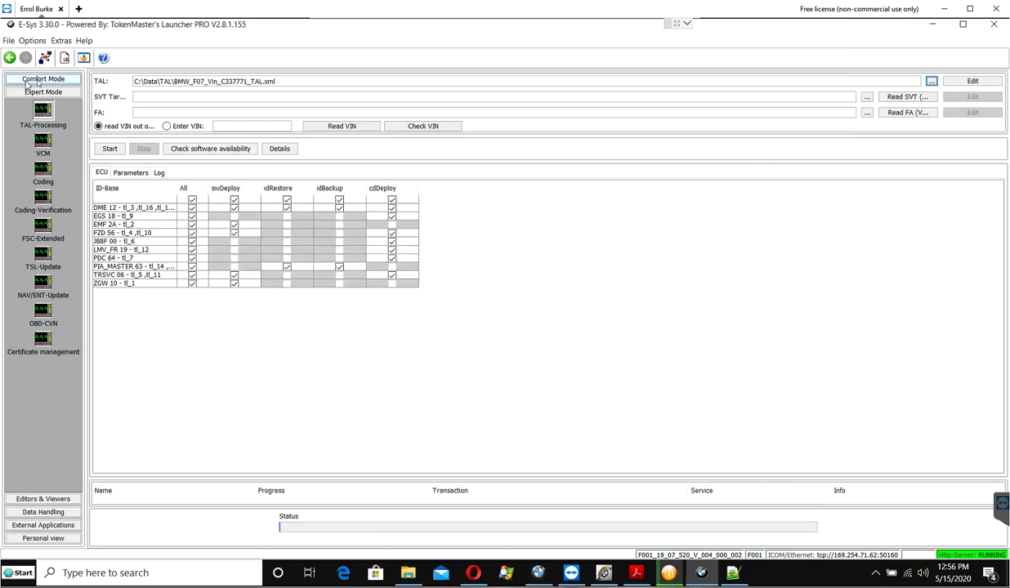
pyautogui.click(43, 80)
pyautogui.click(43, 97)
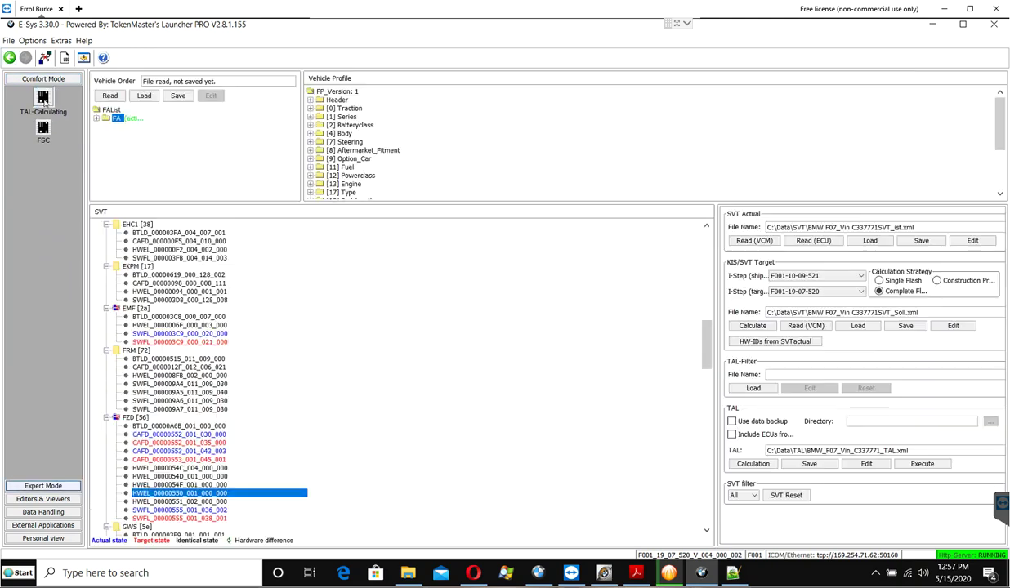
pyautogui.click(178, 343)
pyautogui.click(172, 333)
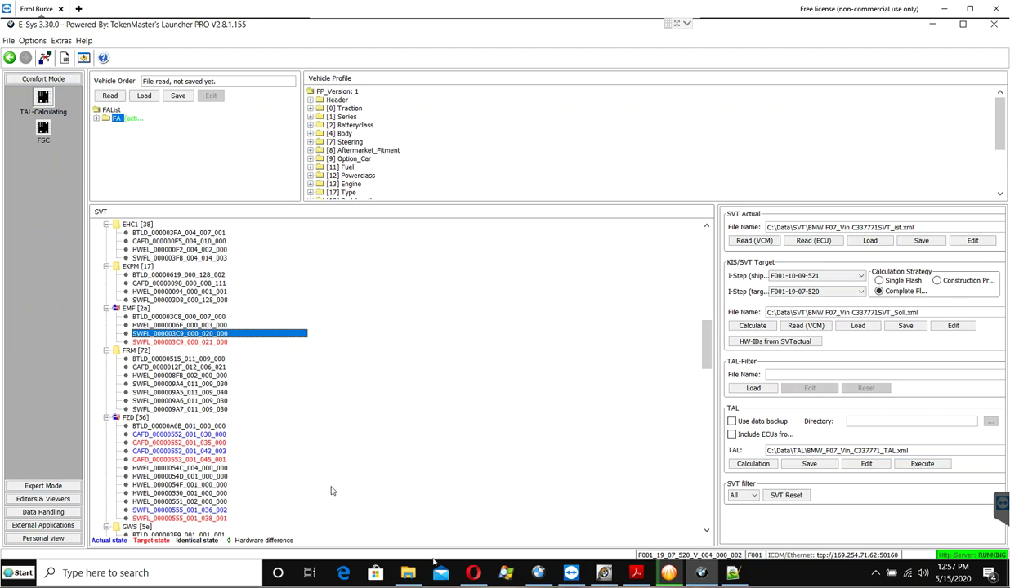
# - Review the planned update in ISTA+, then reopen Expert Mode TAL-Processing in E-Sys
pyautogui.click(537, 573)
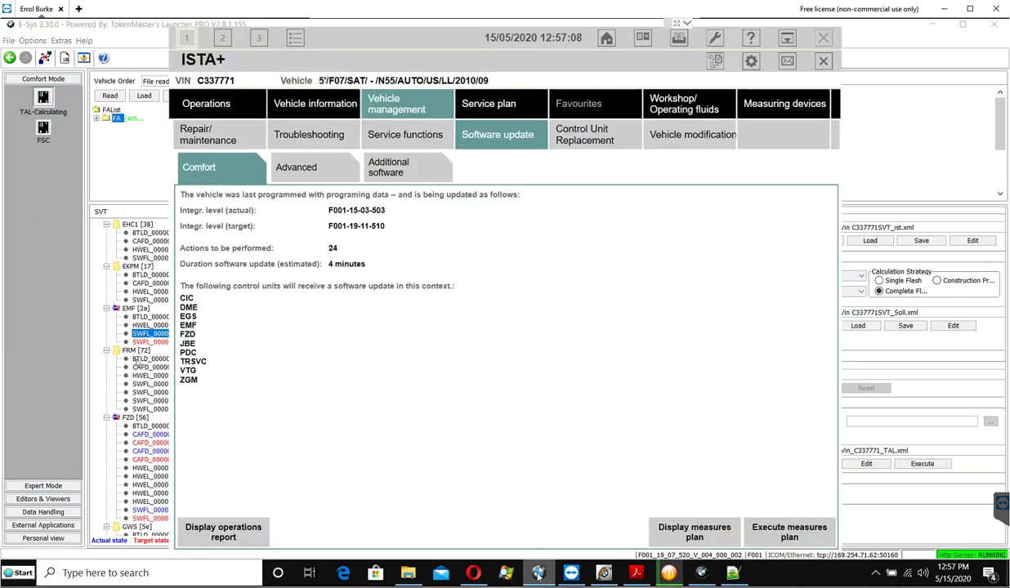
pyautogui.click(56, 304)
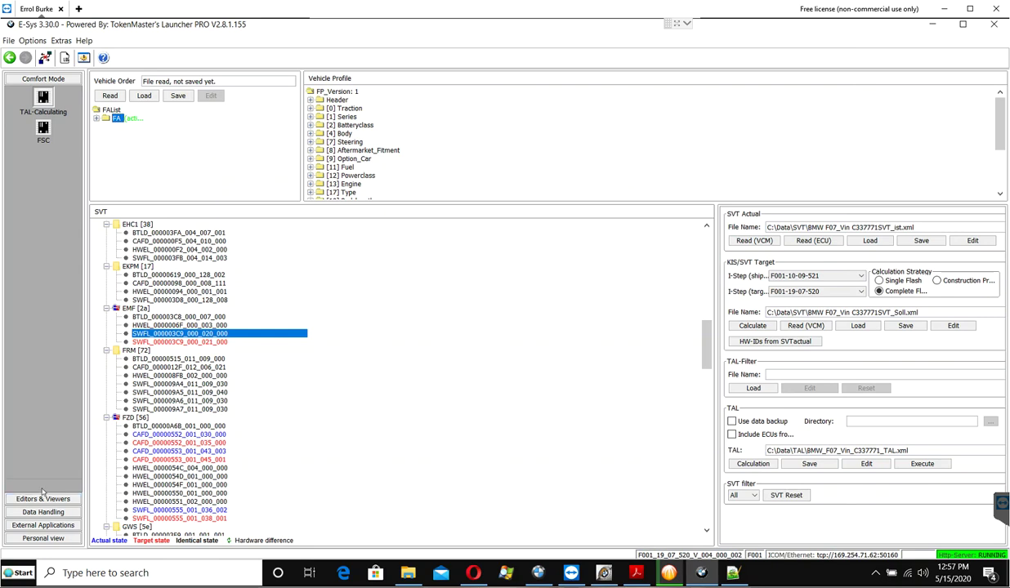
pyautogui.click(32, 484)
pyautogui.click(42, 117)
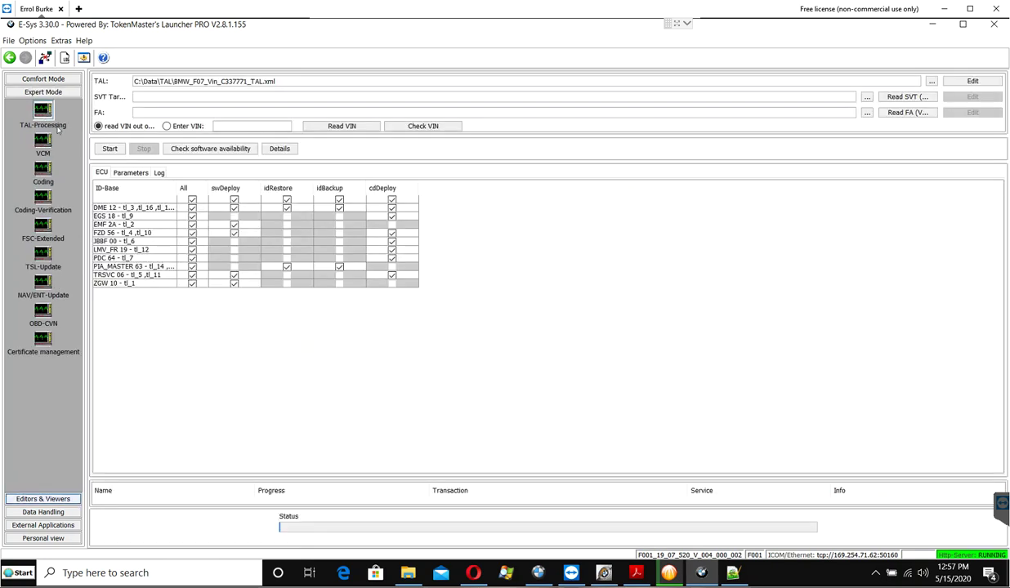
# - Load SVT_Soll.xml as the SVT target file
pyautogui.click(867, 96)
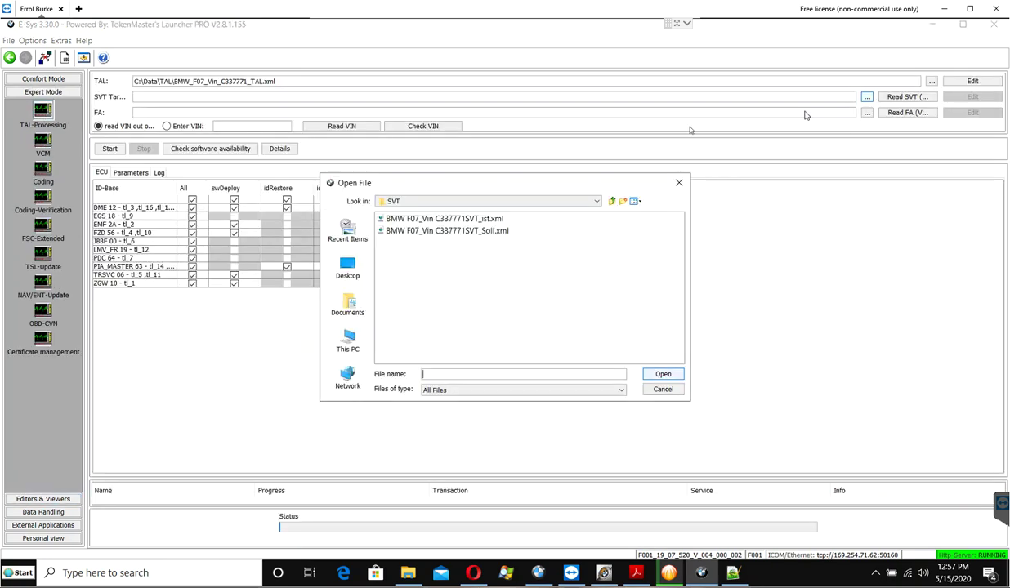
pyautogui.click(491, 231)
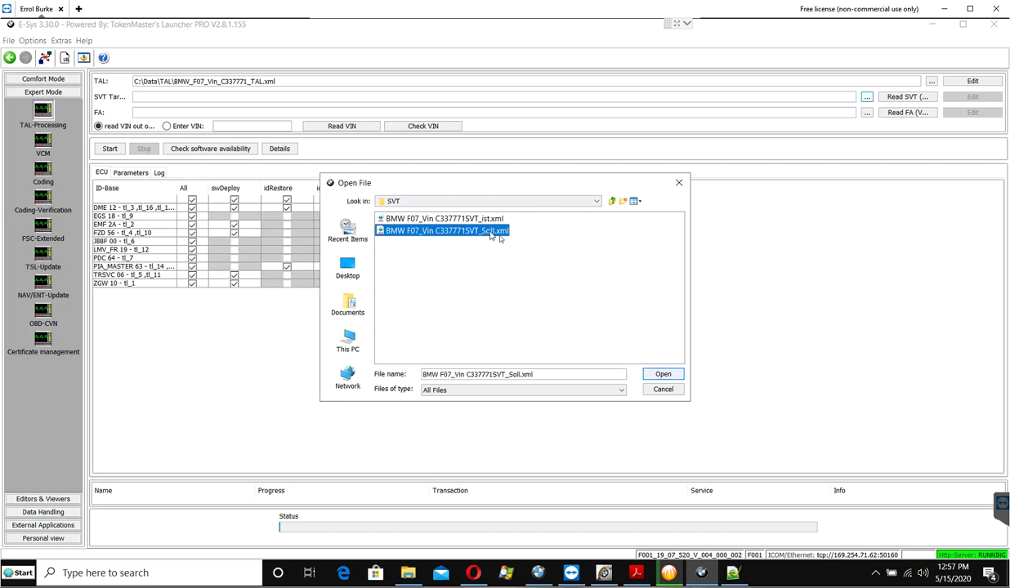
pyautogui.click(660, 374)
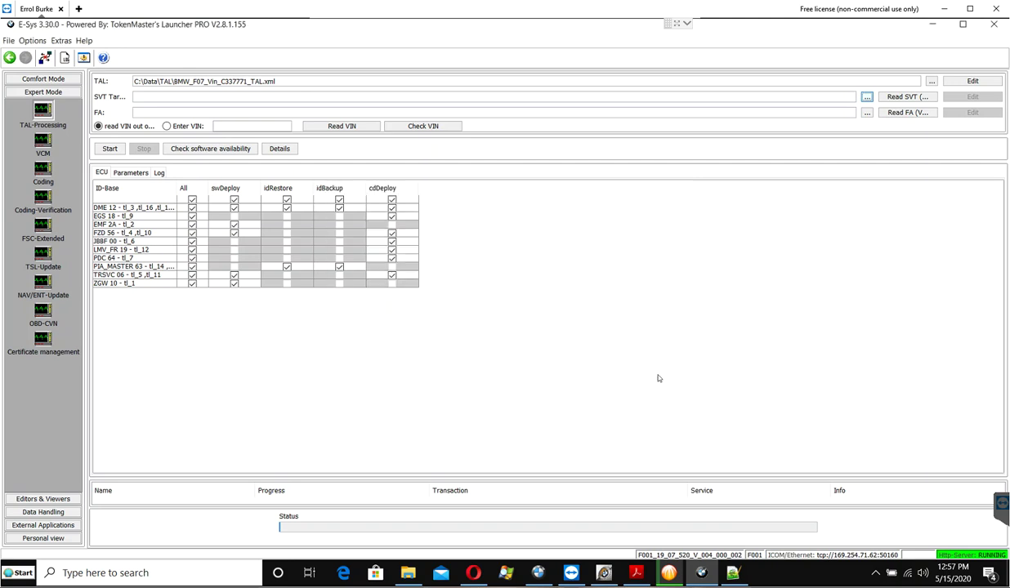
# - Read the FA and VIN from the vehicle twice, then untick every ECU action
pyautogui.click(891, 111)
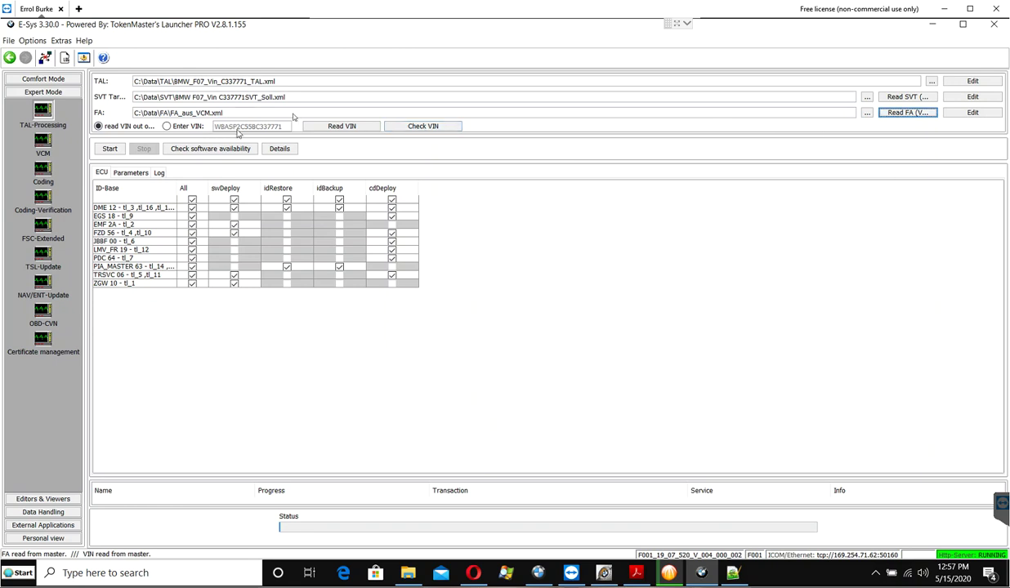
pyautogui.click(331, 126)
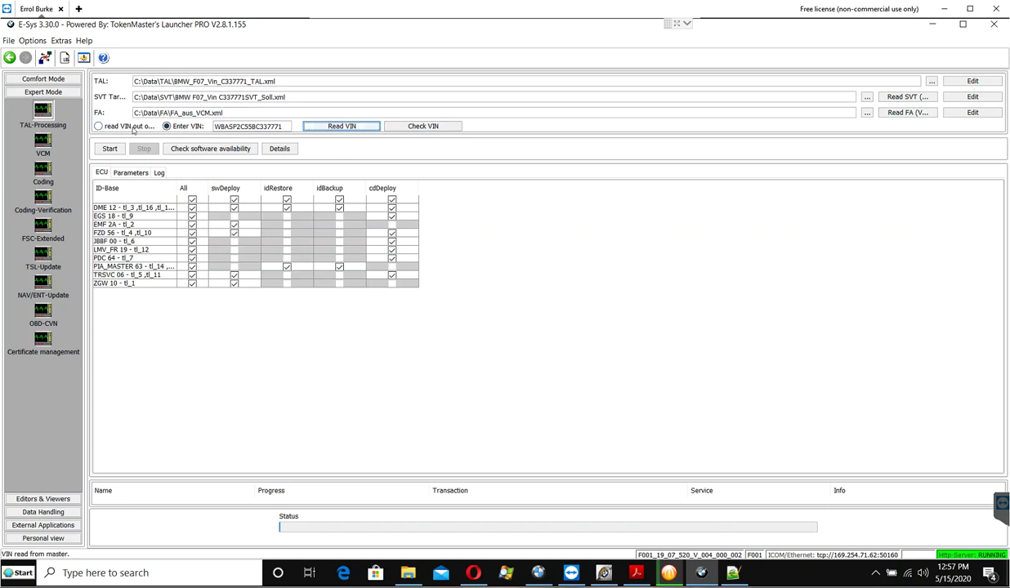
pyautogui.click(889, 115)
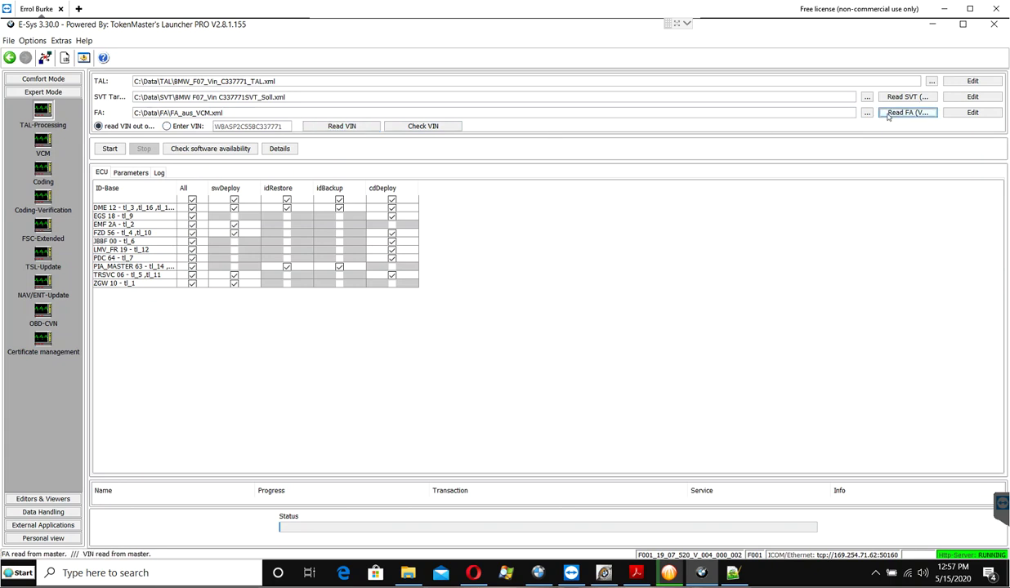
pyautogui.click(334, 127)
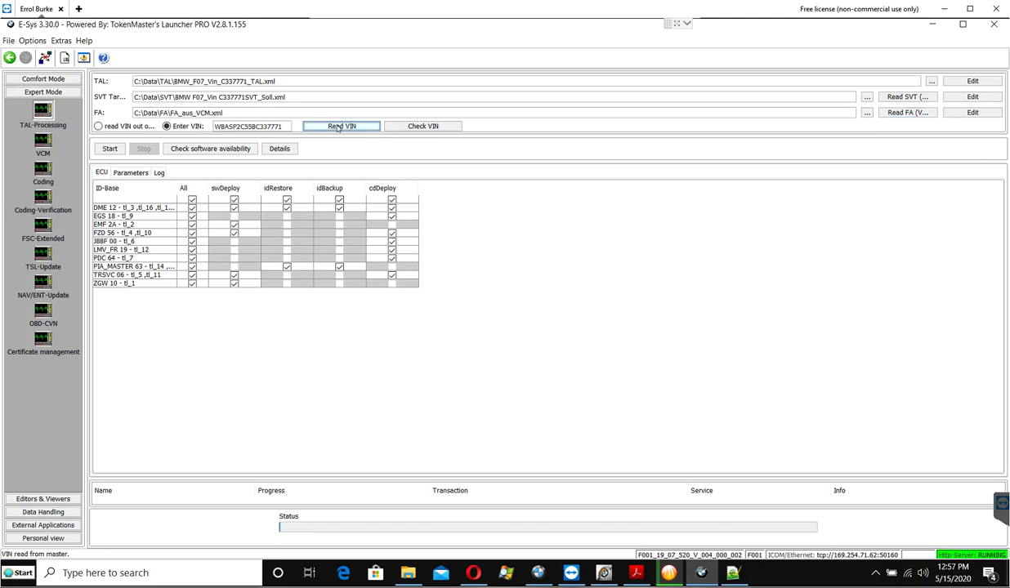
pyautogui.click(192, 200)
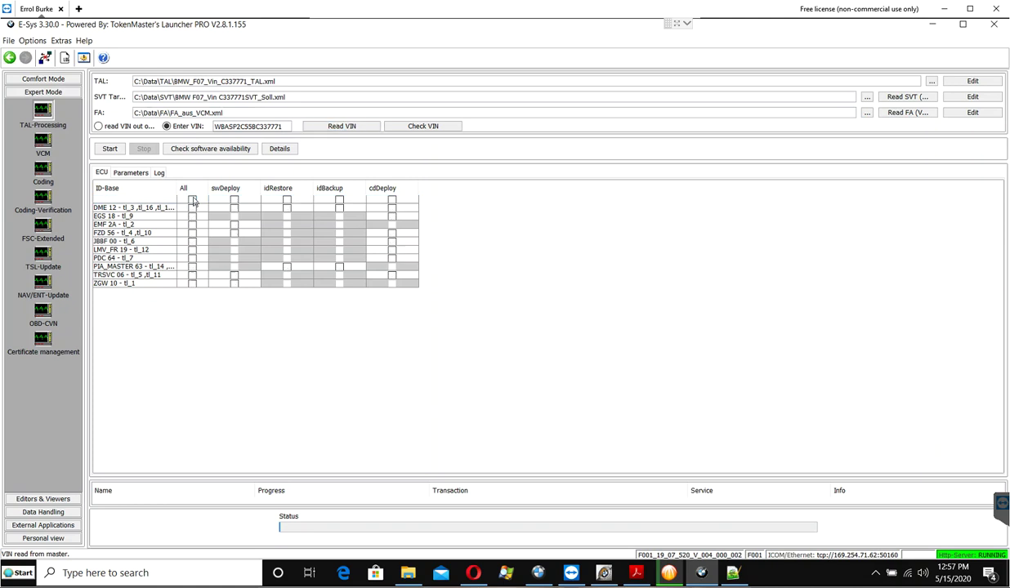
# - Confirm software availability, queue all actions for DME 12 only, and start the TAL
pyautogui.click(205, 151)
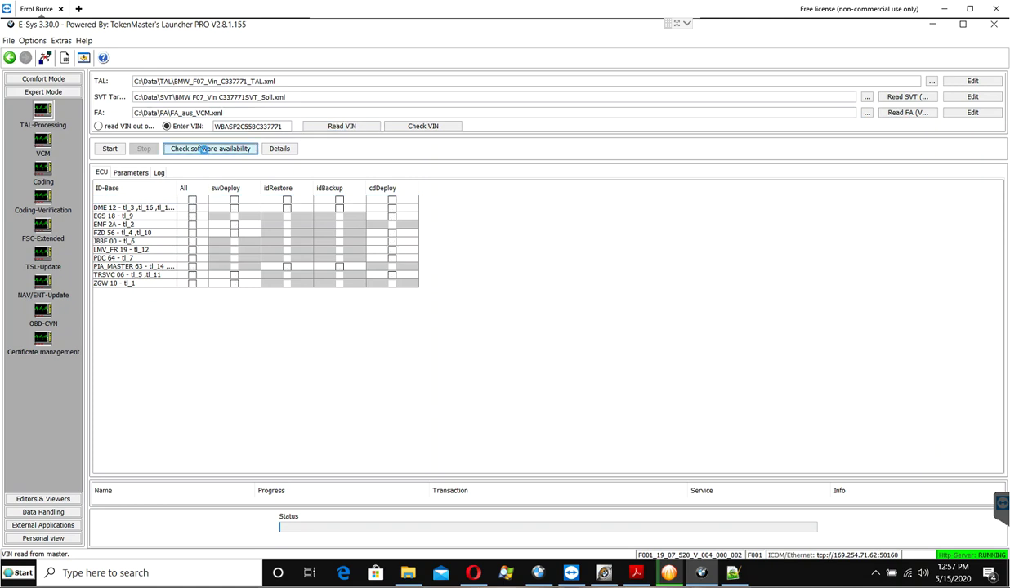
pyautogui.click(502, 305)
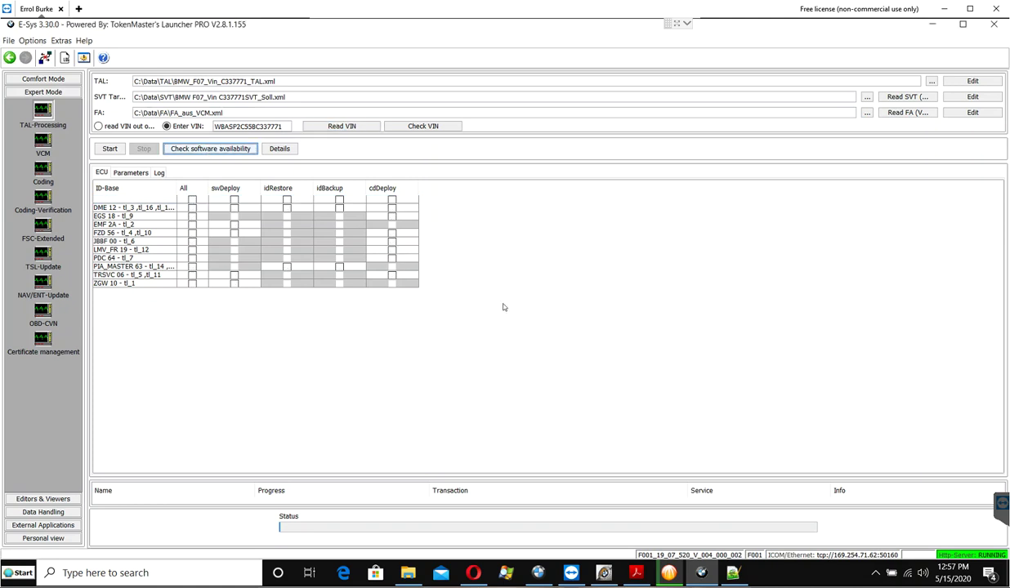
pyautogui.click(191, 209)
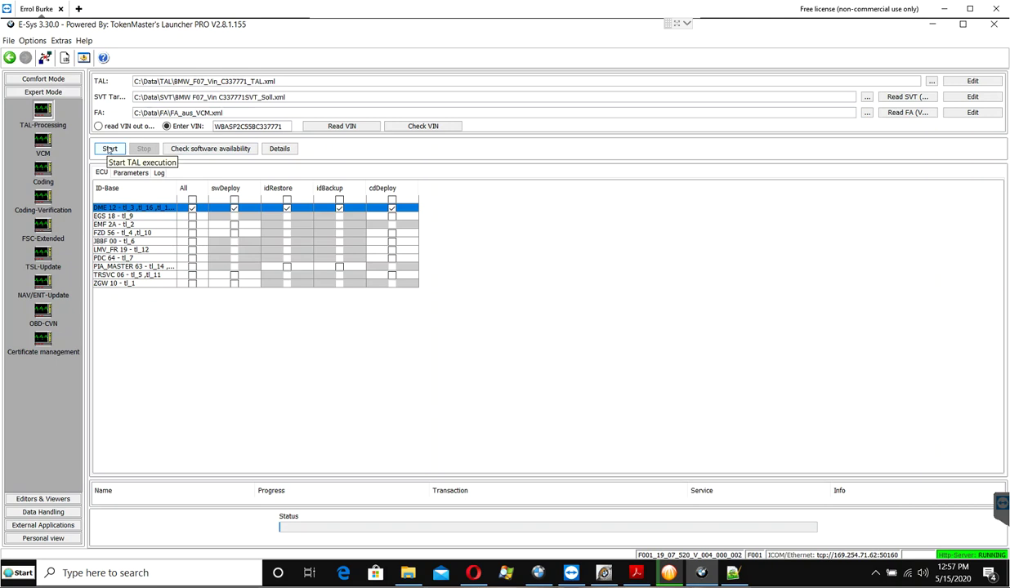
pyautogui.click(110, 148)
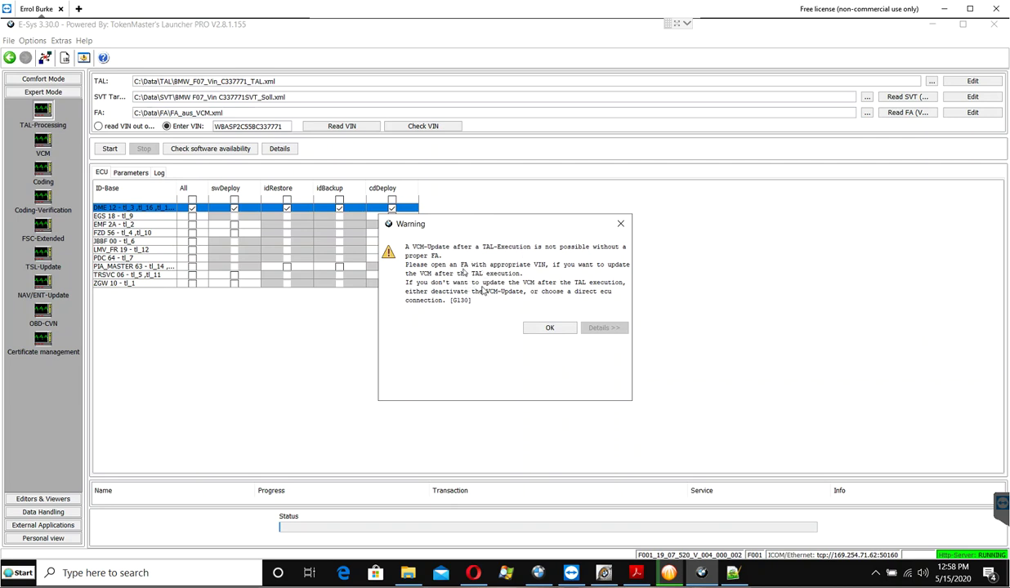
# - Dismiss the G130 warning, switch to 'read VIN out of VCM', and restart the TAL
pyautogui.click(541, 329)
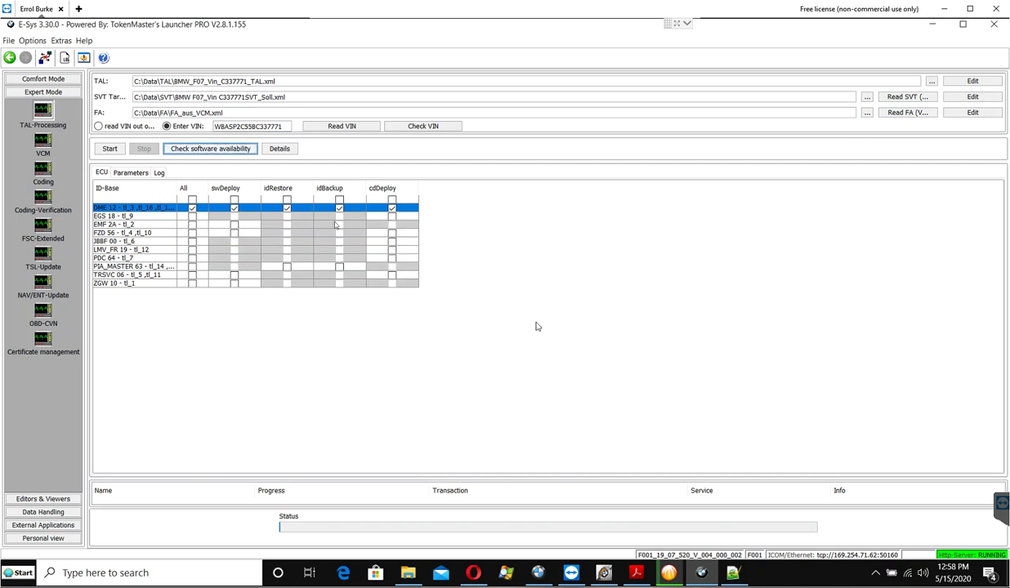
pyautogui.click(99, 127)
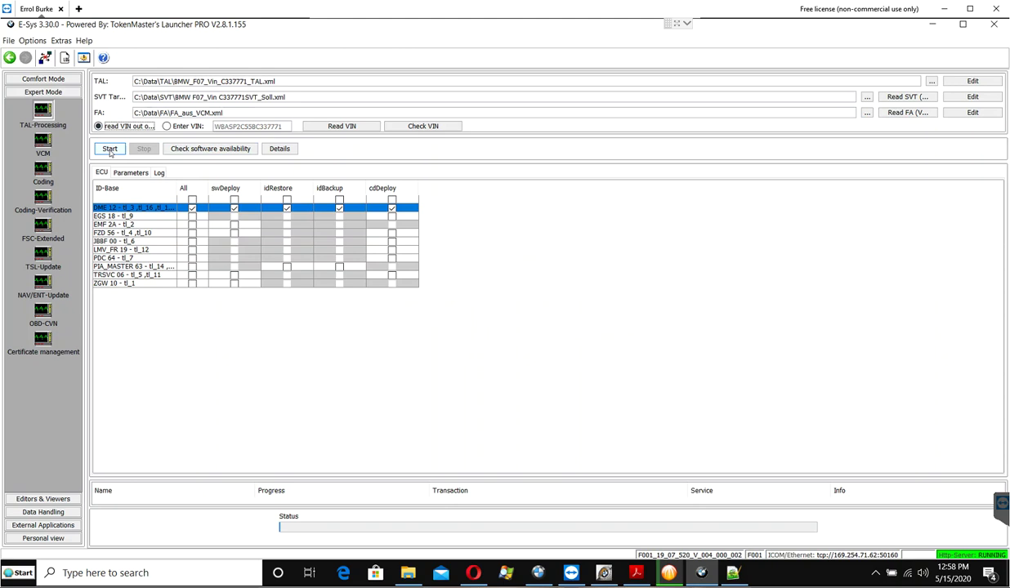
pyautogui.click(109, 149)
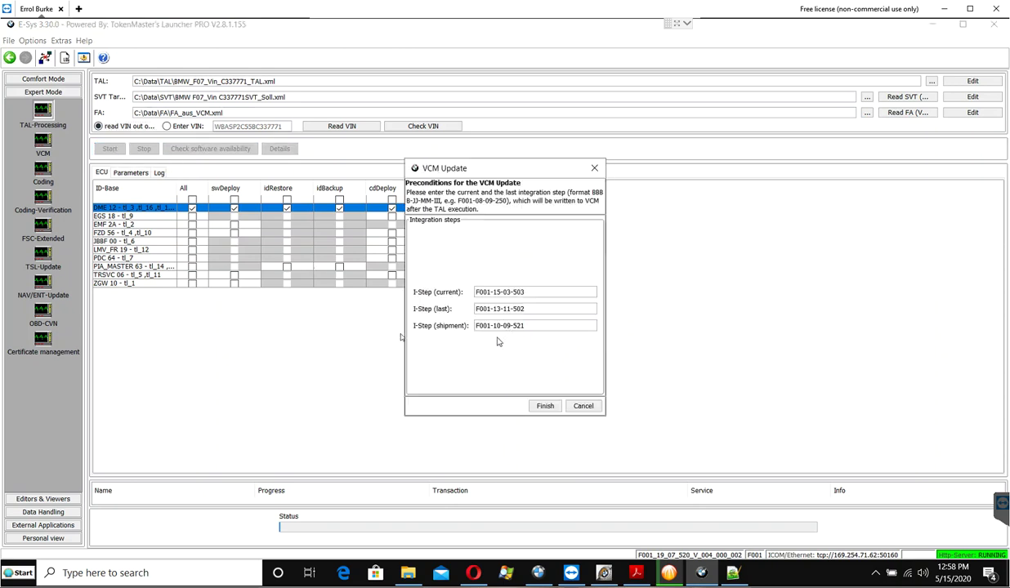
# - Check the shipment and last I-Step values in the VCM Update dialog and finish
pyautogui.moveTo(524, 326); pyautogui.dragTo(481, 326)
pyautogui.click(516, 310)
pyautogui.moveTo(524, 309); pyautogui.dragTo(491, 292)
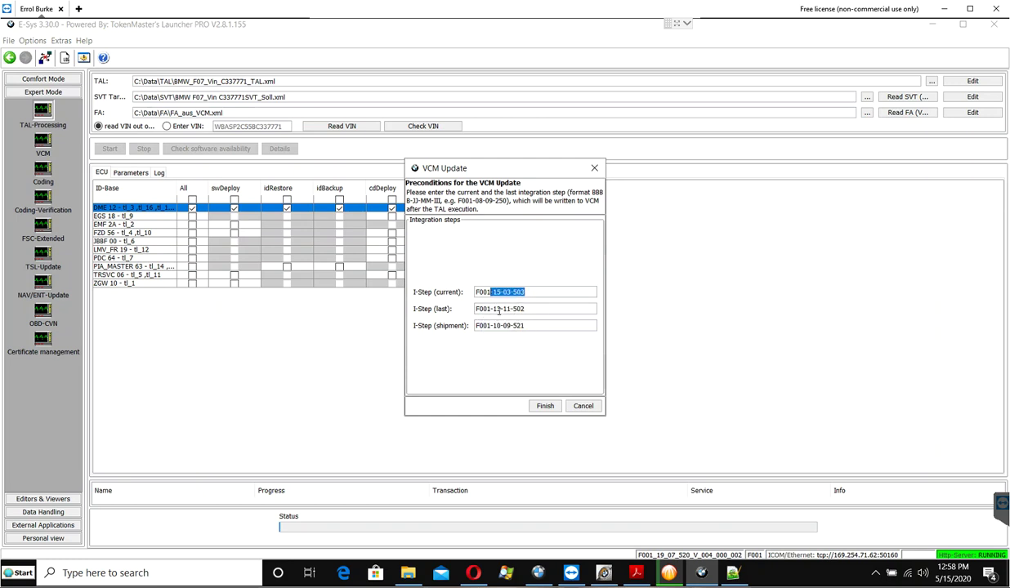
pyautogui.click(541, 406)
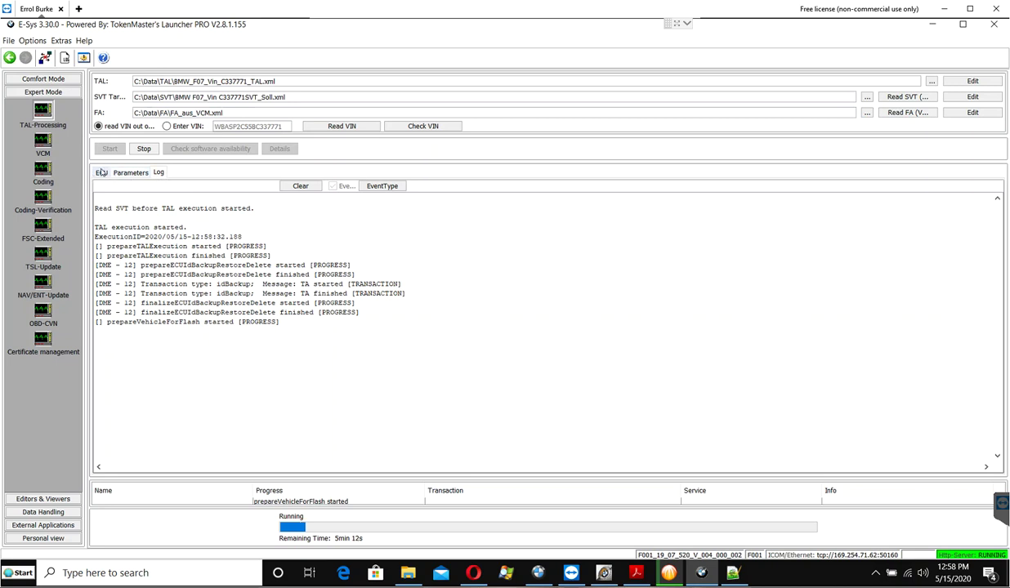
# - Switch from the execution log to the ECU table while the DME 12 TAL runs
pyautogui.click(102, 173)
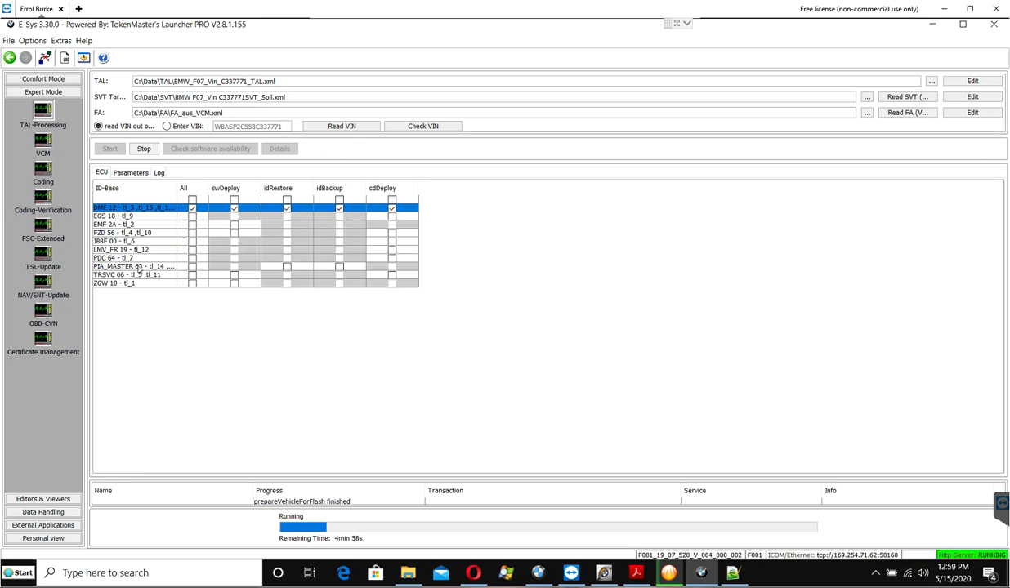
# - Select the PIA_MASTER 63 entry, then watch the log until the DME TAL finishes
pyautogui.click(117, 267)
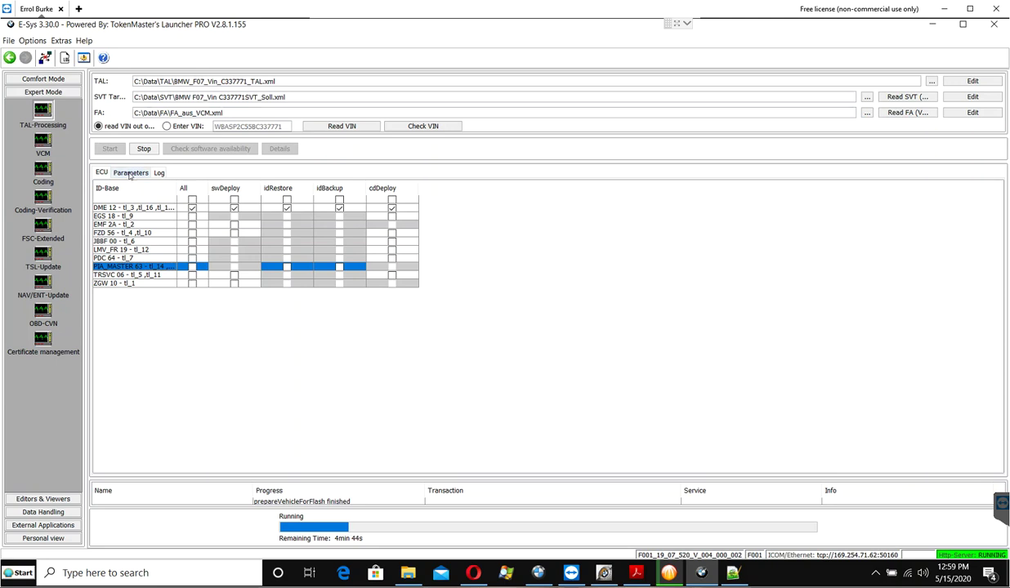
pyautogui.click(157, 173)
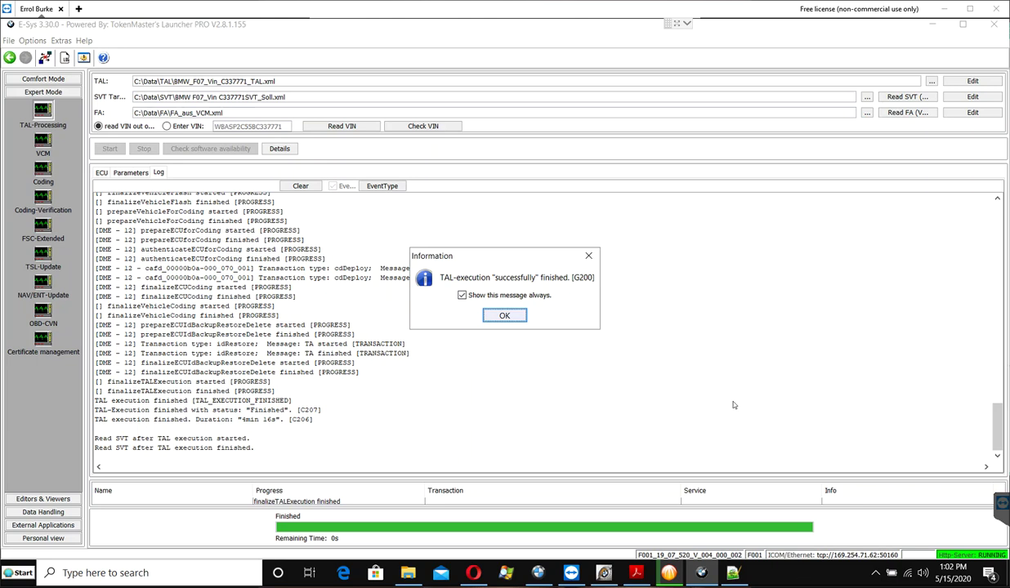
# - Acknowledge the successful DME run and return to the ECU table once the VCM update finishes
pyautogui.click(492, 314)
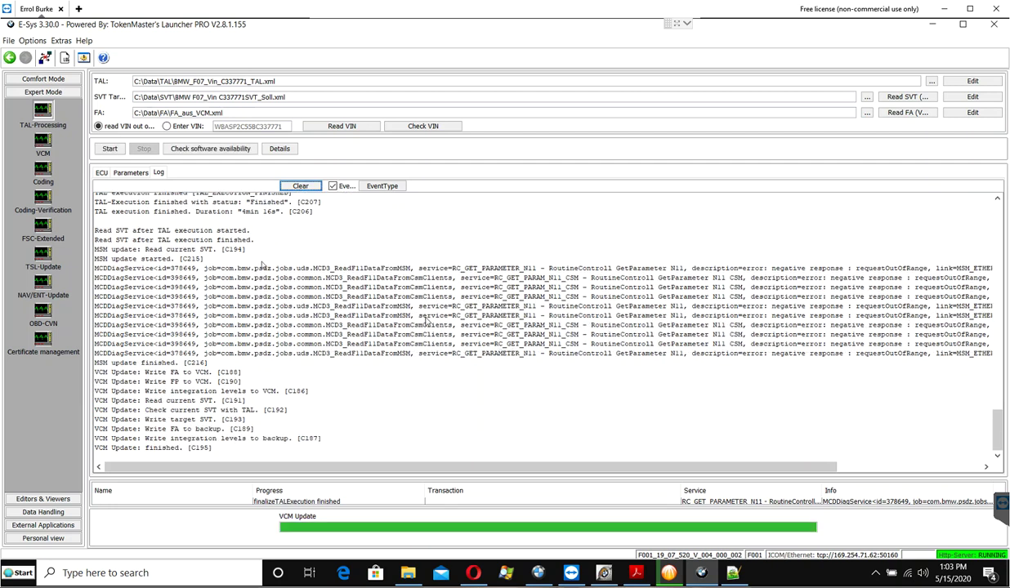
pyautogui.click(102, 174)
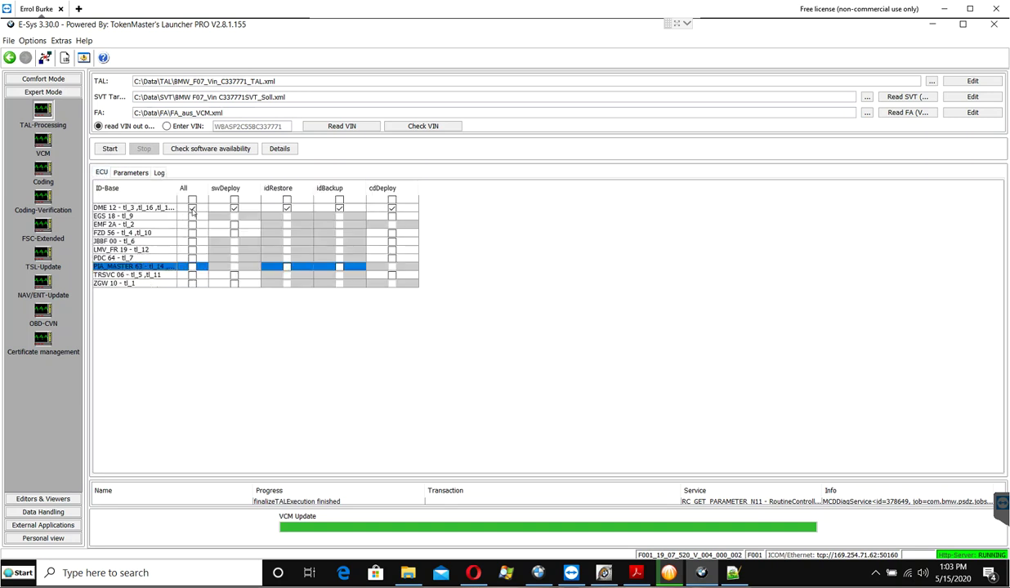
# - Queue only EGS 18 for coding, dropping DME, EMF 2A and FZD 56, then start the TAL
pyautogui.click(193, 210)
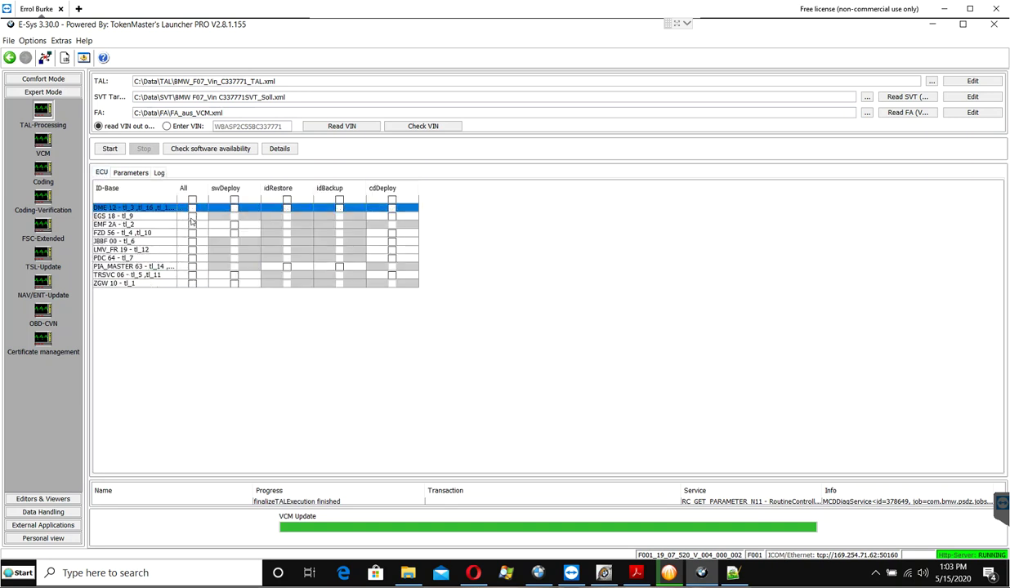
pyautogui.click(192, 219)
pyautogui.click(192, 218)
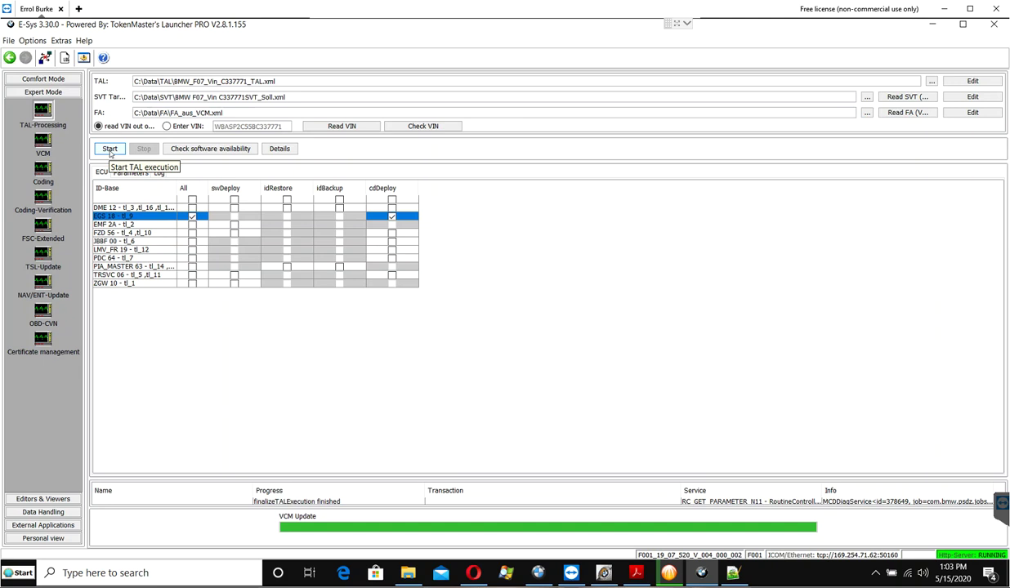
pyautogui.click(192, 225)
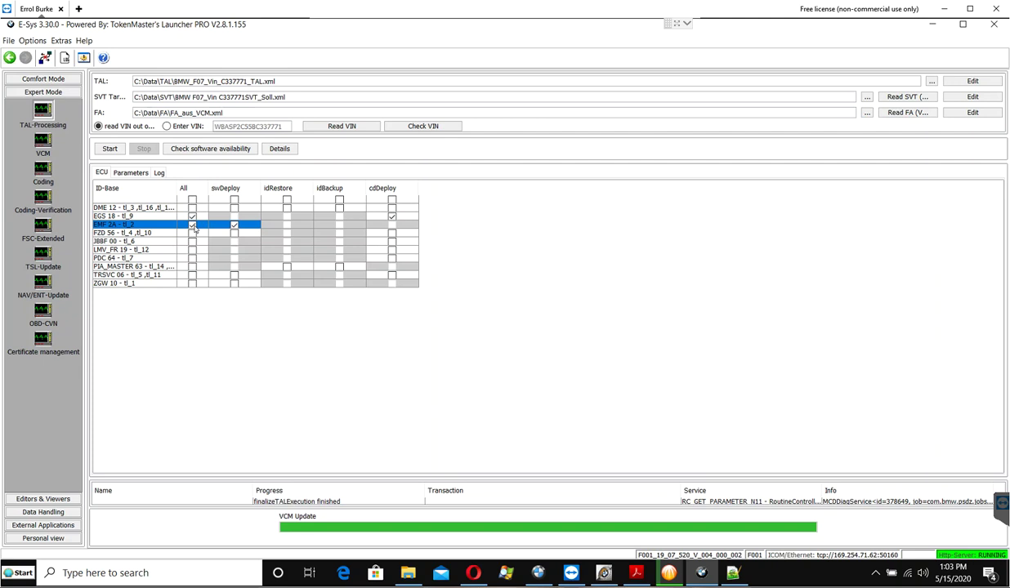
pyautogui.click(192, 233)
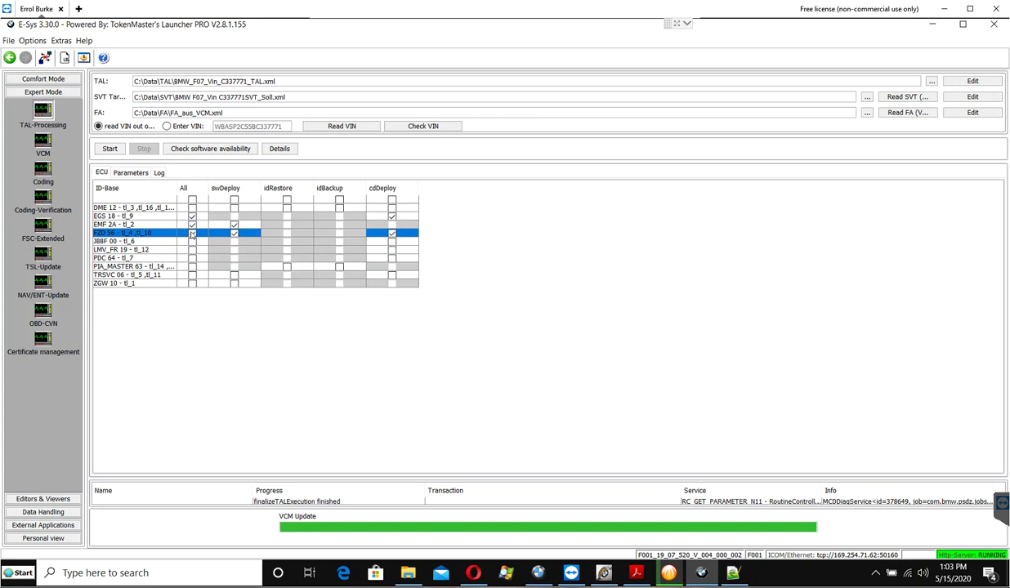
pyautogui.click(192, 224)
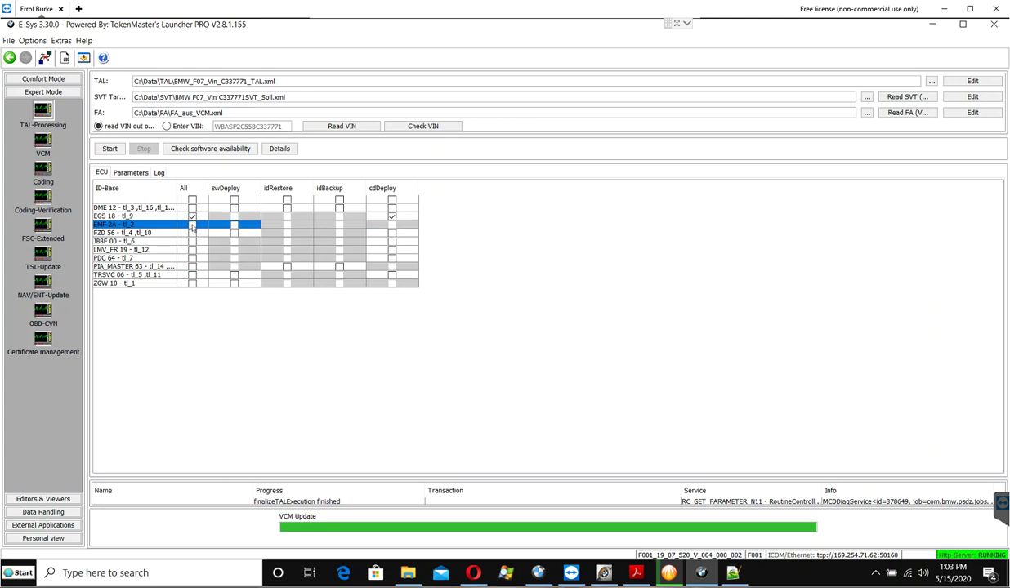
pyautogui.click(144, 217)
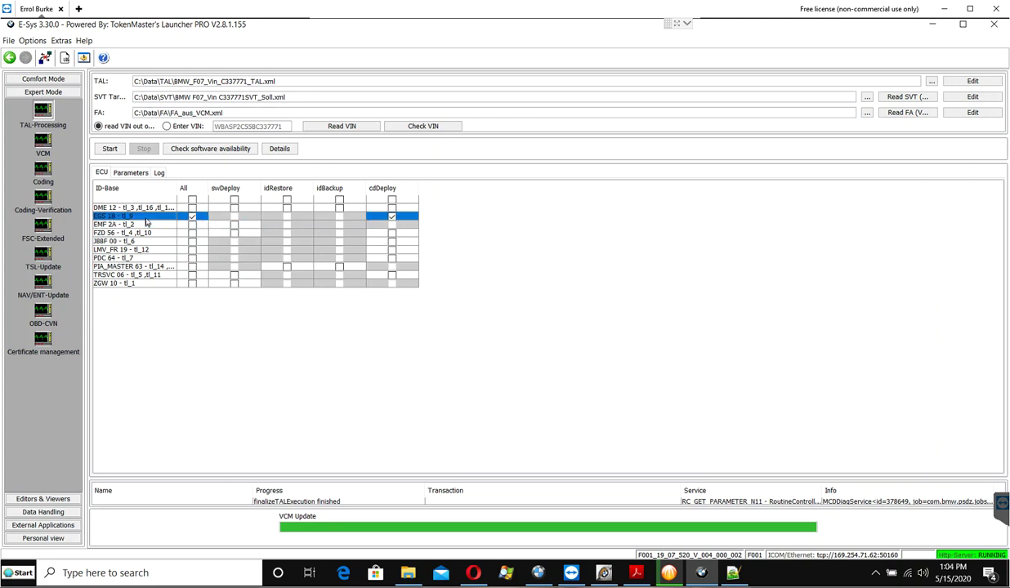
pyautogui.click(110, 149)
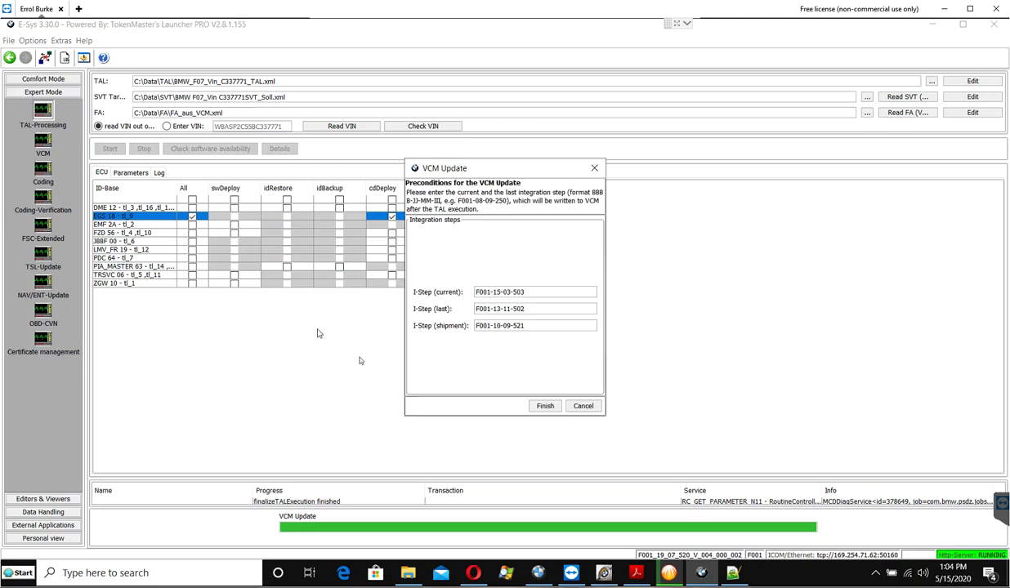
# - Accept the integration steps and dismiss the notice after EGS 18 coding finishes in 11 s
pyautogui.click(542, 406)
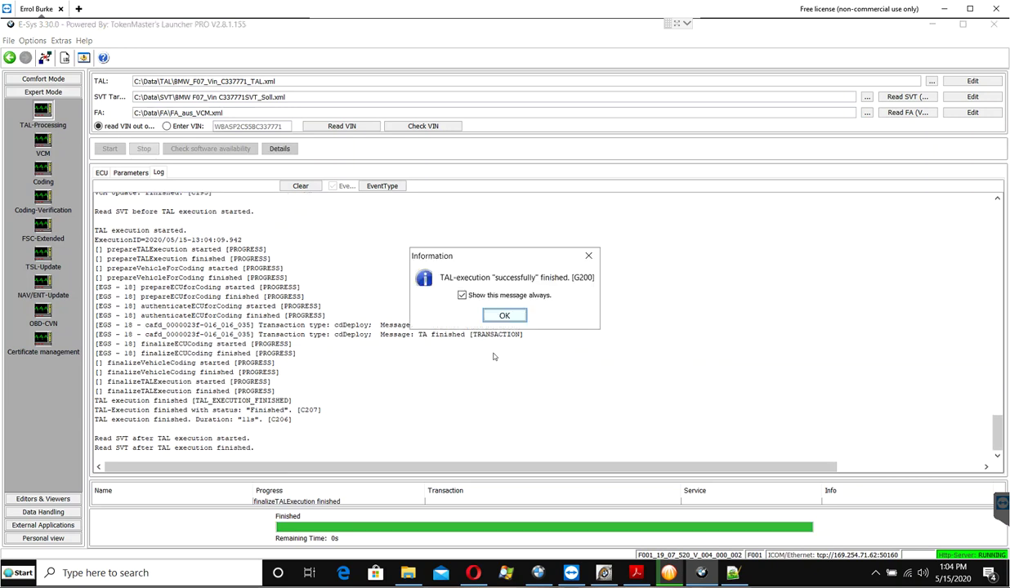
pyautogui.click(494, 316)
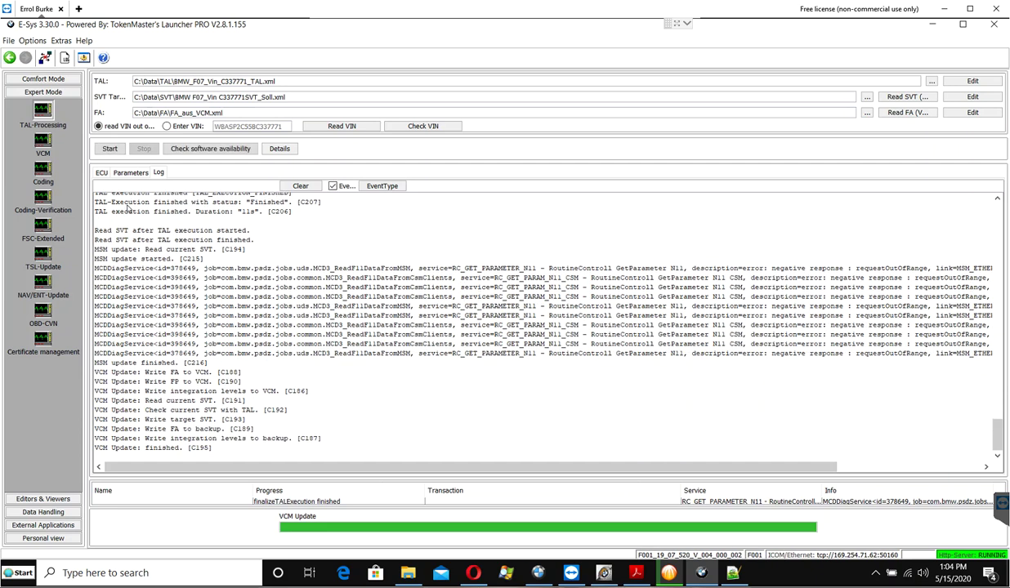
# - Replace EGS 18 with EMF 2A (All/swDeploy) in the ECU queue and start the TAL, accepting the VCM Update integration steps
pyautogui.click(100, 174)
pyautogui.click(192, 217)
pyautogui.click(192, 224)
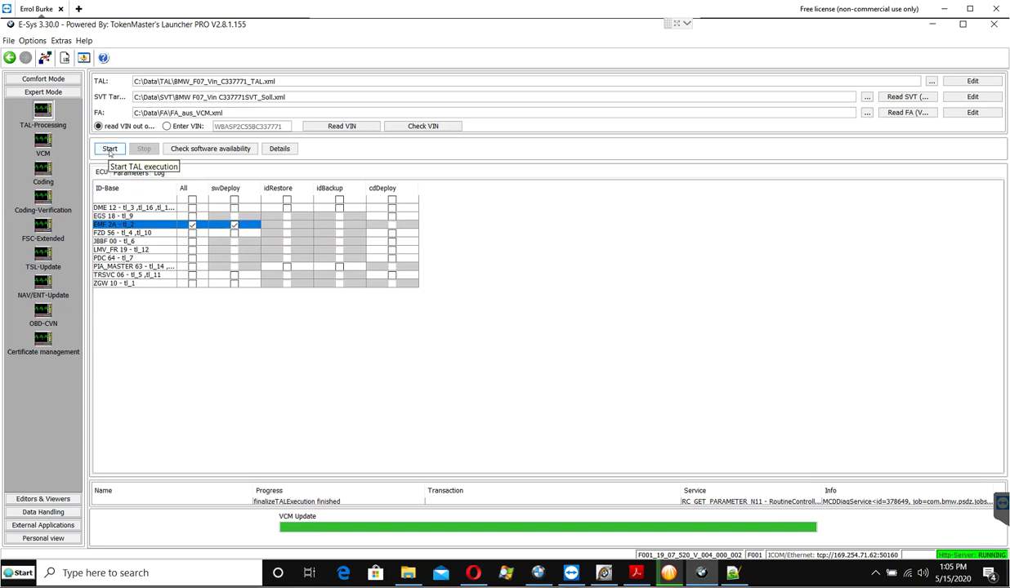
pyautogui.click(110, 151)
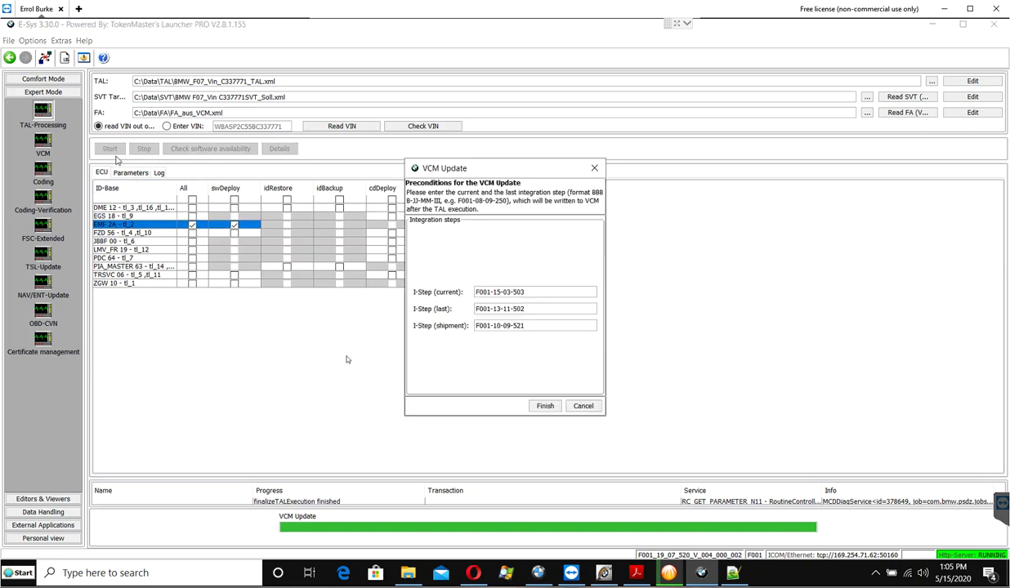
pyautogui.click(539, 407)
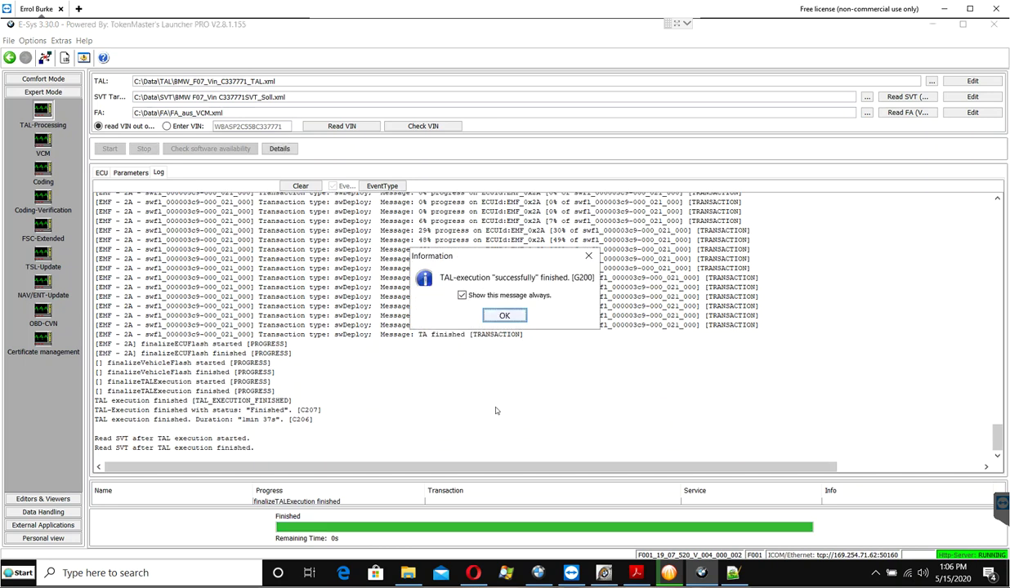
# - Dismiss the success notice, untick EMF 2A, and tick All for FZD 56 and JBBF 00
pyautogui.click(502, 316)
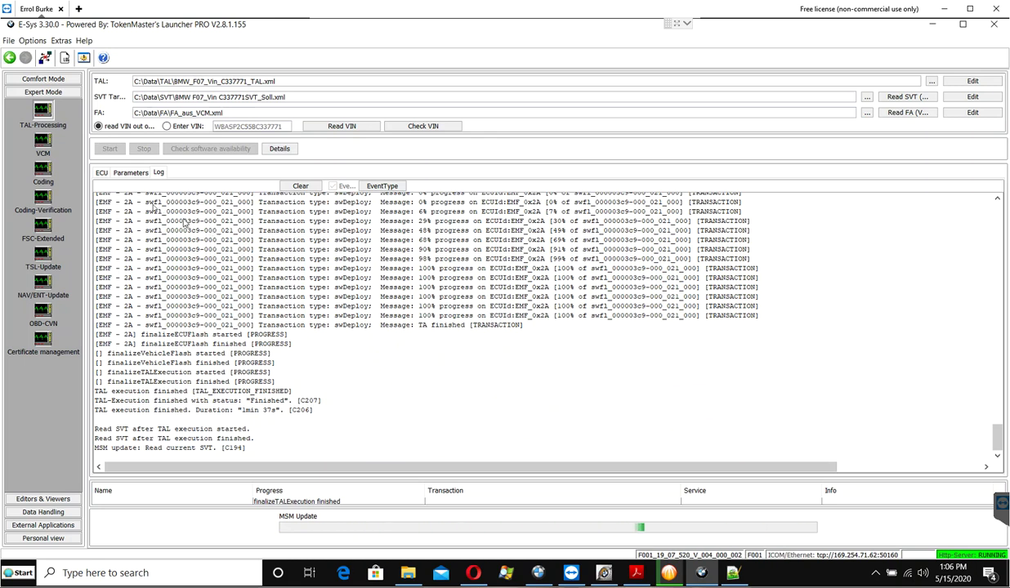
pyautogui.click(101, 173)
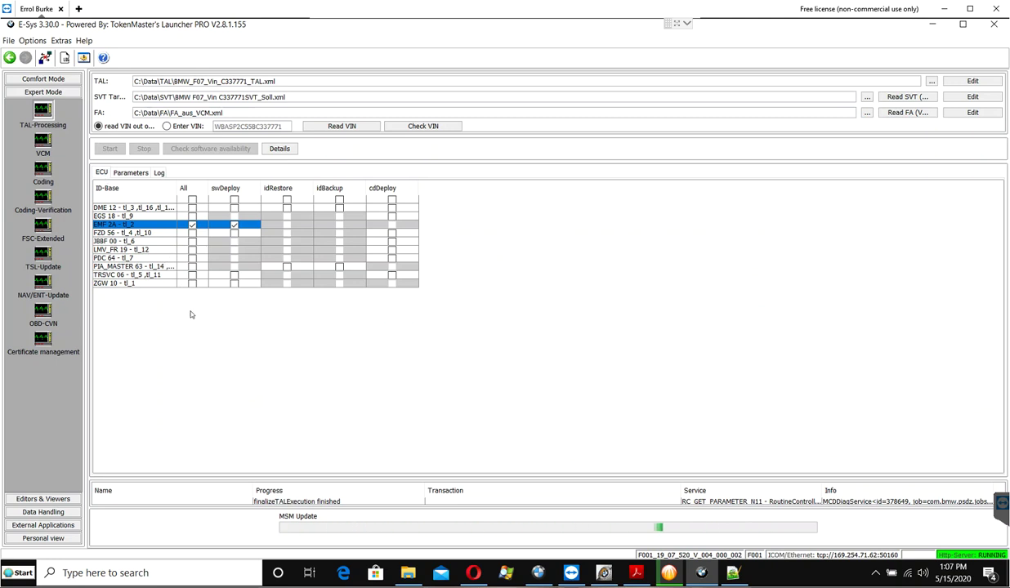
pyautogui.click(192, 224)
pyautogui.click(192, 233)
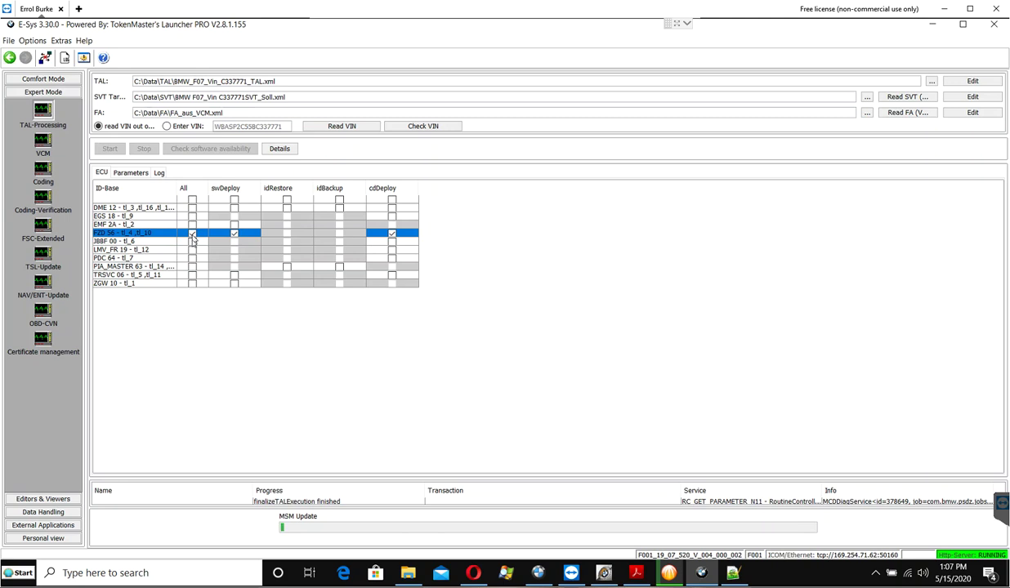
pyautogui.click(192, 242)
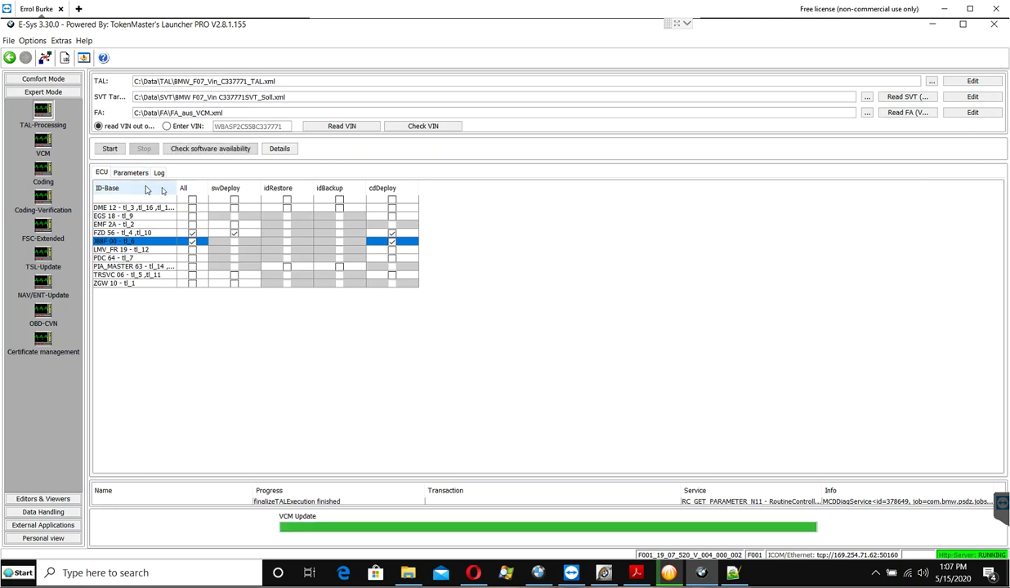
# - Run the FZD 56 and JBBF 00 TAL to a successful finish, then return to the ECU table
pyautogui.click(113, 150)
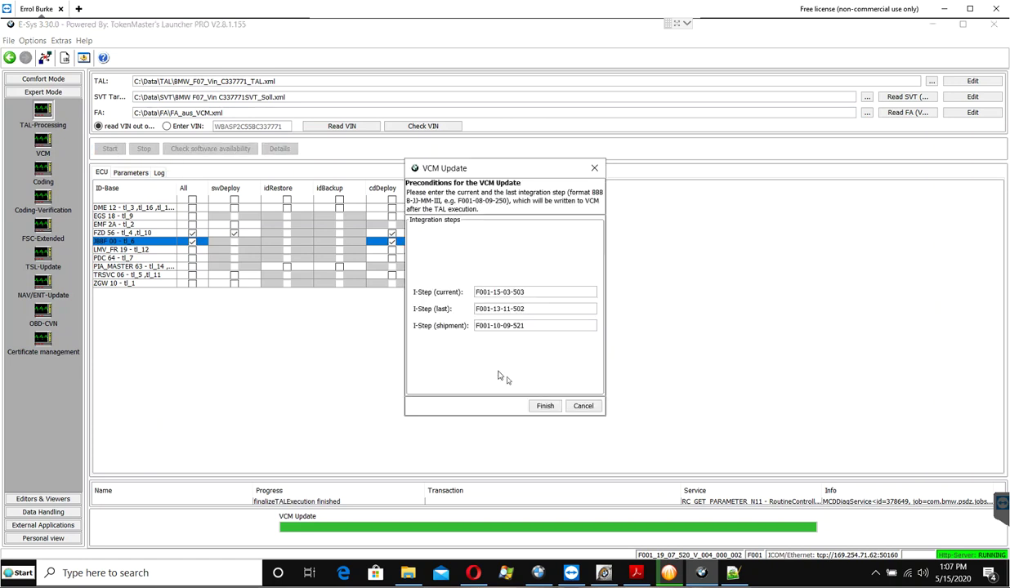
pyautogui.click(543, 406)
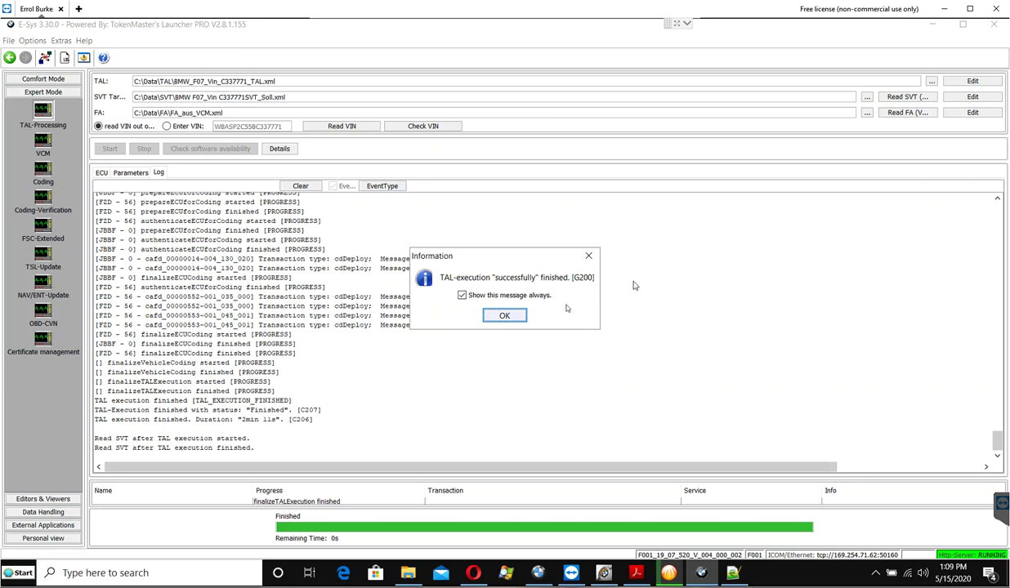
pyautogui.click(504, 315)
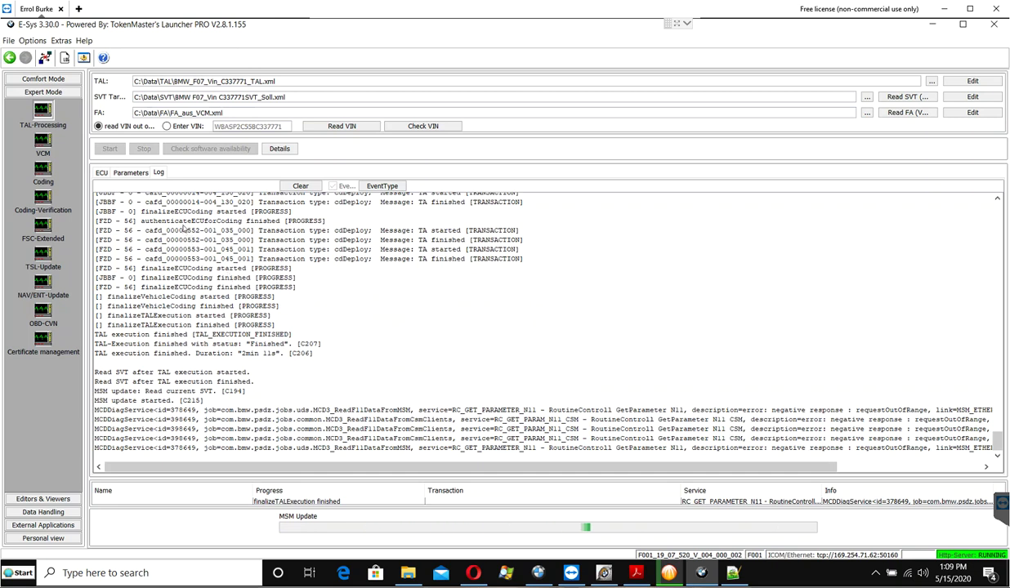
pyautogui.click(102, 174)
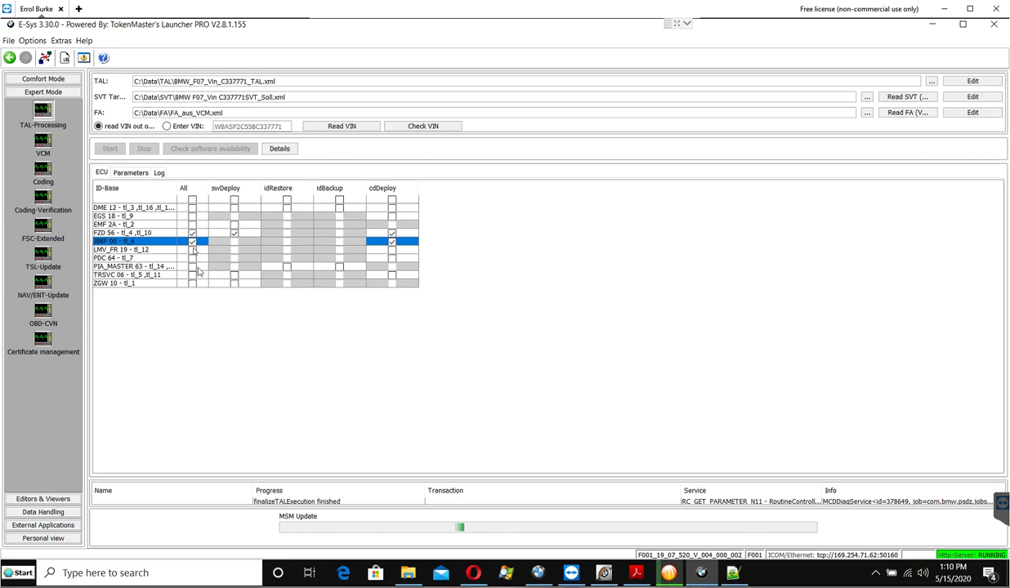
# - Swap FZD 56 and JBBF 00 for LMV_FR 19, PDC 64 and TRSVC 06, then start the TAL execution
pyautogui.click(192, 233)
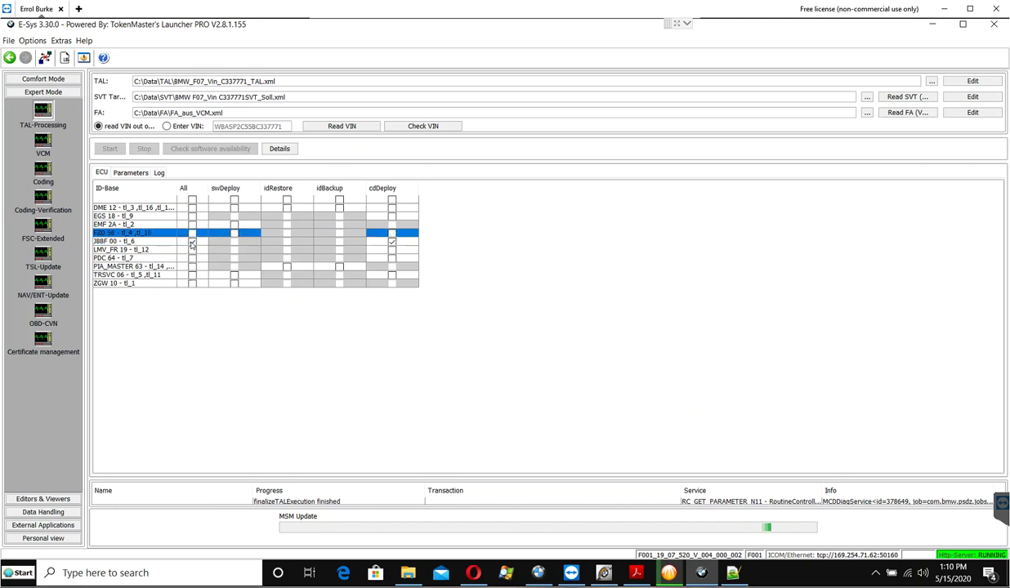
pyautogui.click(192, 242)
pyautogui.click(192, 250)
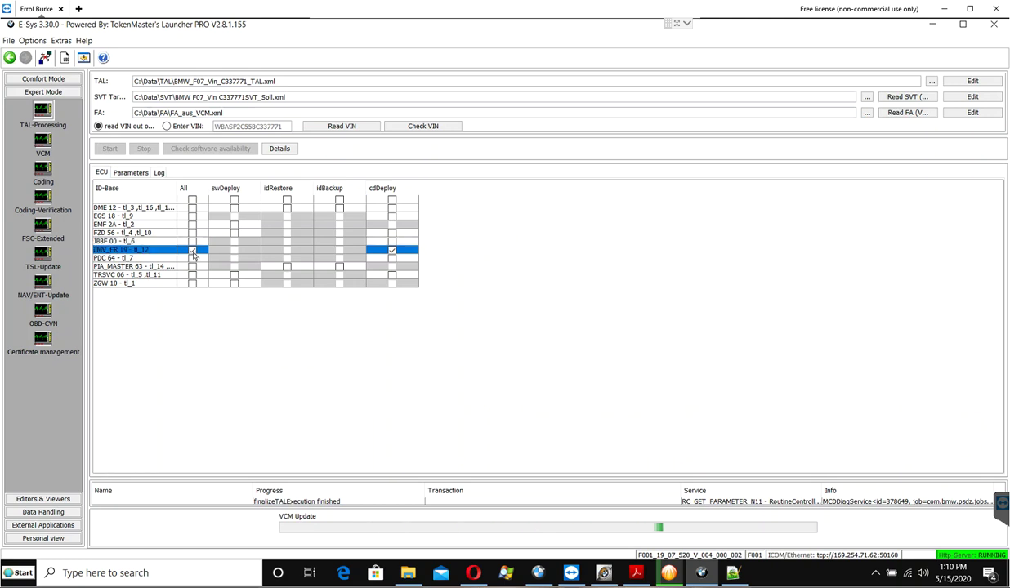
pyautogui.click(192, 259)
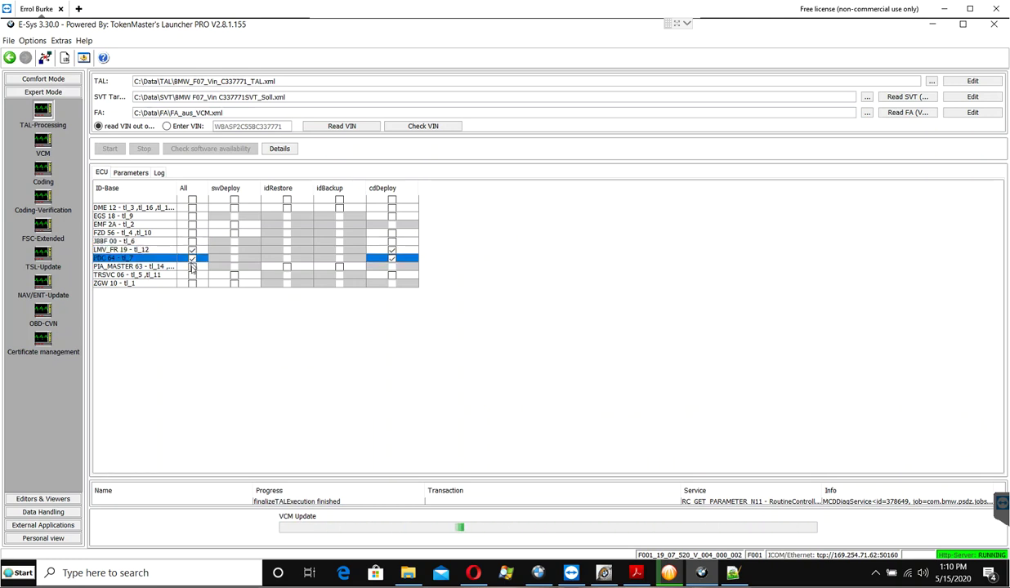
pyautogui.click(192, 267)
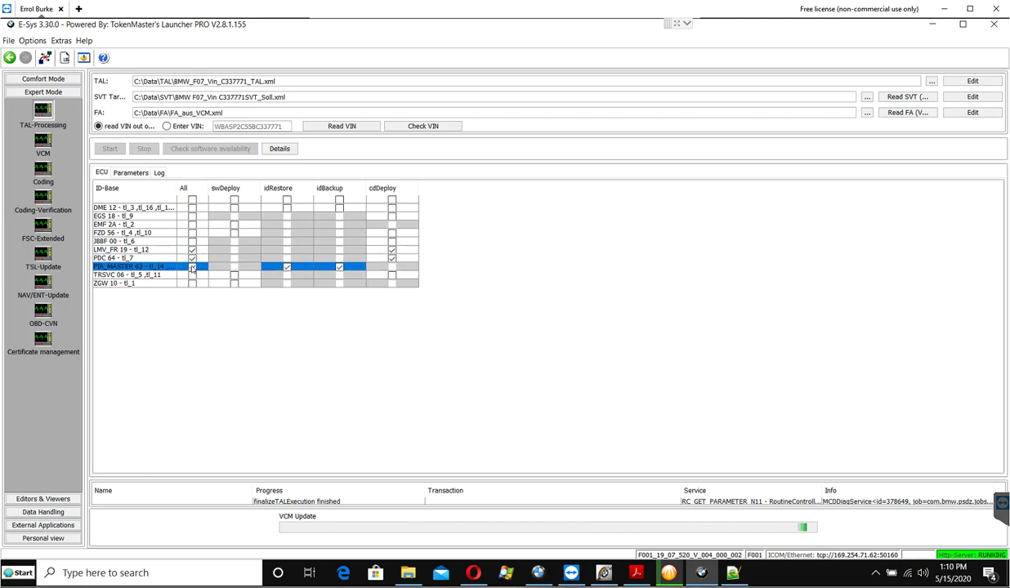
pyautogui.click(192, 267)
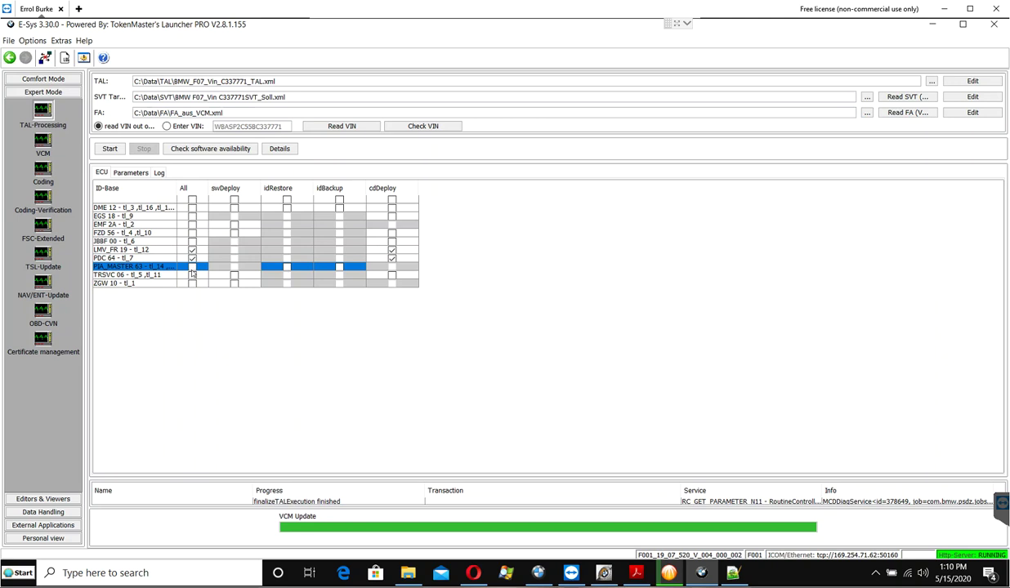
pyautogui.click(192, 275)
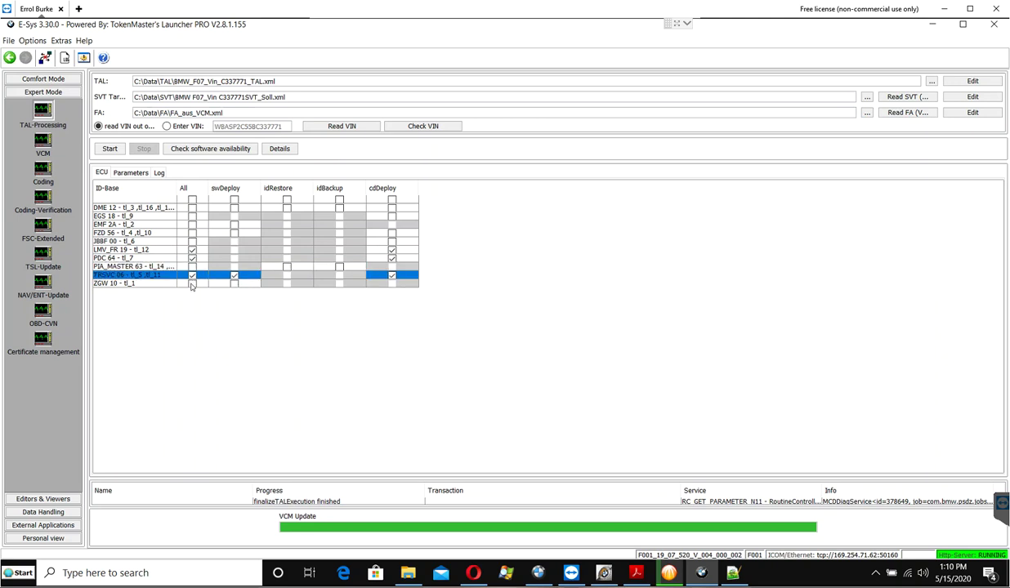
pyautogui.click(192, 284)
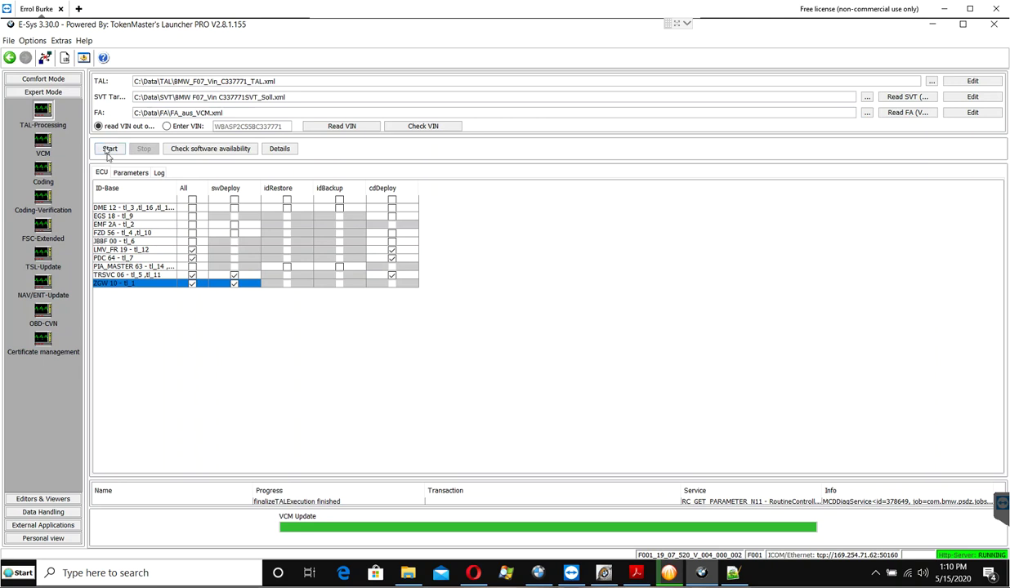
pyautogui.click(191, 284)
pyautogui.click(110, 149)
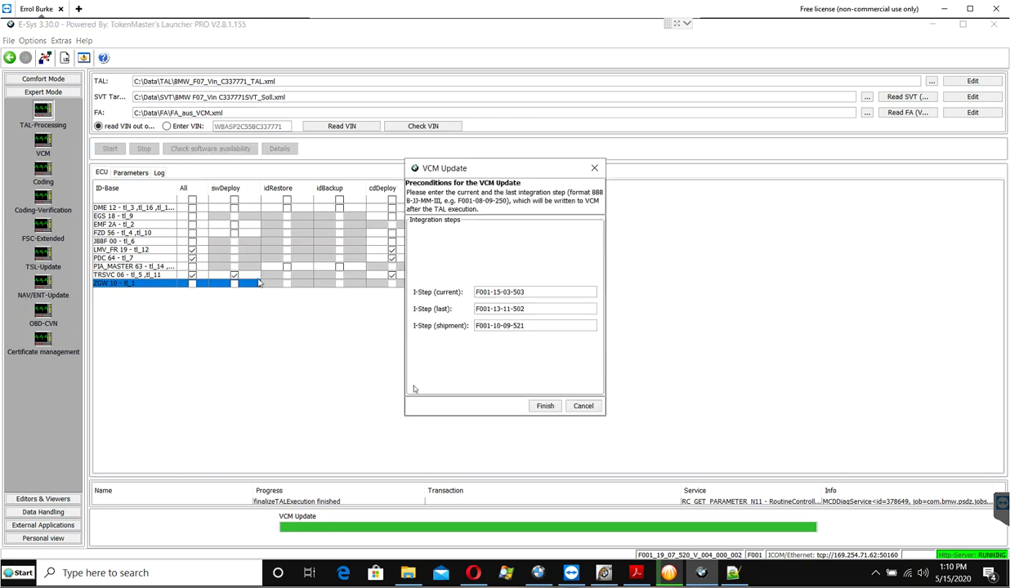
pyautogui.click(544, 406)
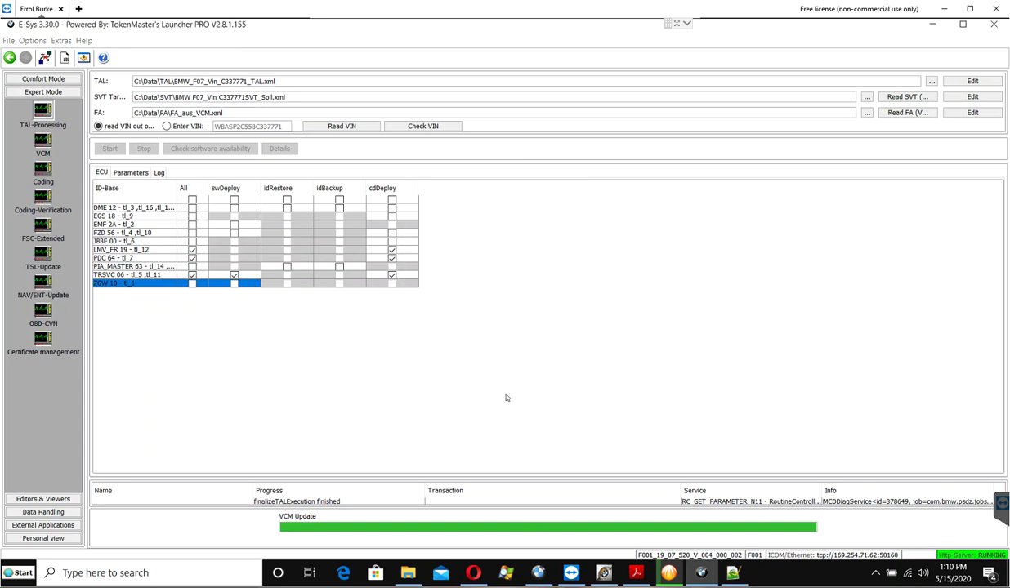
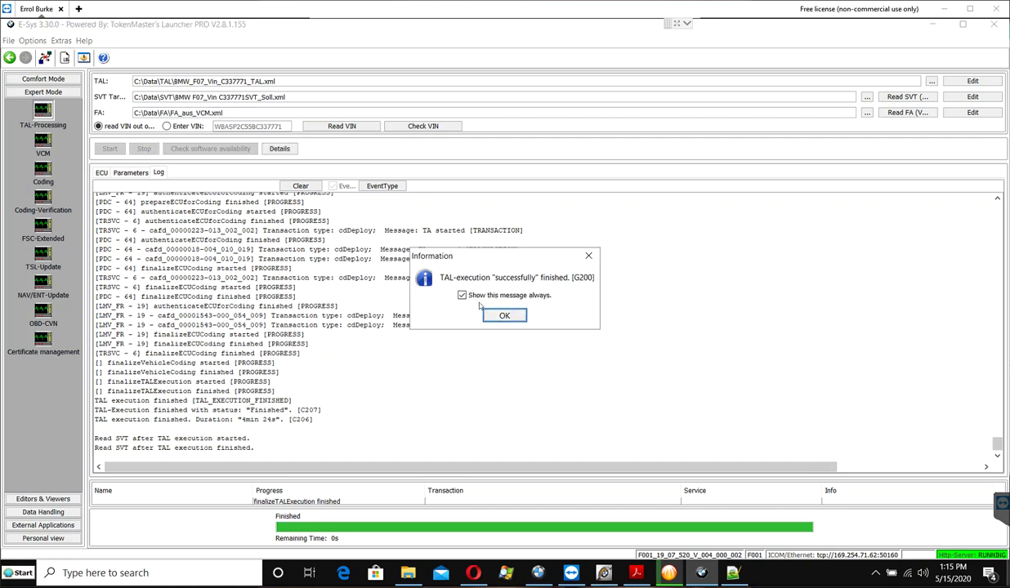
# - Acknowledge the successful TAL execution so the VCM update can write the new integration levels
pyautogui.click(504, 316)
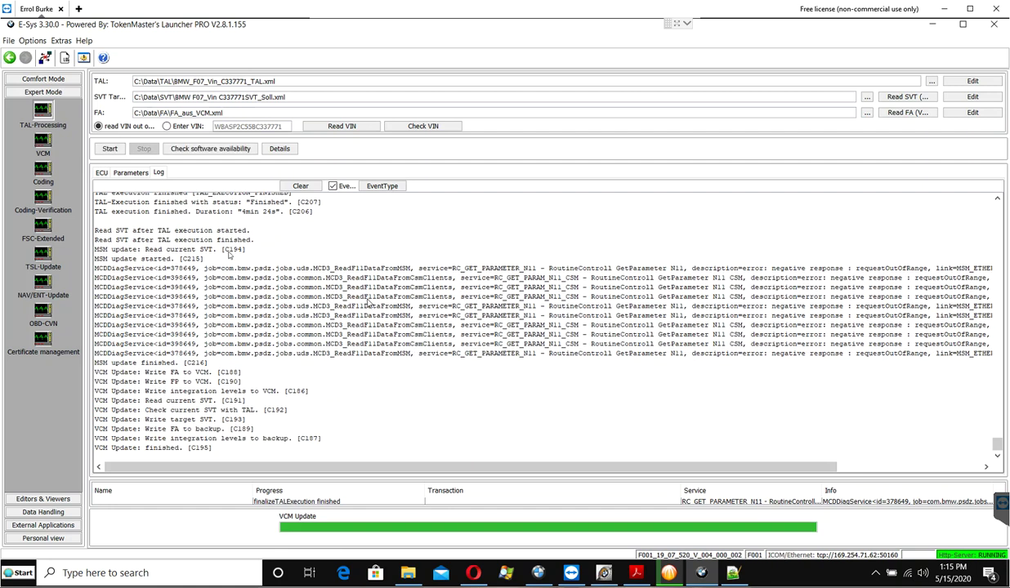
# - In the ECU list, exclude LMV_FR 19, PDC 64 and TRSVC 06, and include ZGW 10 for flashing
pyautogui.click(101, 173)
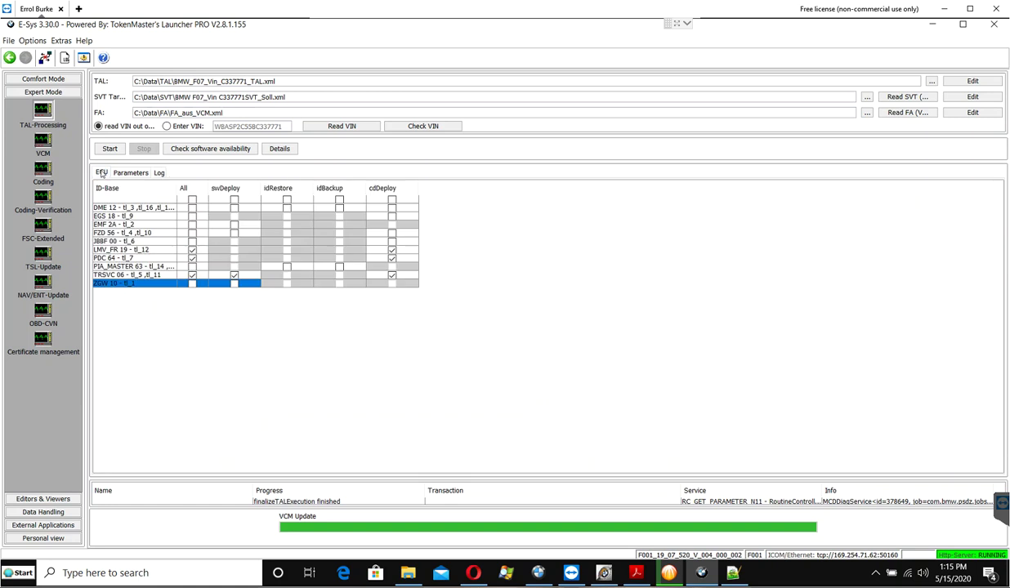
pyautogui.click(192, 250)
pyautogui.click(192, 250)
pyautogui.click(192, 258)
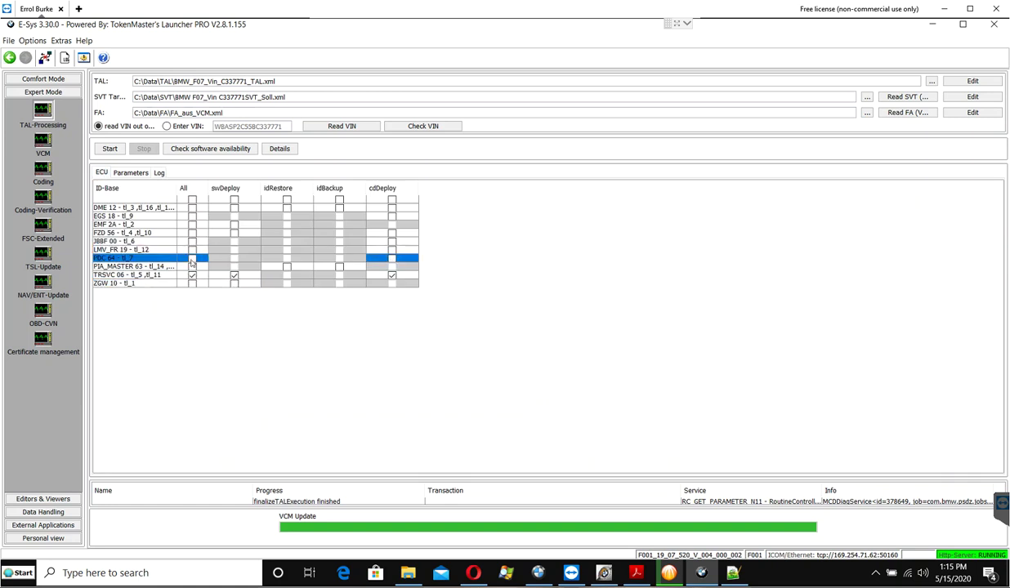
pyautogui.click(192, 276)
pyautogui.click(192, 284)
# - Start the ZGW-only TAL execution, then bring ISTA+ to the front
pyautogui.click(110, 148)
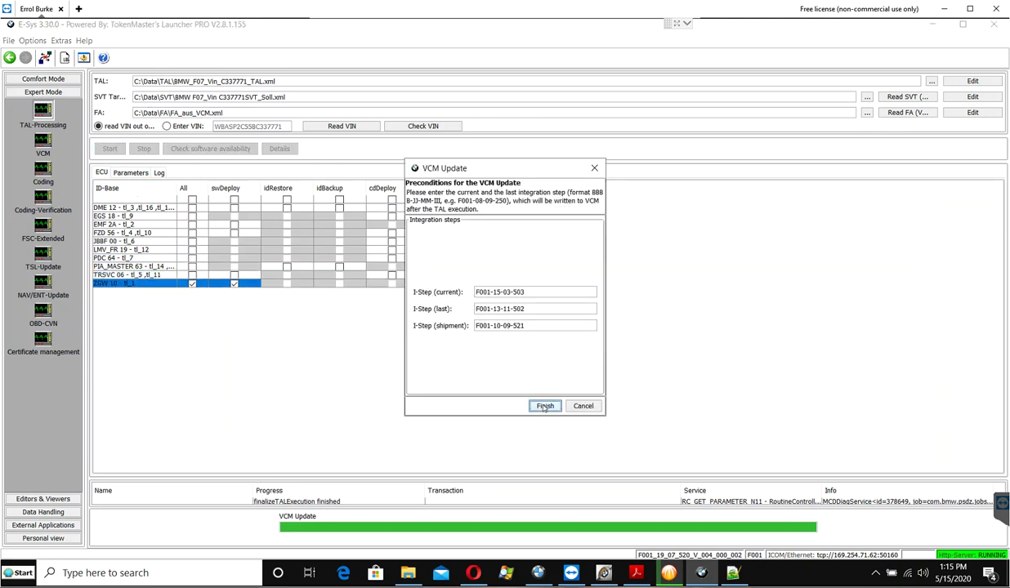
pyautogui.click(543, 405)
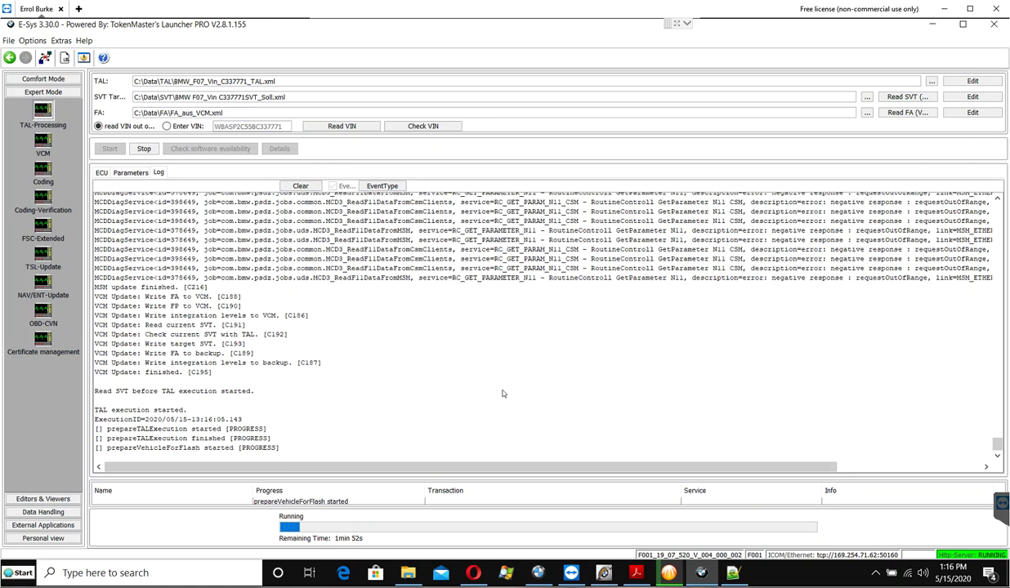
pyautogui.click(537, 572)
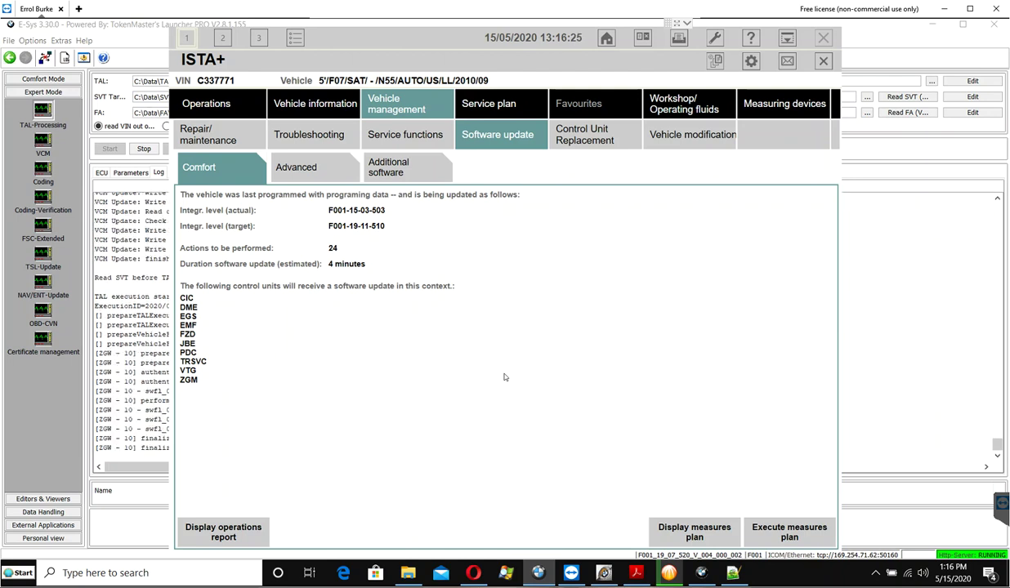
# - Minimize ISTA+ to return to E-Sys and its finished gateway flash
pyautogui.click(781, 40)
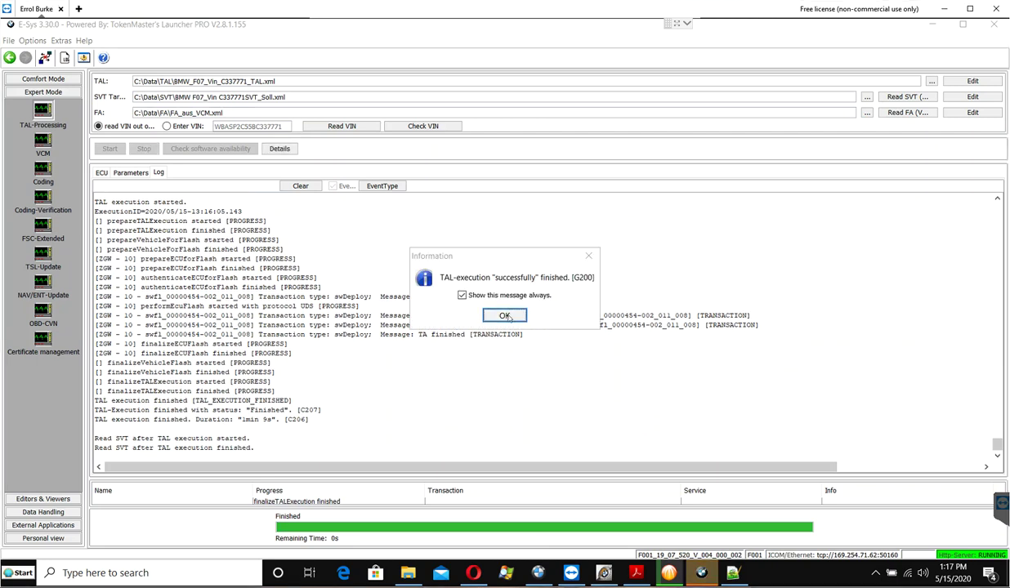
# - Acknowledge the ZGW flash, copy the entire E-Sys log, and open File Explorer
pyautogui.click(505, 317)
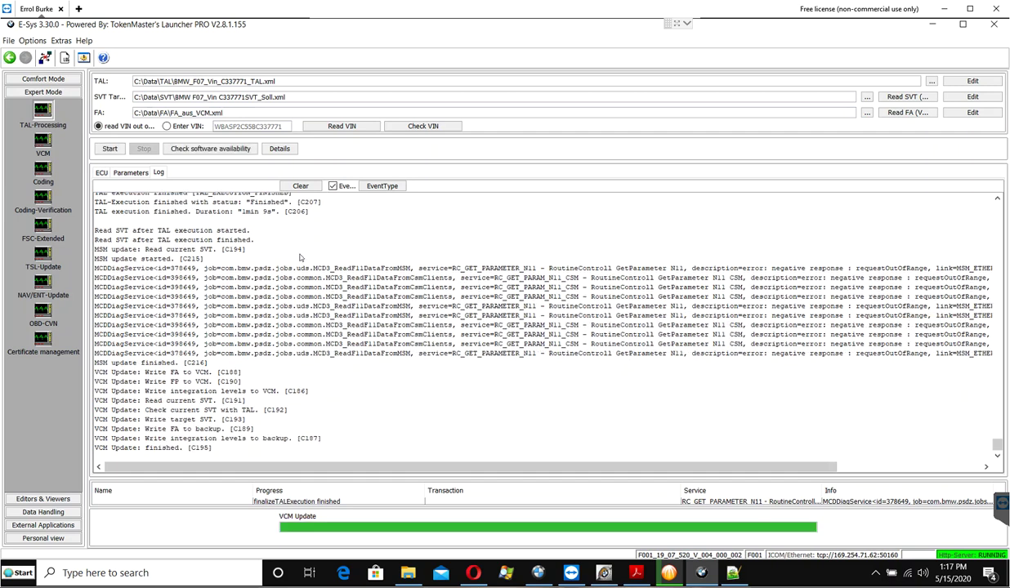
pyautogui.press('Tab')
pyautogui.click(297, 254)
pyautogui.hotkey('ctrl', 'a')
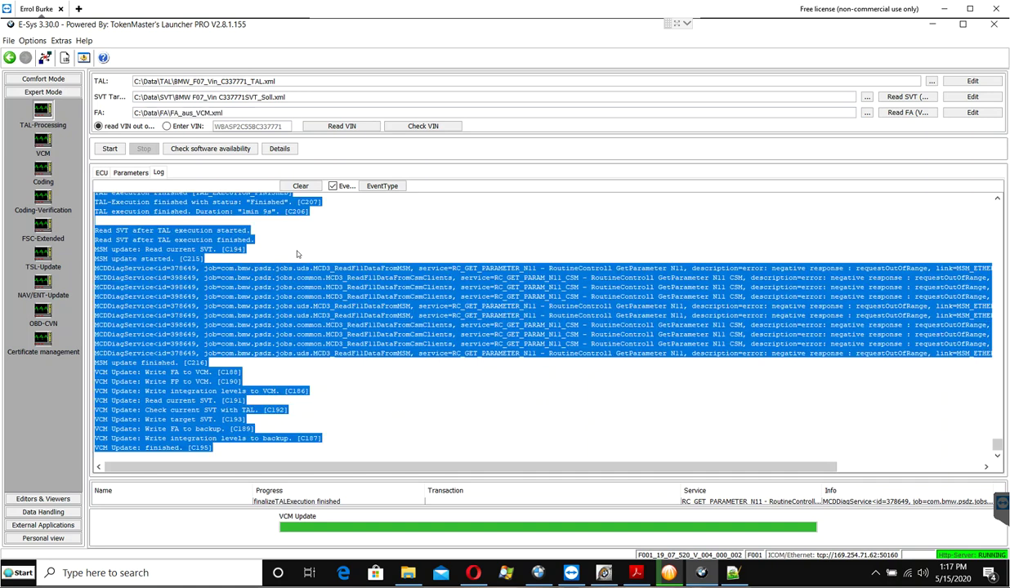
pyautogui.click(408, 574)
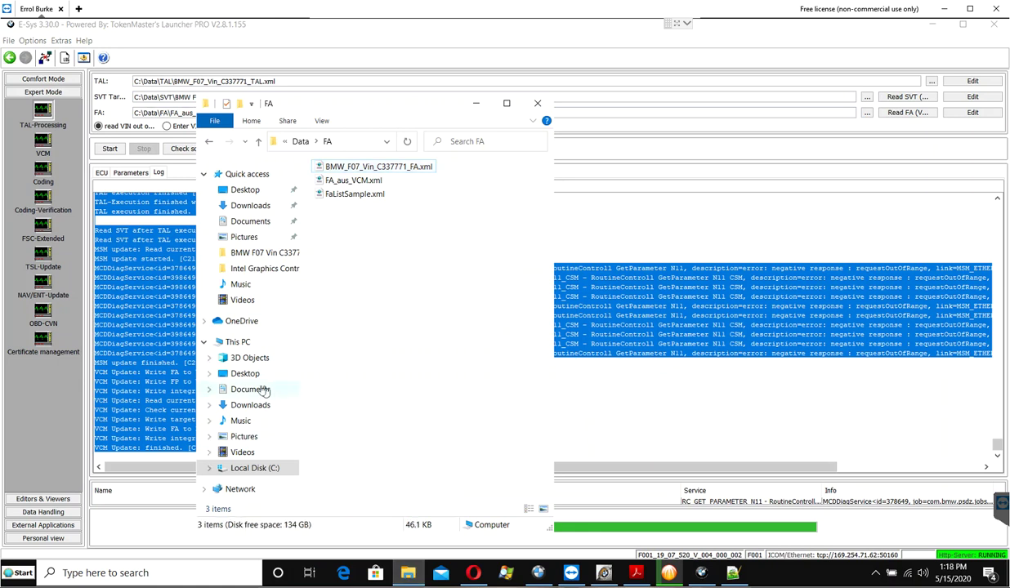
# - Open the BMW F07 Vin C337771 folder in Documents
pyautogui.click(251, 390)
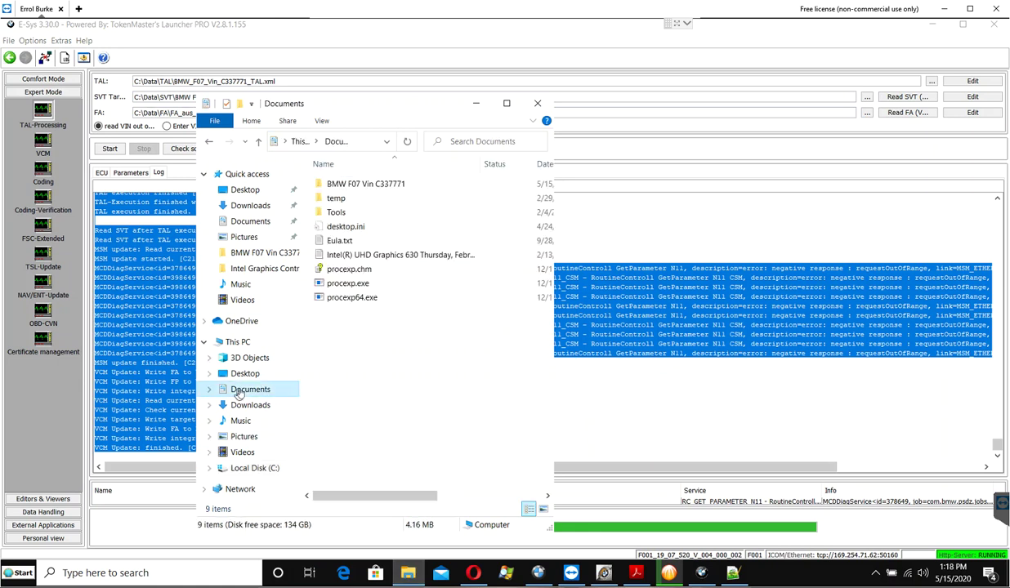
pyautogui.doubleClick(366, 184)
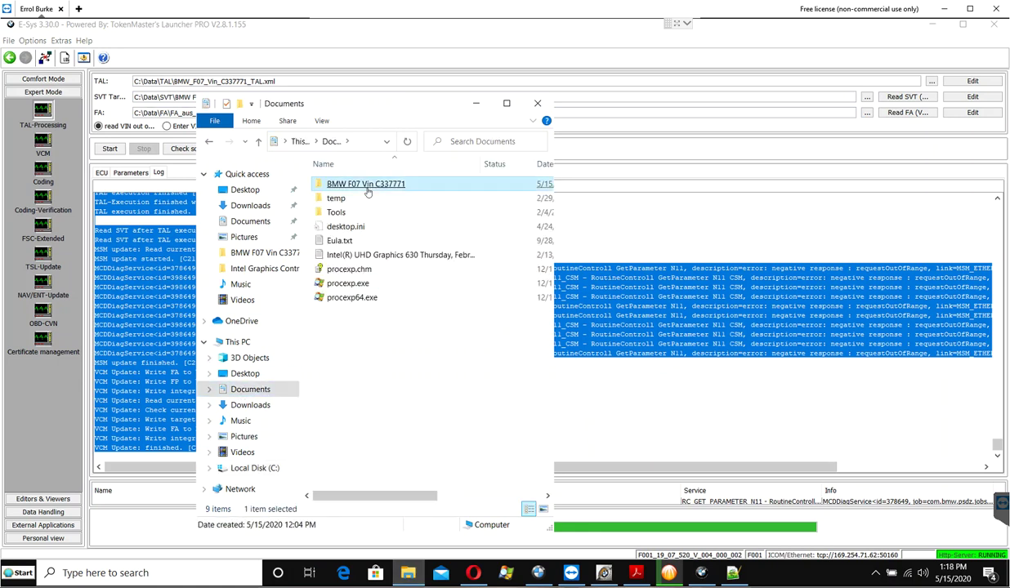
pyautogui.rightClick(387, 368)
pyautogui.moveTo(501, 512)
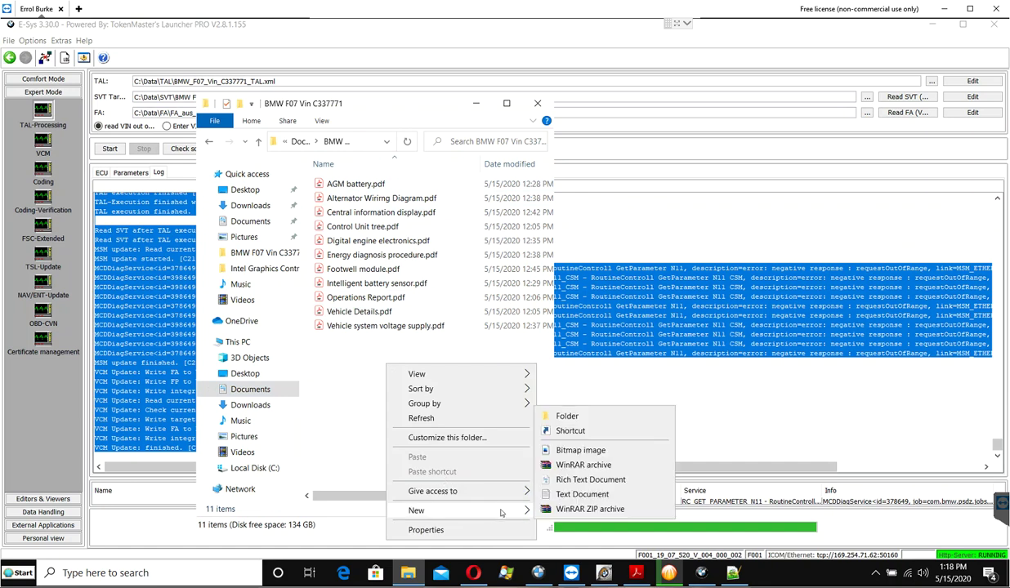
# - Search Start for 'note' and launch Notepad++
pyautogui.click(20, 570)
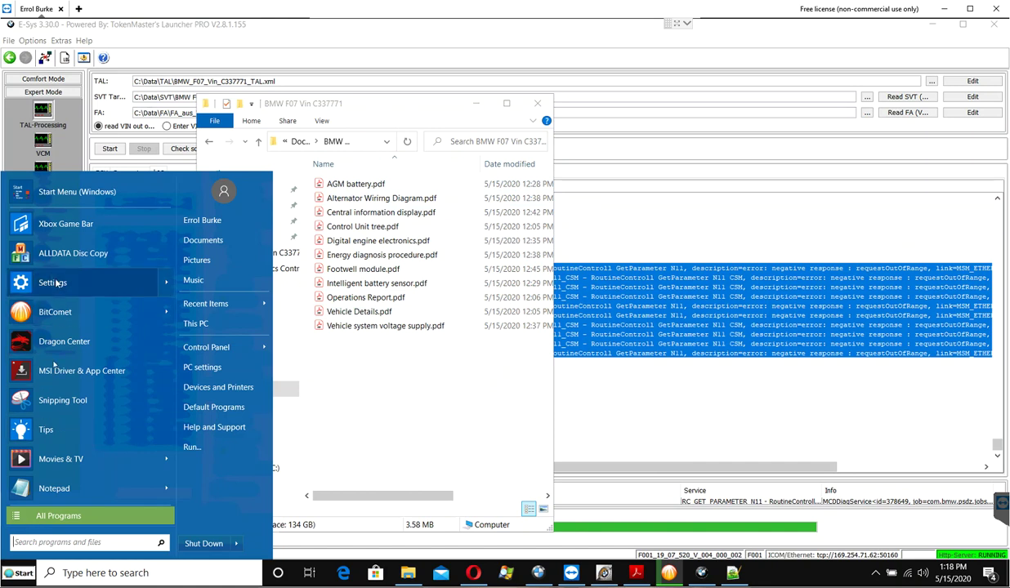
pyautogui.write('note')
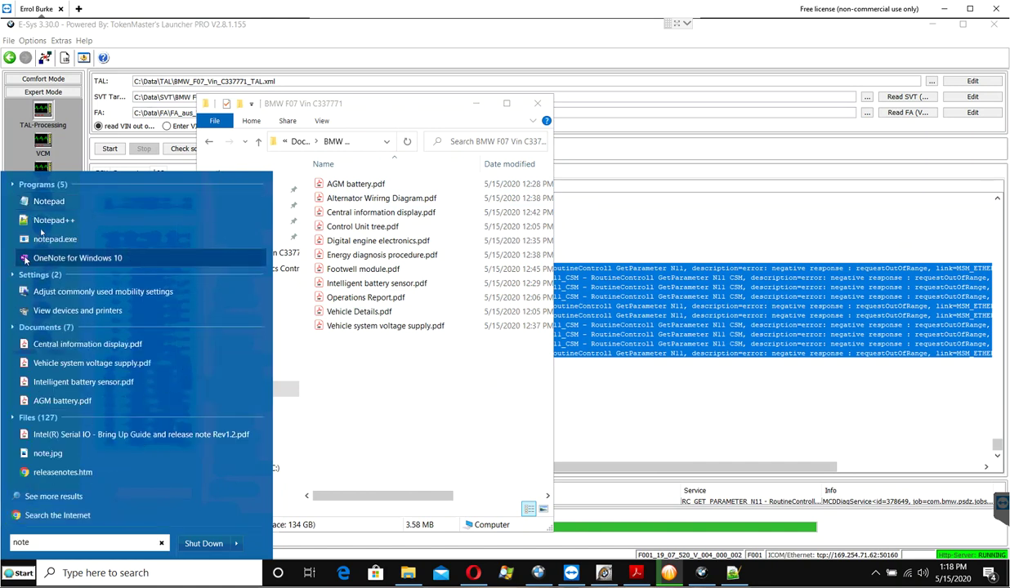
pyautogui.click(47, 220)
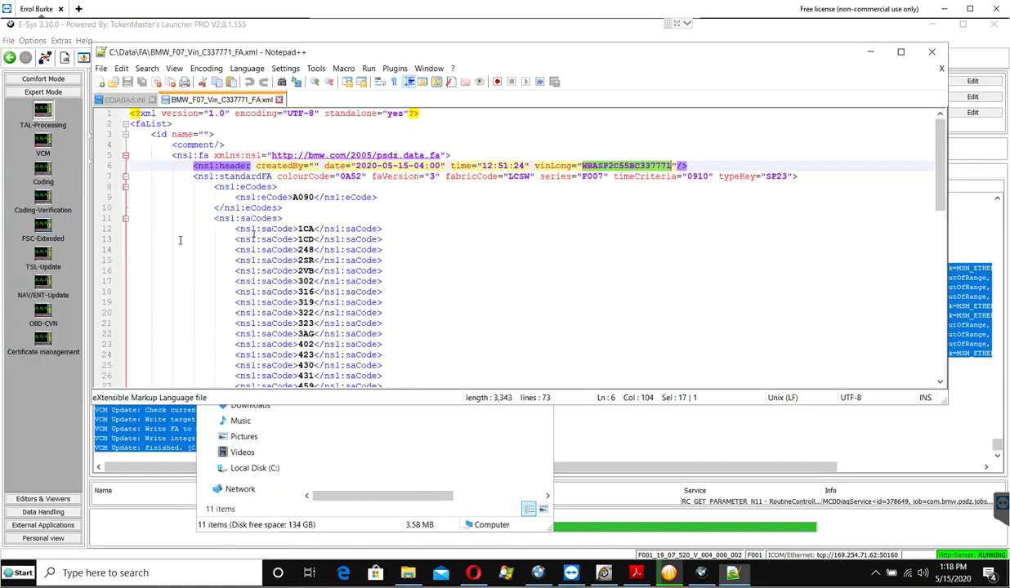
# - Paste the E-Sys log into a new file saved as 'BMW F07 Modules updated except CiC', then minimize Notepad++
pyautogui.click(99, 83)
pyautogui.rightClick(202, 114)
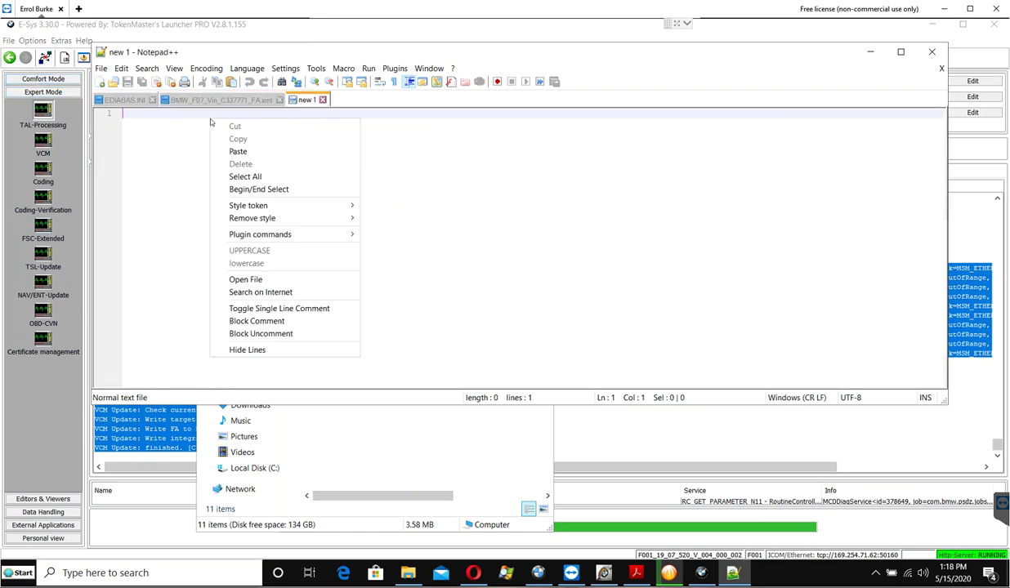
pyautogui.click(231, 152)
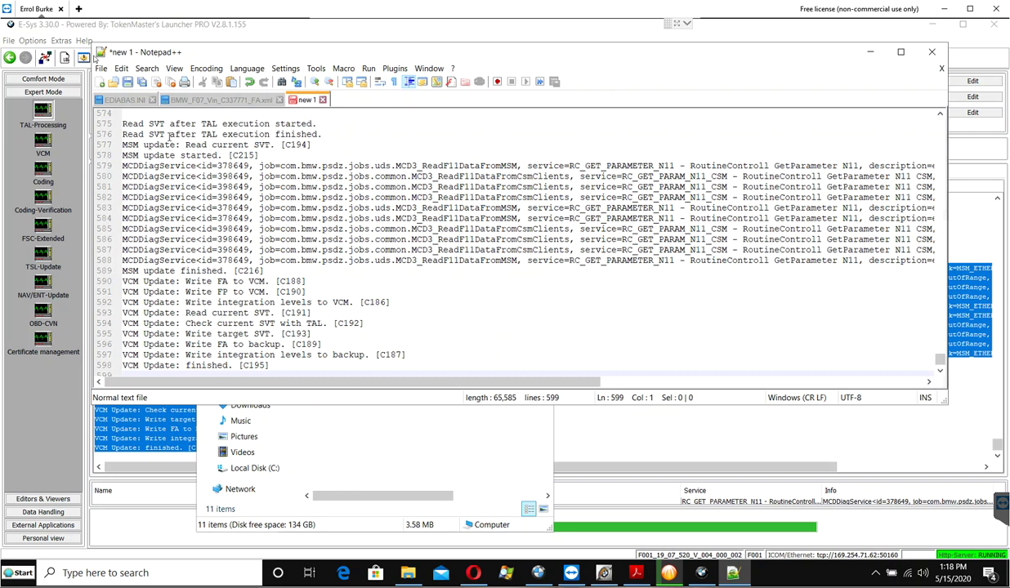
pyautogui.click(126, 81)
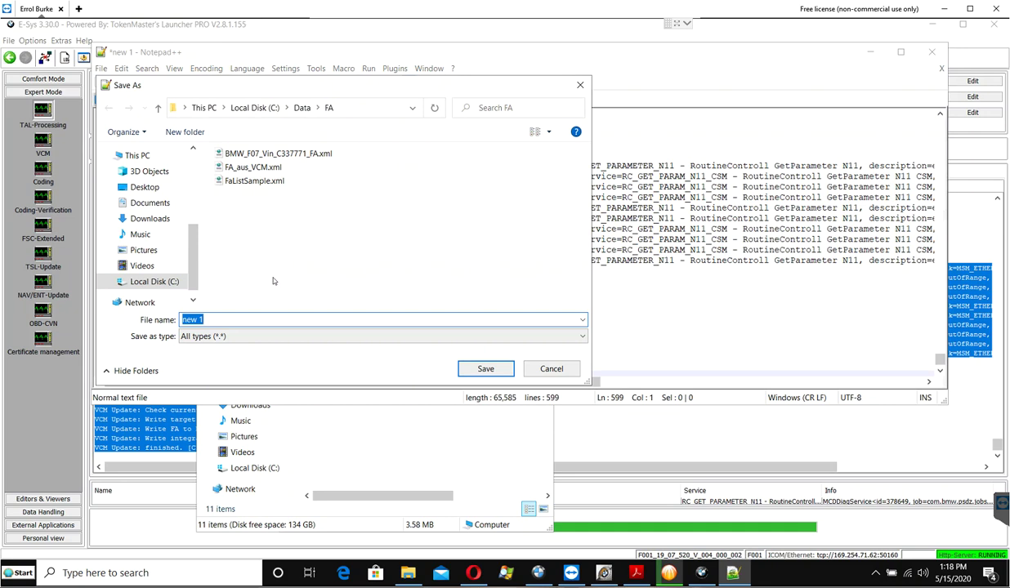
pyautogui.write('BMW F07 Modules updated except CiC')
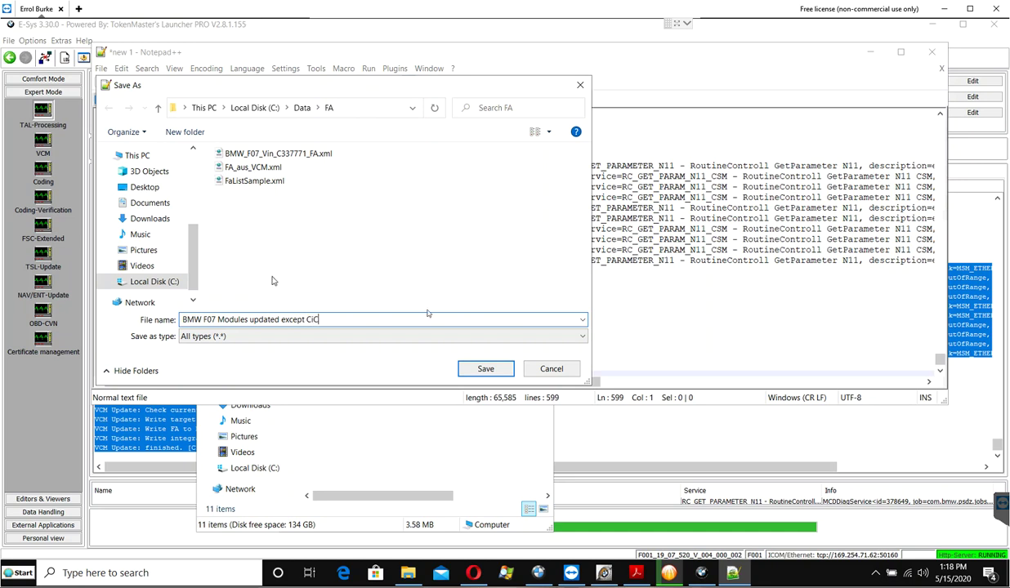
pyautogui.click(485, 369)
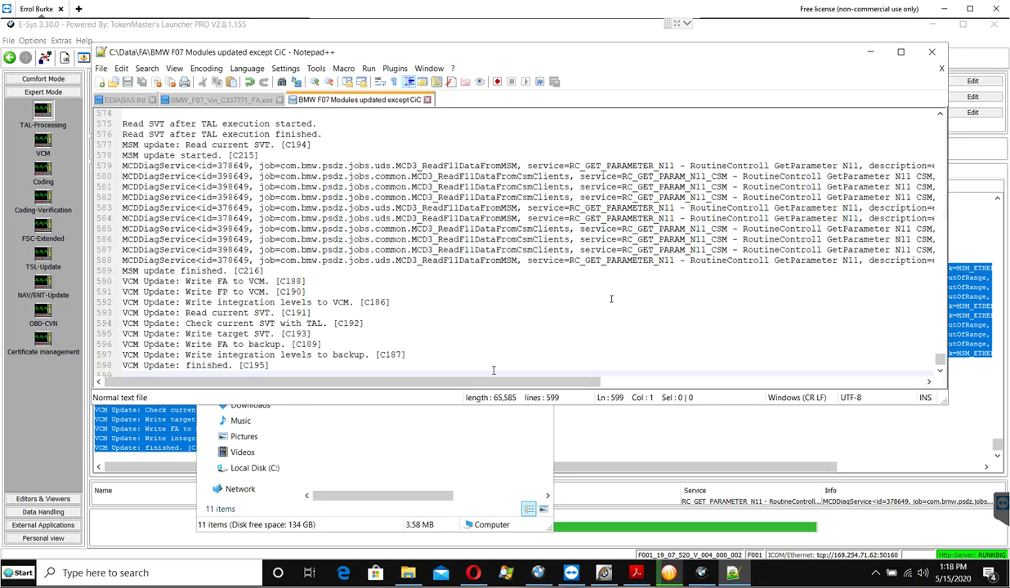
pyautogui.click(870, 54)
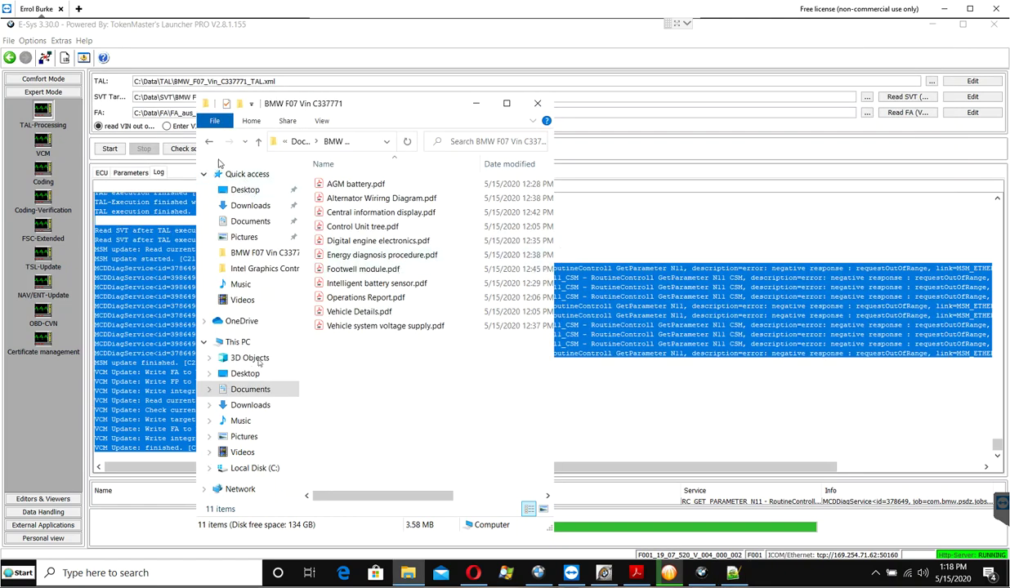
pyautogui.click(566, 352)
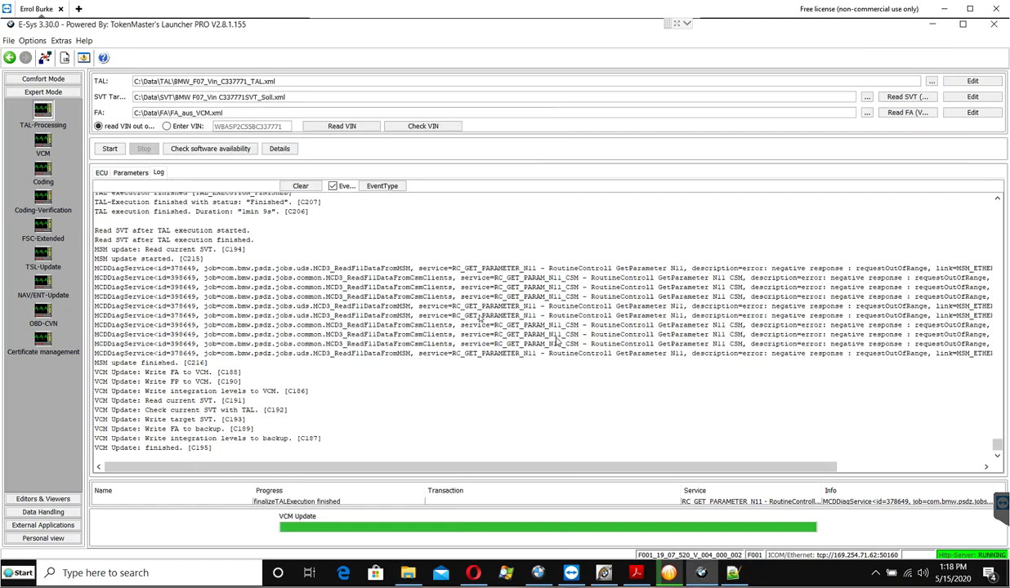
pyautogui.click(294, 187)
pyautogui.click(101, 173)
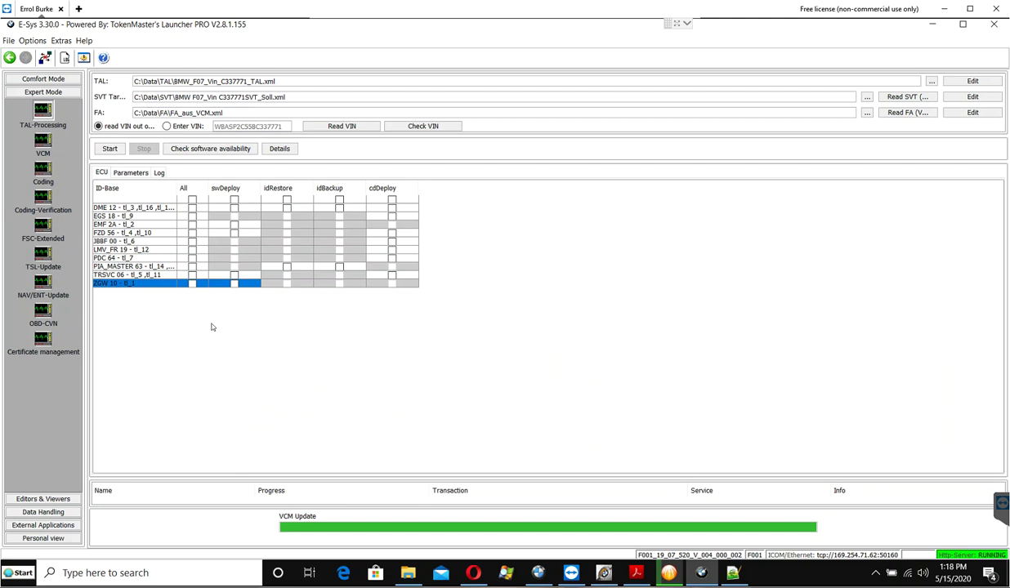
pyautogui.click(42, 81)
pyautogui.click(43, 98)
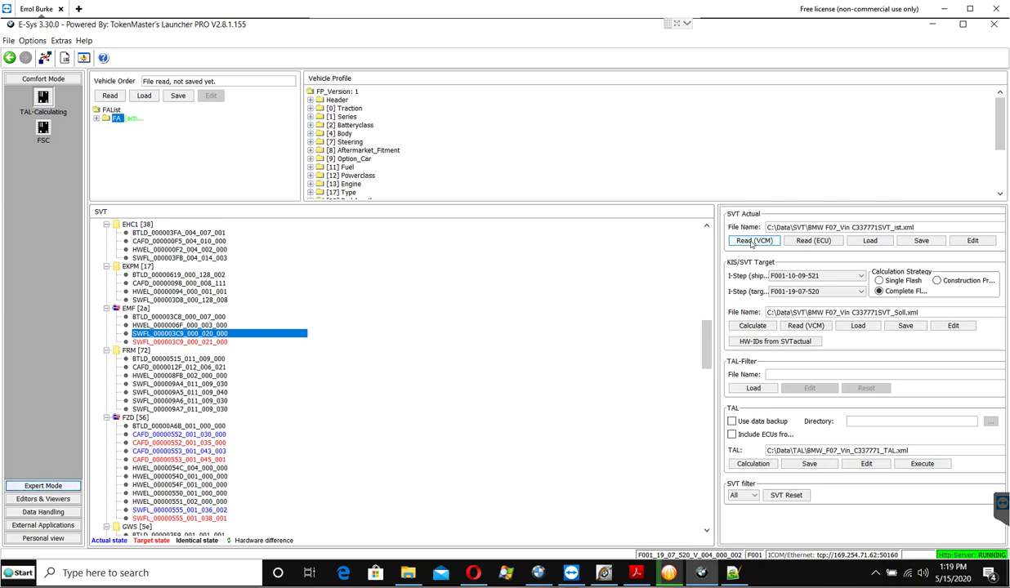
pyautogui.click(751, 242)
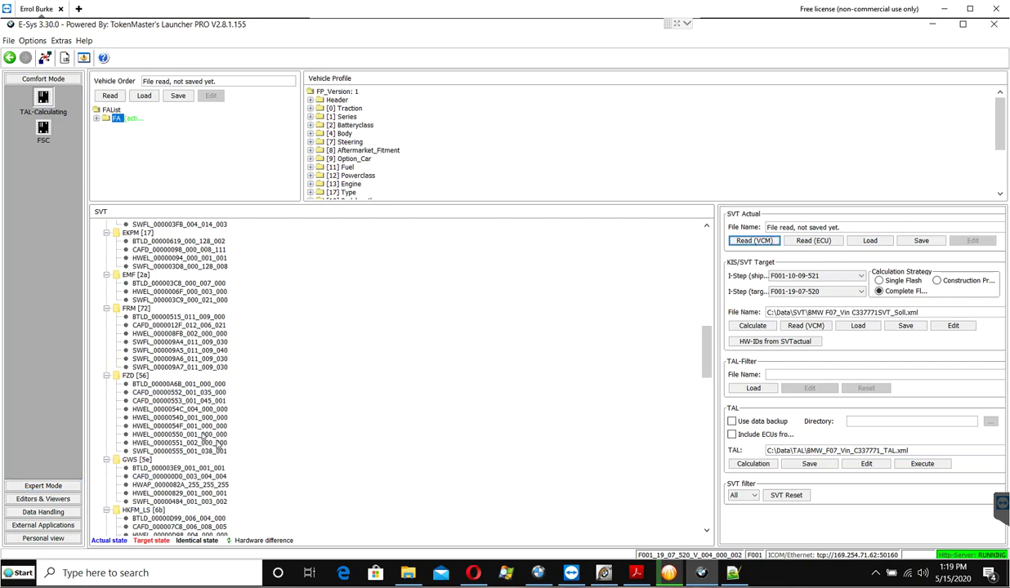
pyautogui.scroll(-12, 176, 335)
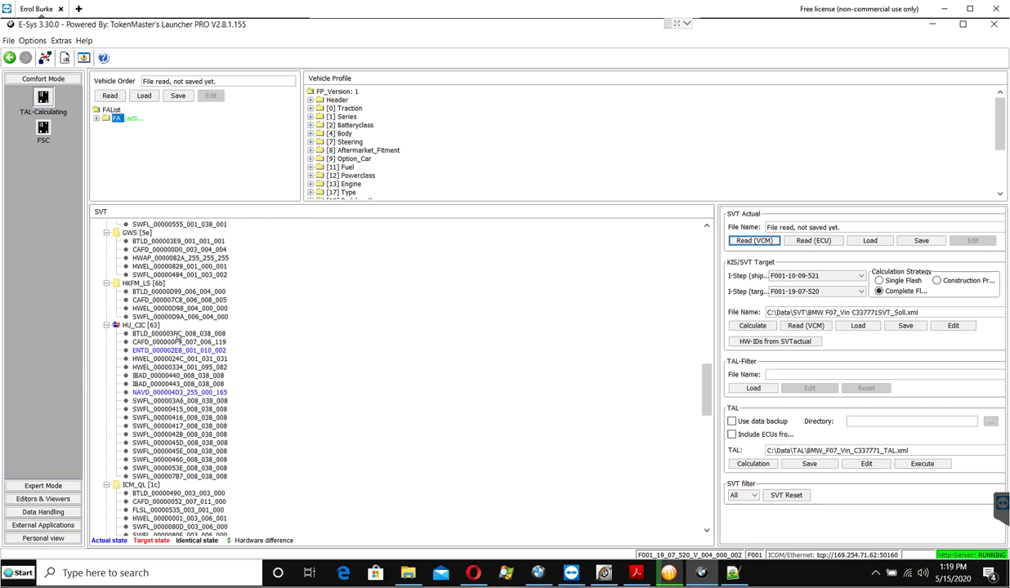
pyautogui.scroll(-12, 177, 340)
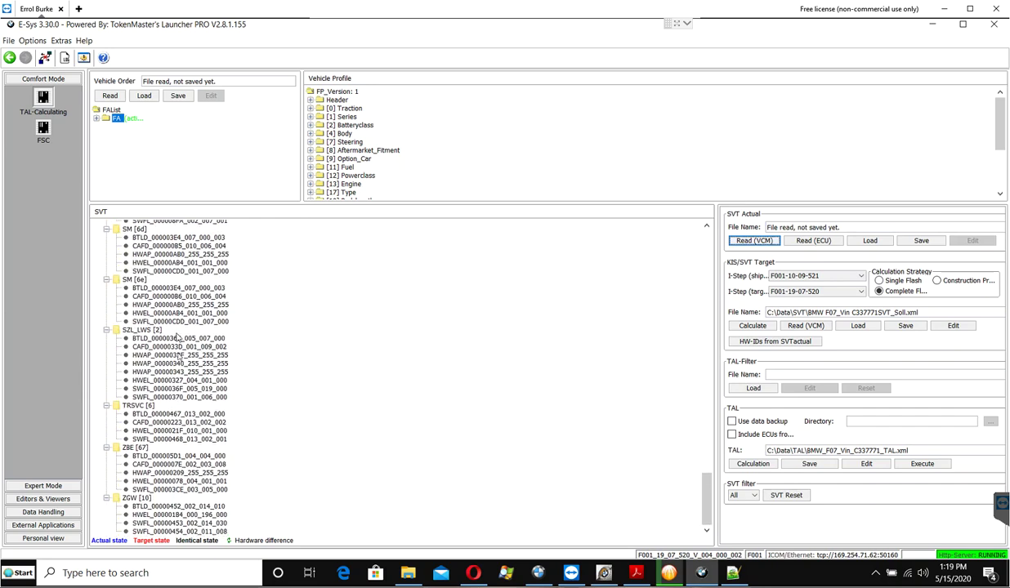
pyautogui.scroll(5, 179, 445)
pyautogui.scroll(8, 179, 445)
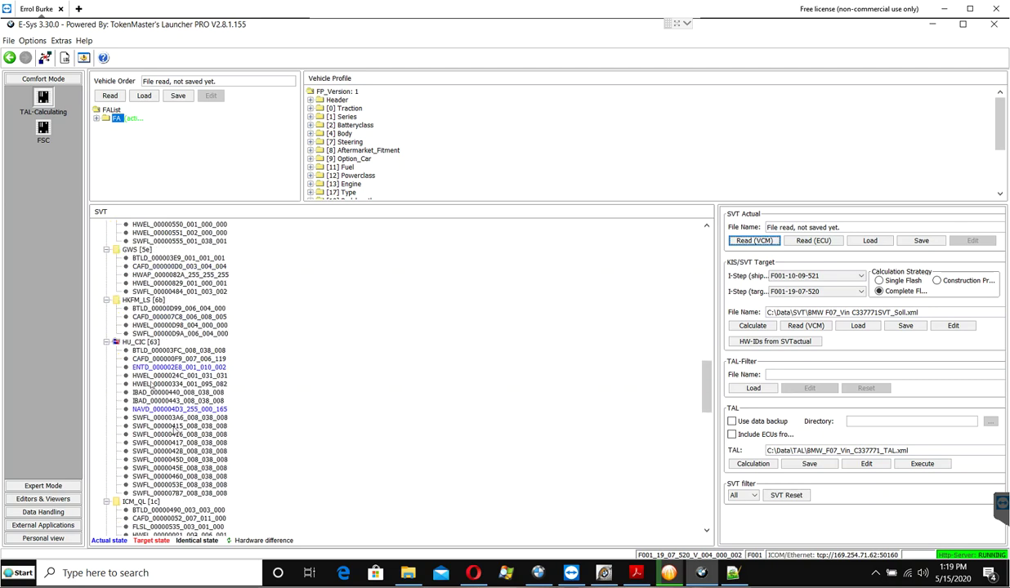
pyautogui.scroll(8, 142, 352)
pyautogui.scroll(10, 142, 352)
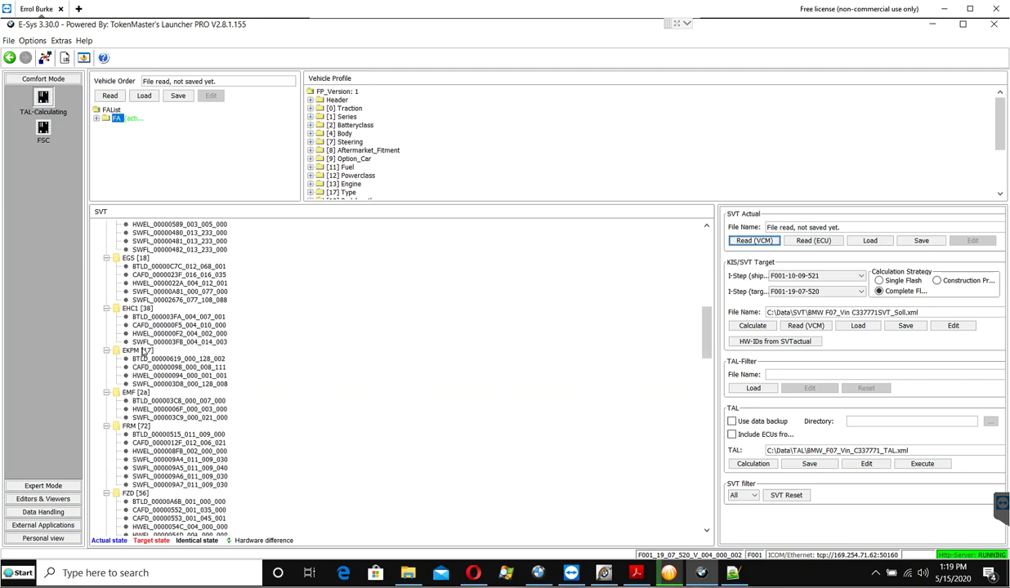
pyautogui.scroll(-8, 143, 351)
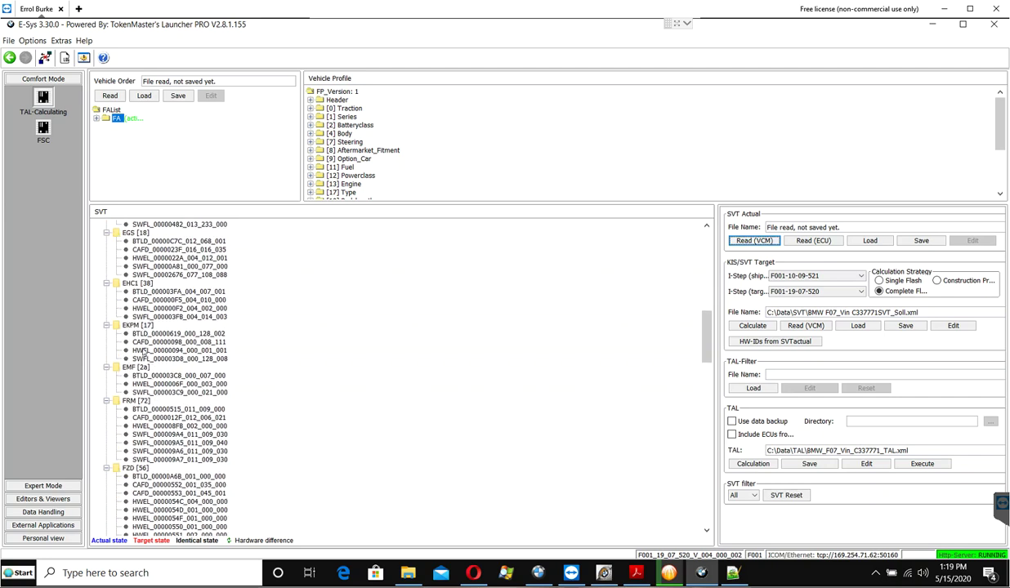
pyautogui.scroll(-1, 143, 350)
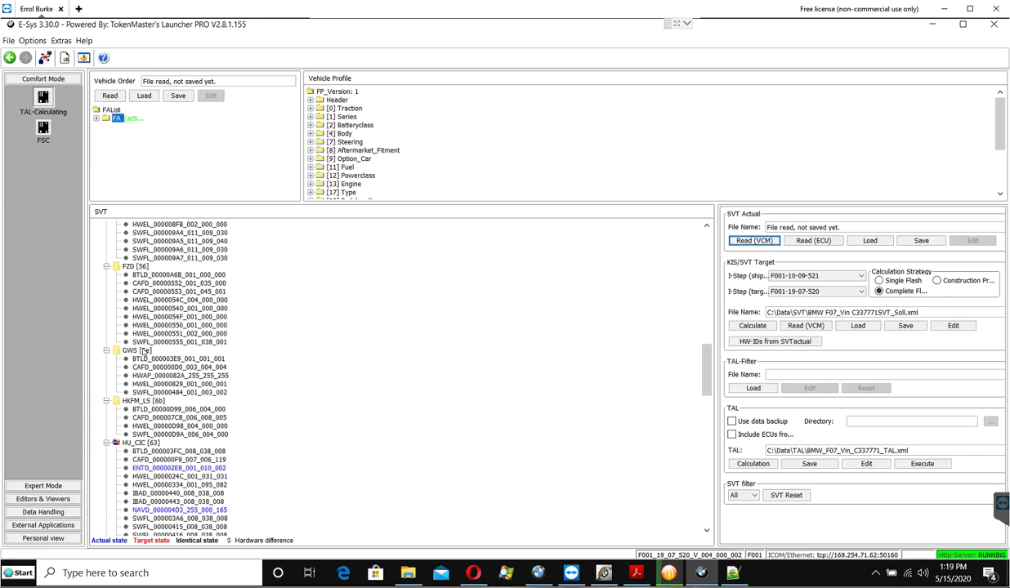
pyautogui.click(144, 442)
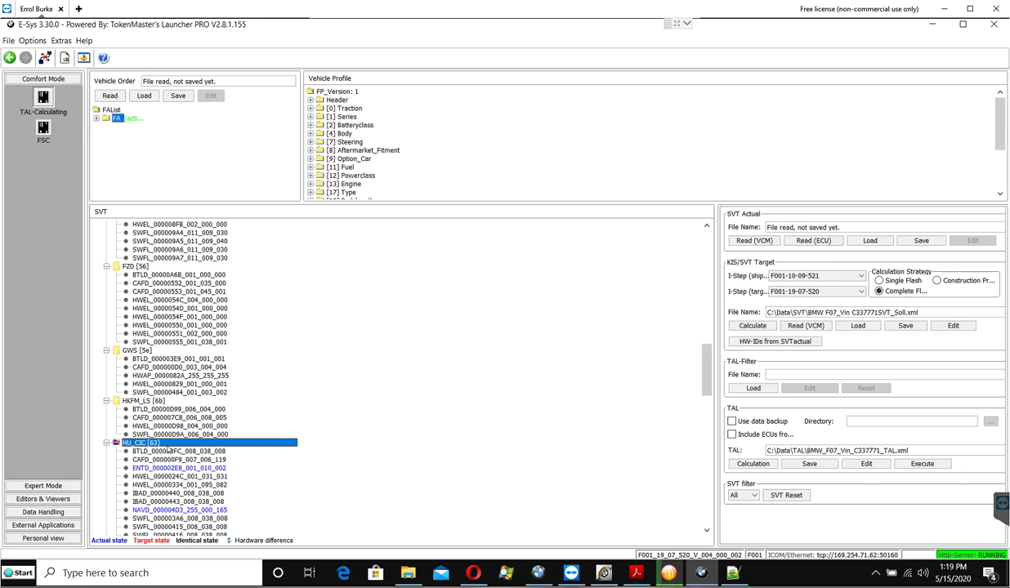
pyautogui.scroll(20, 169, 450)
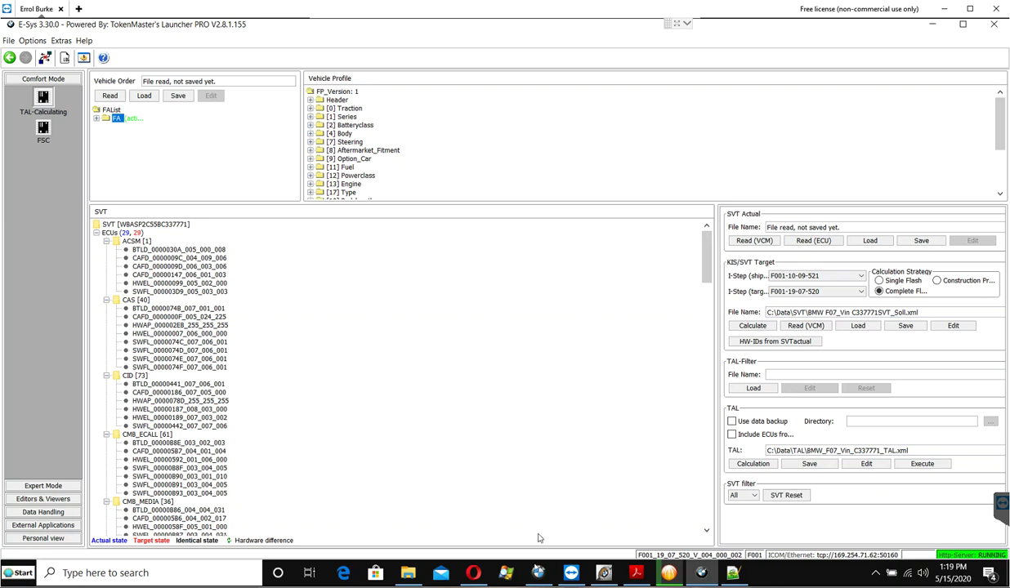
# - Close the active F07 operation from ISTA+'s Operations > Active list, then minimize ISTA+
pyautogui.click(538, 572)
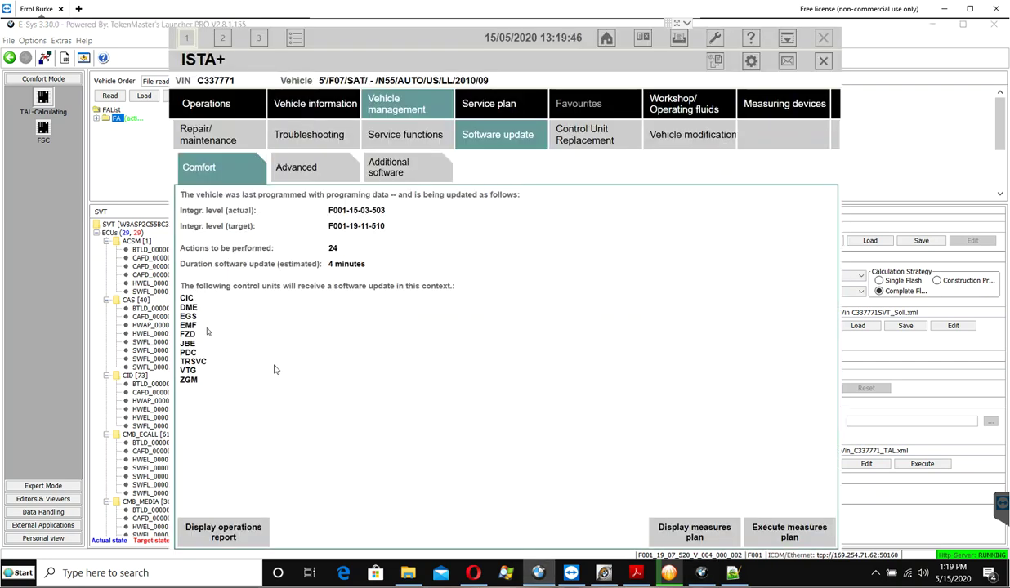
pyautogui.click(216, 106)
pyautogui.click(379, 132)
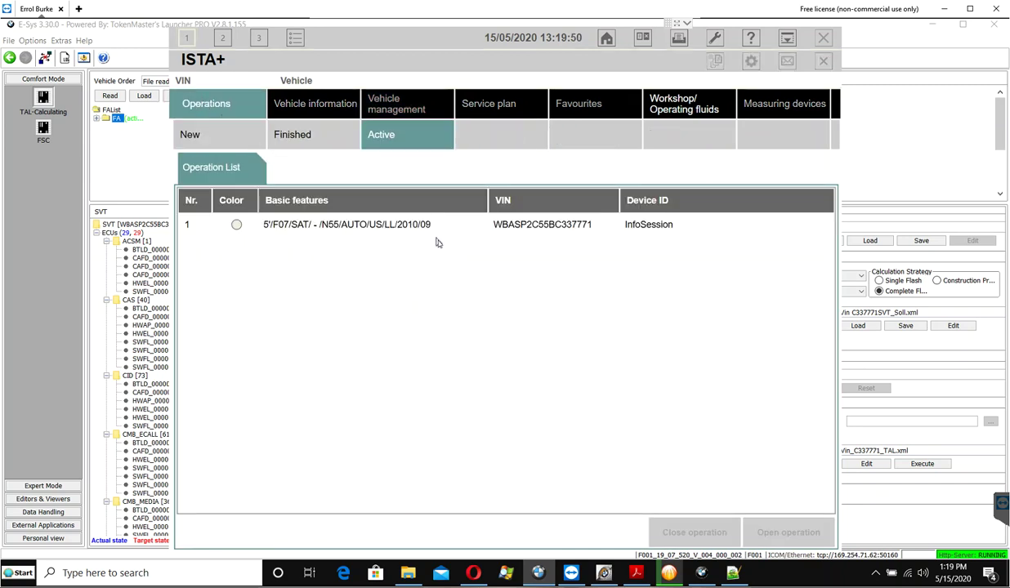
pyautogui.click(415, 224)
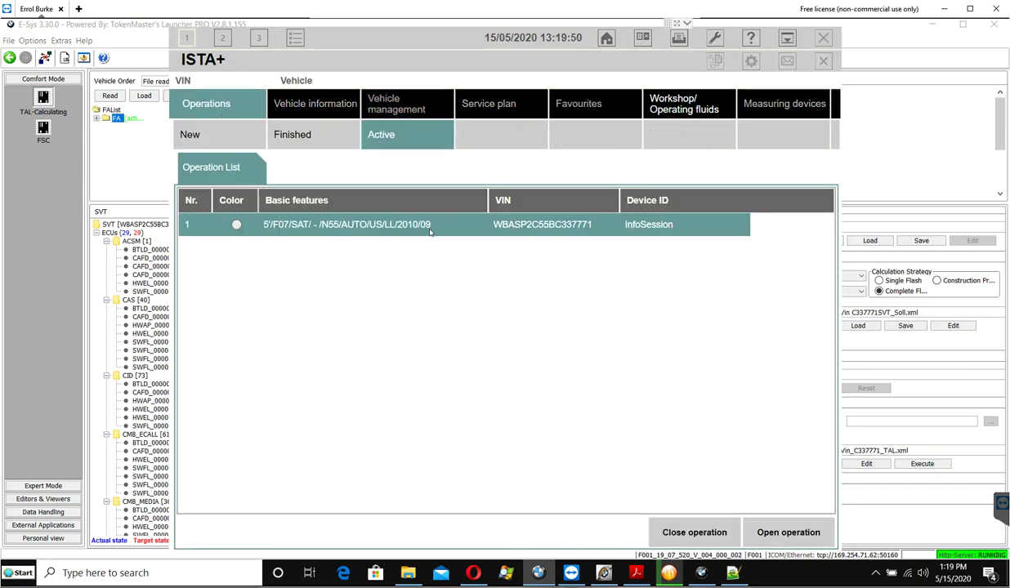
pyautogui.click(682, 532)
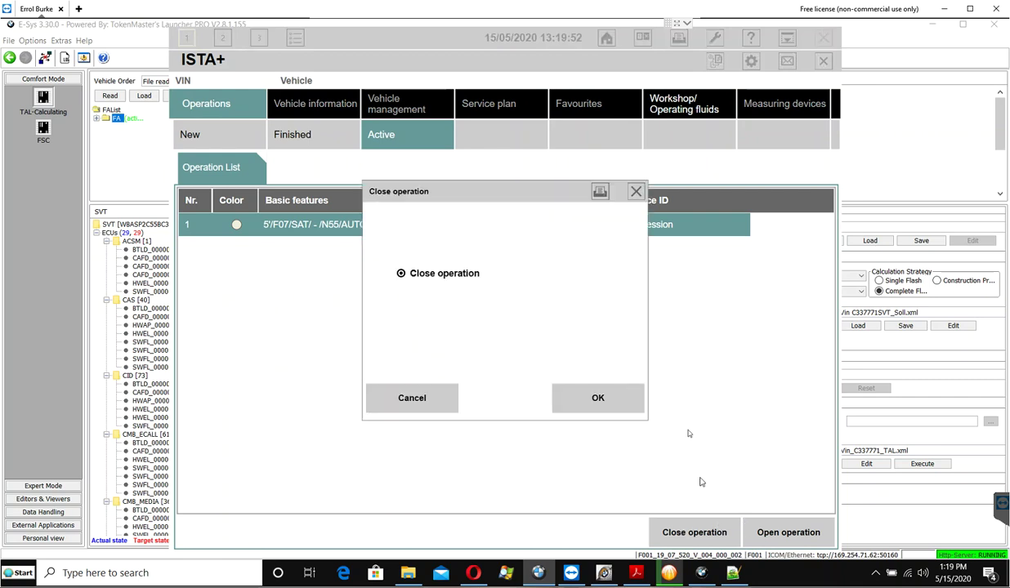
pyautogui.click(593, 398)
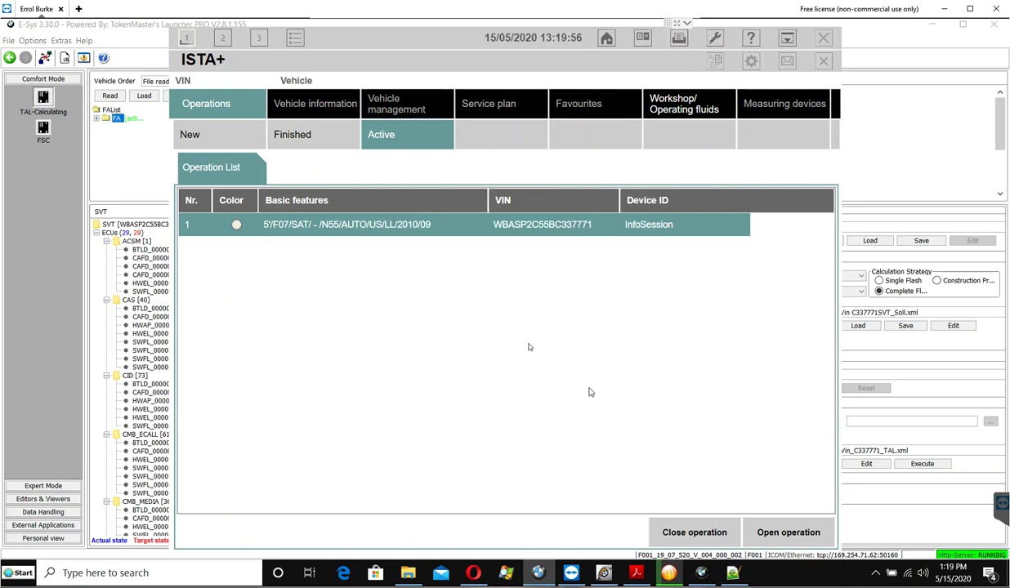
pyautogui.click(907, 169)
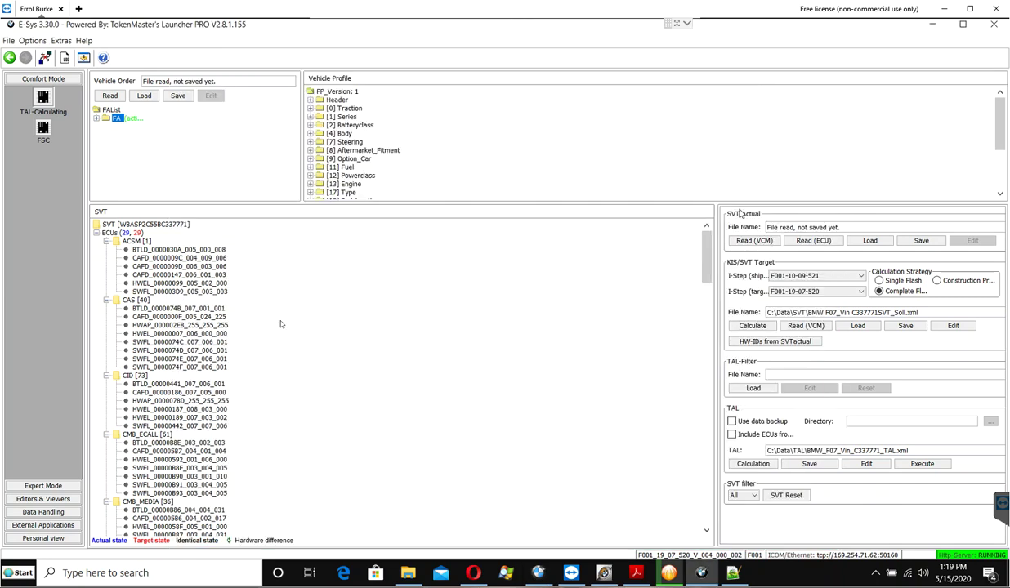
# - Launch the Transmitter application from E-Sys External Applications
pyautogui.click(42, 525)
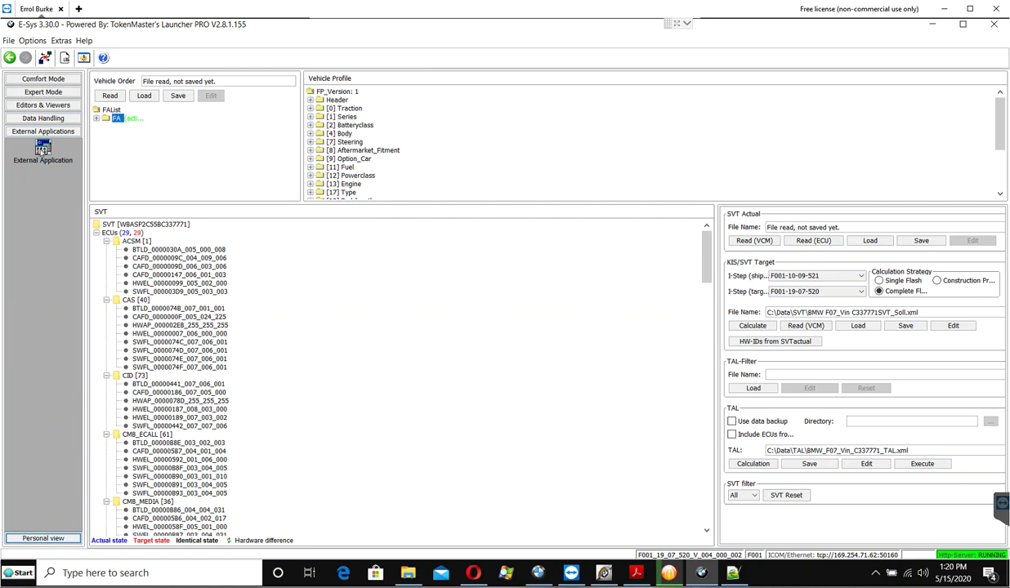
pyautogui.click(44, 150)
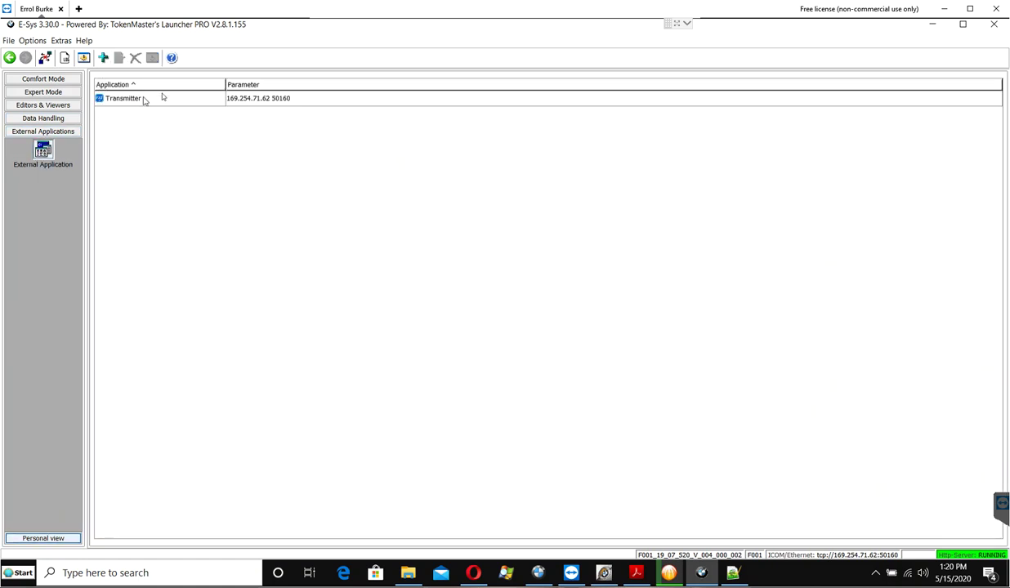
pyautogui.click(249, 103)
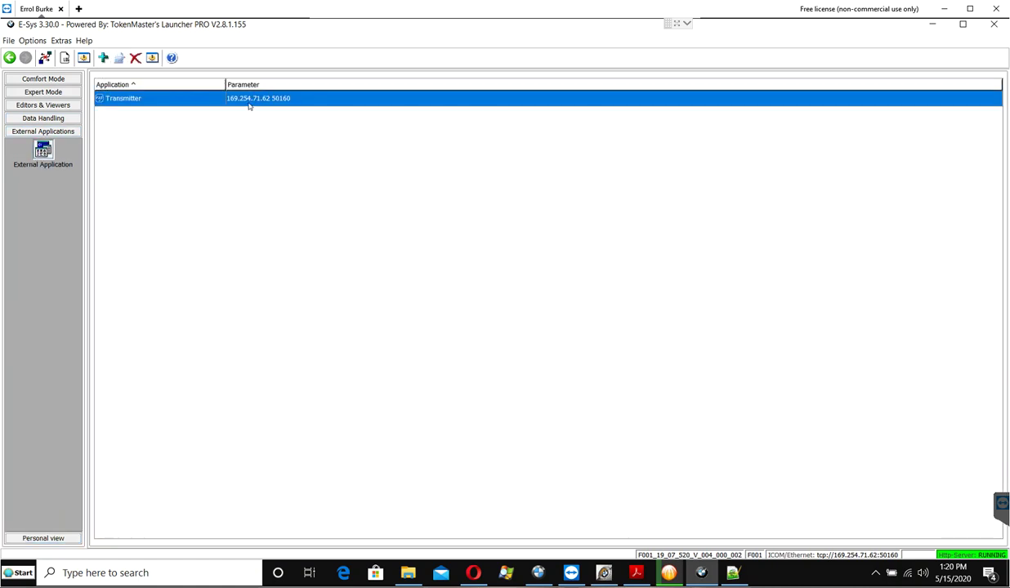
pyautogui.rightClick(252, 99)
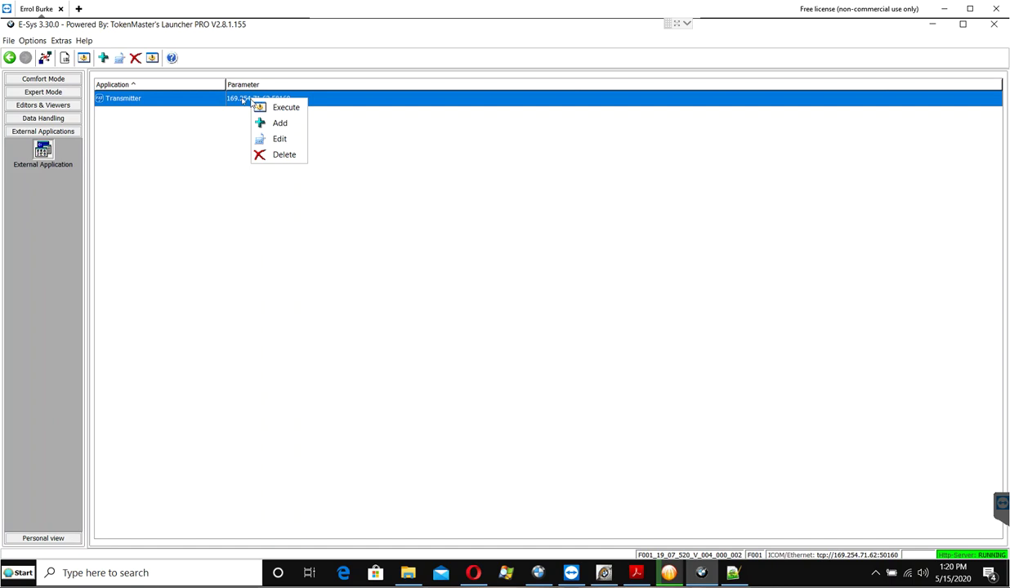
pyautogui.click(280, 110)
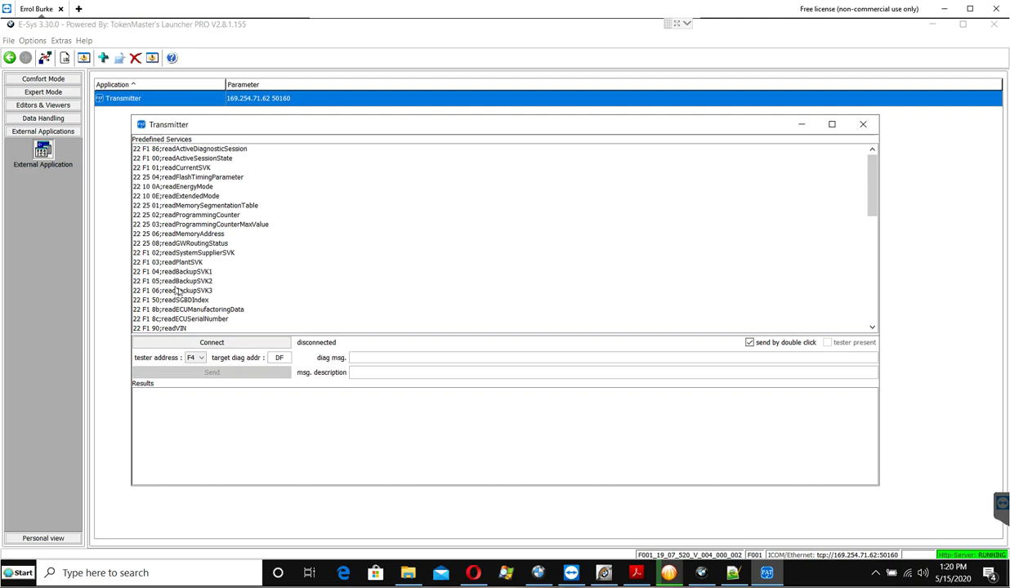
# - Send a 22 F1 90 readVIN request to 169.254.71.62, then disconnect and close Transmitter
pyautogui.scroll(-2, 184, 279)
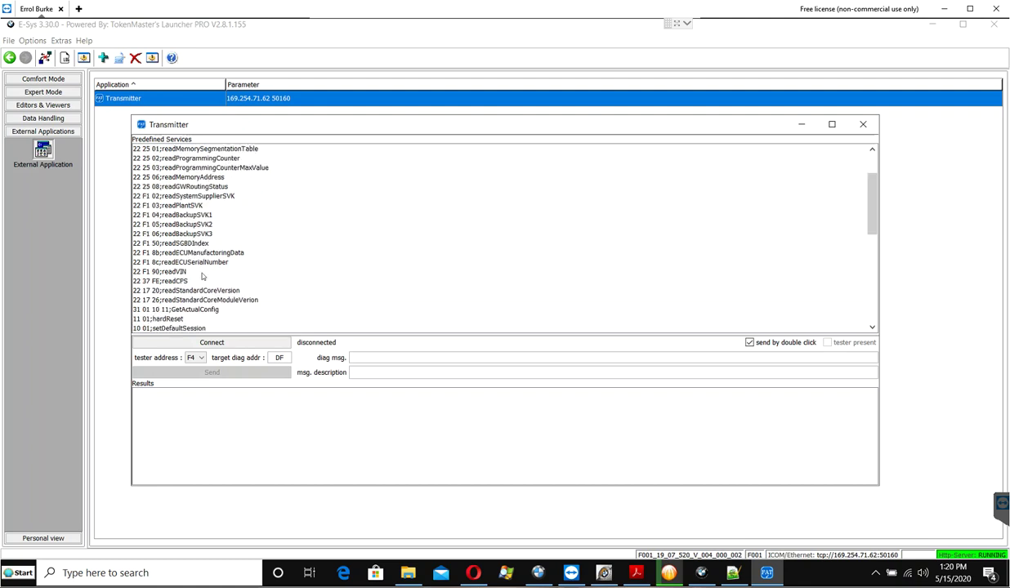
pyautogui.click(176, 271)
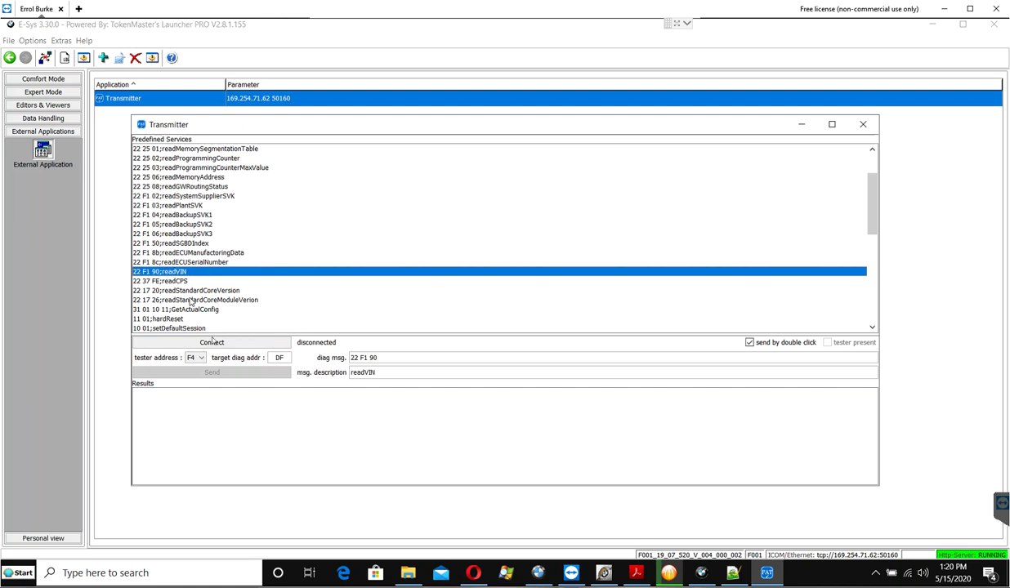
pyautogui.click(212, 343)
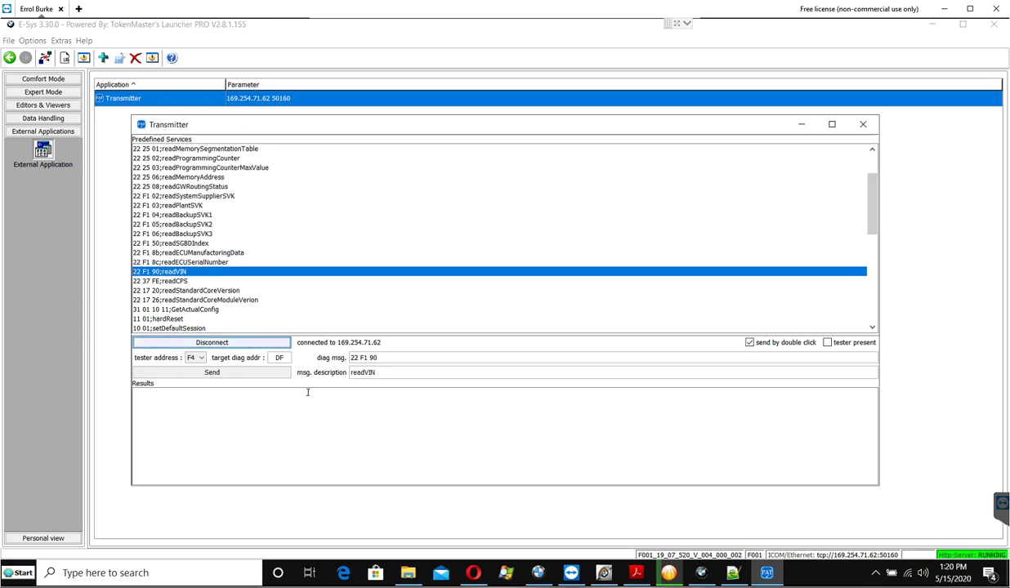
pyautogui.click(222, 372)
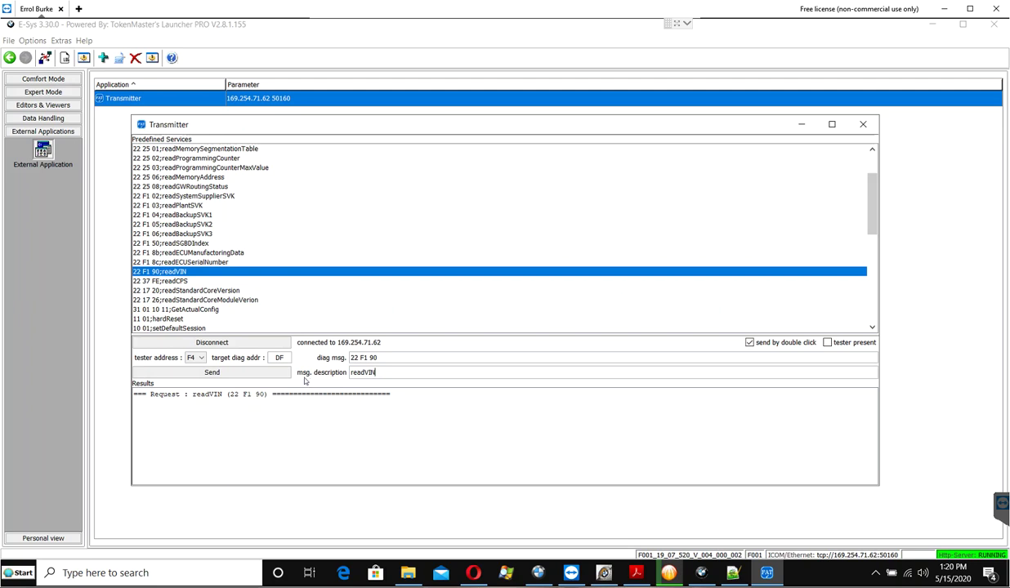
pyautogui.click(212, 344)
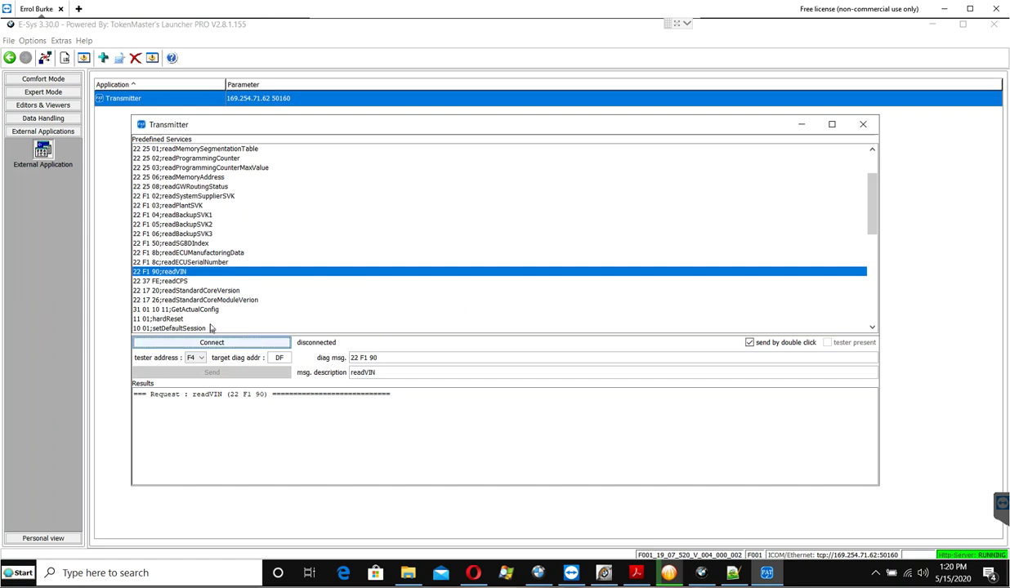
pyautogui.click(43, 78)
# - Release the reserved ICOM interface in ITool Radar so it shows Free
pyautogui.click(43, 95)
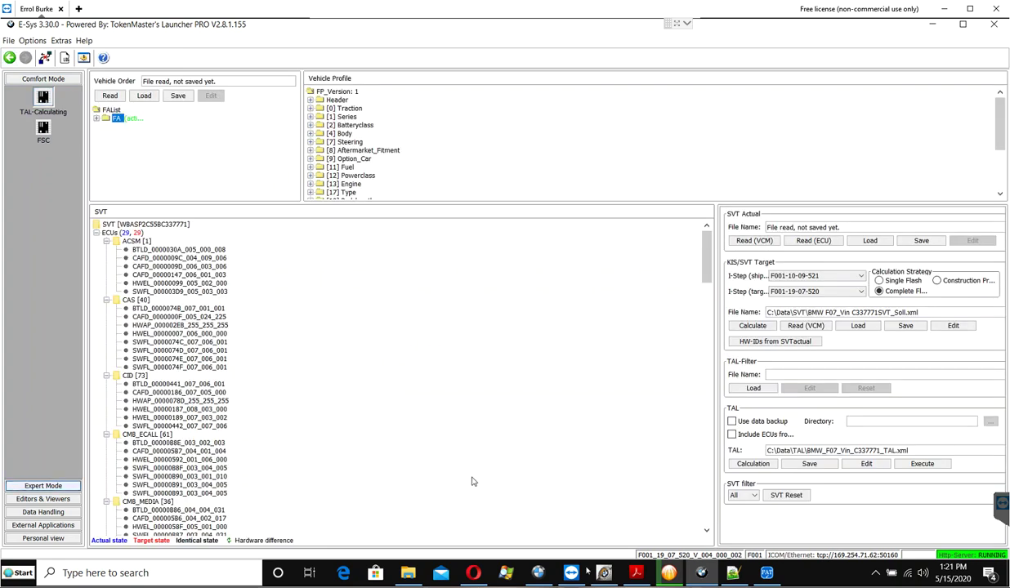
pyautogui.click(538, 573)
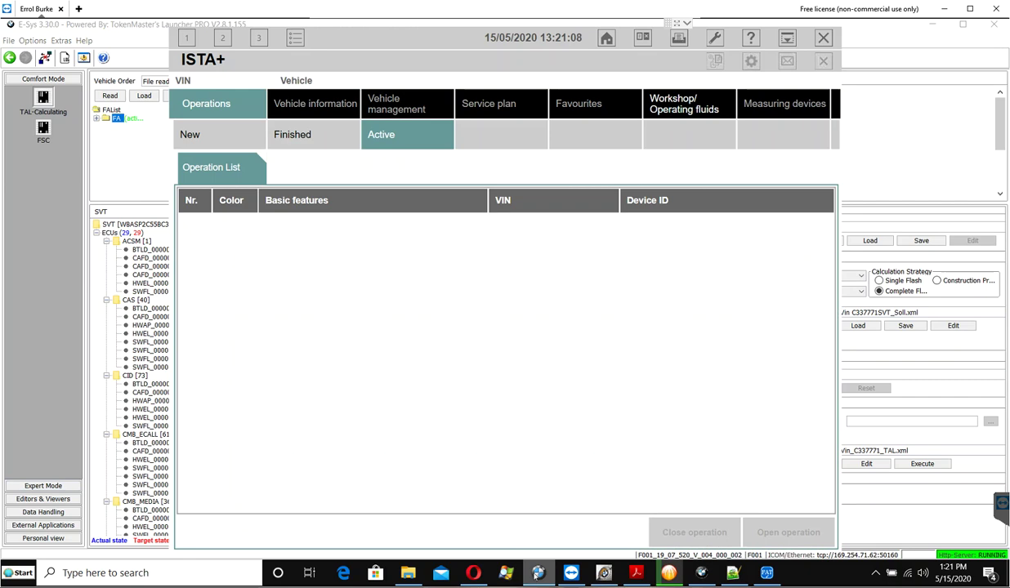
pyautogui.click(603, 573)
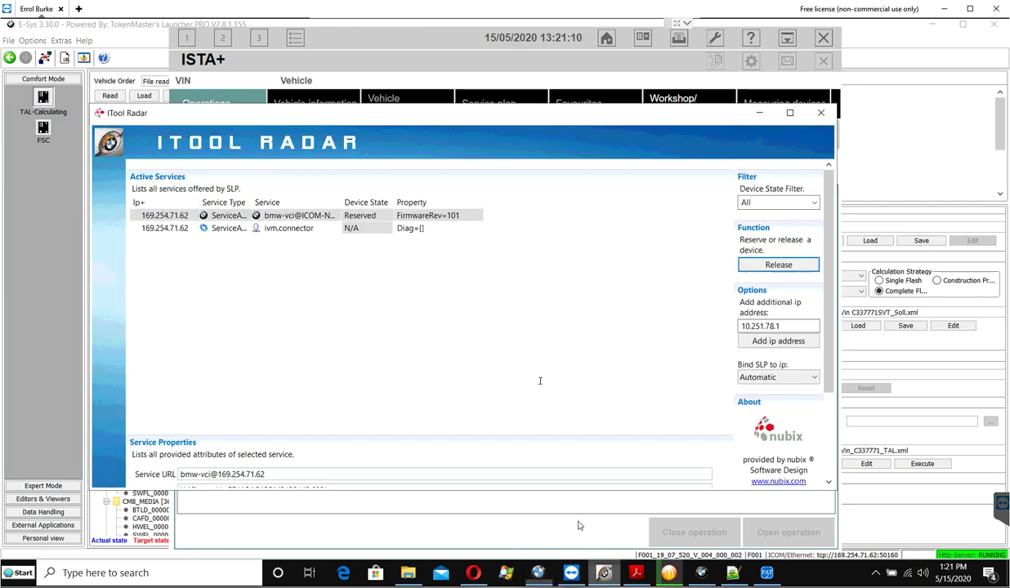
pyautogui.click(777, 268)
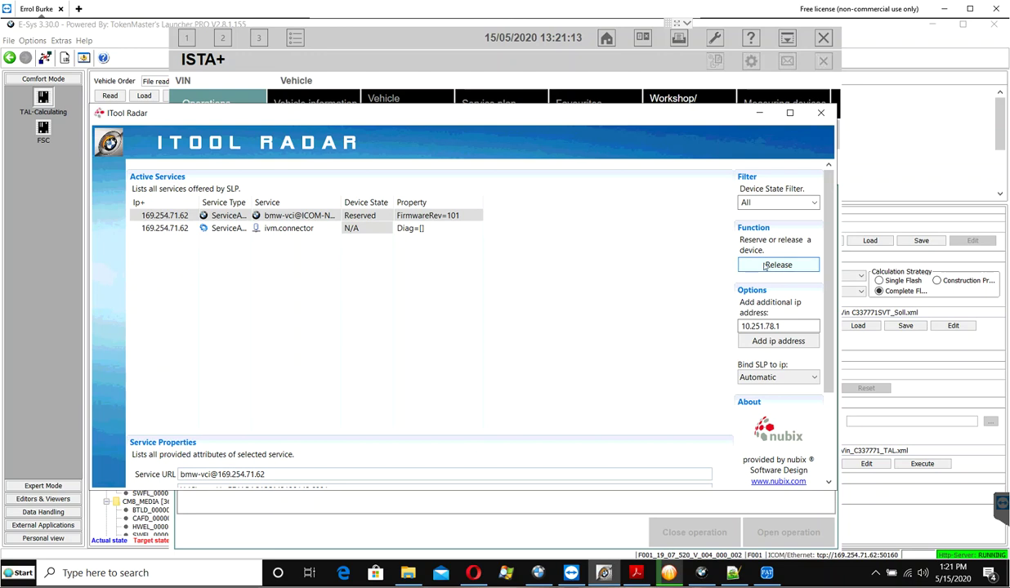
pyautogui.click(320, 234)
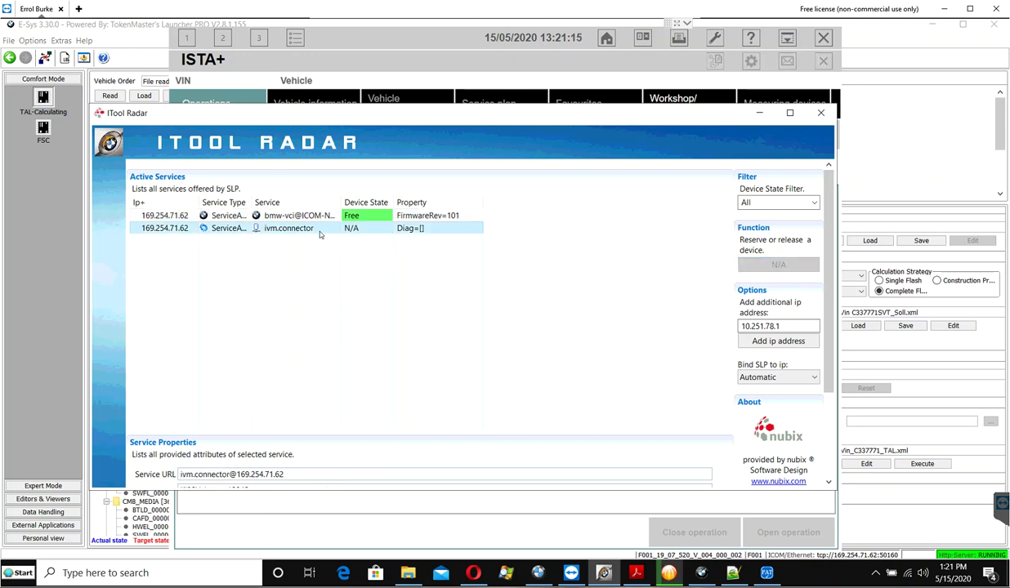
pyautogui.click(759, 112)
# - End E-Sys's vehicle connection and confirm with Yes
pyautogui.click(227, 139)
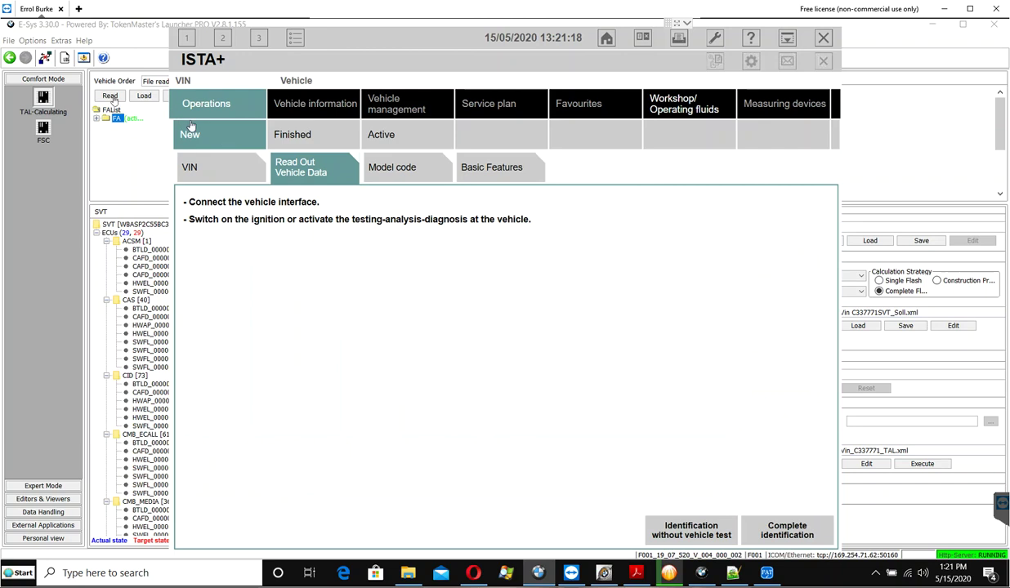
pyautogui.click(45, 58)
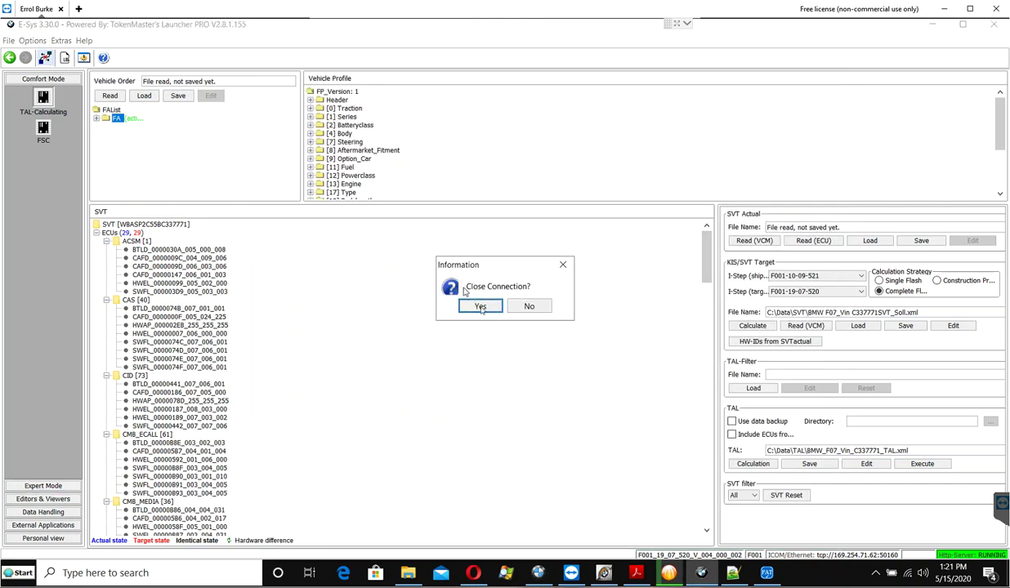
pyautogui.click(469, 302)
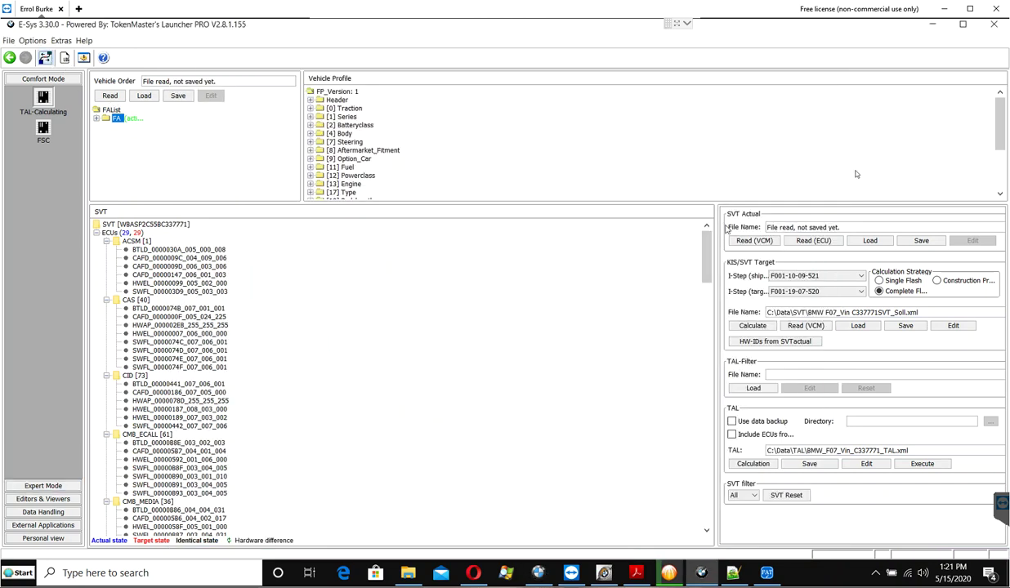
# - Close E-Sys, run complete identification of the F07 in ISTA+, and close the Transmitter window
pyautogui.click(992, 28)
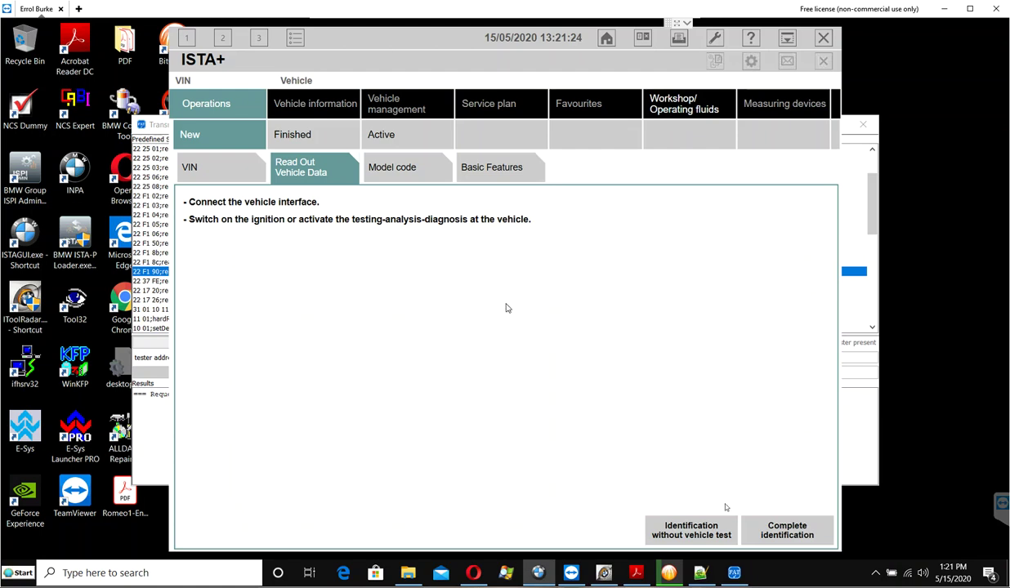
pyautogui.click(753, 523)
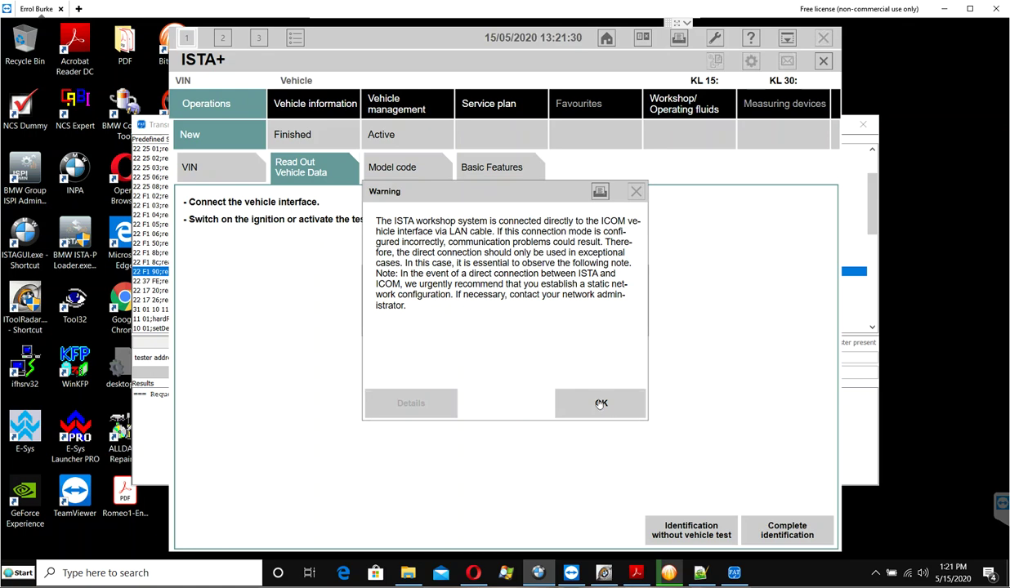
pyautogui.click(601, 403)
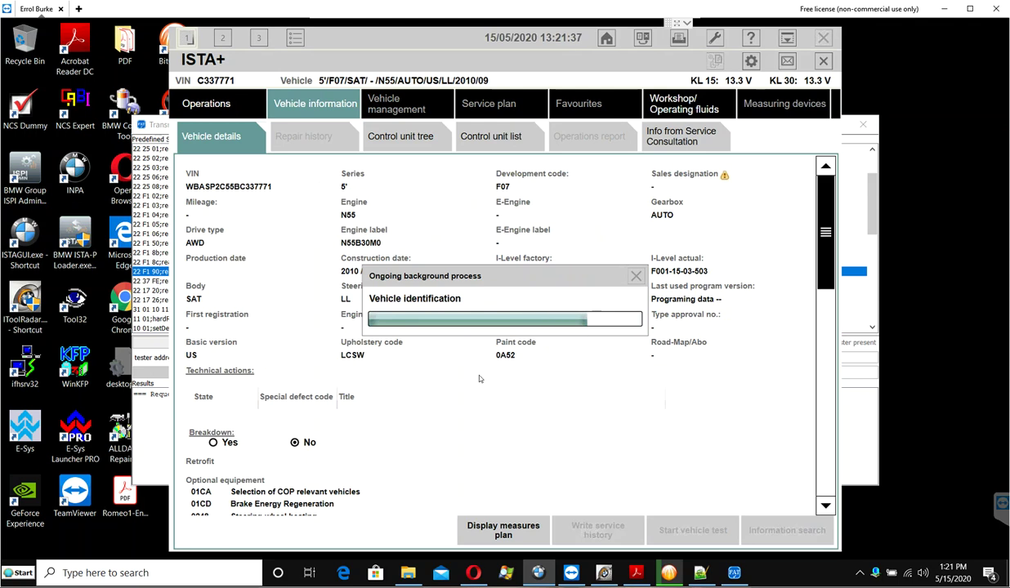
pyautogui.click(872, 218)
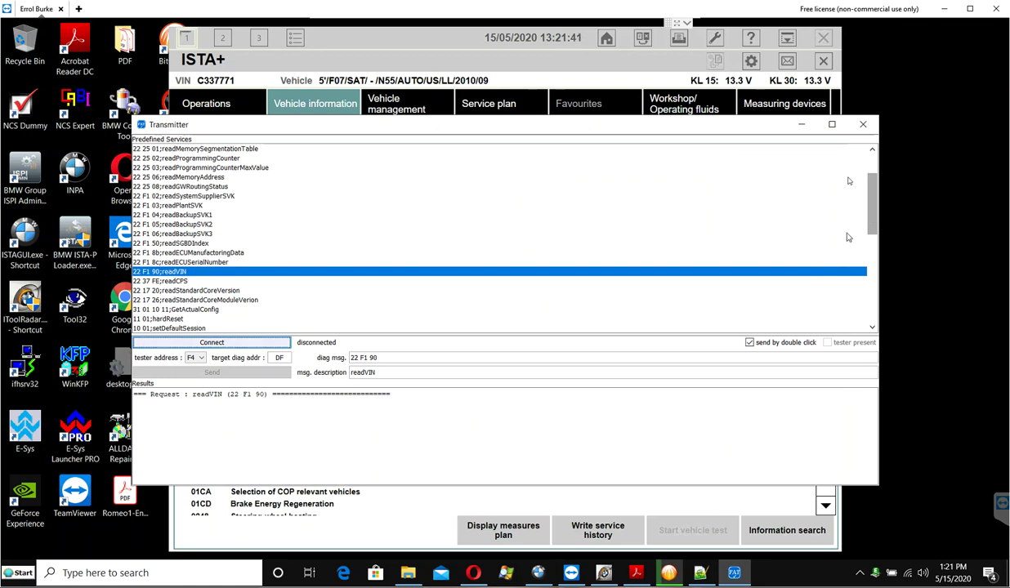
pyautogui.click(863, 124)
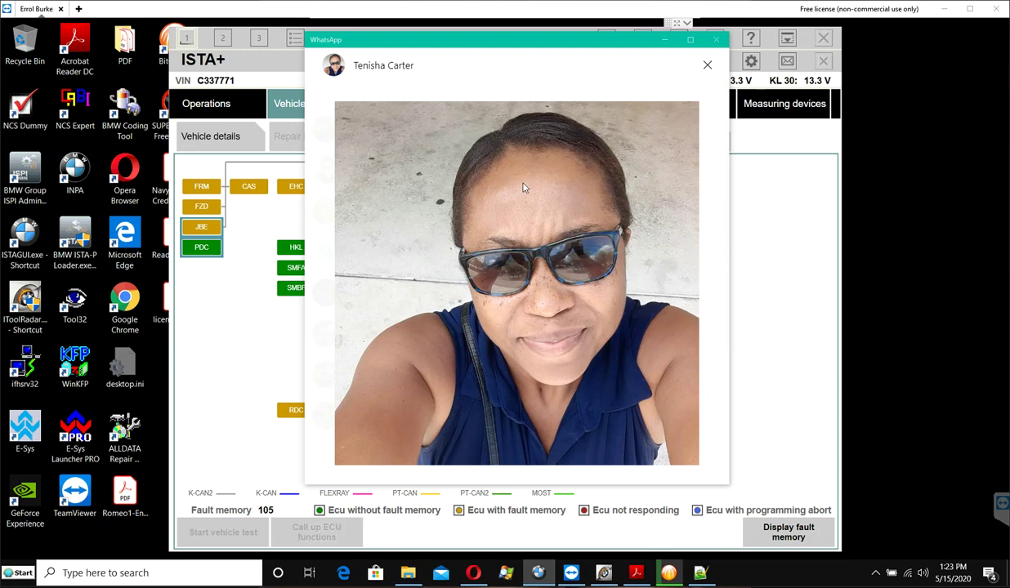
# - Close the photo window over the tree and inspect fault 027800 IHKA transport mode active
pyautogui.click(664, 39)
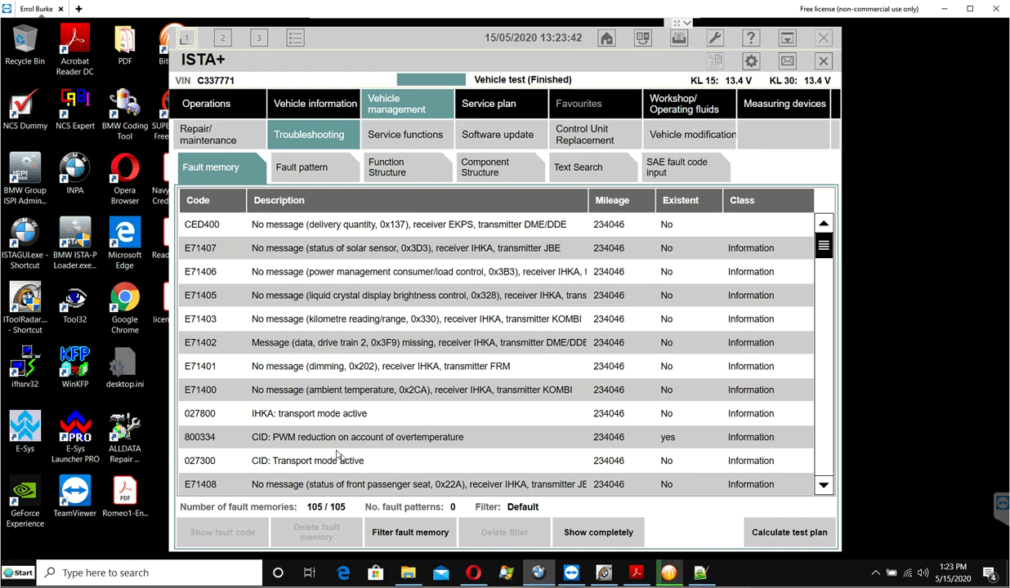
pyautogui.click(331, 413)
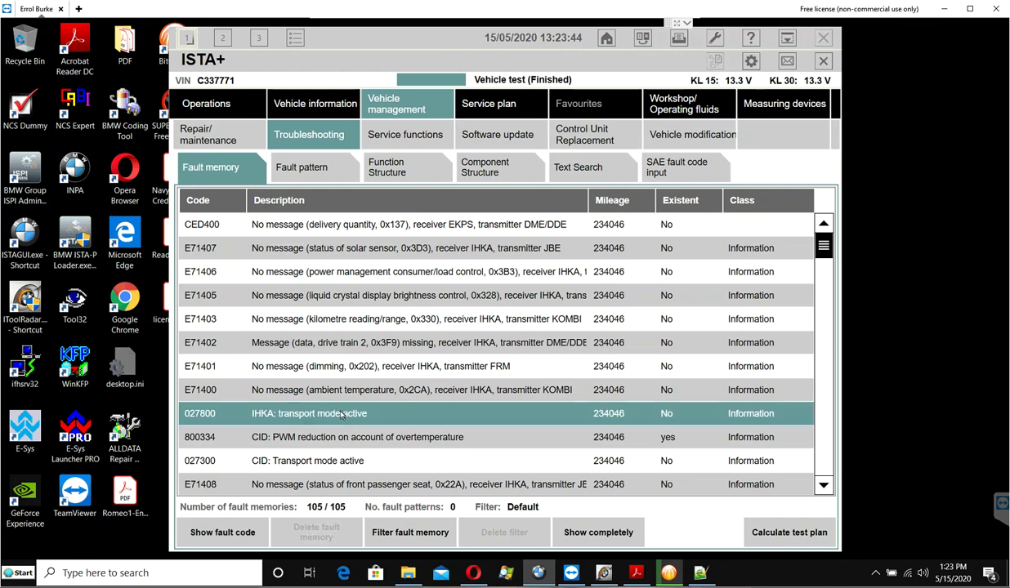
pyautogui.scroll(-5, 402, 330)
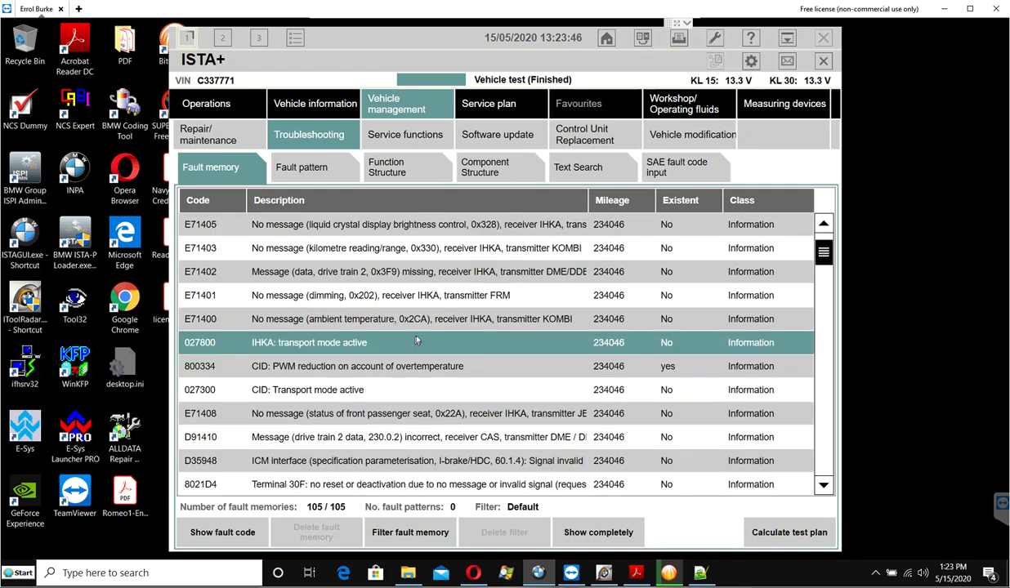
pyautogui.scroll(-2, 417, 339)
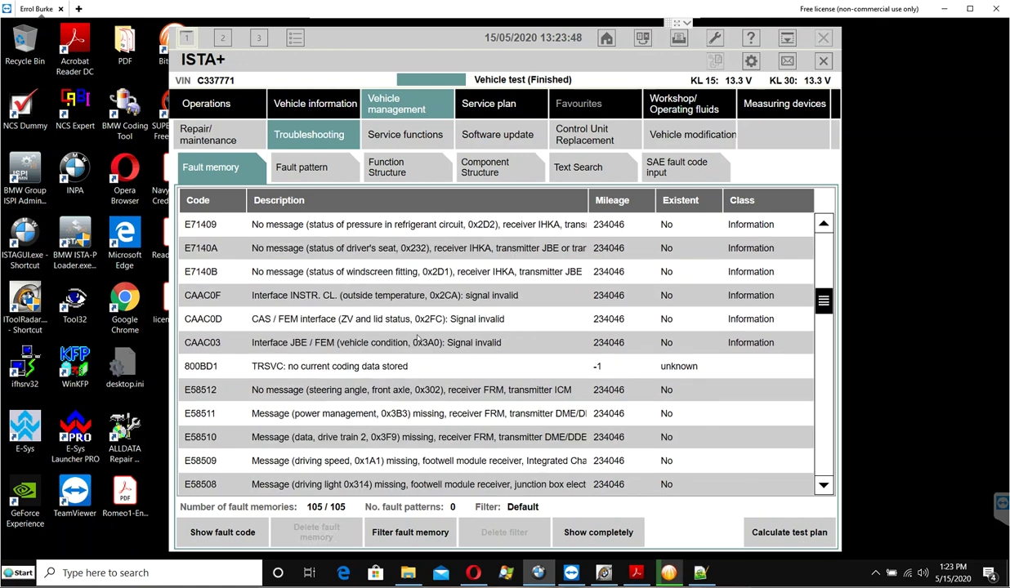
# - Inspect faults 800BD1 (missing TRSVC coding) and 026700 (CON transport mode) while scrolling the 105 entries
pyautogui.click(337, 369)
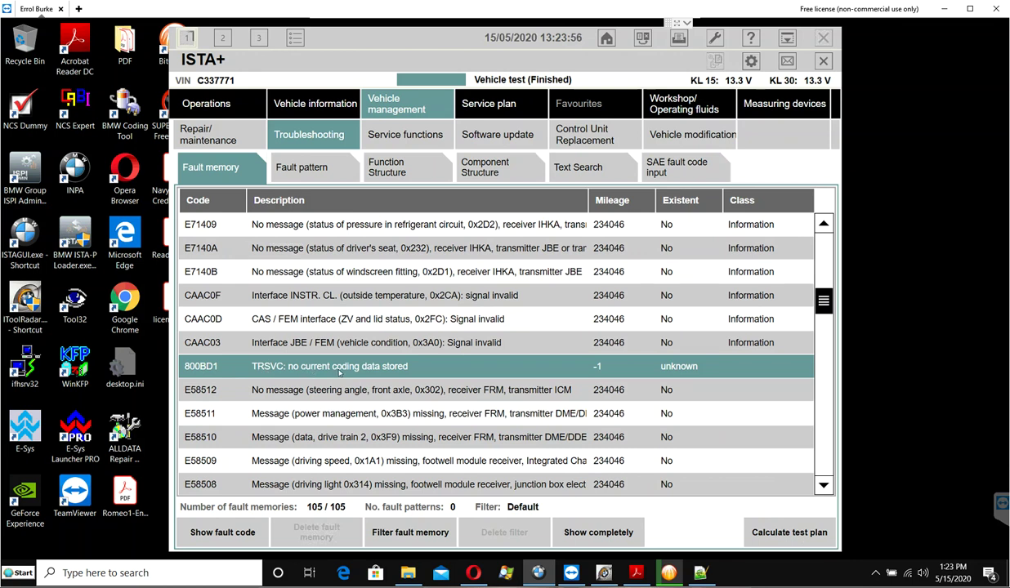
pyautogui.scroll(-1, 331, 366)
pyautogui.scroll(-2, 339, 372)
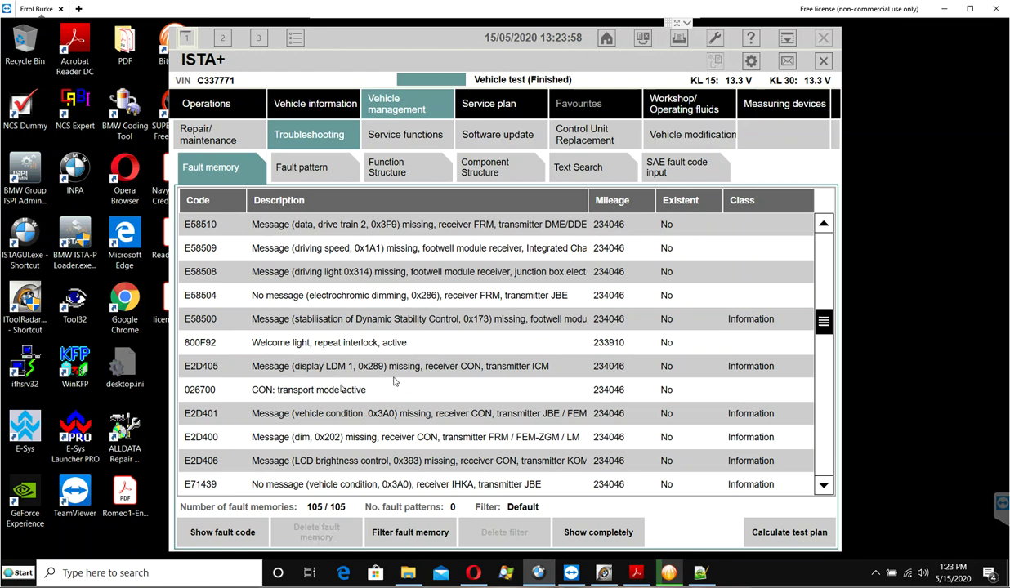
pyautogui.click(336, 382)
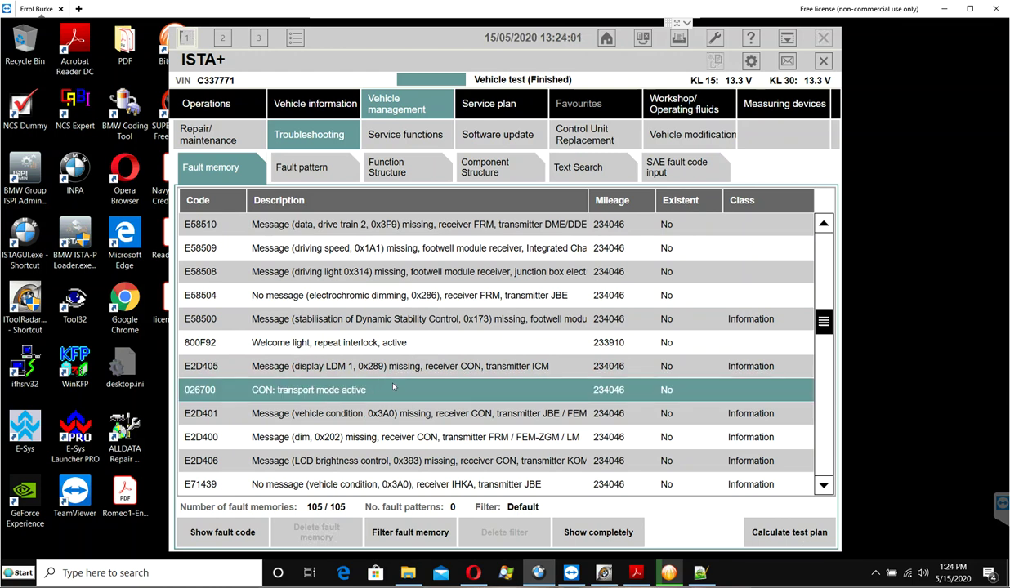
pyautogui.scroll(-2, 382, 376)
pyautogui.scroll(-4, 393, 386)
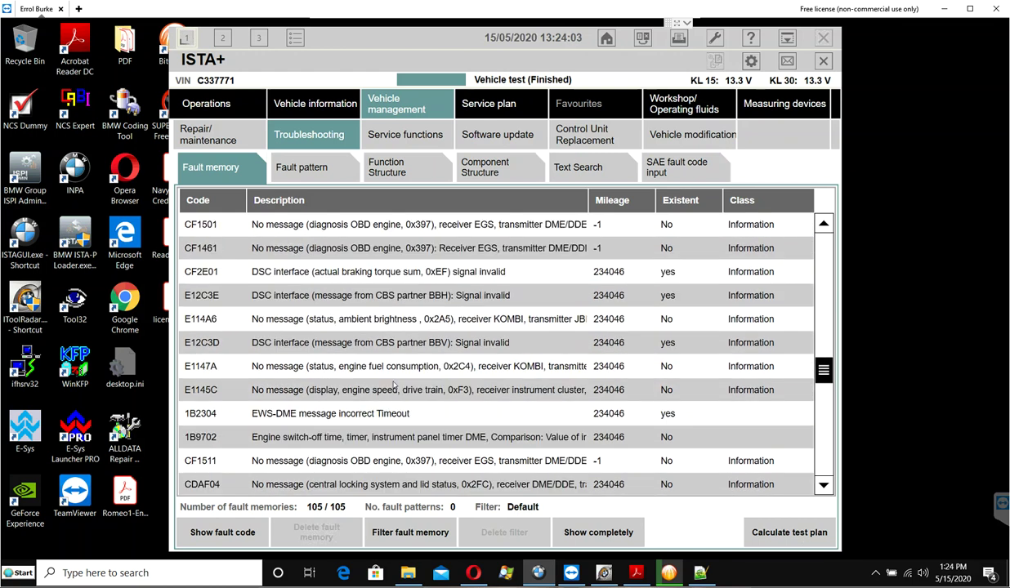
pyautogui.scroll(-6, 393, 384)
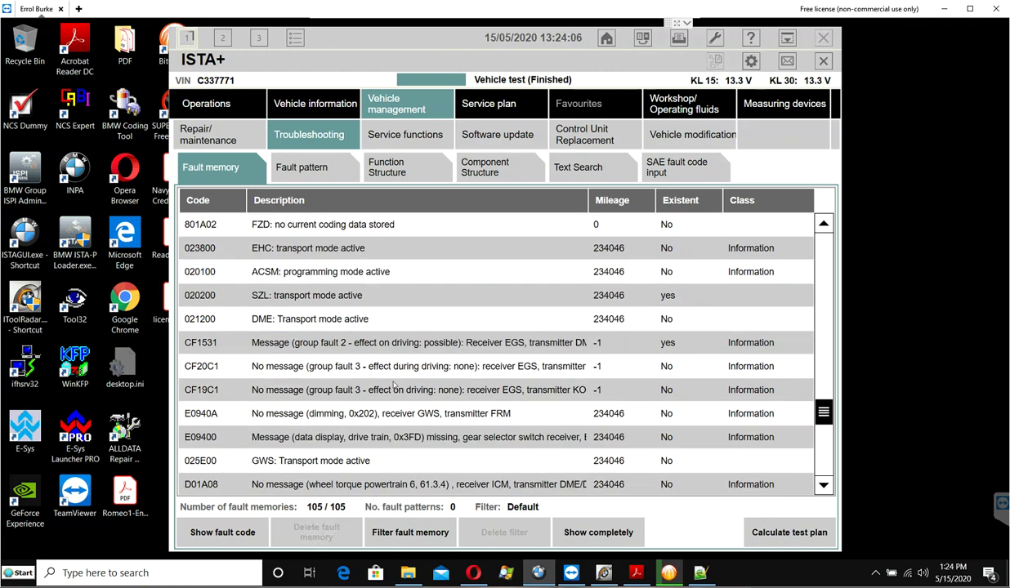
pyautogui.scroll(-1, 393, 387)
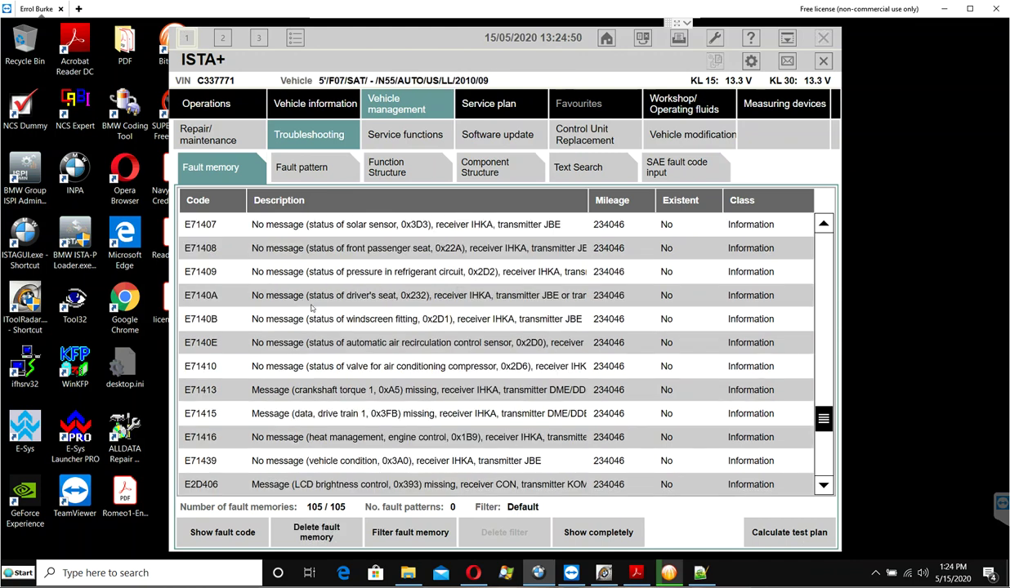
# - Delete all fault memory entries and confirm Yes in the Clear error memory dialog
pyautogui.click(307, 516)
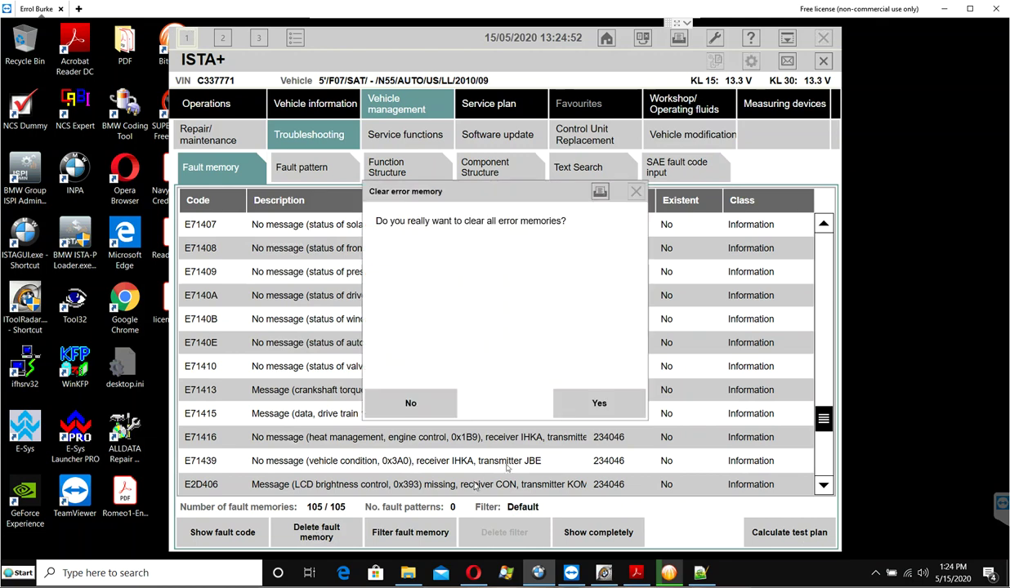
pyautogui.click(594, 405)
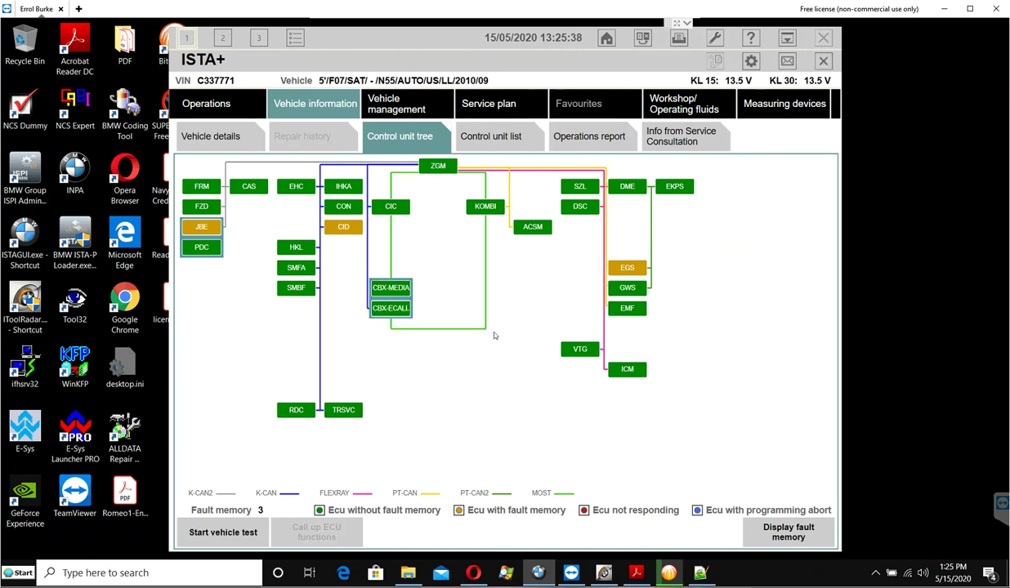
# - Display the remaining faults CF2E01, C90D60 and 800334, and select the 800334 CID overtemperature entry
pyautogui.click(786, 537)
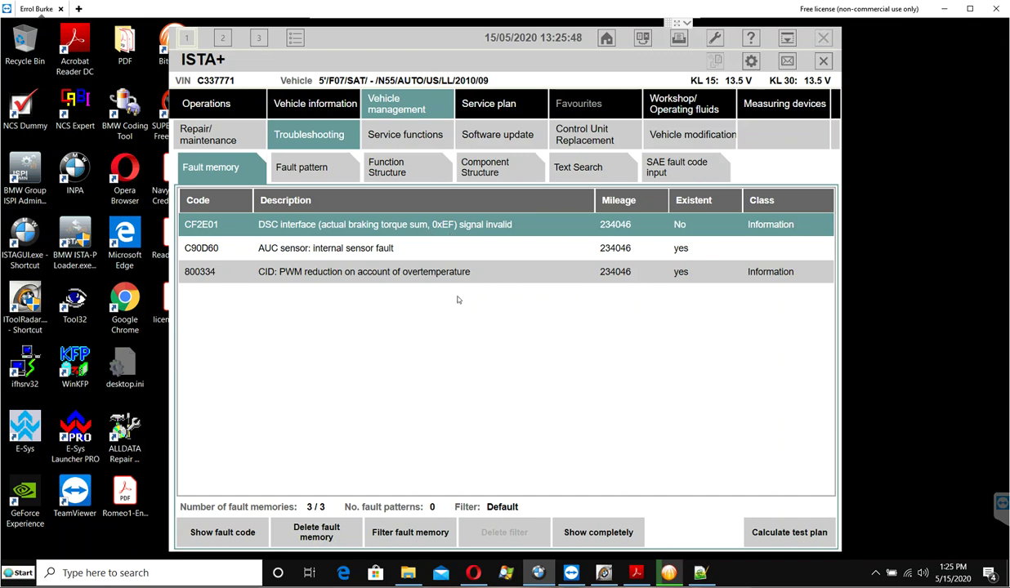
pyautogui.click(435, 273)
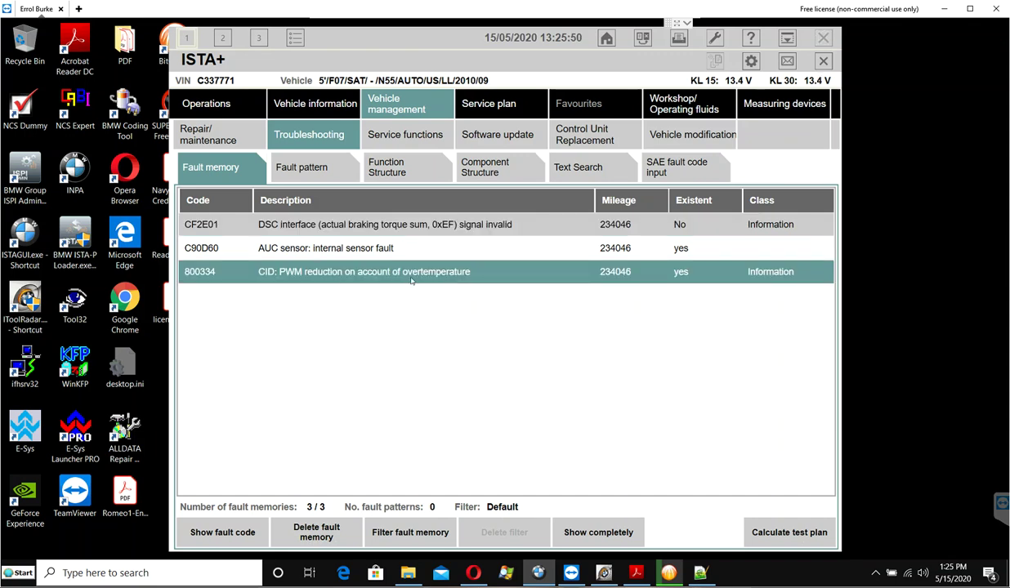